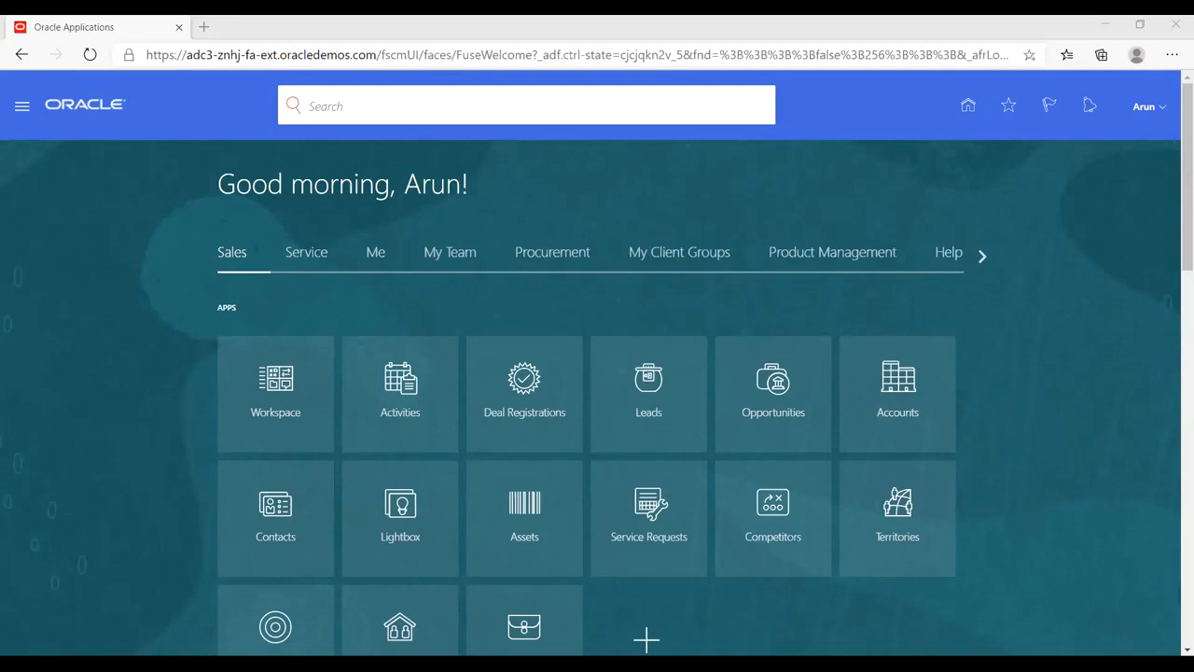
Step: Browse the Service, Me, My Team and Procurement app groups on the home page
{"action": "left_click", "coordinate": [692, 237]}
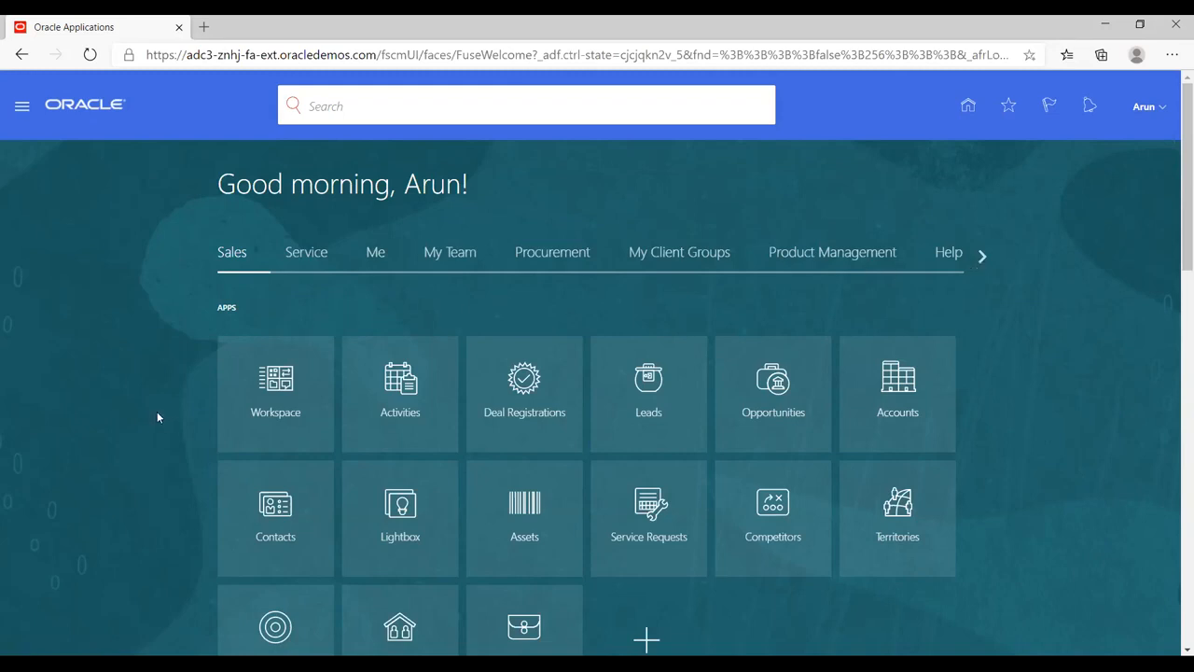
{"action": "scroll", "coordinate": [157, 411], "scroll_direction": "down", "scroll_amount": 1}
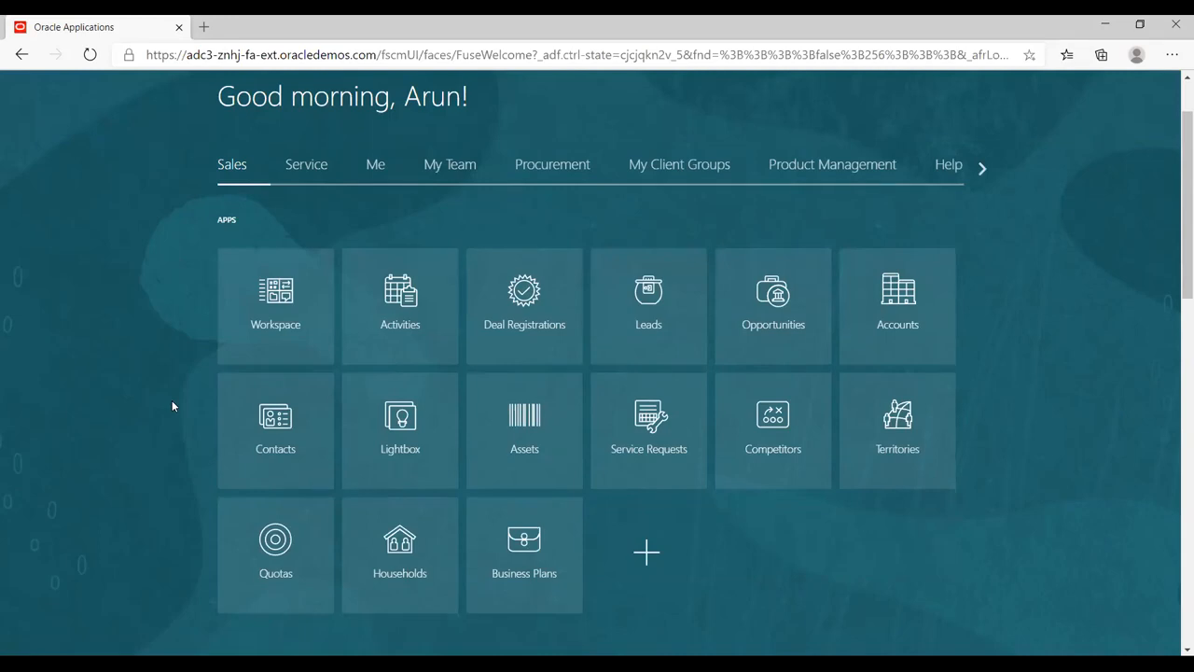
{"action": "left_click", "coordinate": [296, 176]}
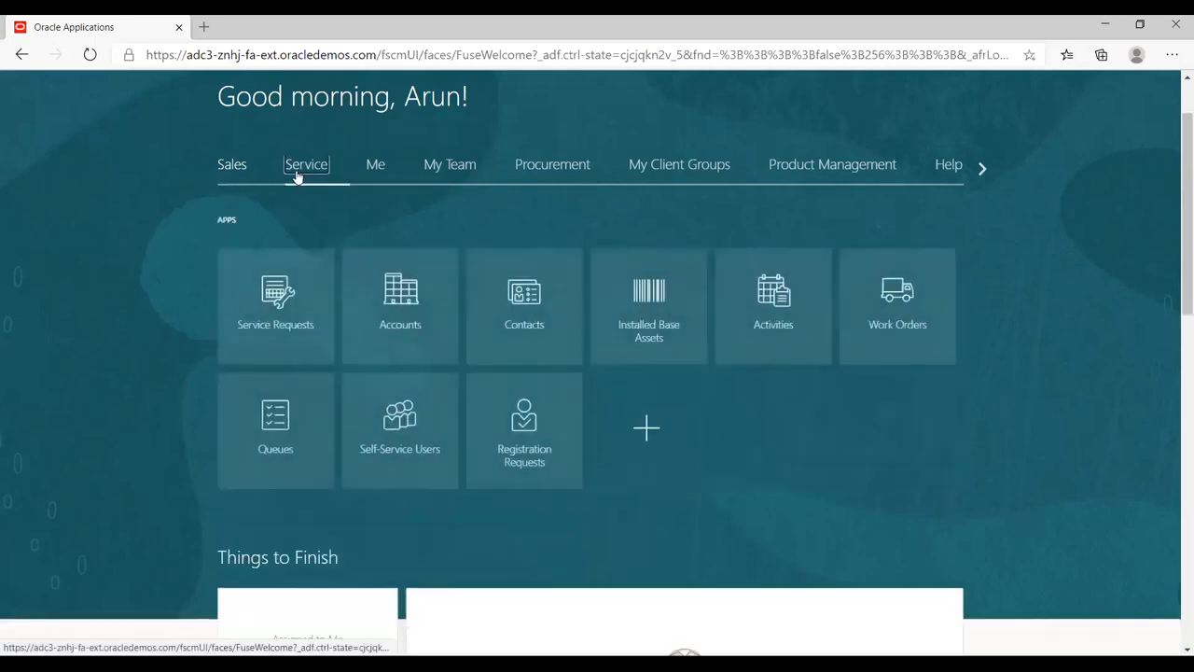
{"action": "left_click", "coordinate": [374, 165]}
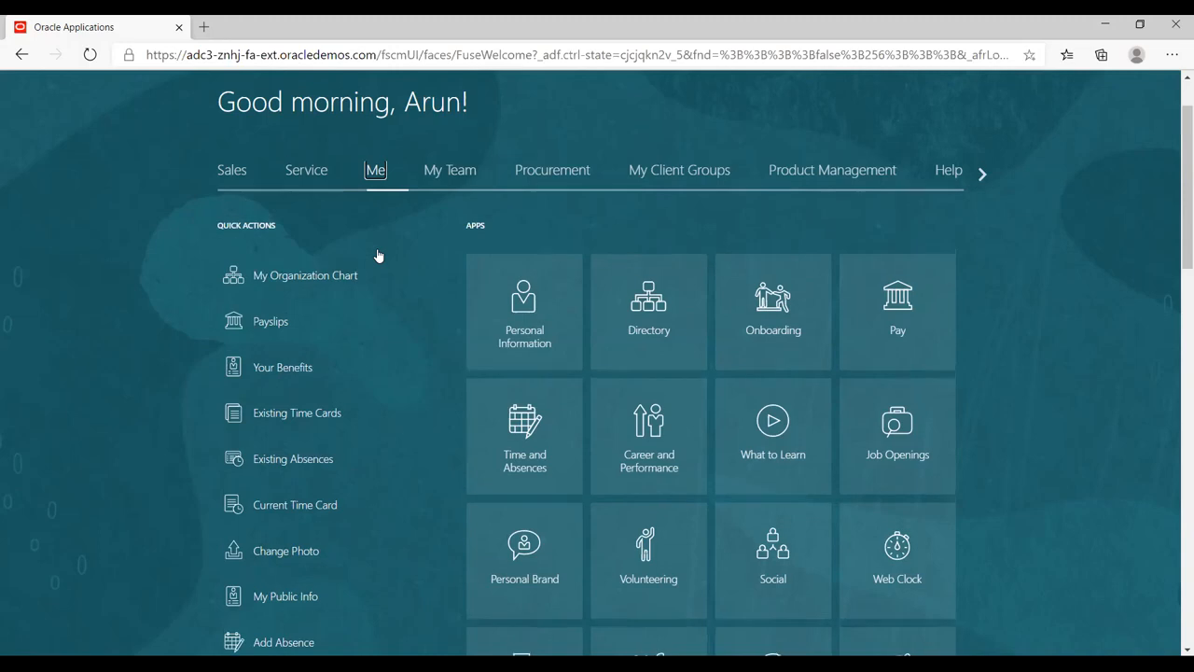
{"action": "scroll", "coordinate": [376, 254], "scroll_direction": "up", "scroll_amount": 1}
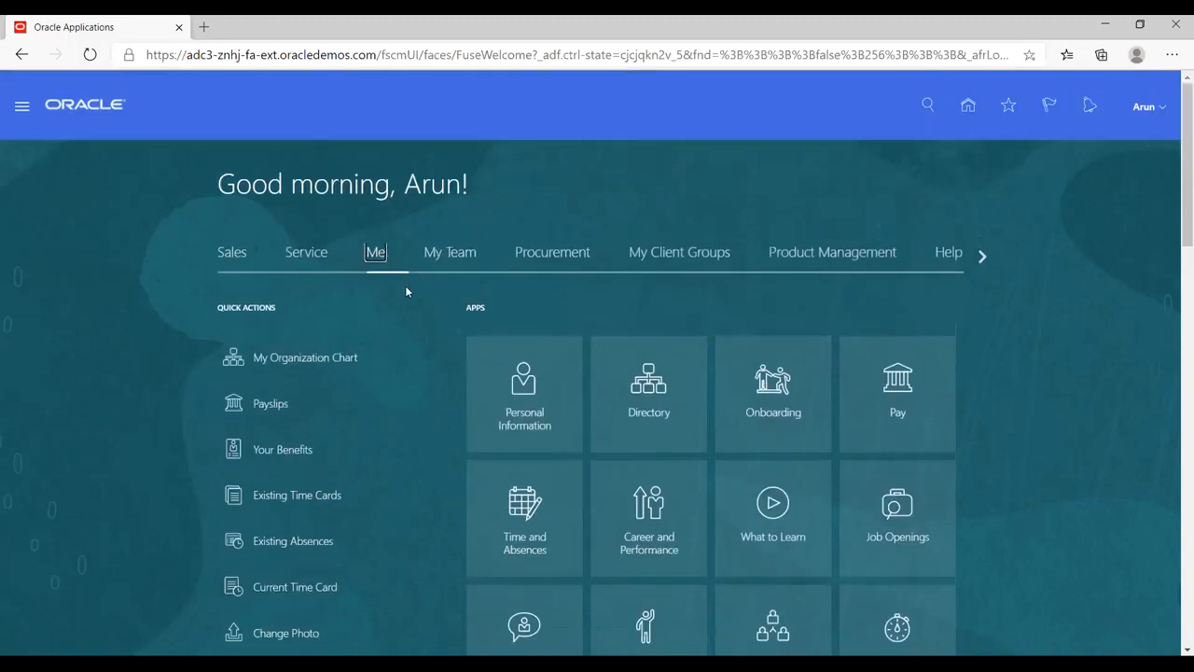
{"action": "left_click", "coordinate": [449, 261]}
{"action": "left_click", "coordinate": [546, 260]}
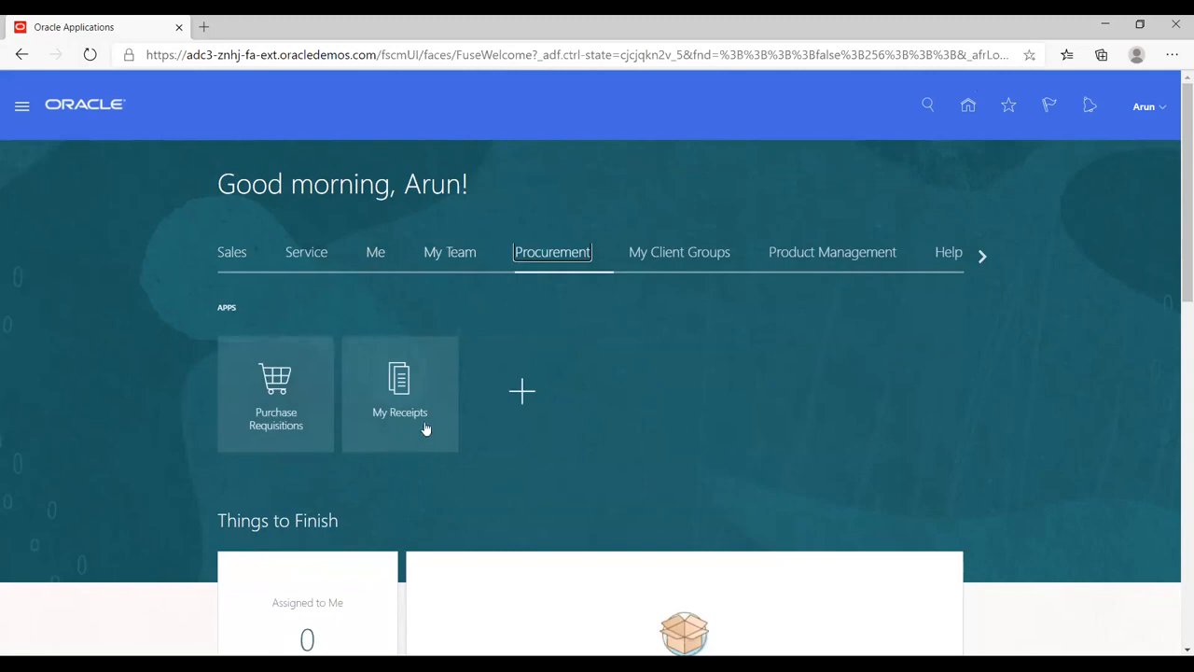
Step: Scroll the app group strip to reveal Help Desk, then return to the first groups
{"action": "left_click", "coordinate": [985, 255]}
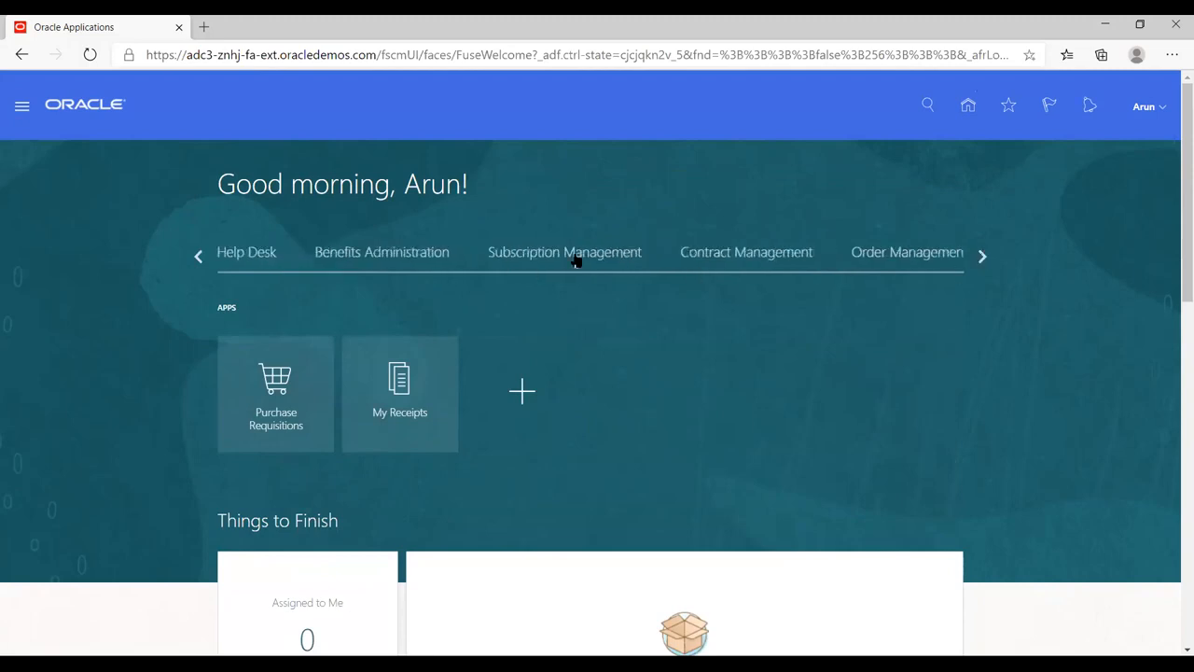
{"action": "left_click", "coordinate": [197, 255]}
{"action": "left_click", "coordinate": [198, 255]}
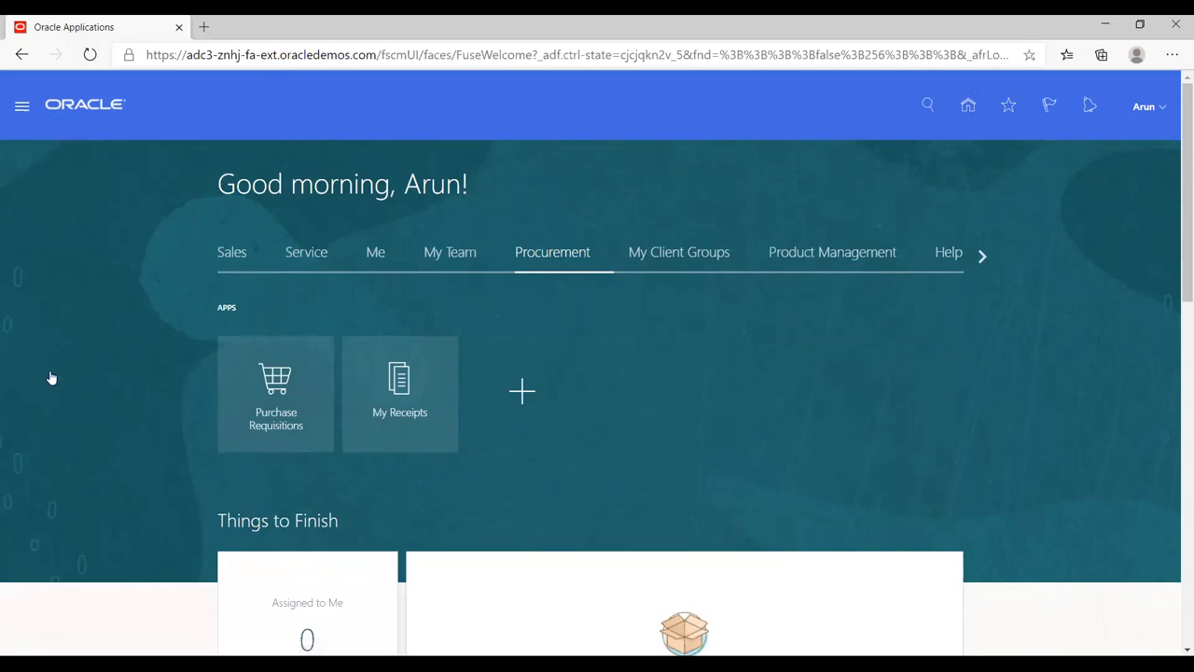
Step: Open Scheduled Processes from the Navigator's Tools group
{"action": "scroll", "coordinate": [302, 395], "scroll_direction": "down", "scroll_amount": 2}
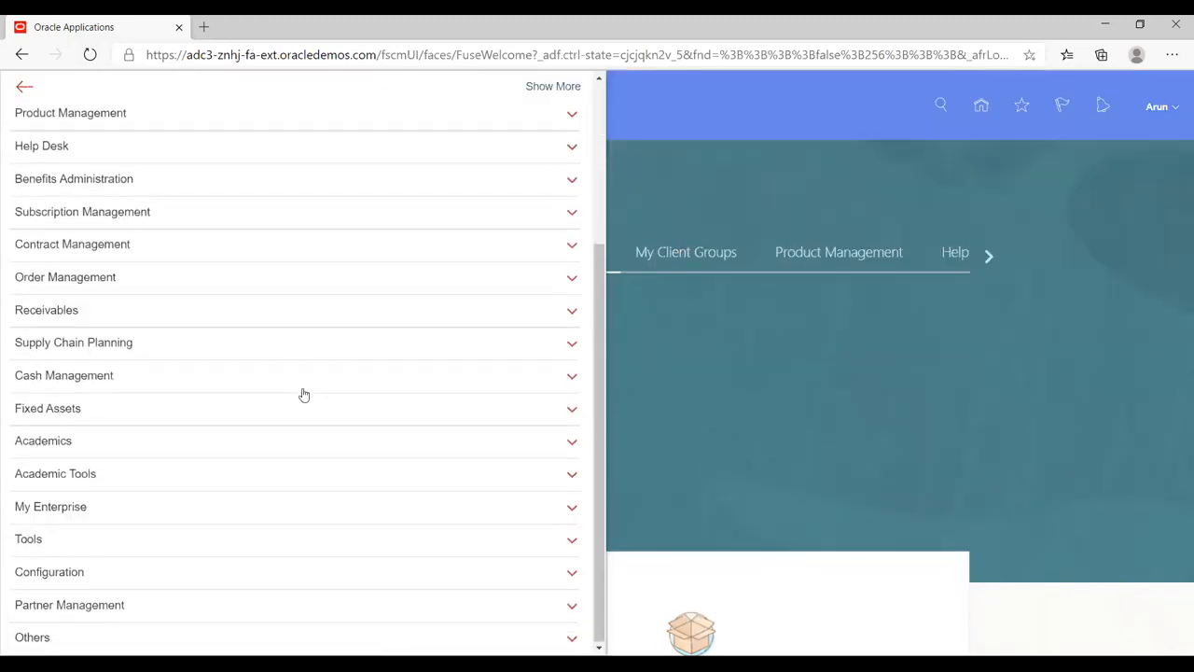
{"action": "scroll", "coordinate": [302, 394], "scroll_direction": "up", "scroll_amount": 2}
{"action": "left_click", "coordinate": [712, 187]}
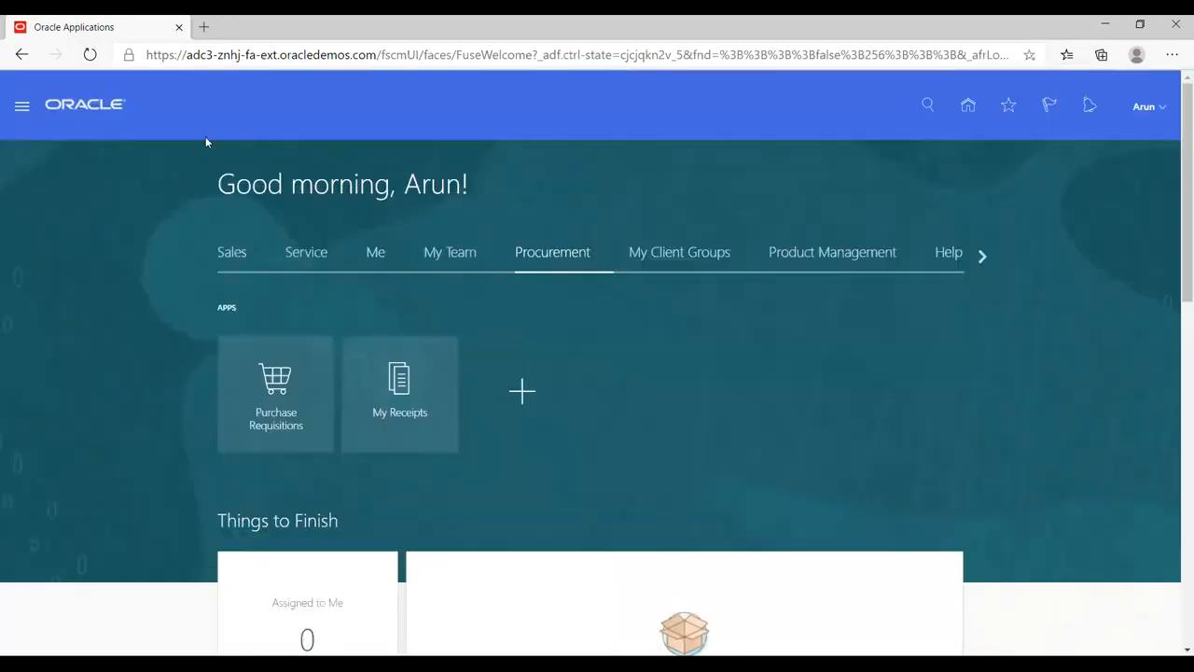
{"action": "left_click", "coordinate": [22, 110]}
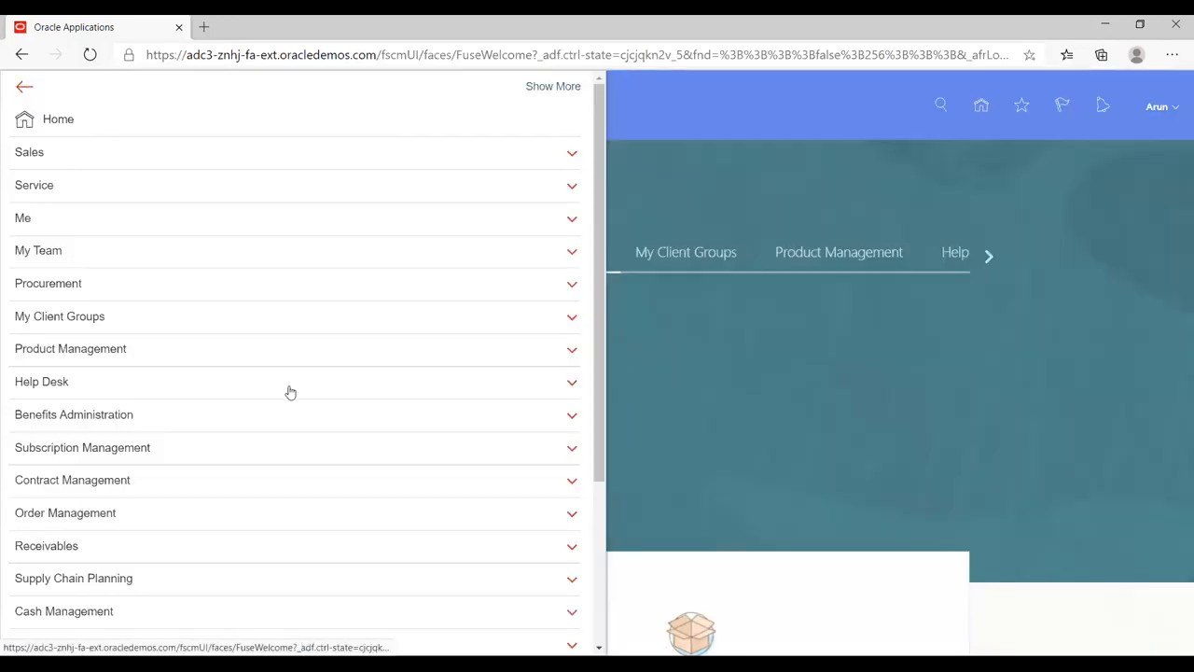
{"action": "scroll", "coordinate": [290, 392], "scroll_direction": "down", "scroll_amount": 3}
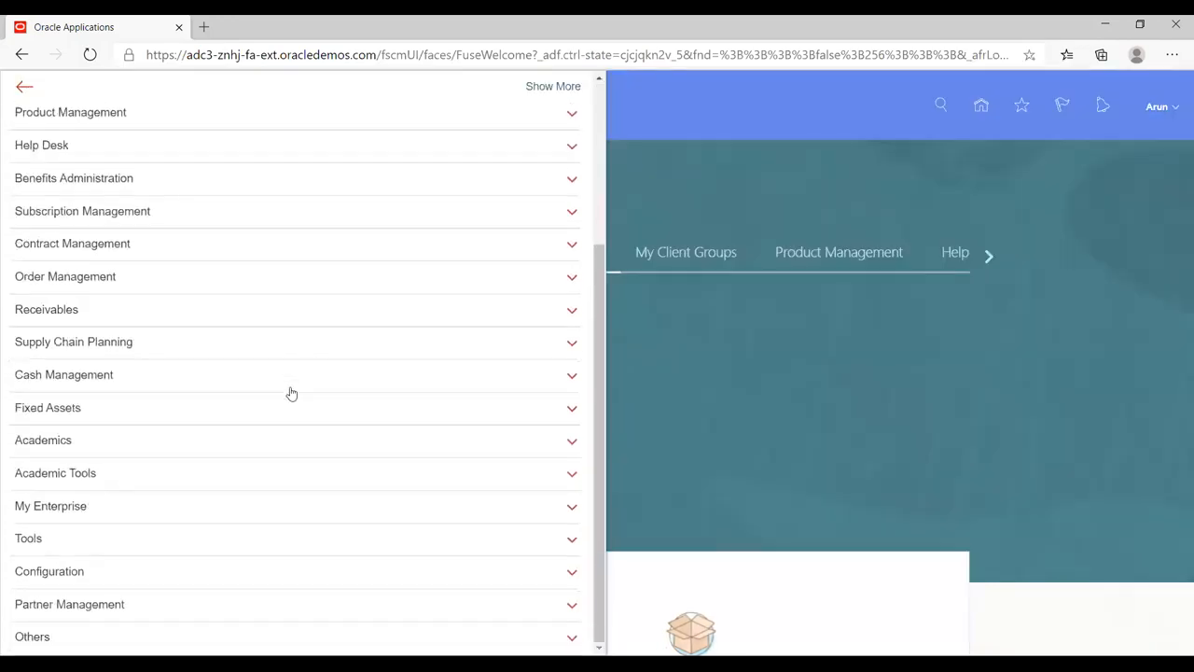
{"action": "left_click", "coordinate": [100, 539]}
{"action": "scroll", "coordinate": [380, 401], "scroll_direction": "down", "scroll_amount": 1}
{"action": "scroll", "coordinate": [379, 401], "scroll_direction": "down", "scroll_amount": 1}
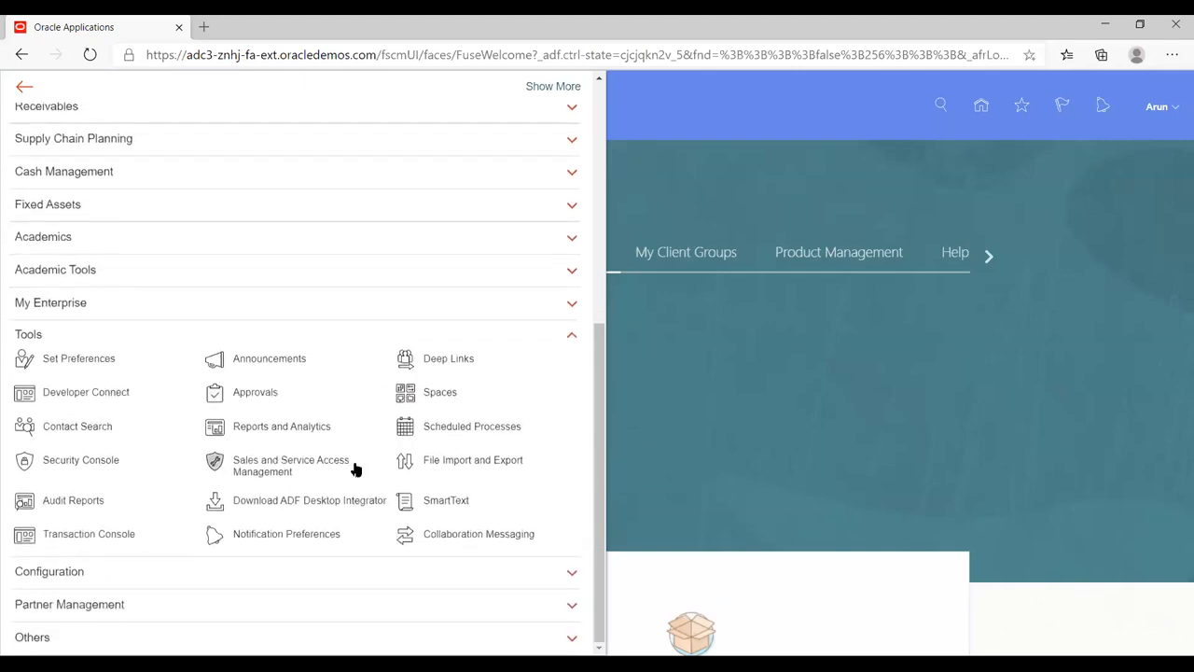
{"action": "left_click", "coordinate": [452, 432]}
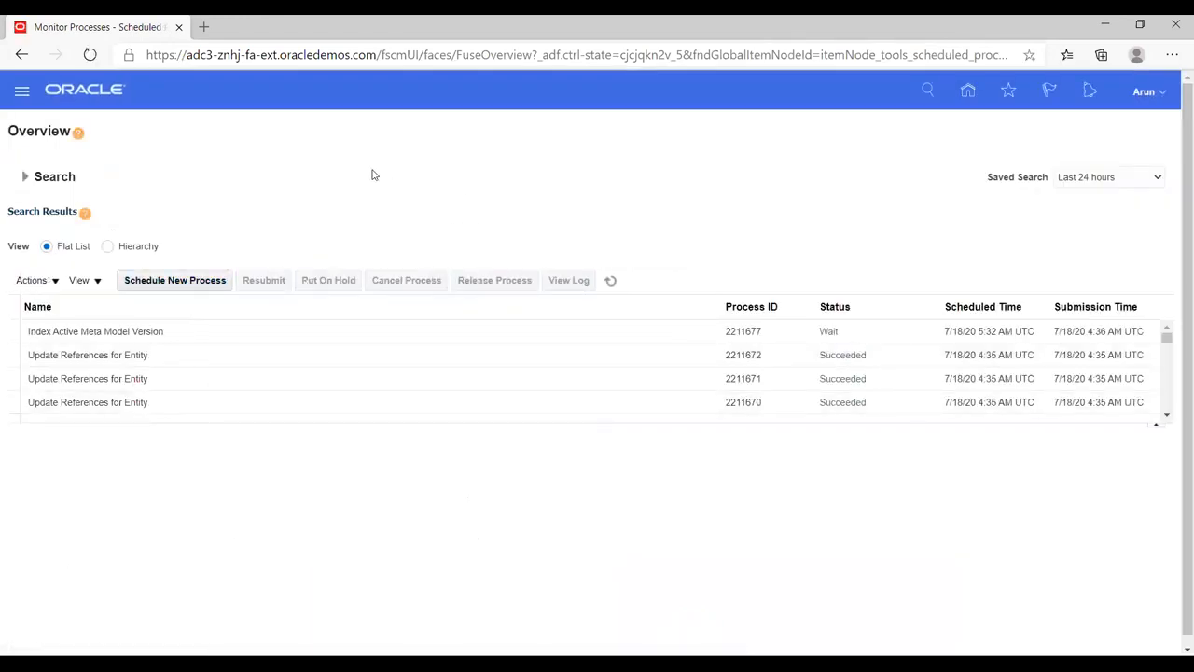
Step: Open the Security Console from the Tools links in the Navigator
{"action": "left_click", "coordinate": [156, 289]}
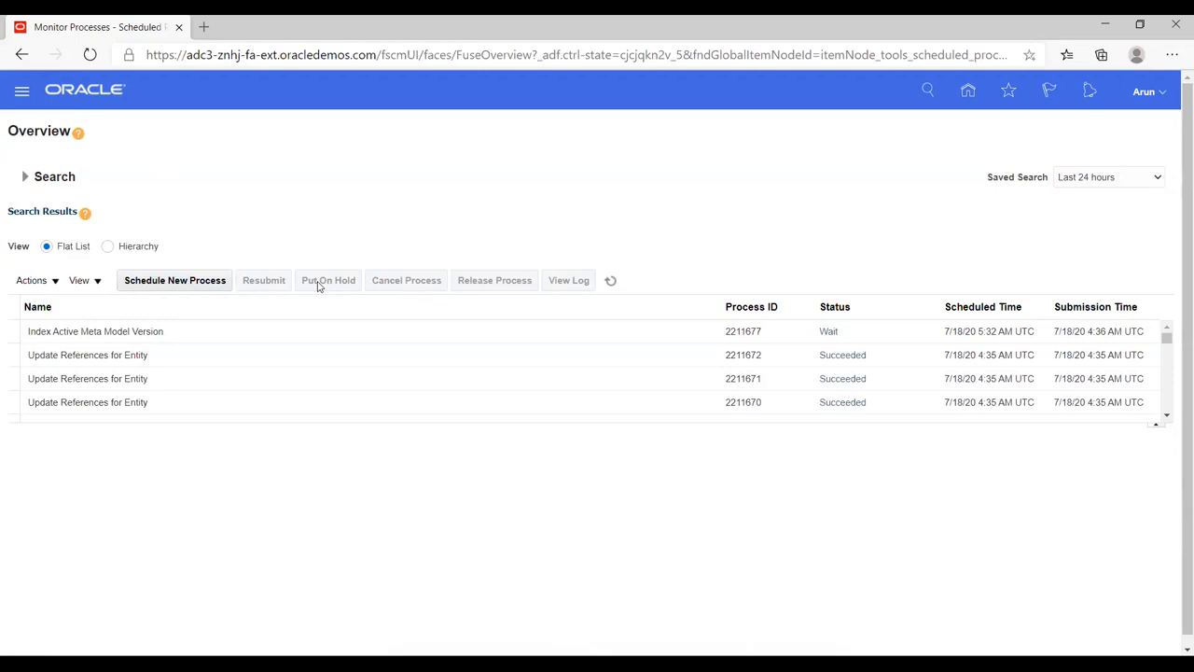
{"action": "left_click", "coordinate": [22, 95]}
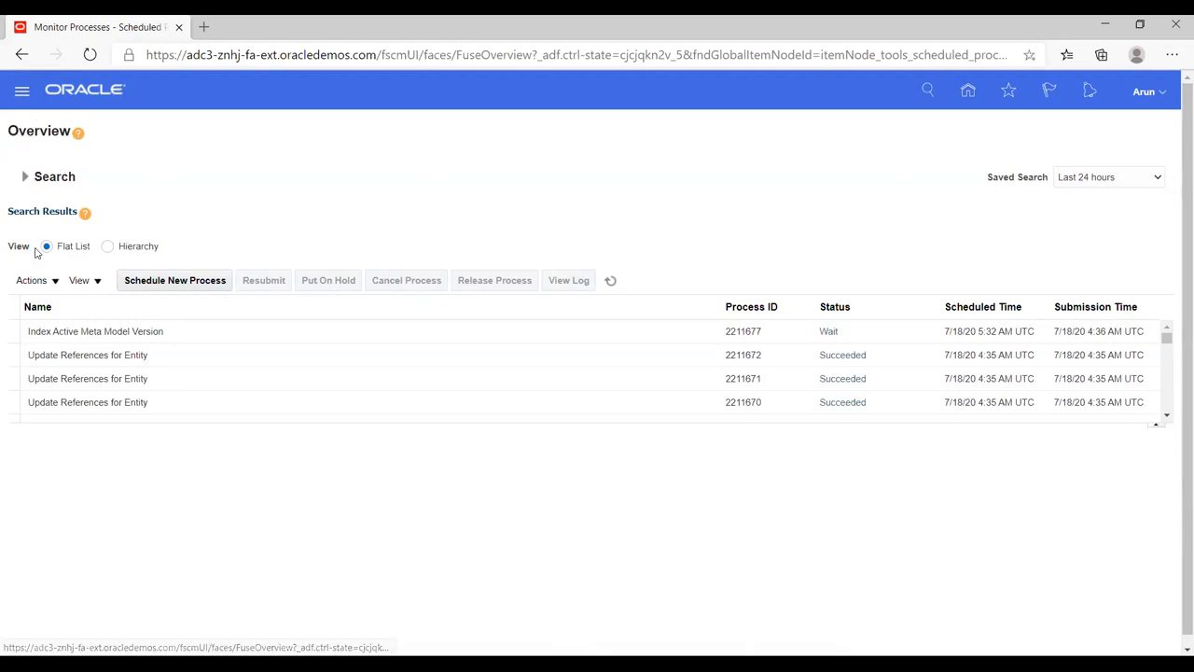
{"action": "scroll", "coordinate": [376, 415], "scroll_direction": "down", "scroll_amount": 5}
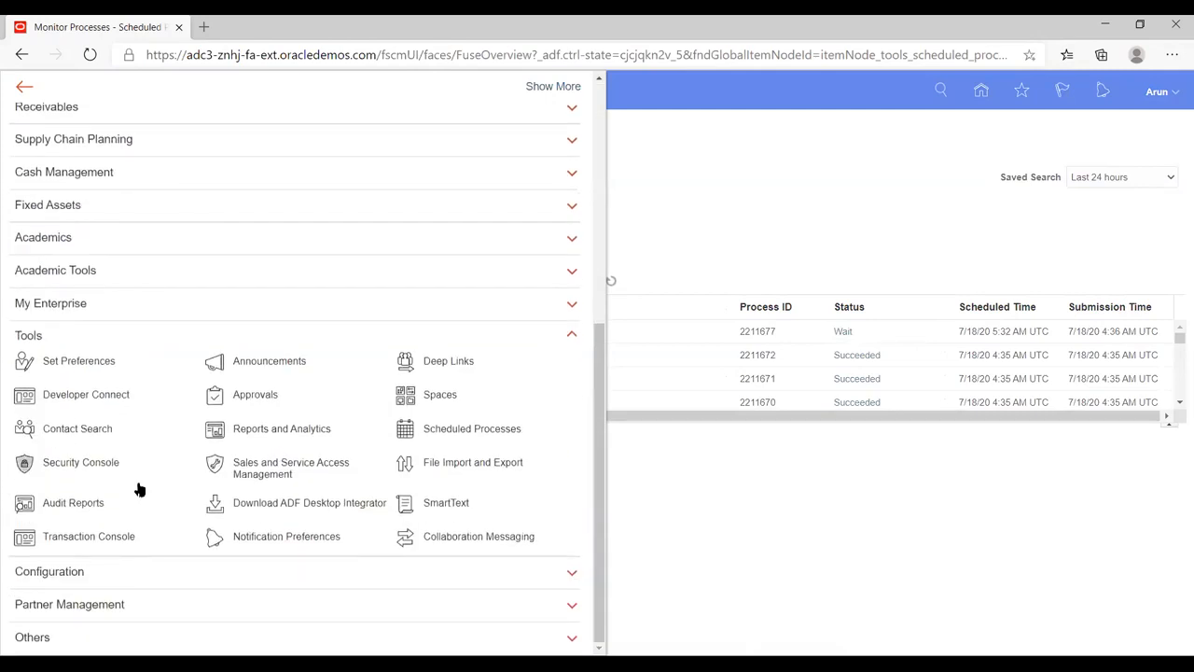
{"action": "left_click", "coordinate": [91, 464]}
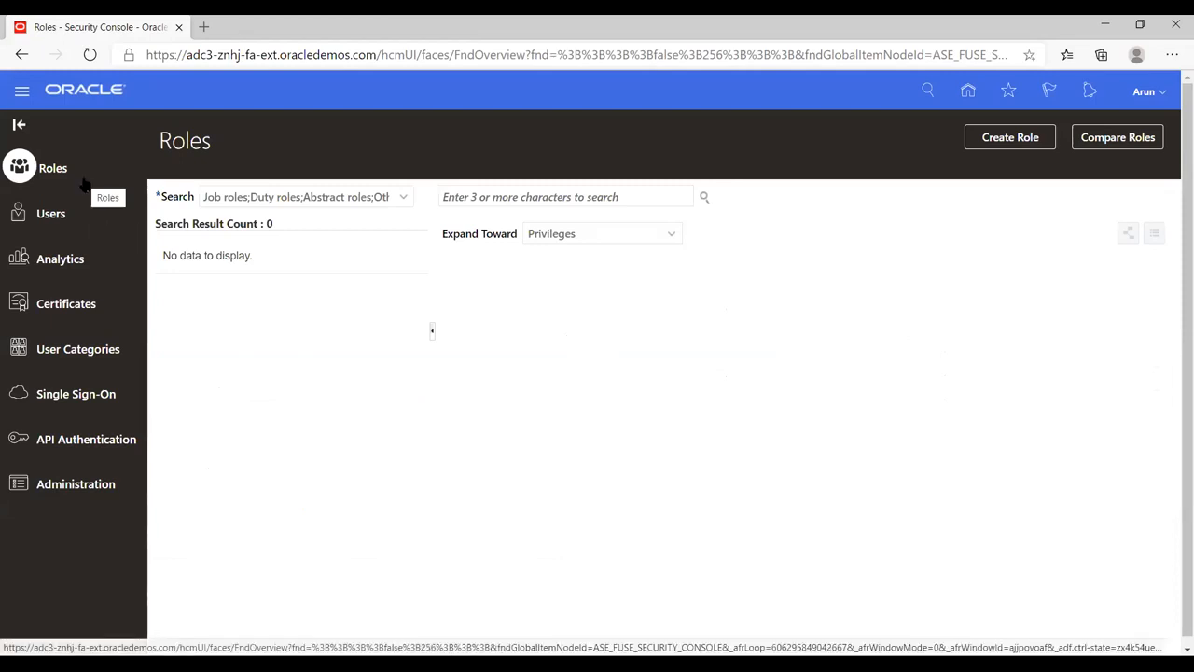
Step: Switch the Security Console to its Users page
{"action": "left_click", "coordinate": [51, 215]}
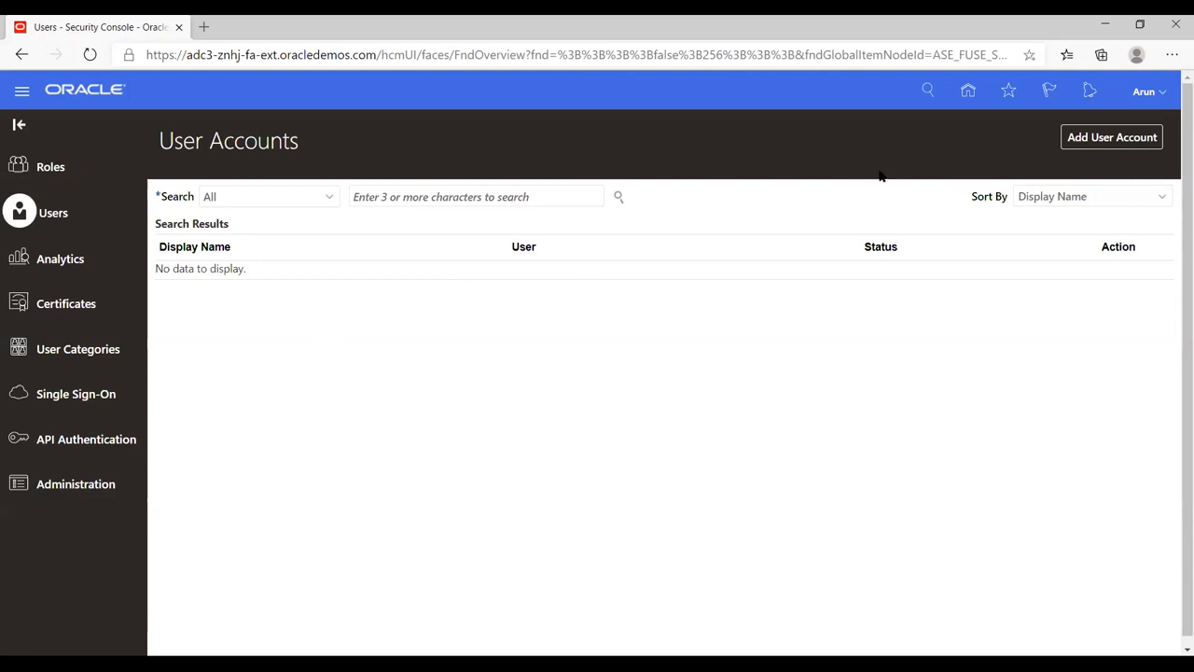
Step: Start a new user account with person type None, entering the user's last name and email address
{"action": "left_click", "coordinate": [1104, 138]}
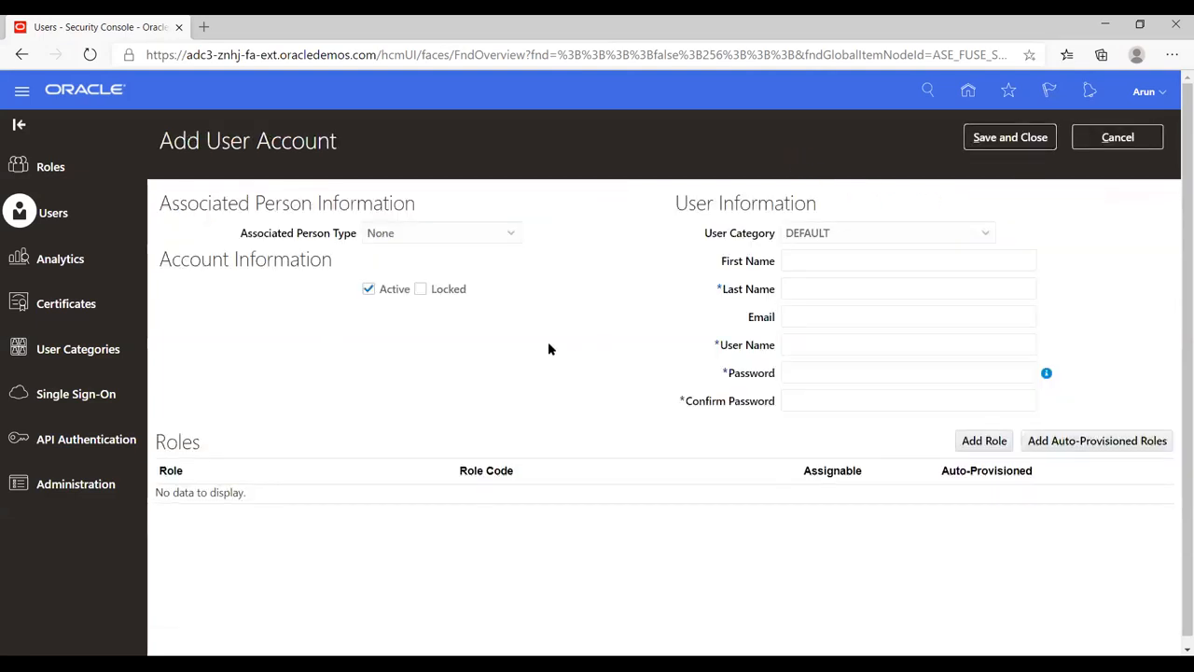
{"action": "left_click", "coordinate": [511, 234]}
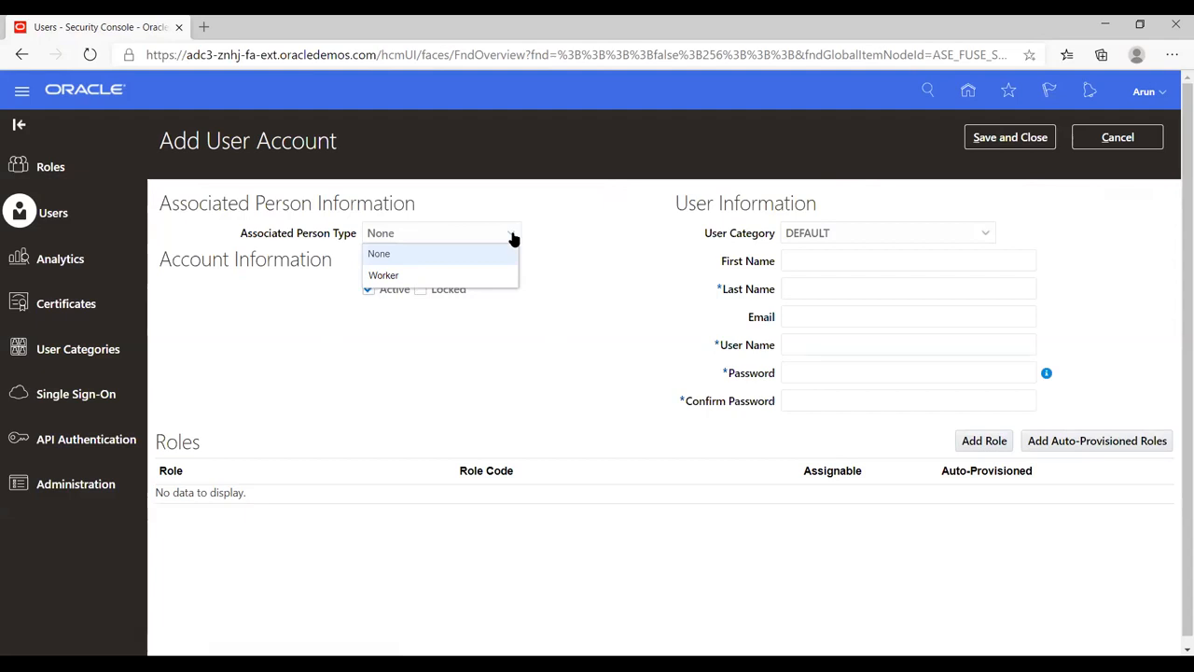
{"action": "left_click", "coordinate": [595, 241]}
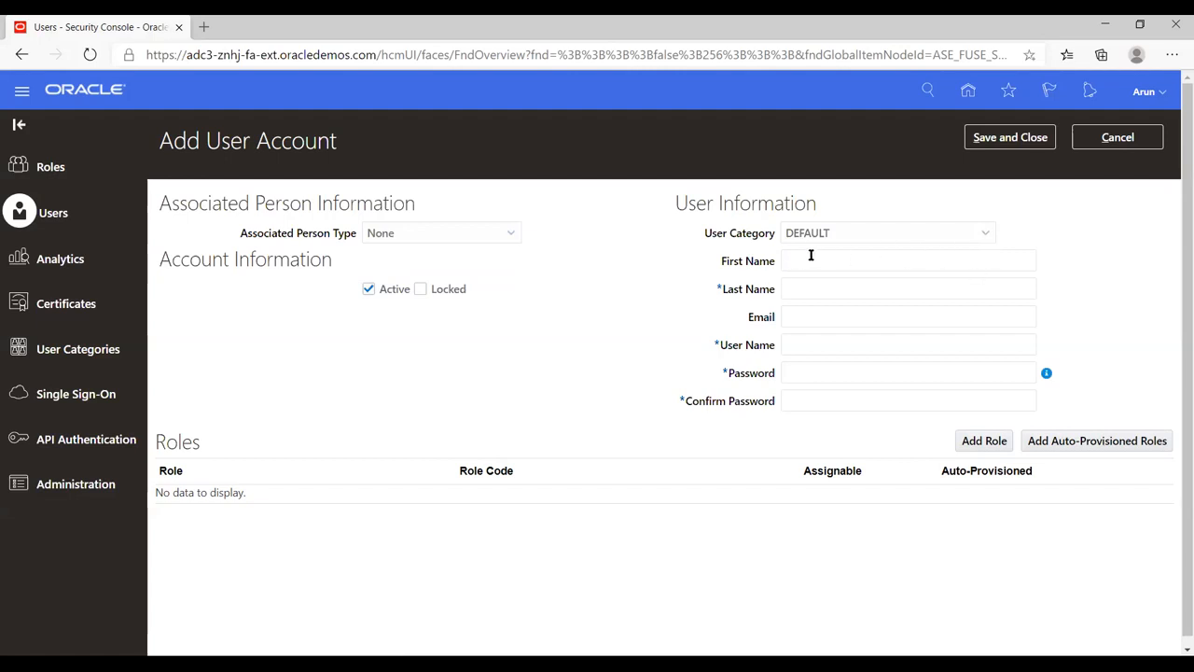
{"action": "left_click", "coordinate": [809, 288]}
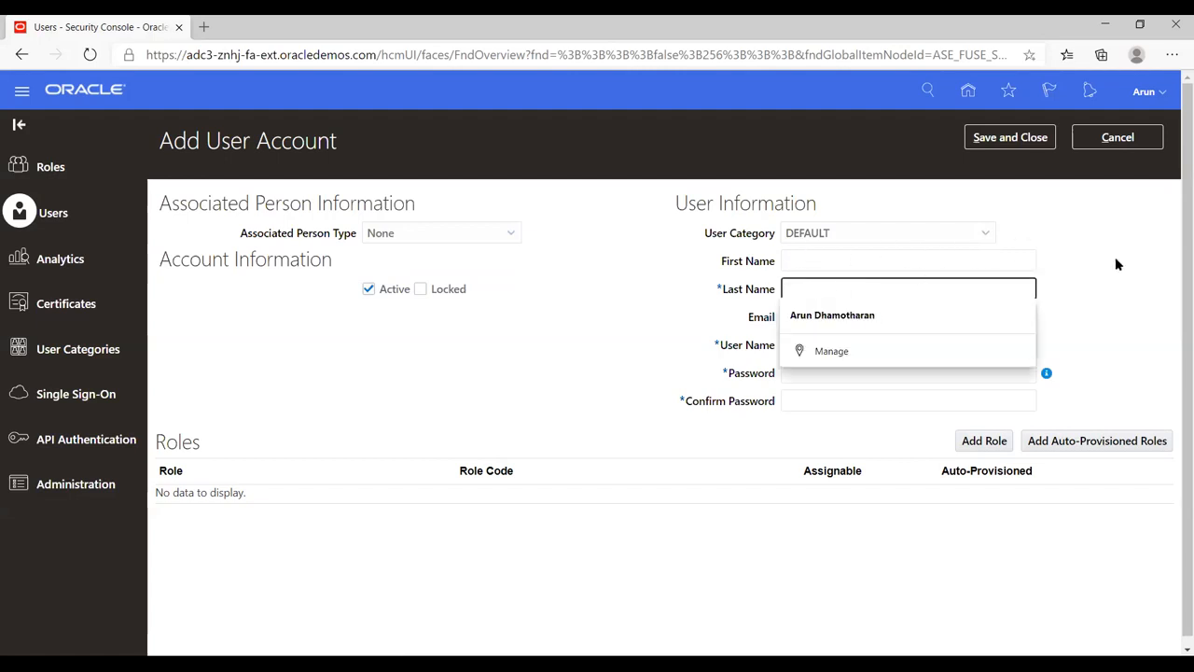
{"action": "type", "text": "Arun"}
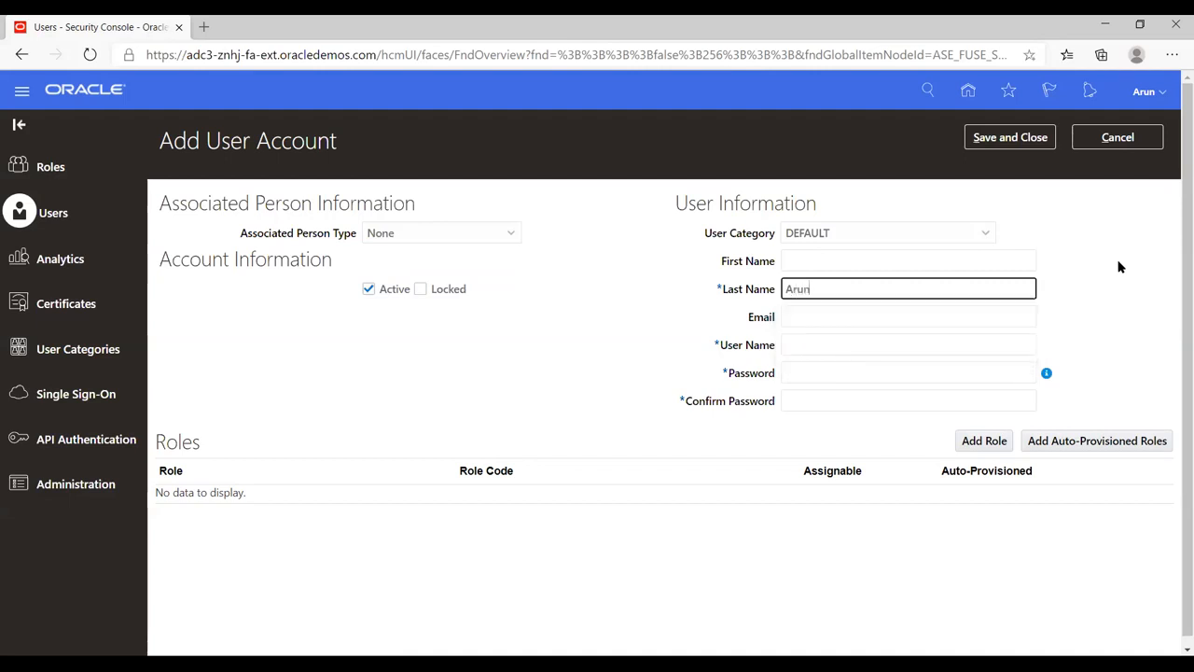
{"action": "key", "text": "Tab"}
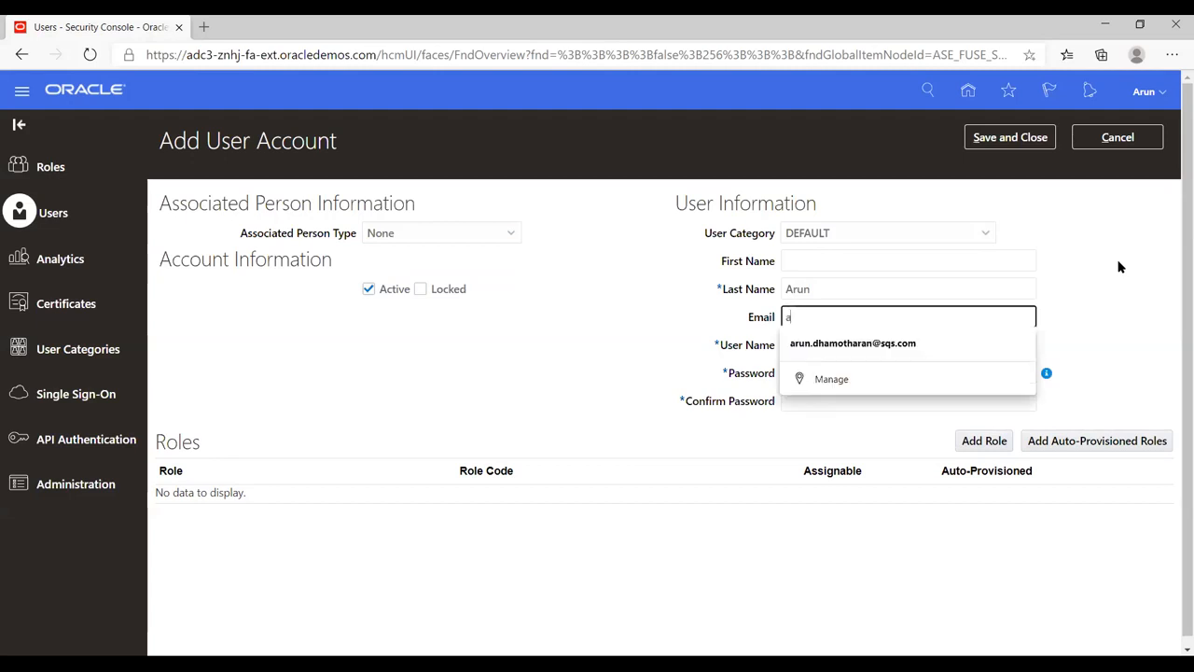
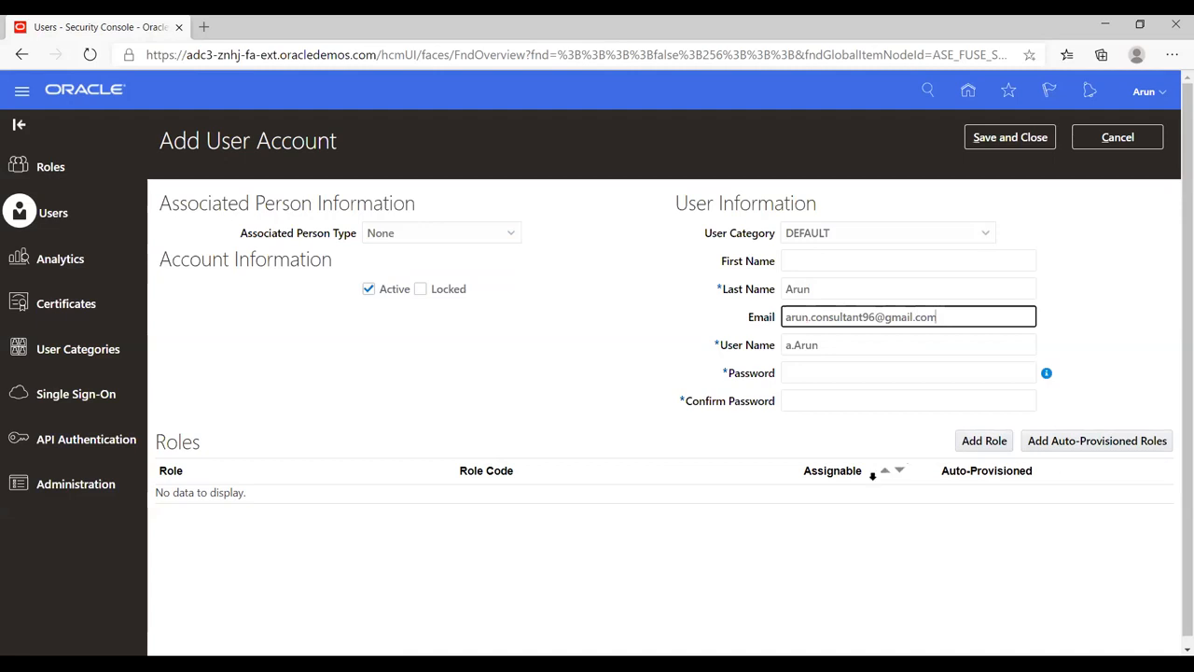
Step: Enter the account password and retype it in Confirm Password
{"action": "left_click", "coordinate": [844, 374]}
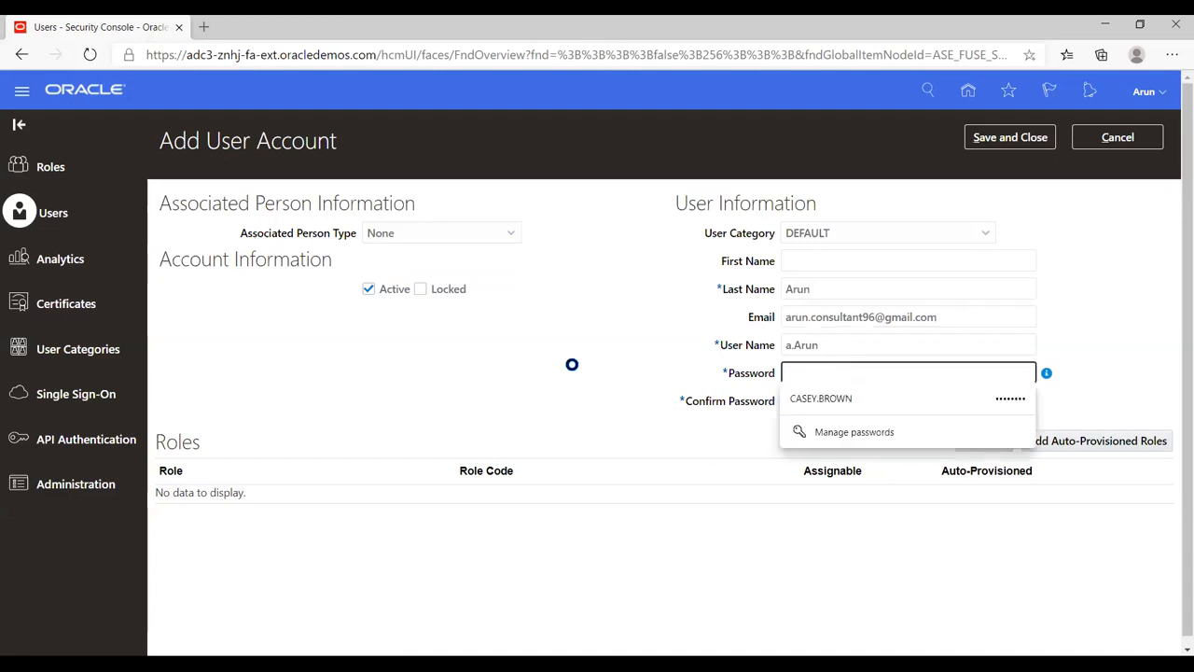
{"action": "left_click", "coordinate": [594, 364]}
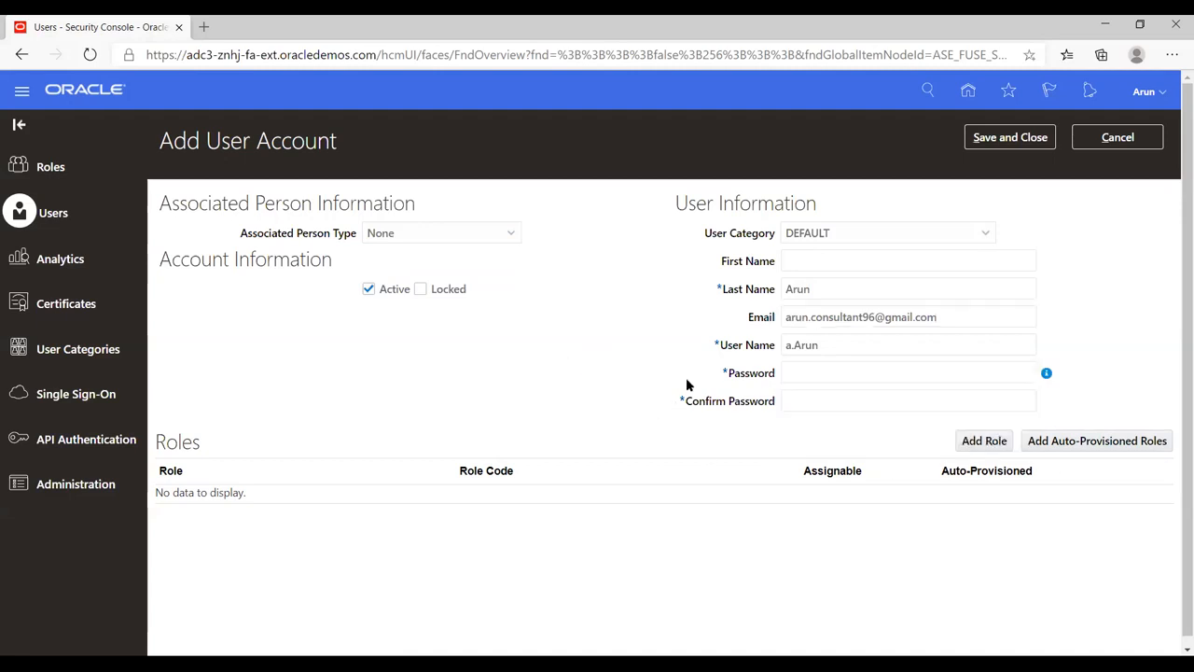
{"action": "left_click", "coordinate": [826, 345]}
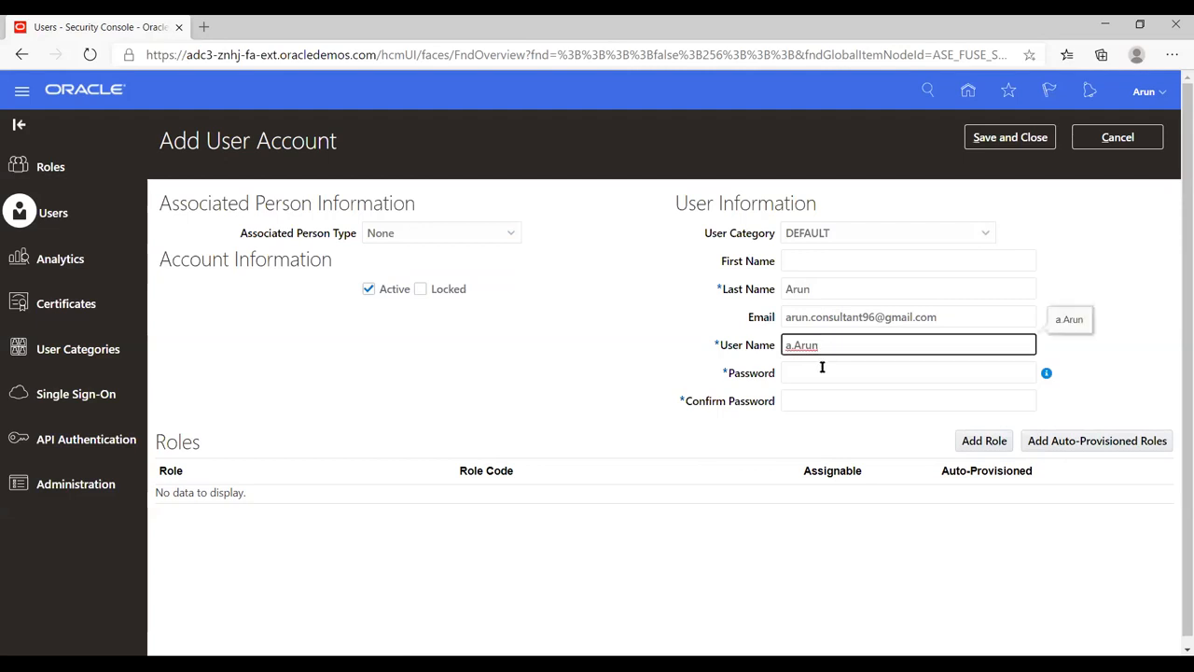
{"action": "left_click", "coordinate": [822, 369]}
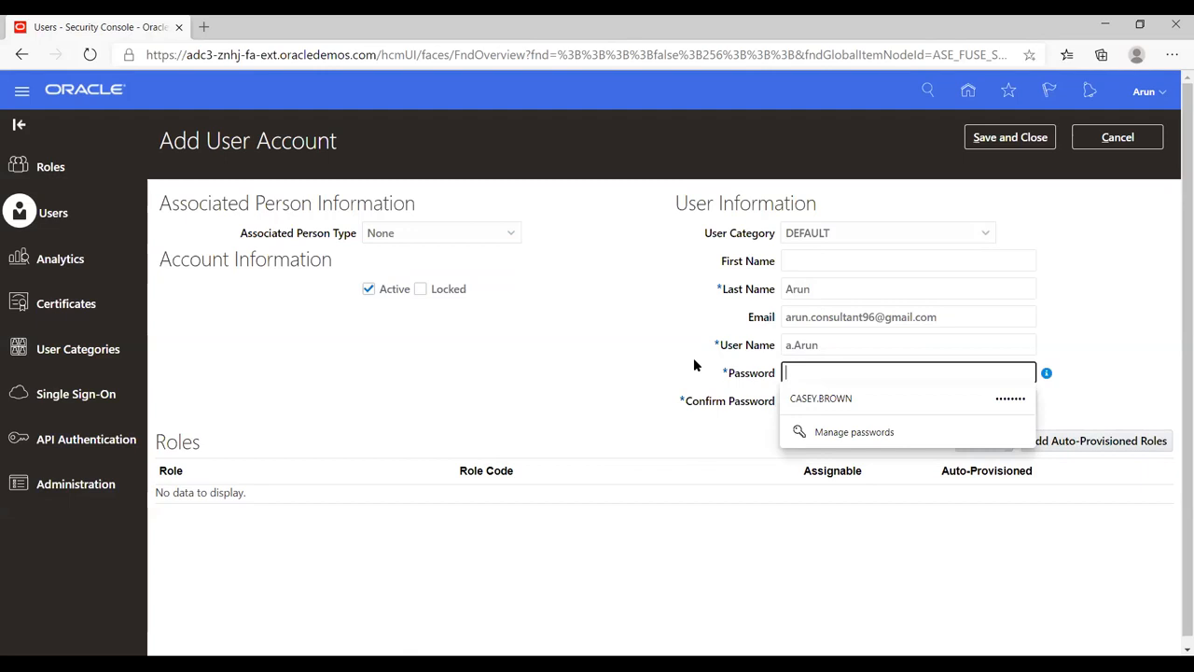
{"action": "type", "text": "Welcome"}
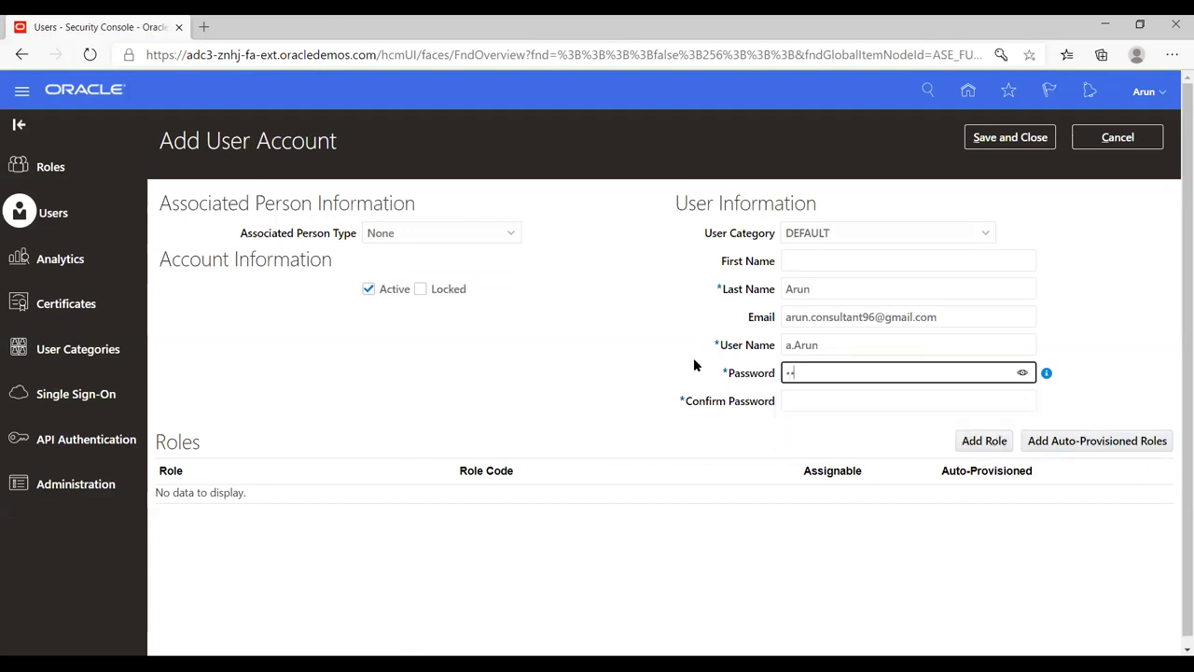
{"action": "type", "text": "123"}
{"action": "key", "text": "Tab"}
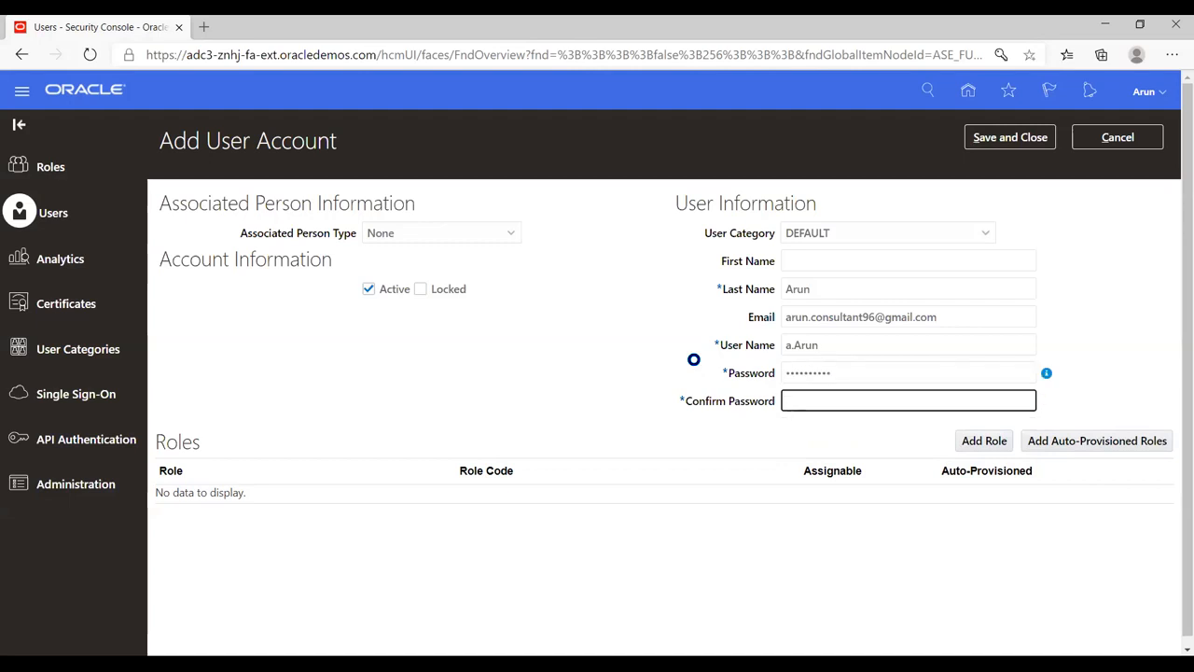
{"action": "type", "text": "We"}
{"action": "key", "text": "BackSpace"}
{"action": "key", "text": "BackSpace"}
{"action": "type", "text": "Welcome123"}
{"action": "left_click", "coordinate": [940, 443]}
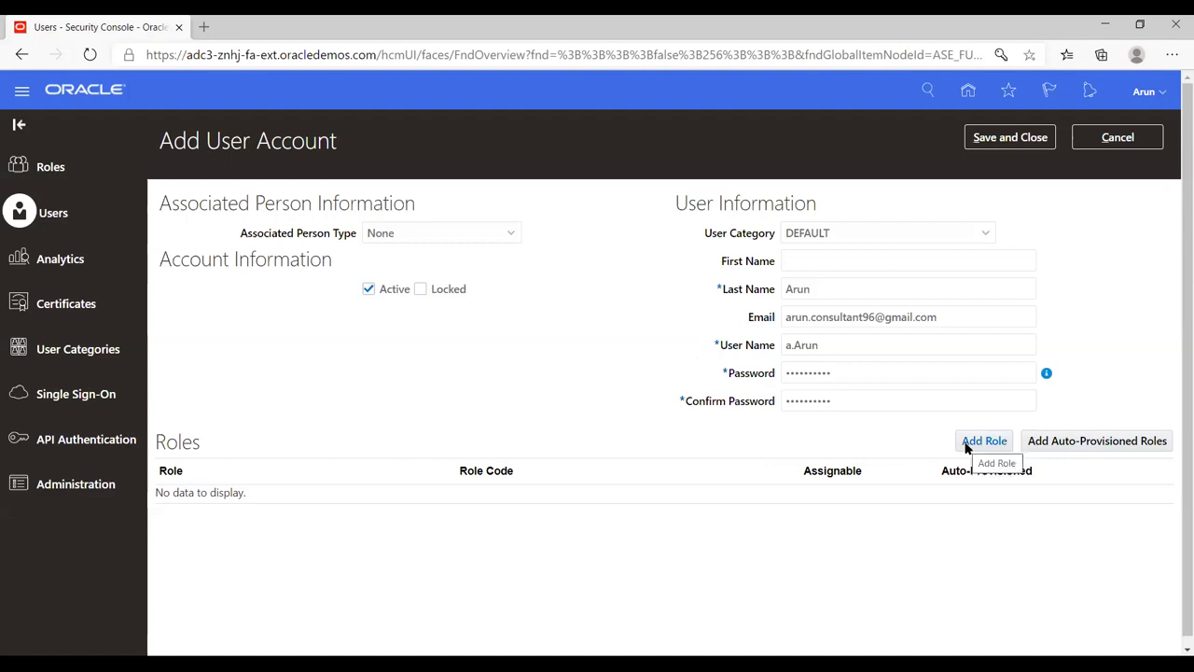
Step: Add the Application Implementation Consultant role to the new user
{"action": "left_click", "coordinate": [967, 444]}
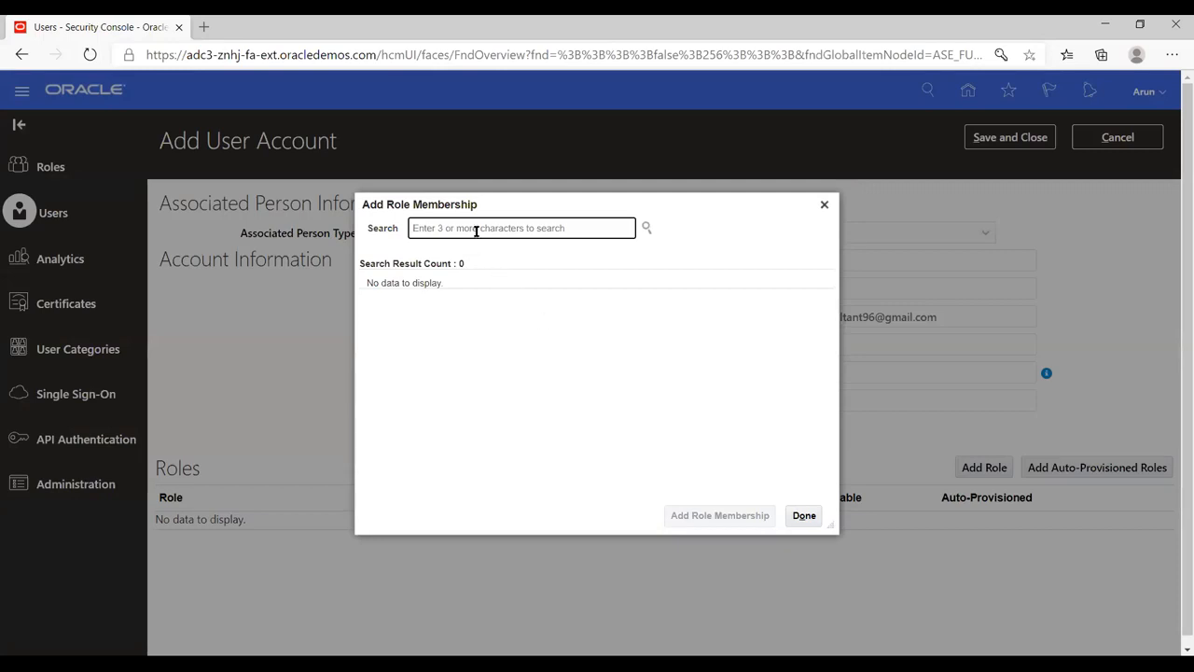
{"action": "type", "text": "application implement"}
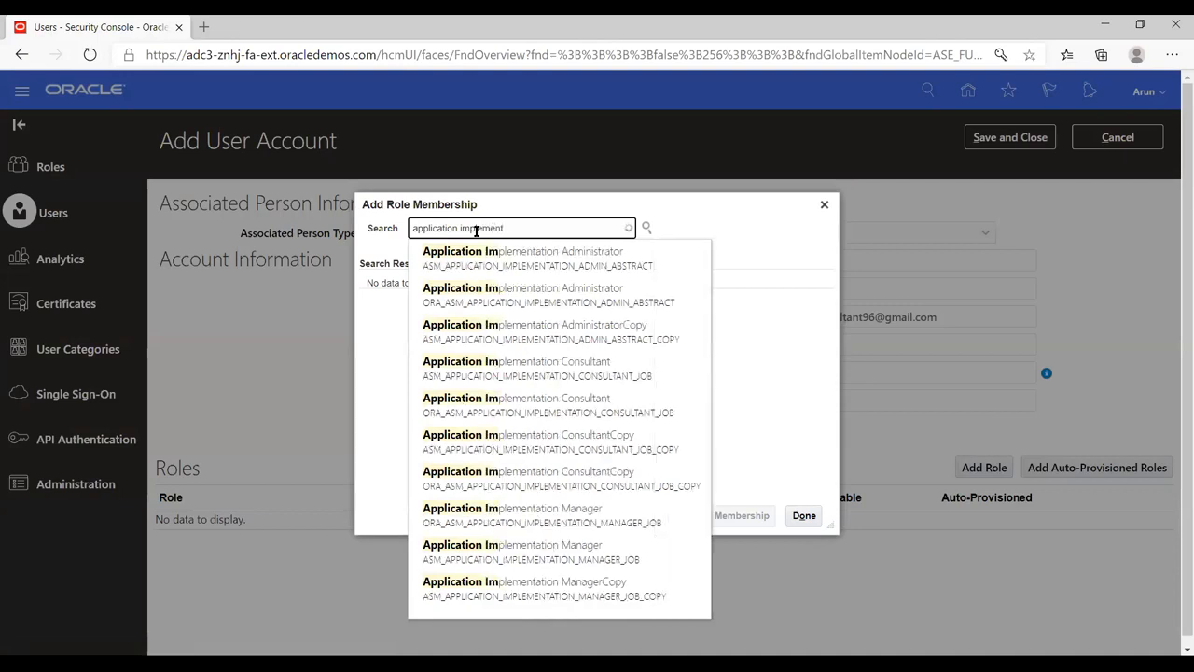
{"action": "left_click", "coordinate": [550, 371]}
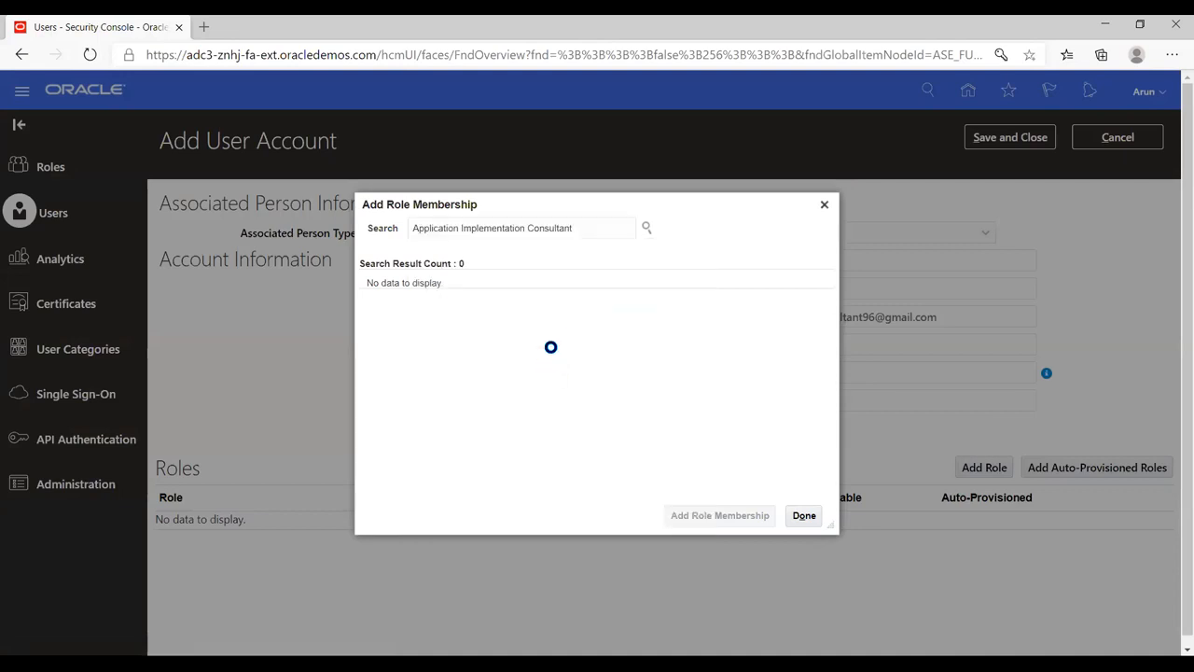
{"action": "left_click", "coordinate": [529, 299]}
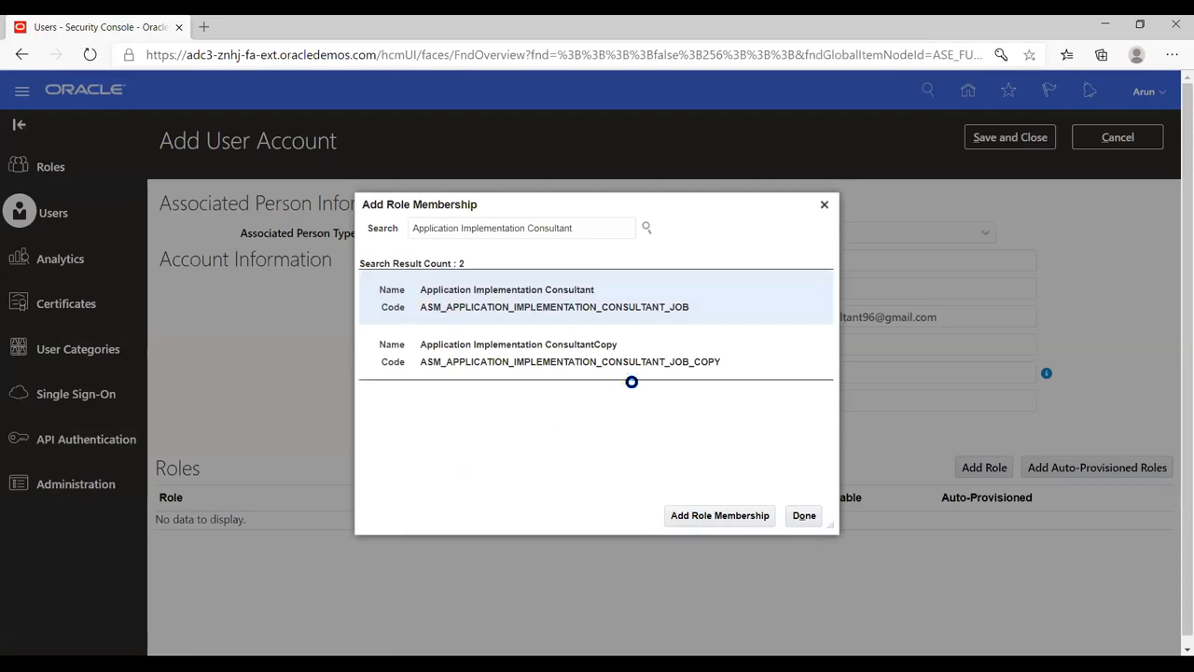
{"action": "left_click", "coordinate": [700, 518]}
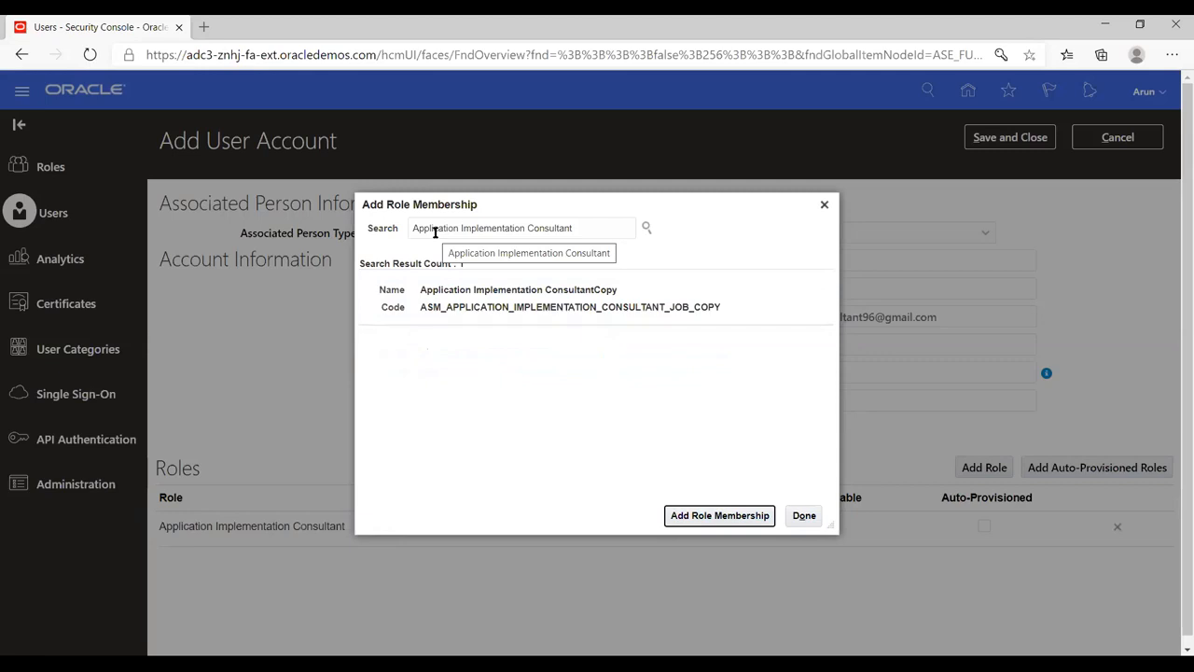
Step: Add the IT Security Manager role and finish the role membership search
{"action": "left_click", "coordinate": [803, 516]}
{"action": "triple_click", "coordinate": [595, 229]}
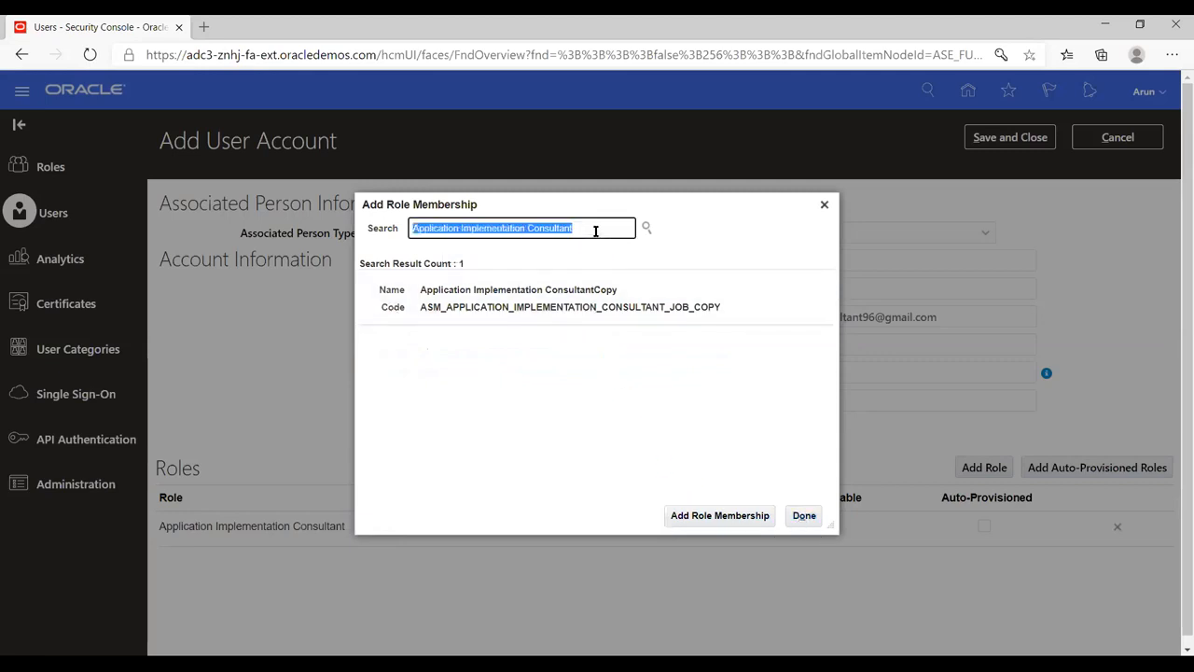
{"action": "type", "text": "it"}
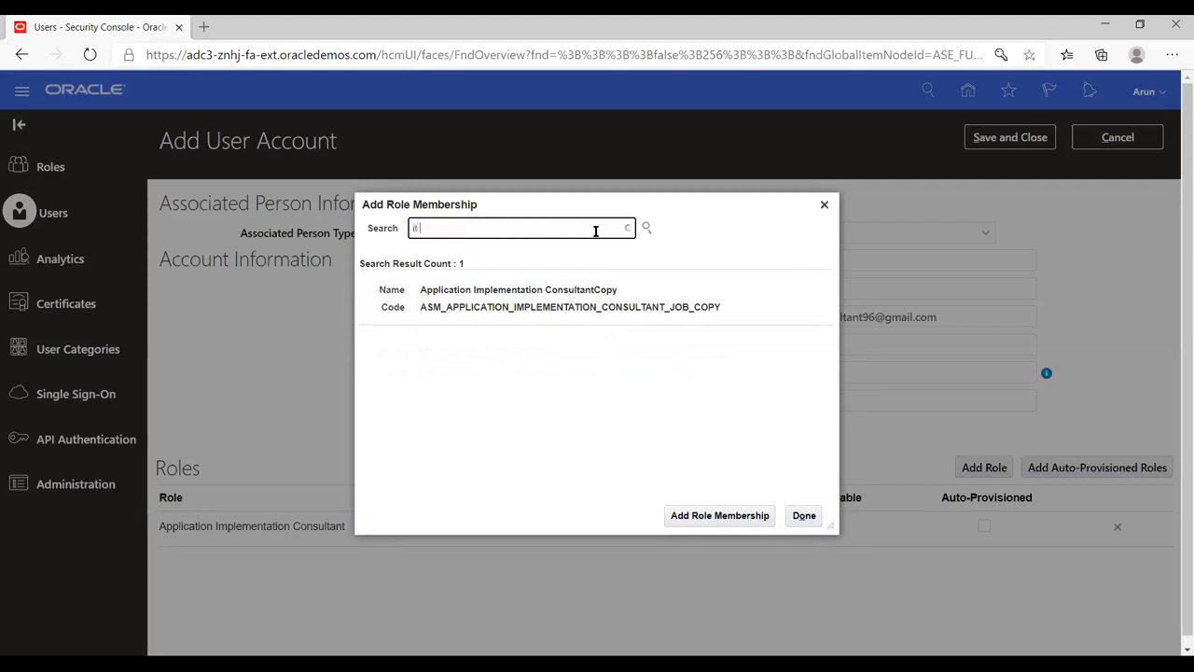
{"action": "type", "text": " secur"}
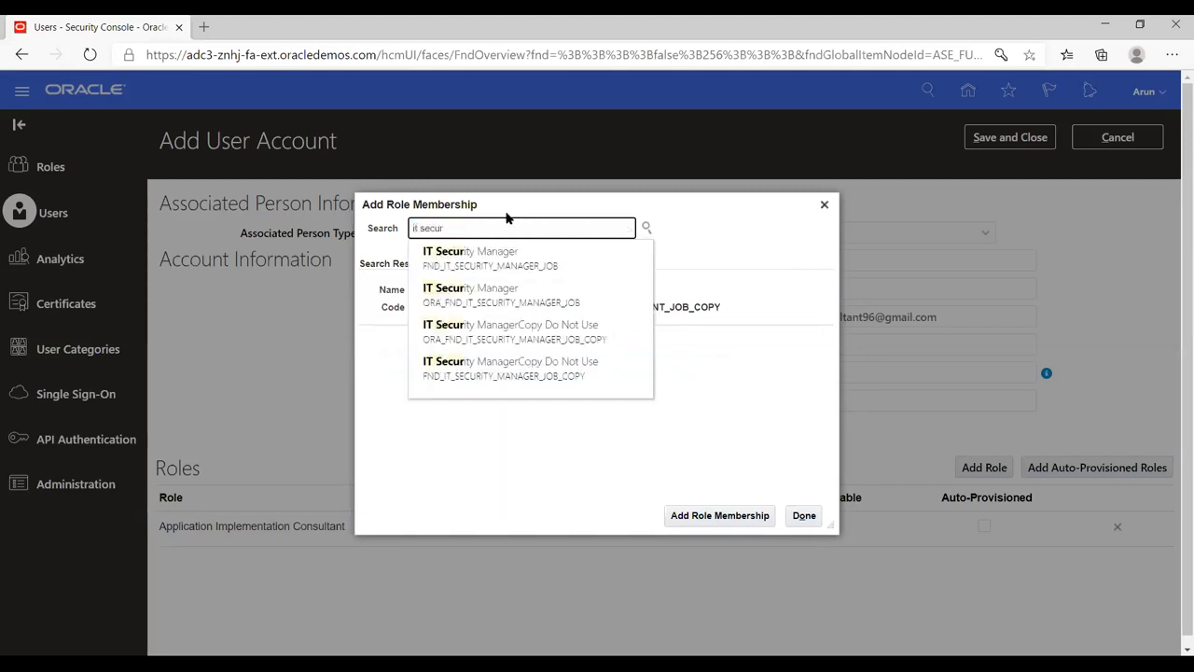
{"action": "left_click", "coordinate": [507, 259]}
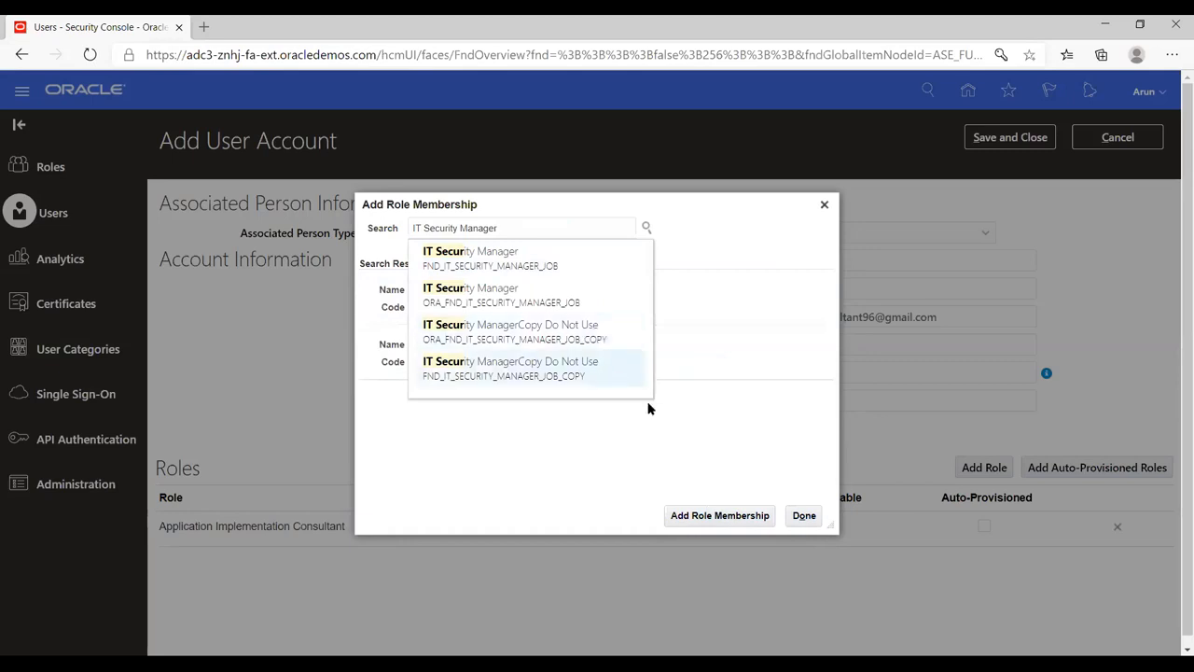
{"action": "left_click", "coordinate": [714, 513]}
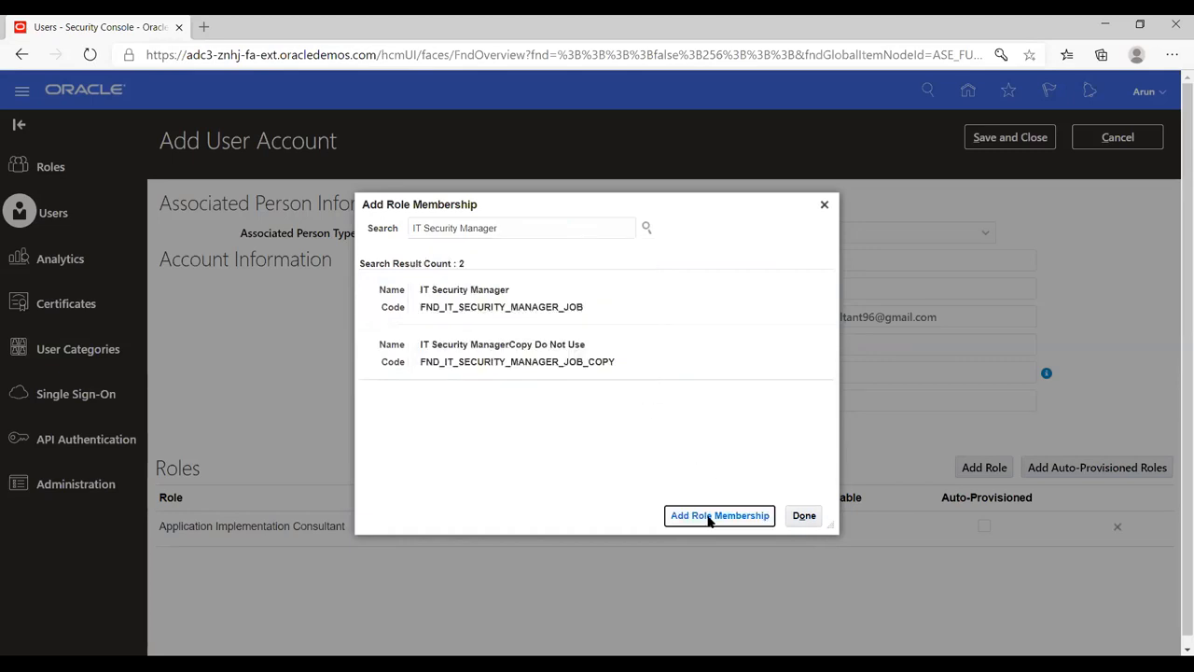
{"action": "left_click", "coordinate": [501, 289]}
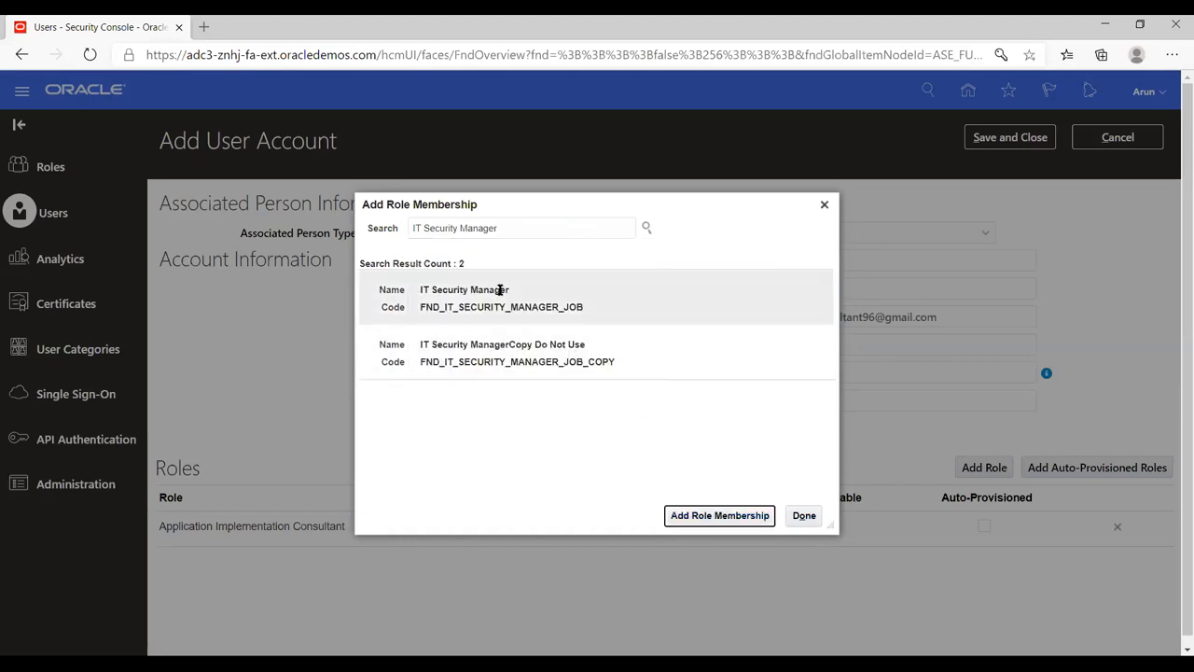
{"action": "left_click", "coordinate": [712, 517]}
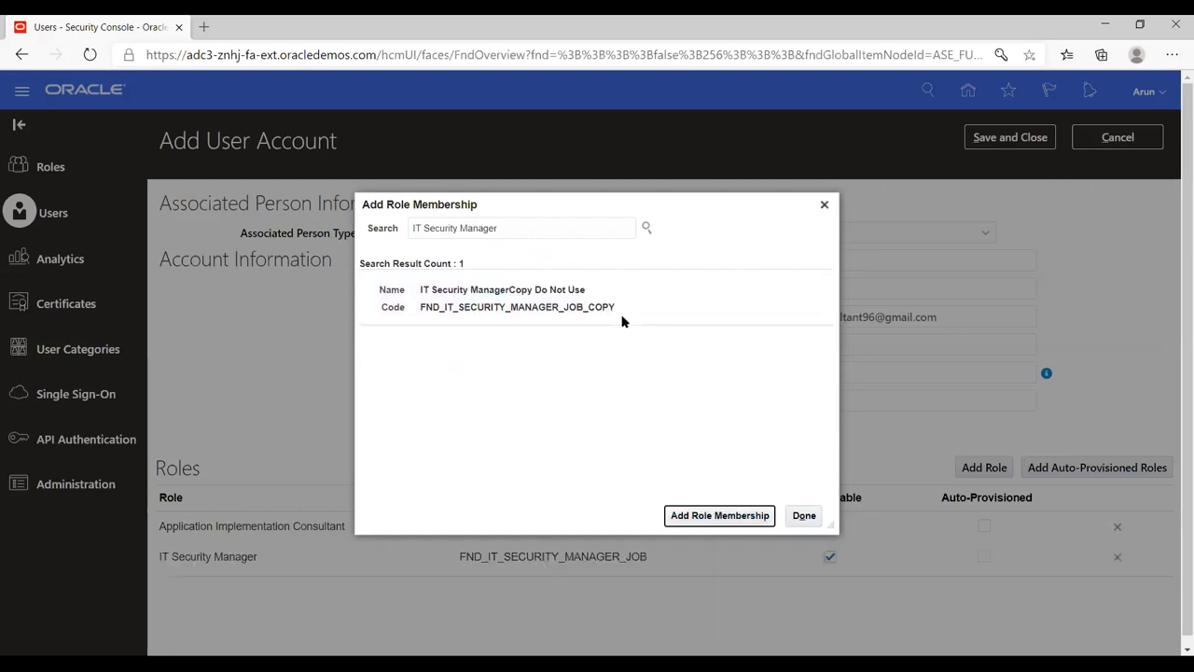
{"action": "left_click", "coordinate": [802, 520]}
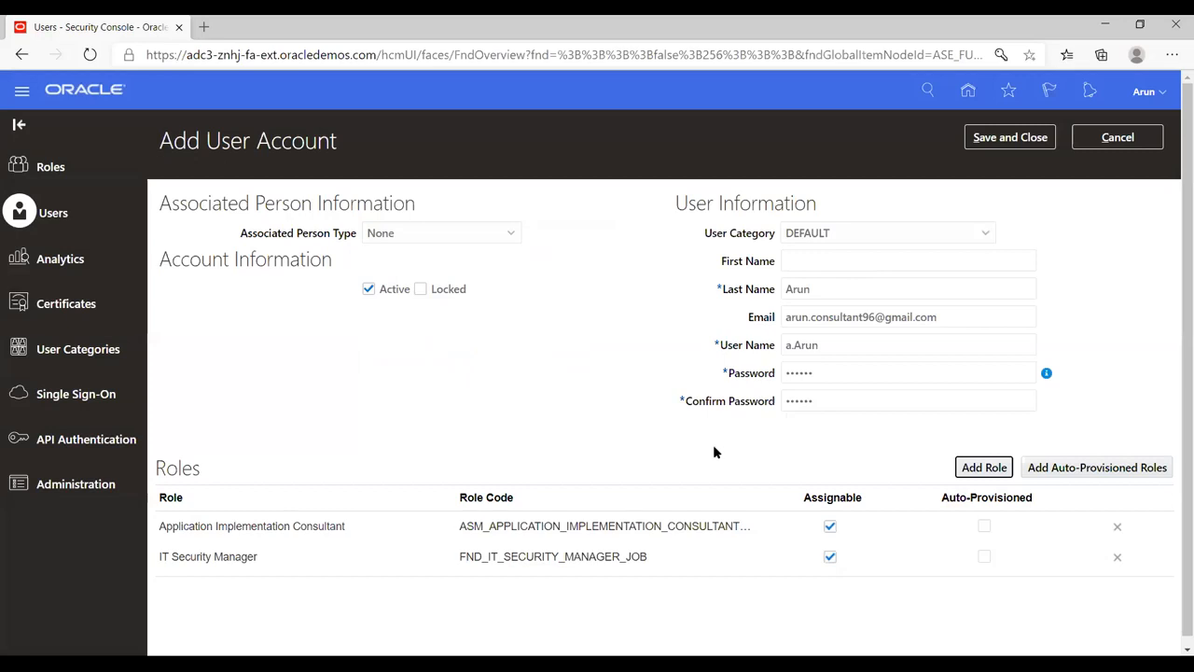
Step: Save and close the new user account, then cancel an empty second account form
{"action": "left_click", "coordinate": [1005, 139]}
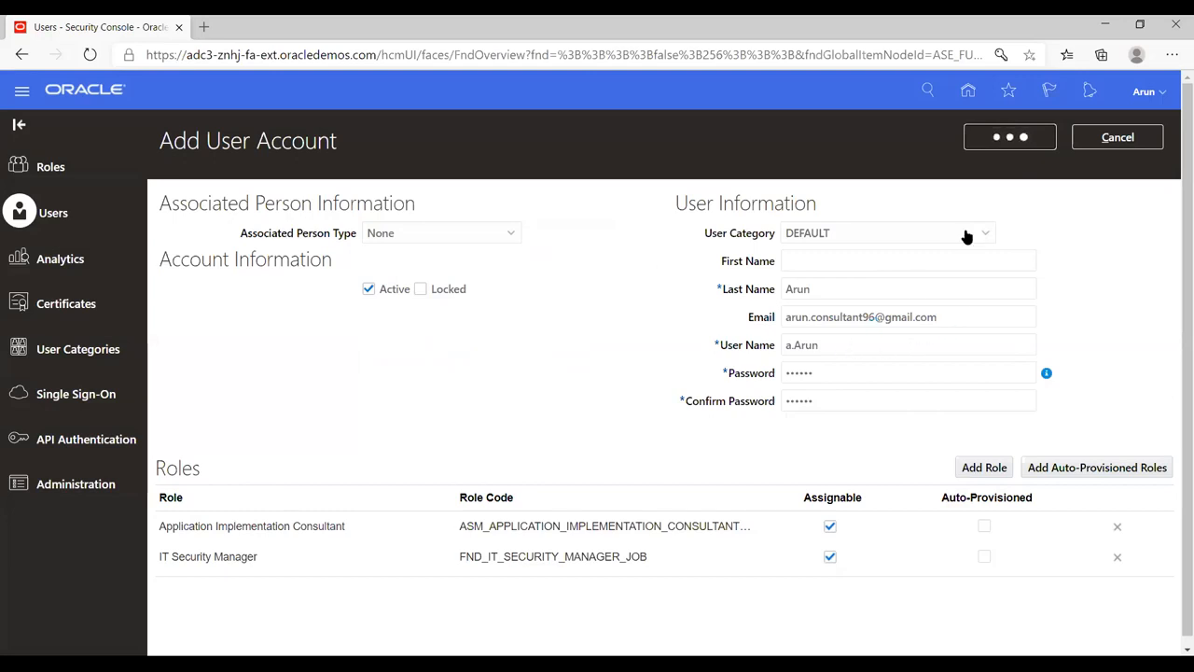
{"action": "left_click", "coordinate": [1009, 141]}
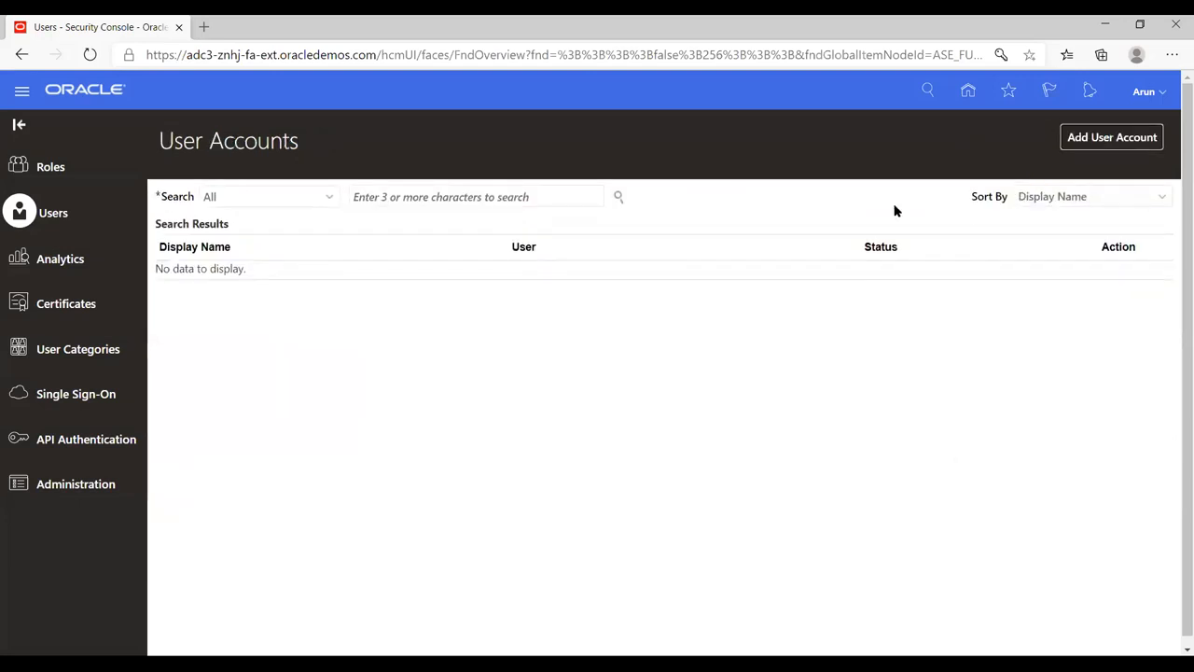
{"action": "left_click", "coordinate": [1094, 140]}
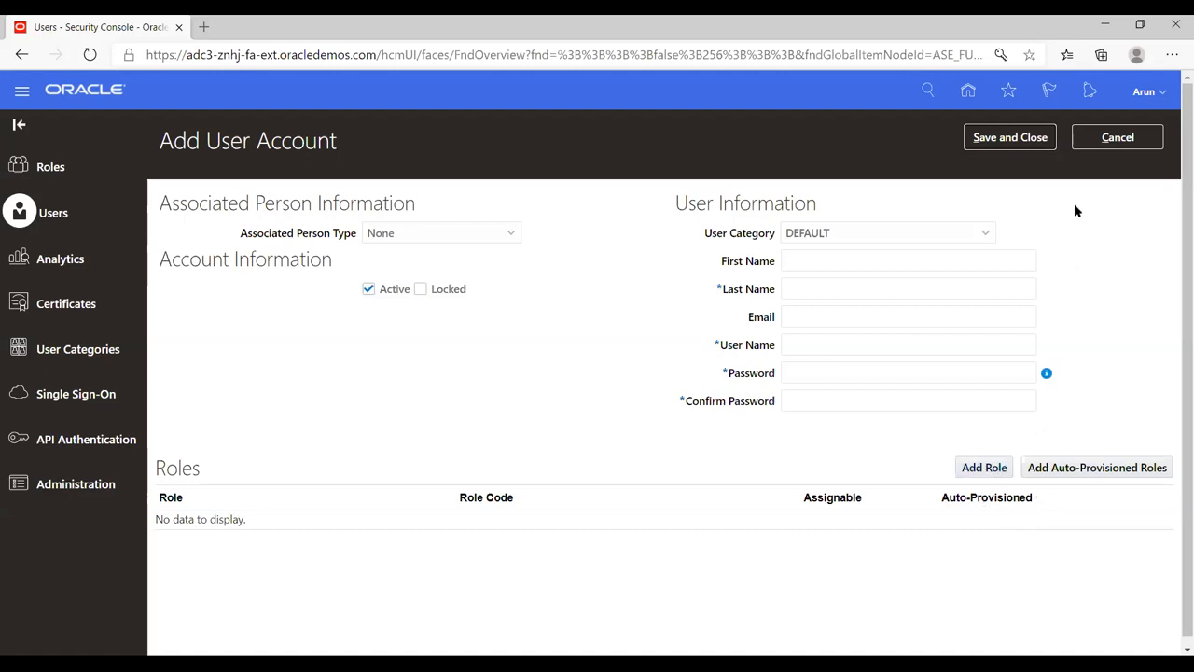
{"action": "left_click", "coordinate": [1115, 140]}
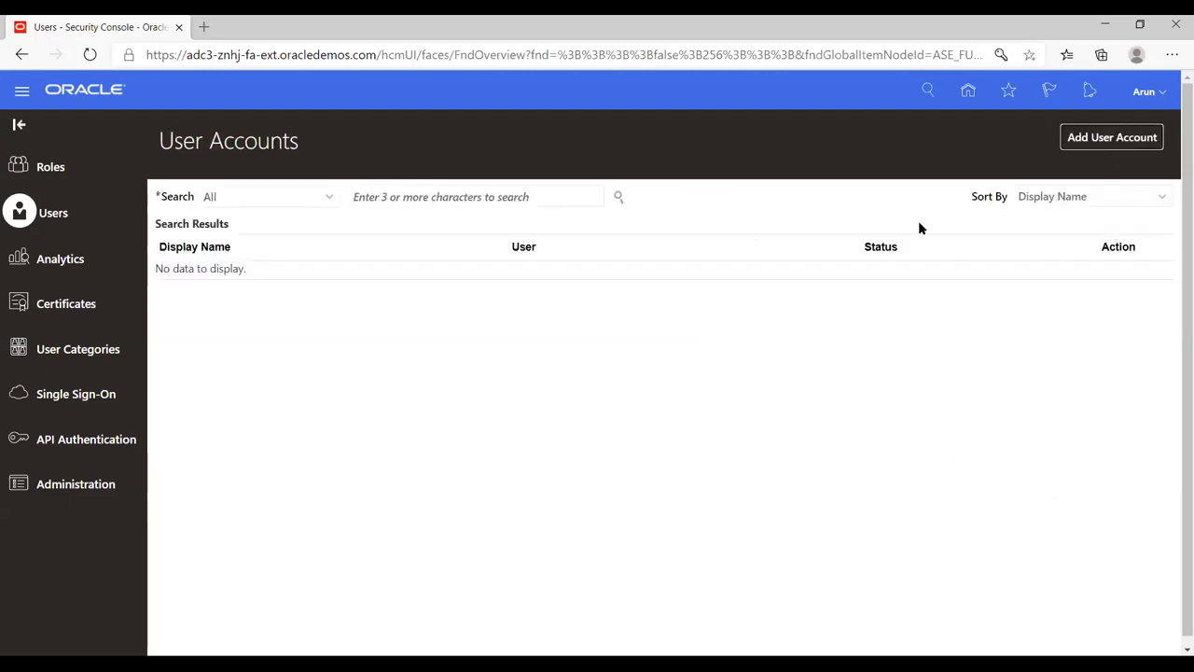
{"action": "left_click", "coordinate": [1159, 94]}
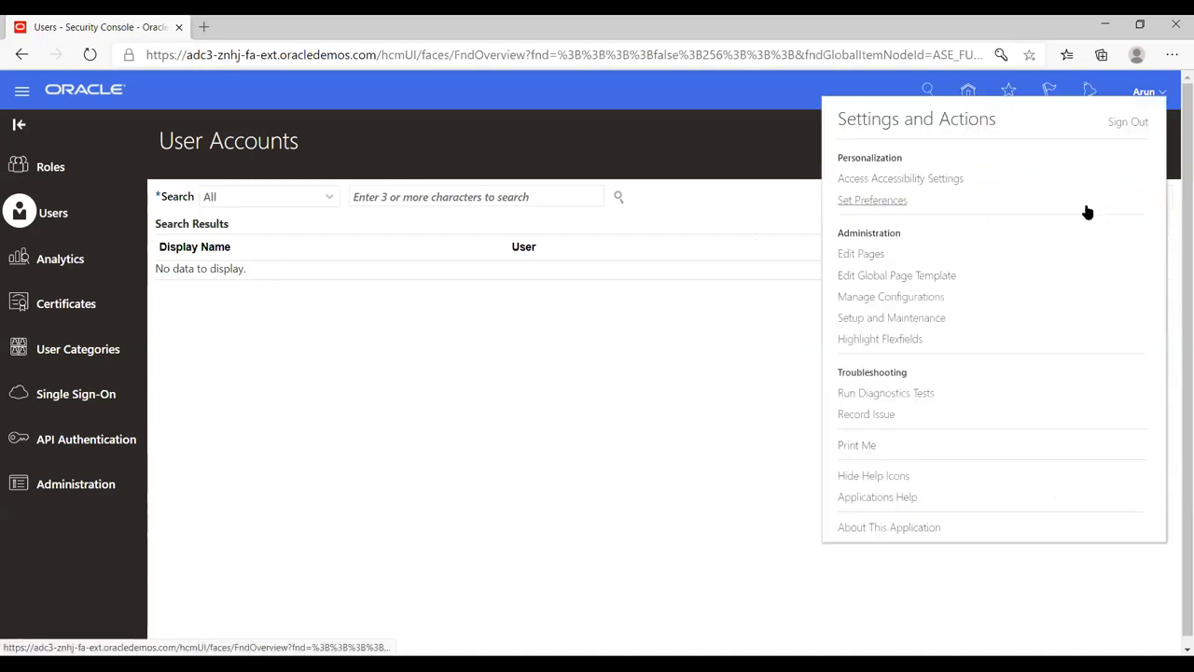
Step: Sign out, then sign back in with the new user's ID and password
{"action": "left_click", "coordinate": [1127, 123]}
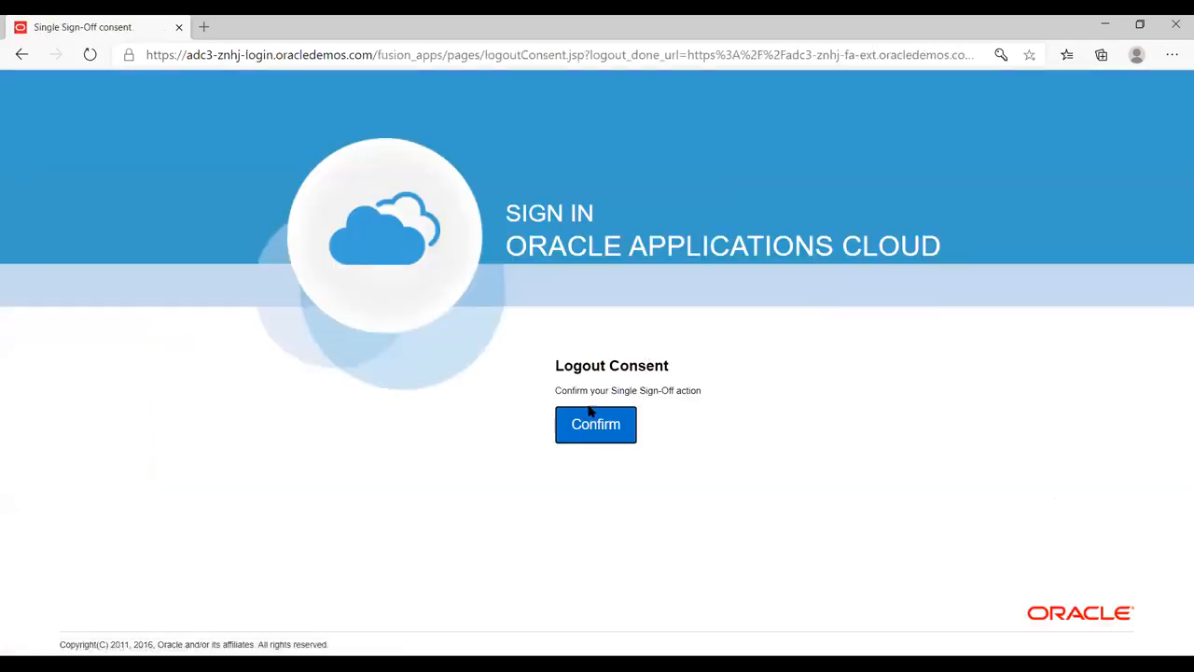
{"action": "left_click", "coordinate": [586, 423]}
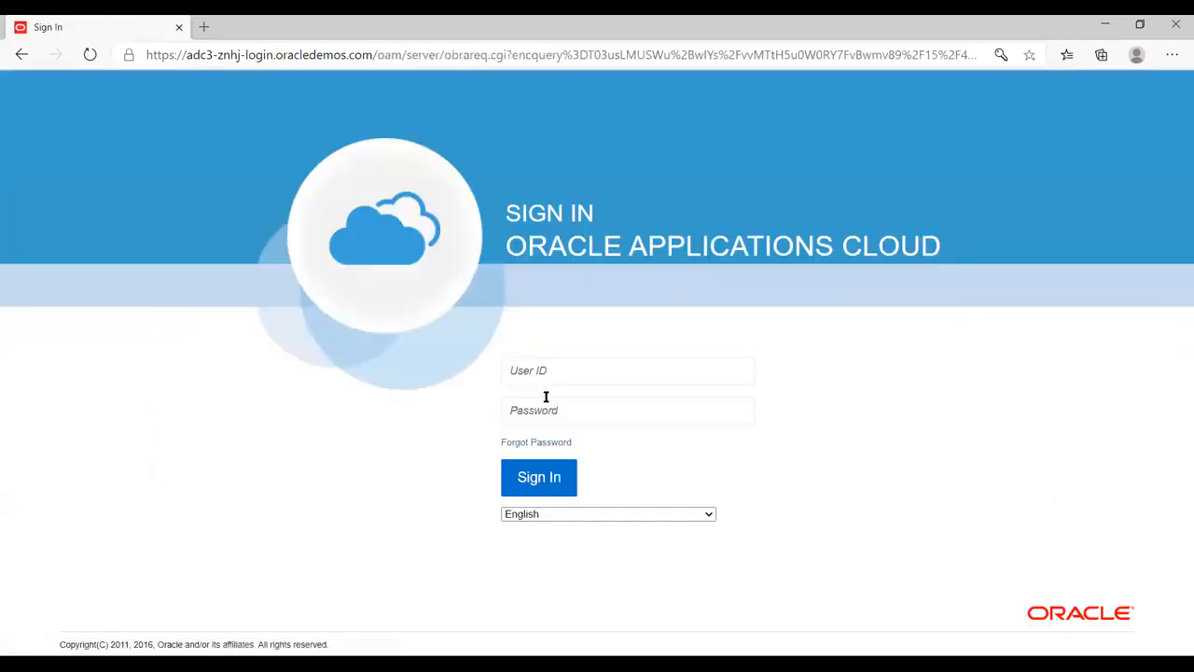
{"action": "left_click", "coordinate": [560, 370]}
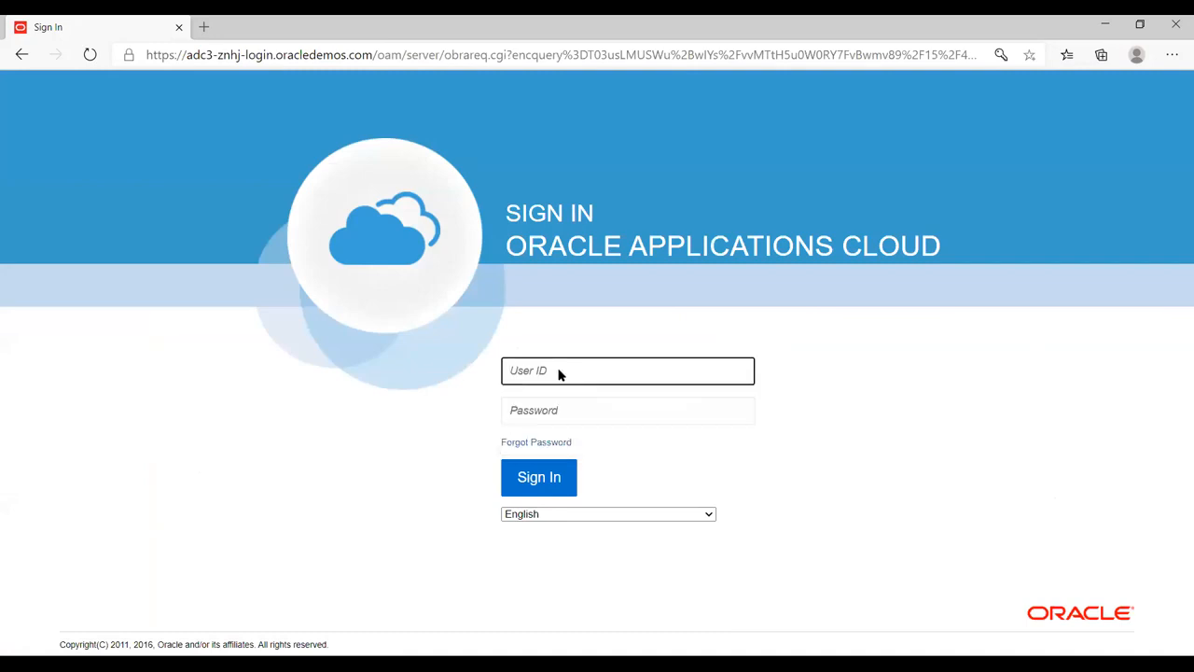
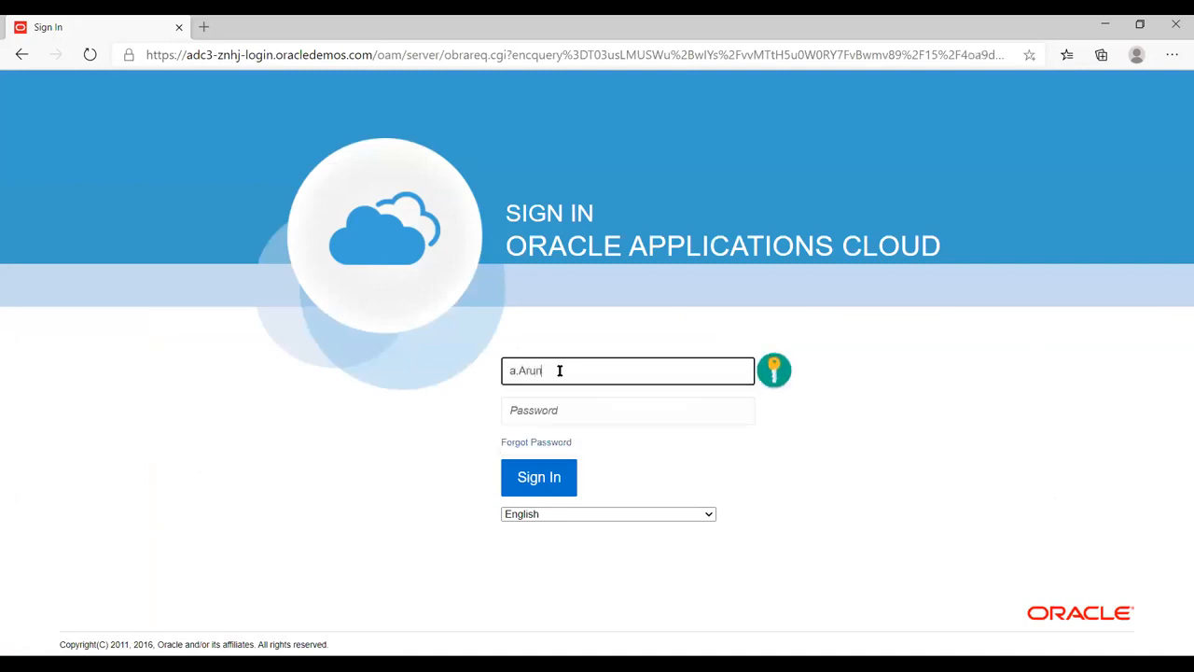
{"action": "key", "text": "Tab"}
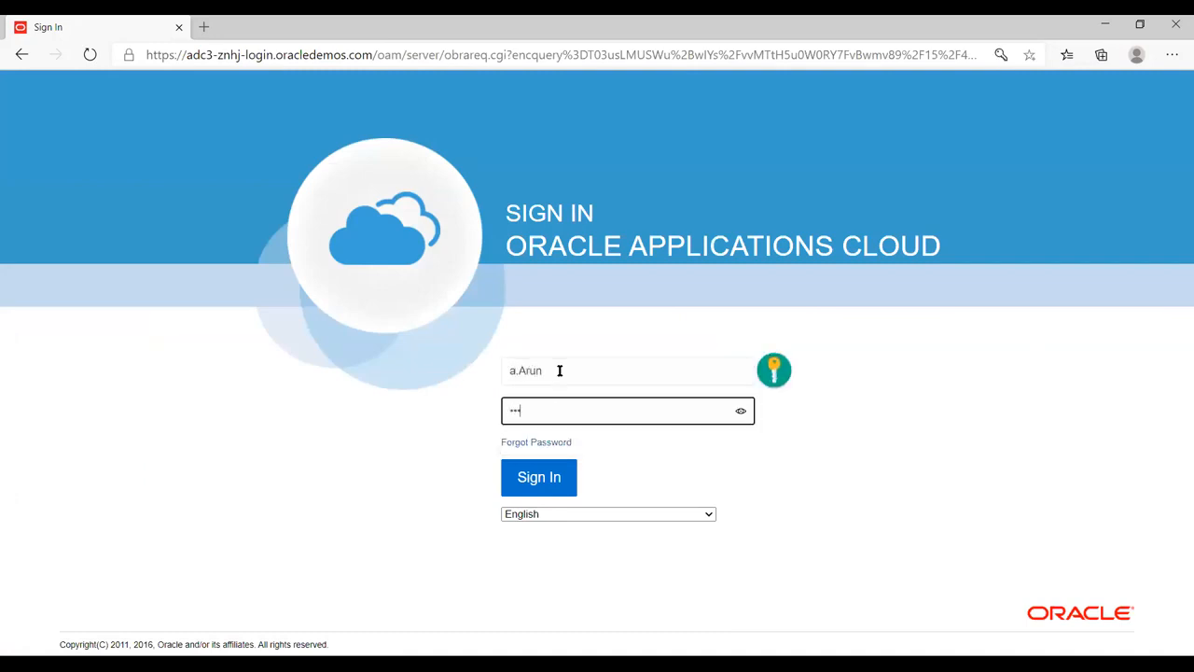
{"action": "left_click", "coordinate": [524, 487]}
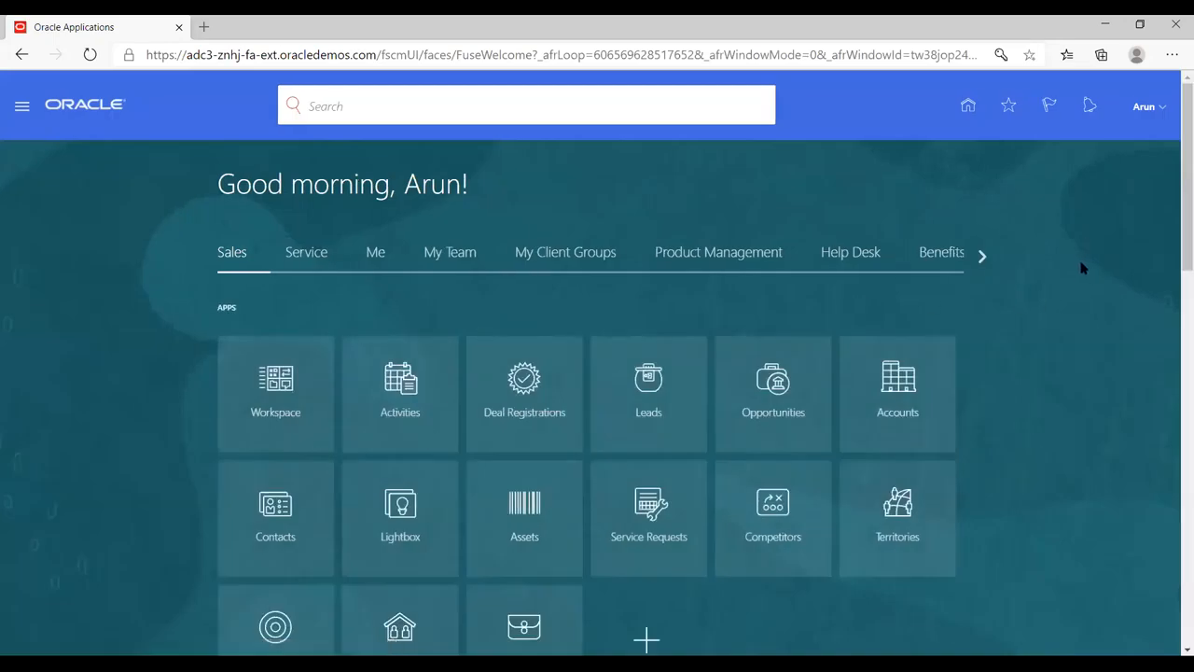
Step: Open Setup and Maintenance from the Settings and Actions menu
{"action": "left_click", "coordinate": [1163, 109]}
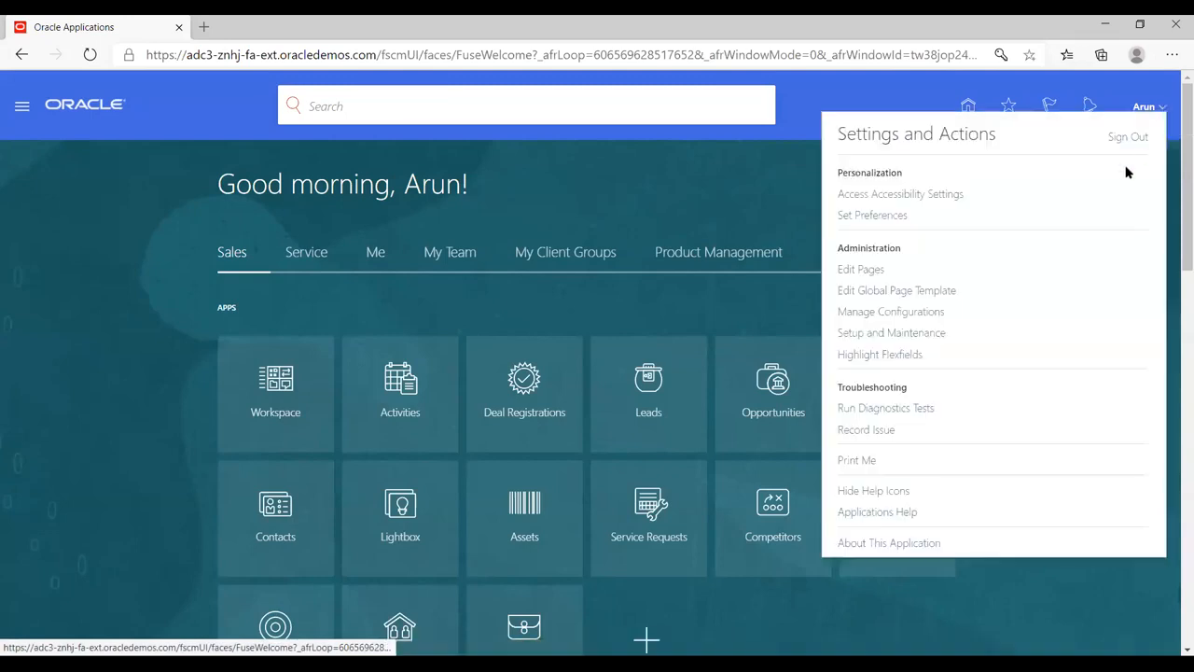
{"action": "left_click", "coordinate": [864, 338]}
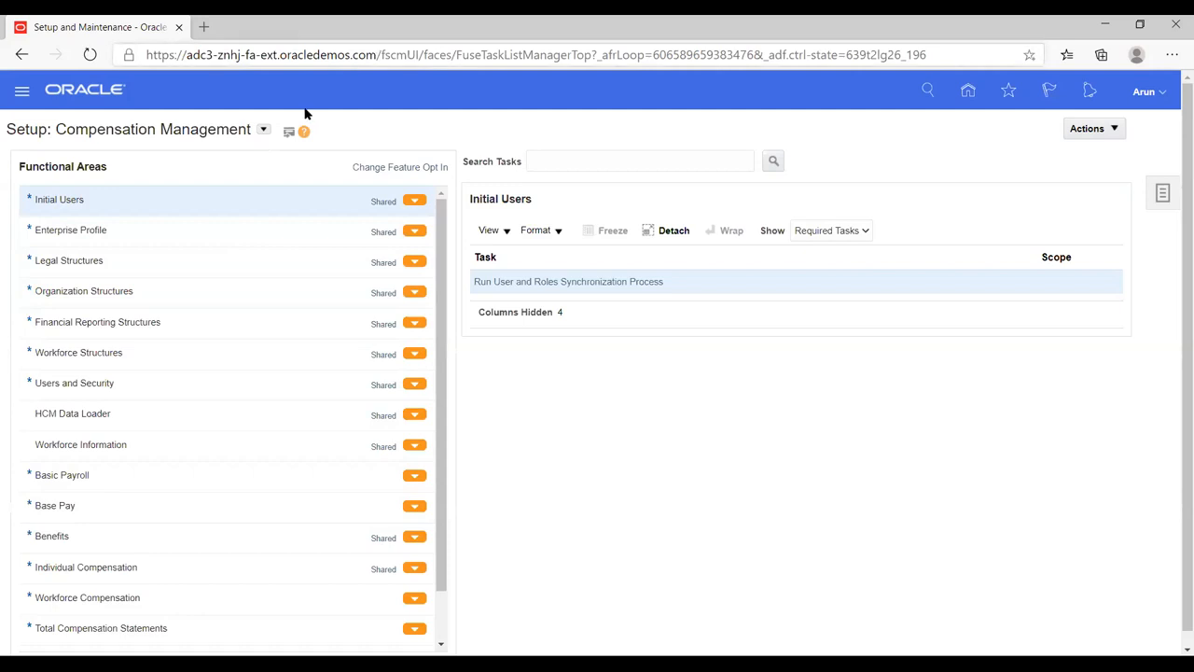
Step: Choose Financials from the setup offerings list and open the Legal Structures functional area
{"action": "left_click", "coordinate": [263, 132]}
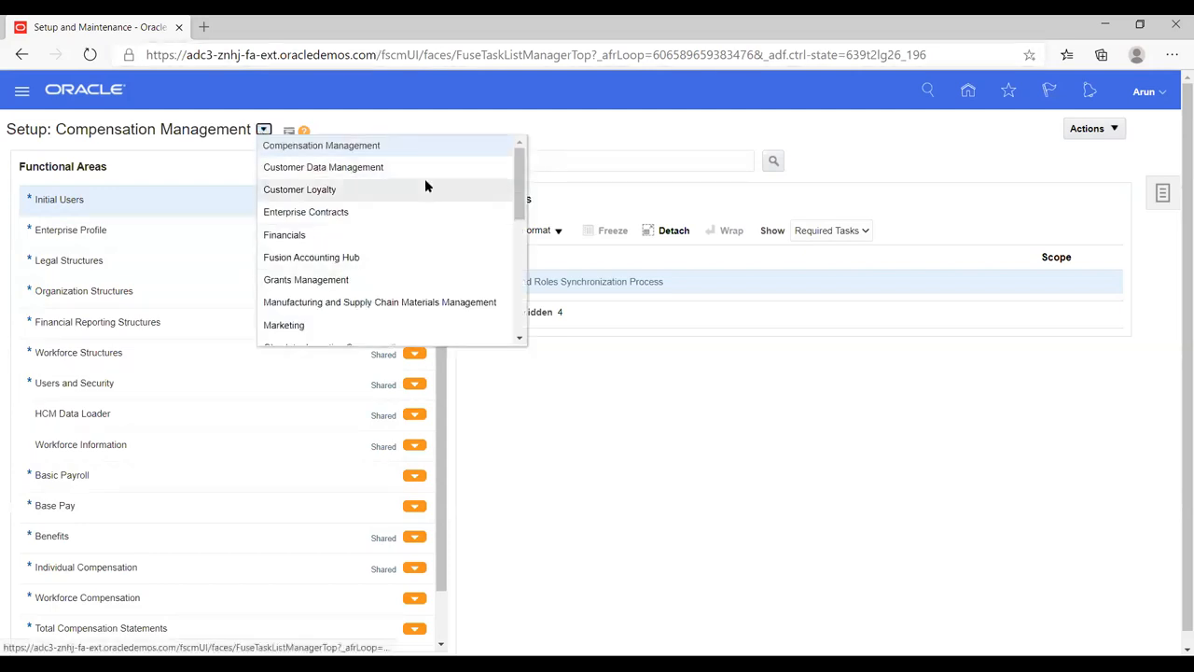
{"action": "left_click", "coordinate": [597, 449]}
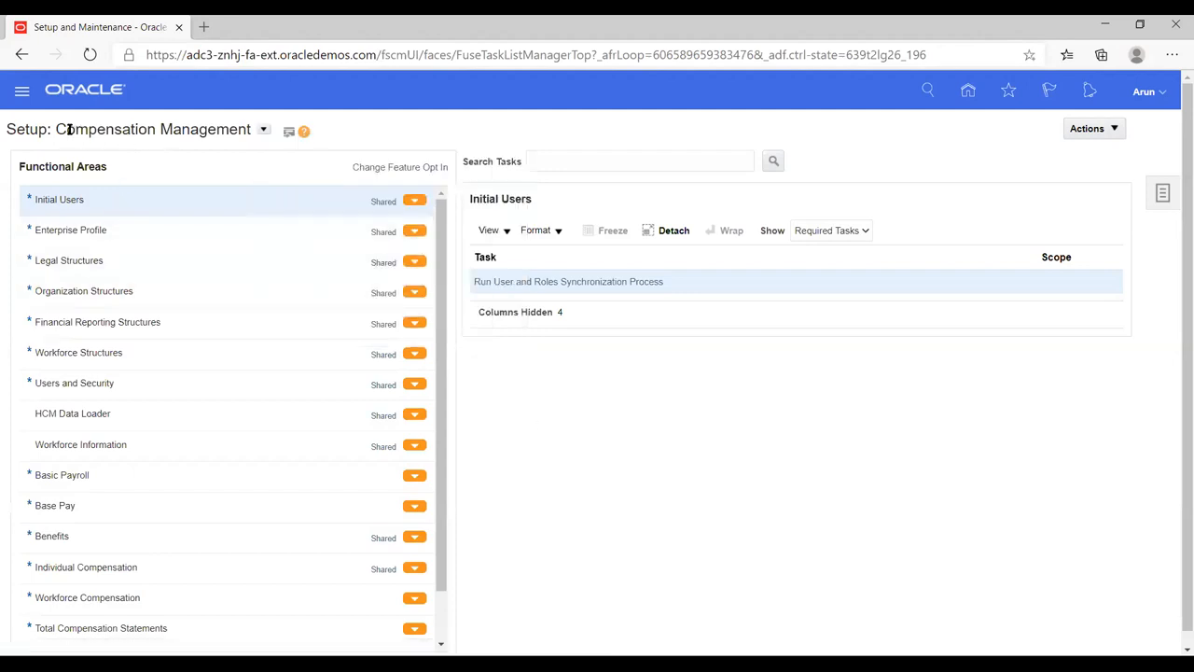
{"action": "left_click_drag", "start_coordinate": [68, 130], "coordinate": [250, 130]}
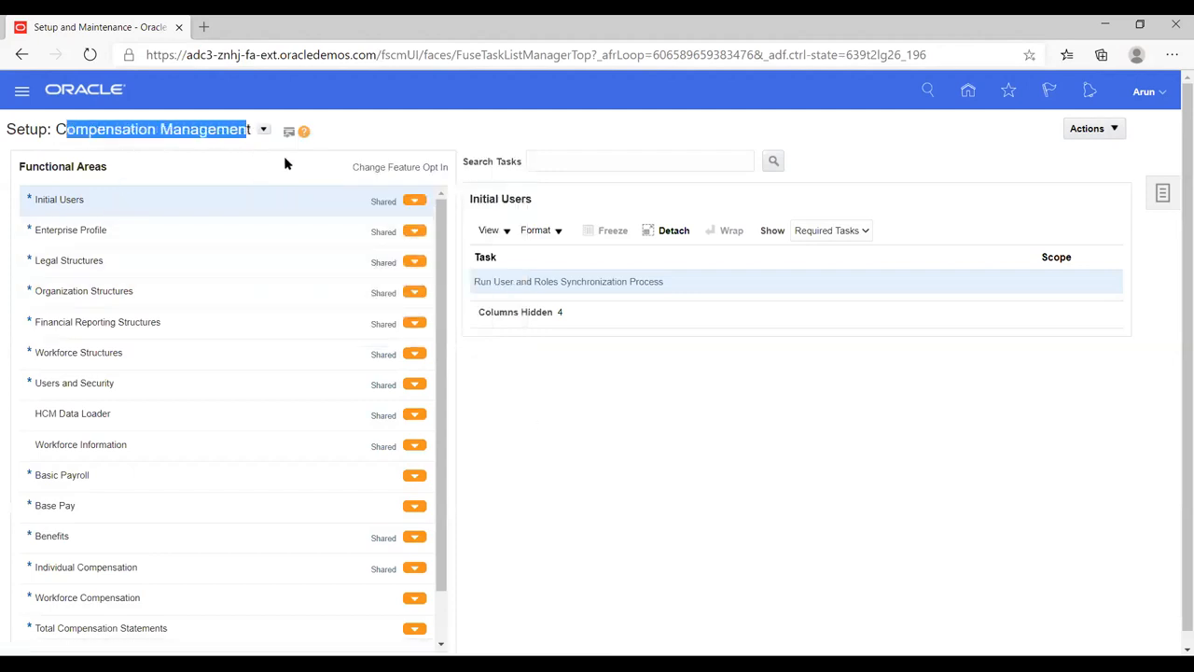
{"action": "left_click", "coordinate": [365, 139]}
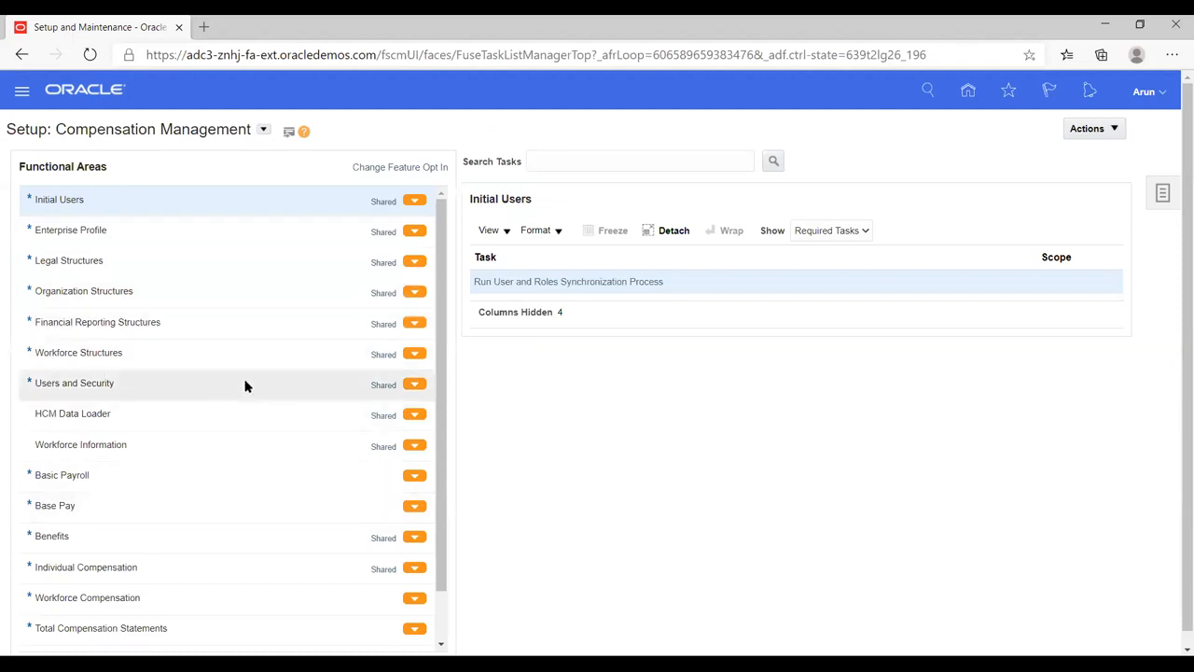
{"action": "scroll", "coordinate": [245, 392], "scroll_direction": "down", "scroll_amount": 1}
{"action": "scroll", "coordinate": [245, 392], "scroll_direction": "up", "scroll_amount": 1}
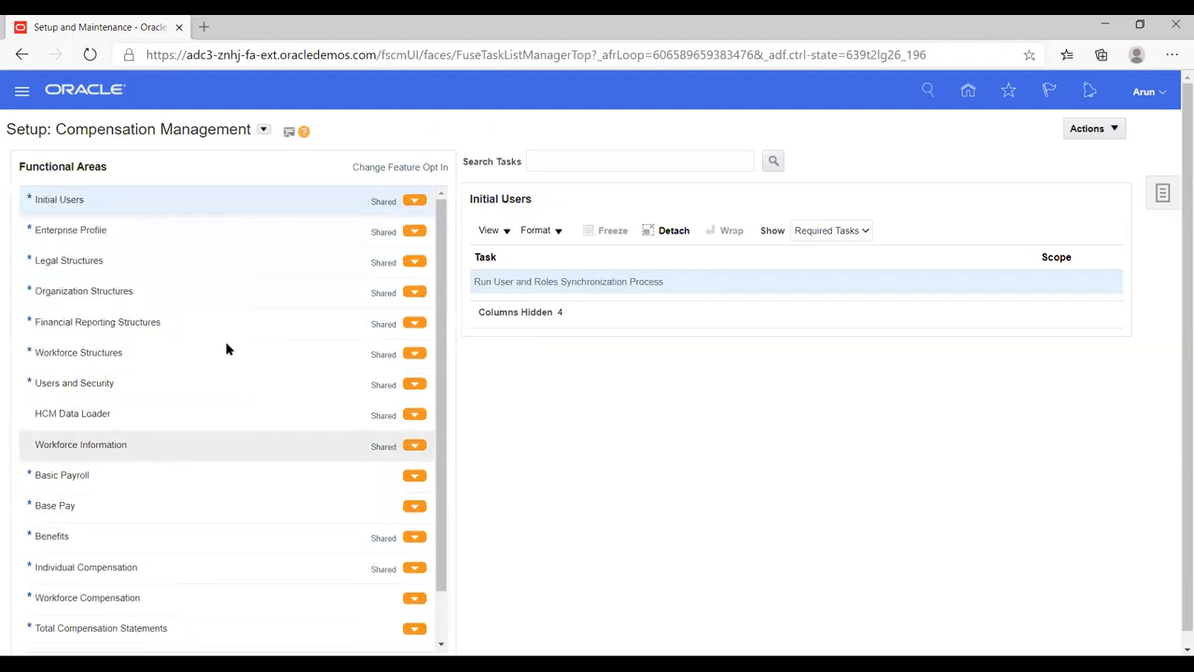
{"action": "left_click", "coordinate": [263, 130]}
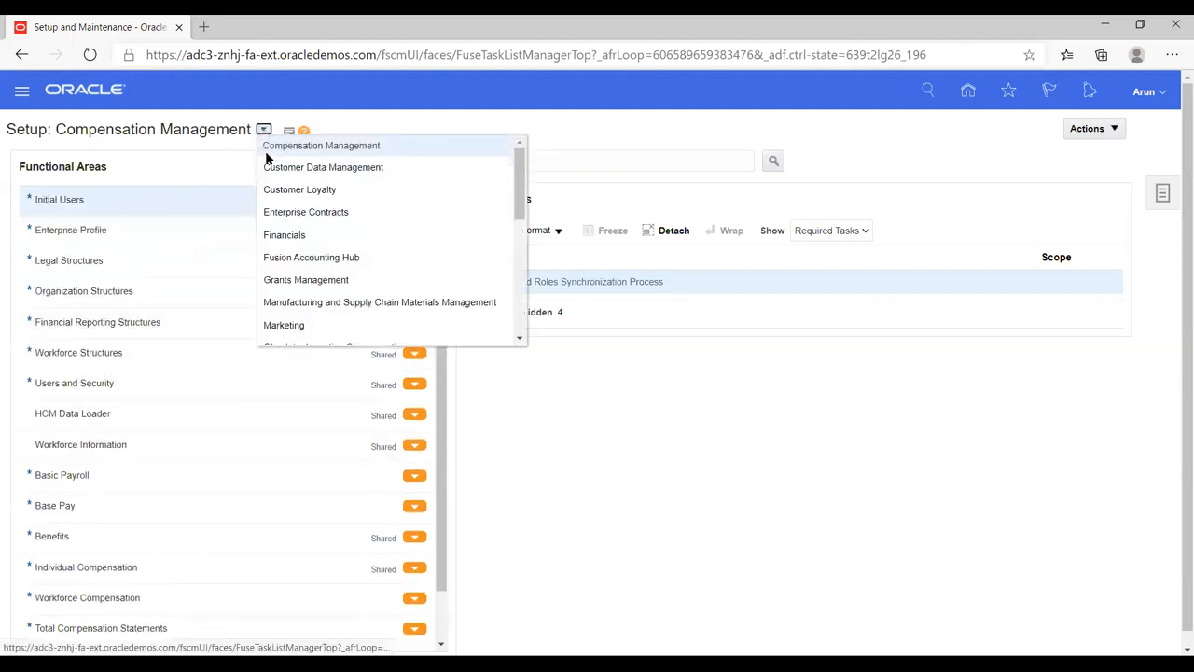
{"action": "left_click", "coordinate": [294, 231]}
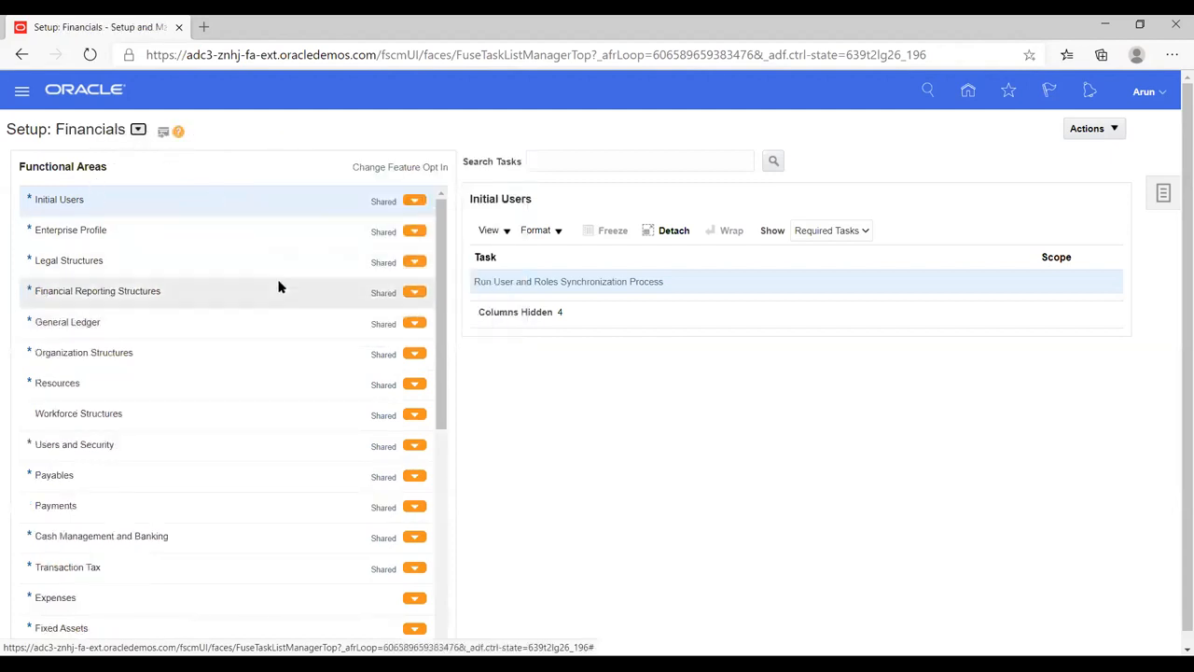
{"action": "scroll", "coordinate": [210, 482], "scroll_direction": "down", "scroll_amount": 5}
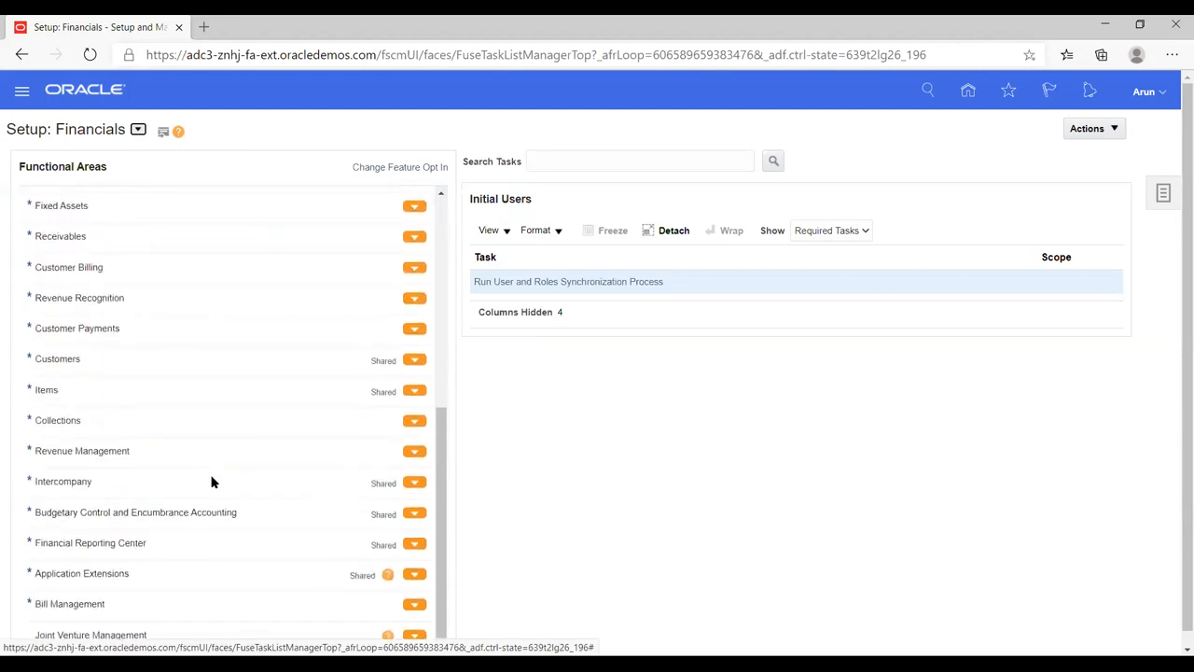
{"action": "scroll", "coordinate": [211, 481], "scroll_direction": "up", "scroll_amount": 5}
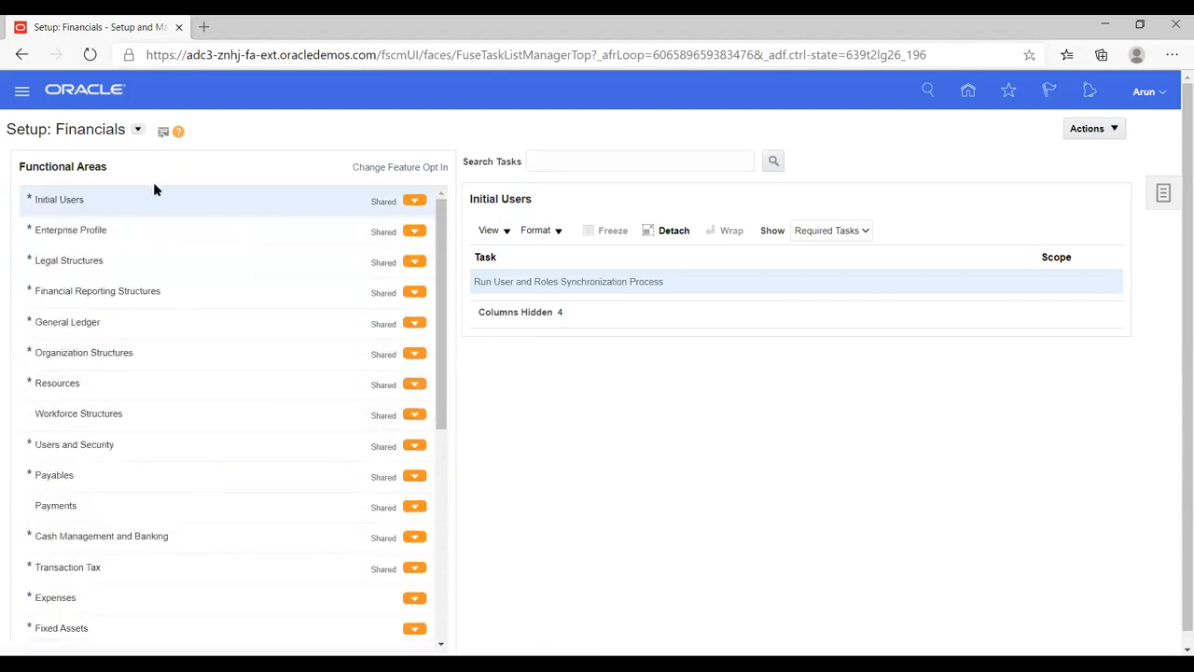
{"action": "left_click", "coordinate": [127, 263]}
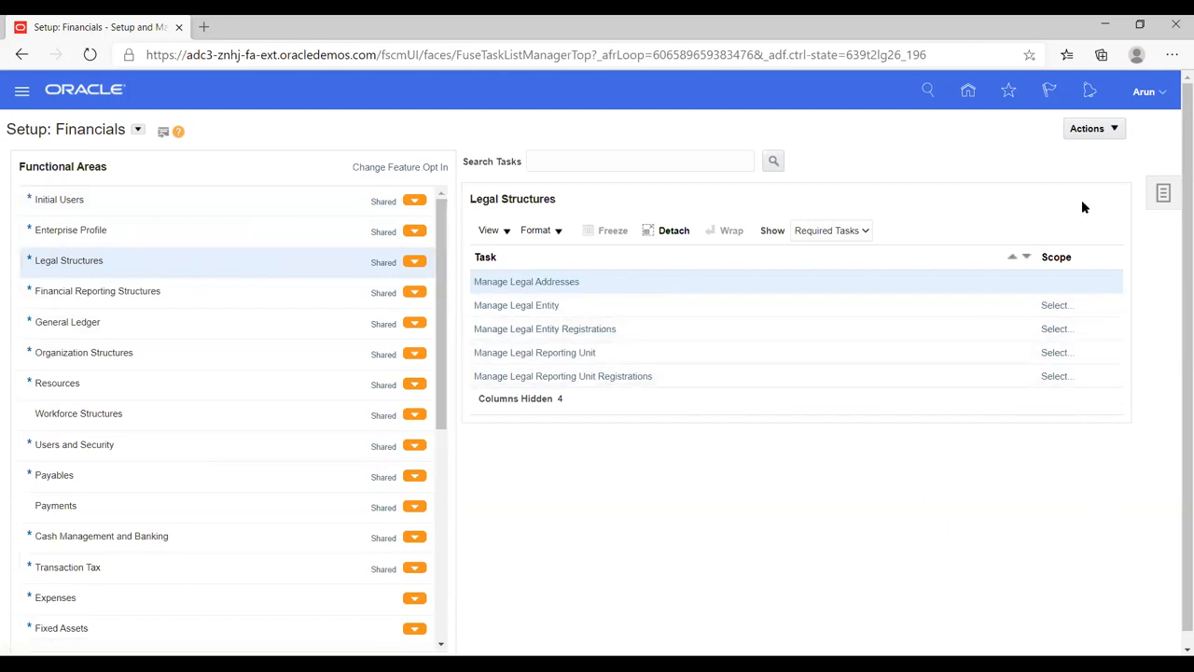
Step: Open Manage Implementation Projects from the Tasks panel to list existing projects
{"action": "left_click", "coordinate": [1163, 194]}
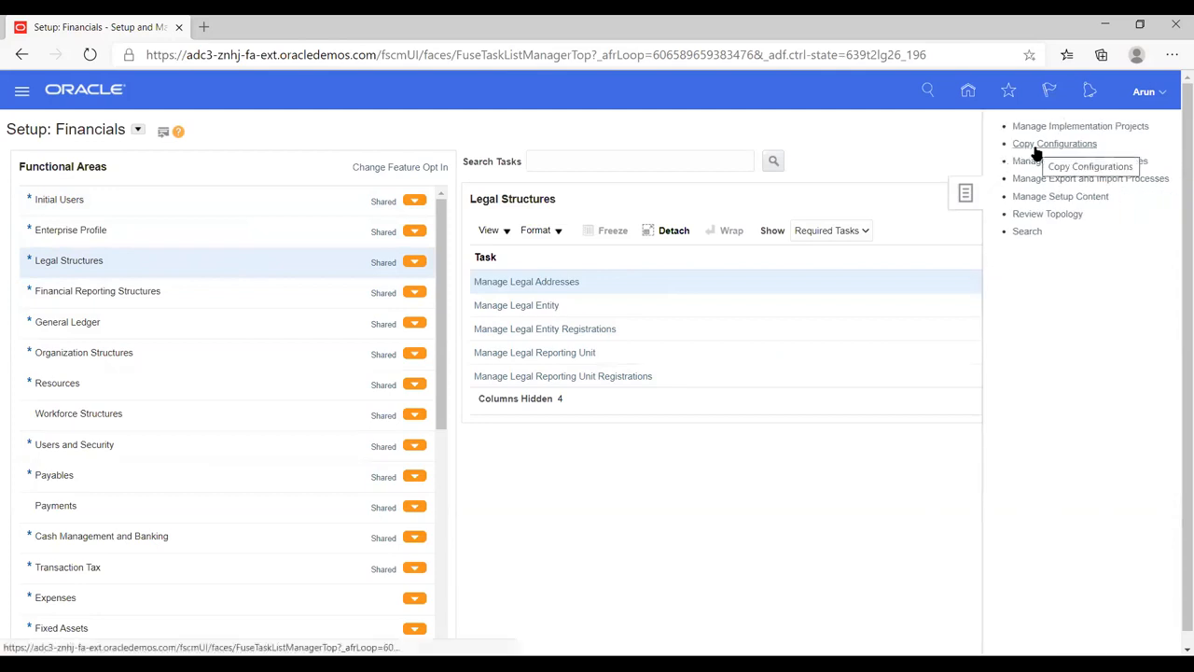
{"action": "left_click", "coordinate": [1036, 150]}
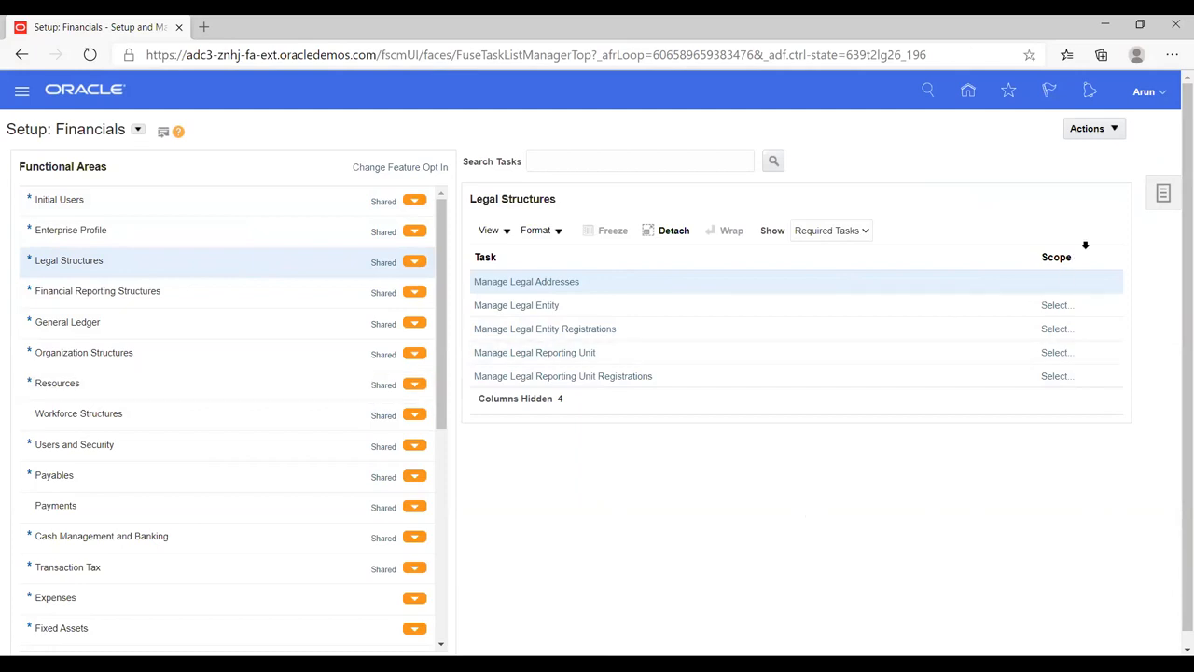
{"action": "left_click", "coordinate": [1165, 194]}
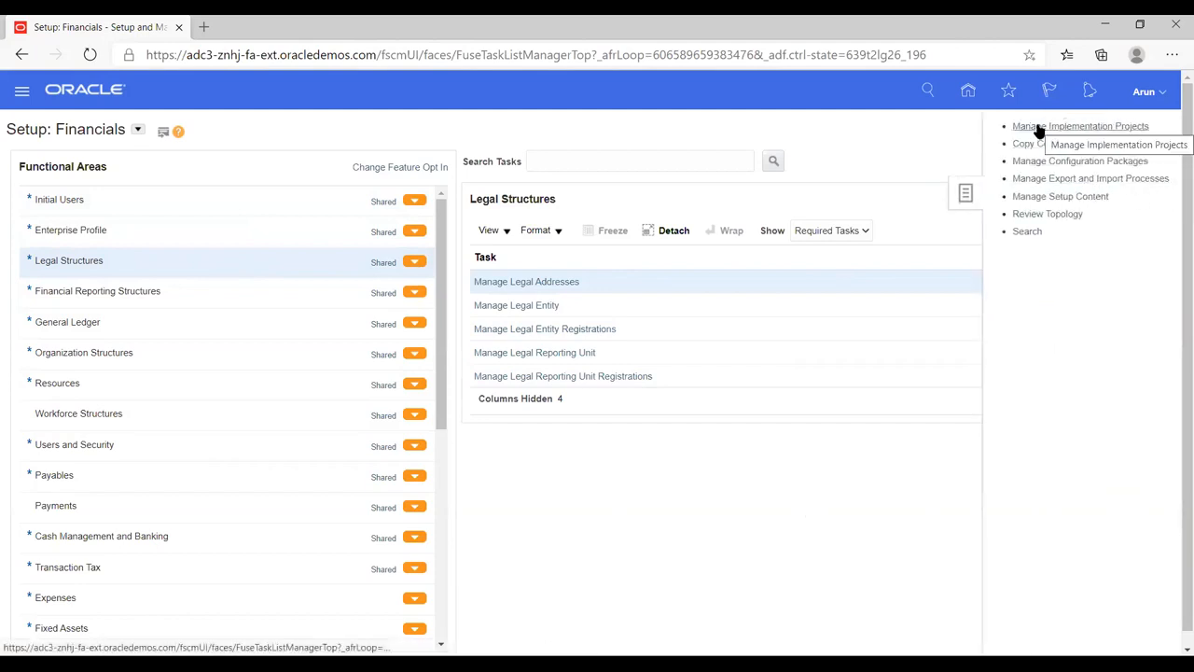
{"action": "left_click", "coordinate": [1088, 127]}
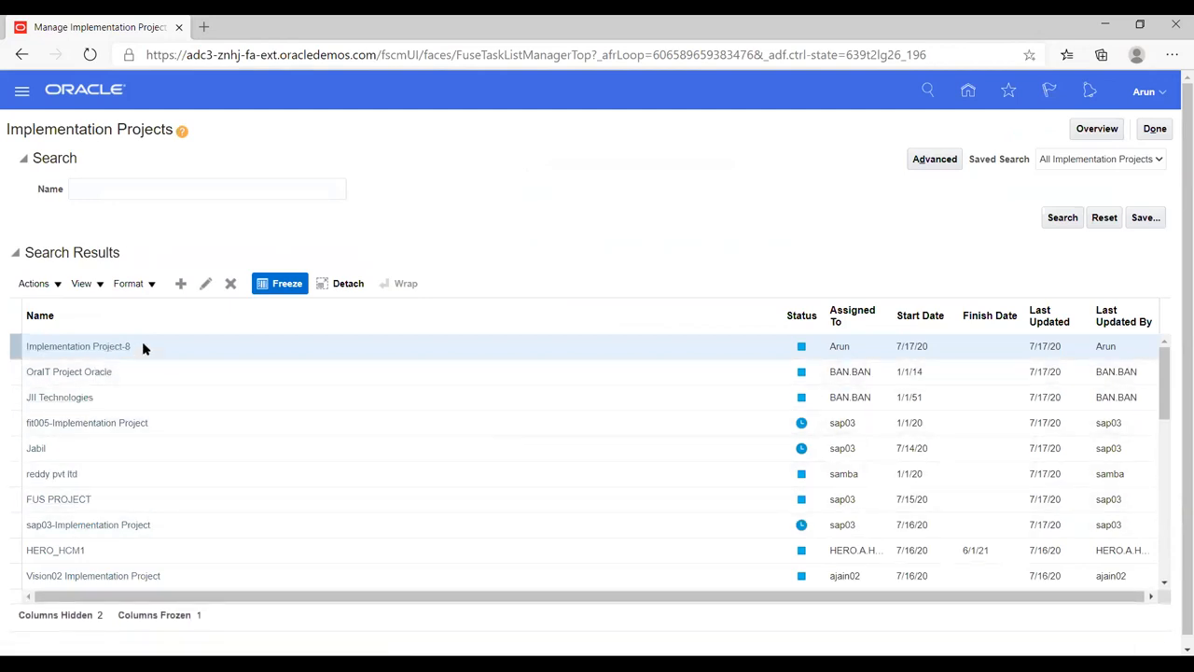
Step: Create implementation project 'HW Implementation' with code HW_IMPLEMENTATION, starting 7/1/20
{"action": "left_click", "coordinate": [182, 285]}
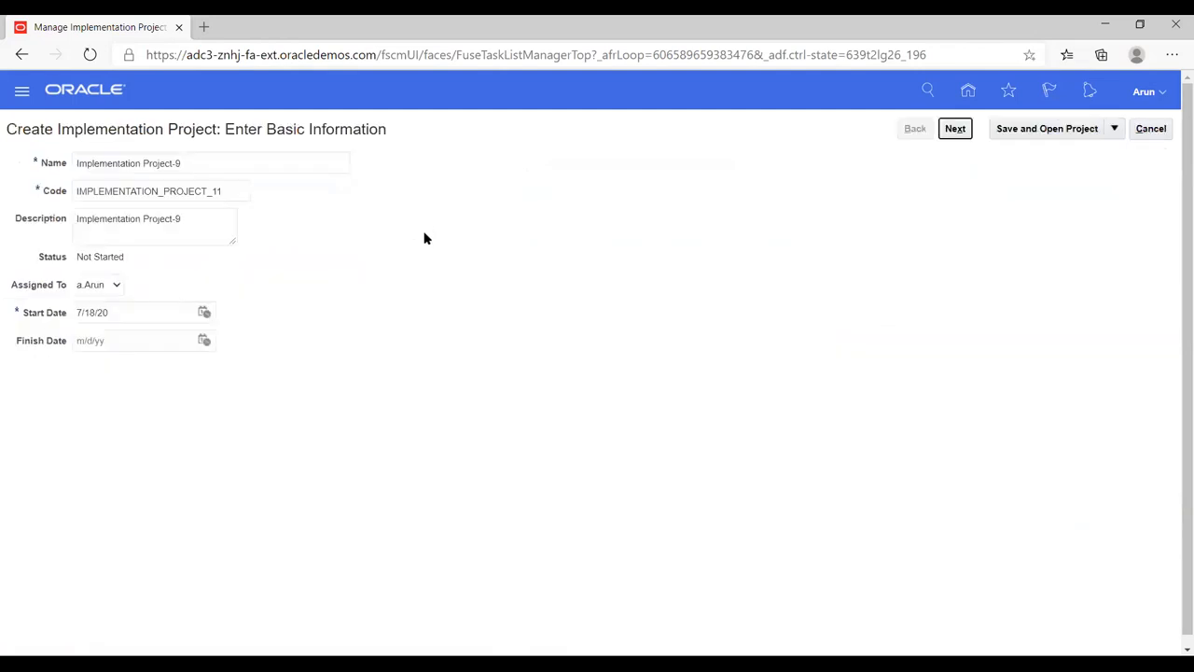
{"action": "triple_click", "coordinate": [213, 163]}
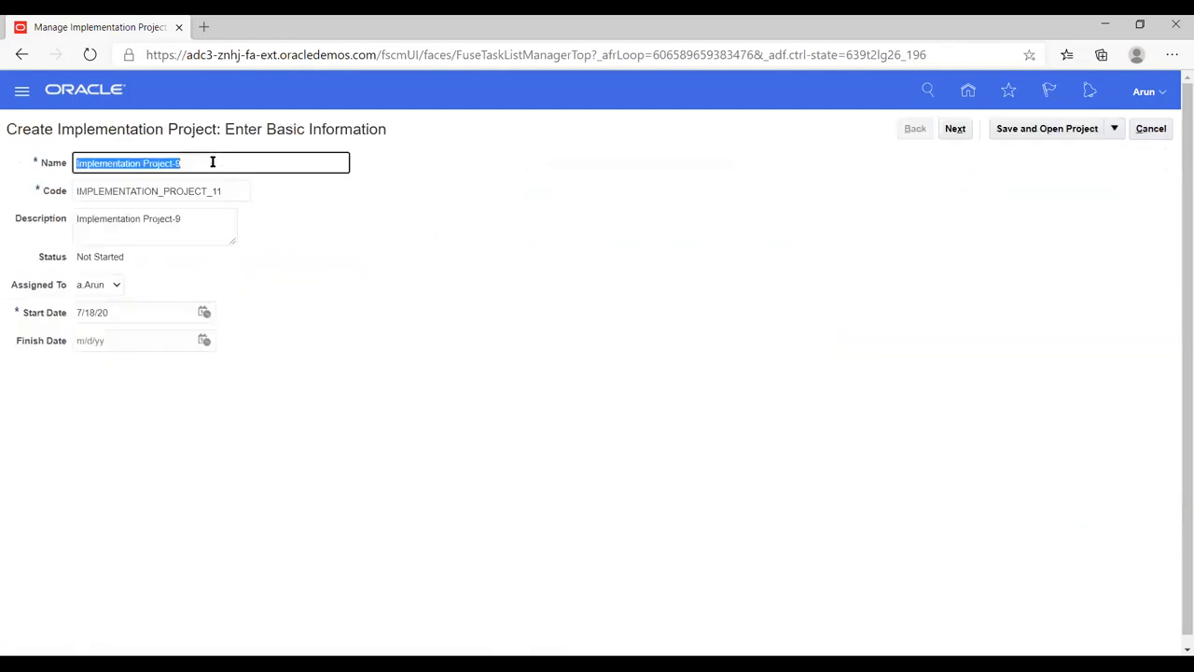
{"action": "type", "text": "HW"}
{"action": "type", "text": "Im"}
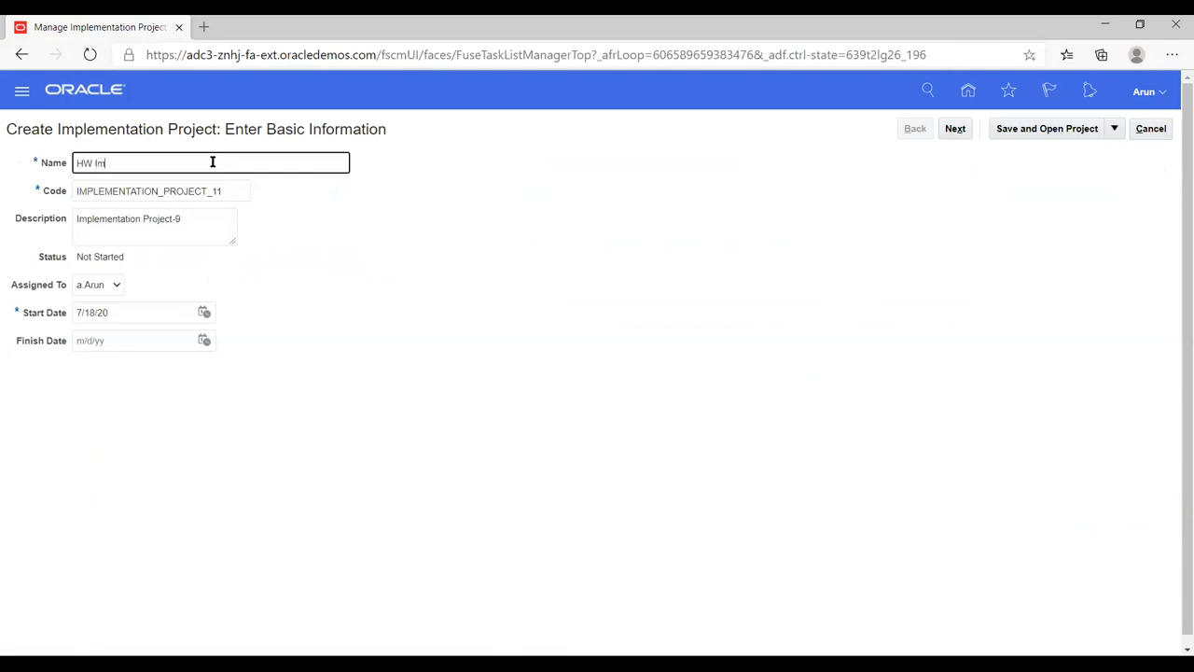
{"action": "type", "text": "plementation"}
{"action": "key", "text": "Tab"}
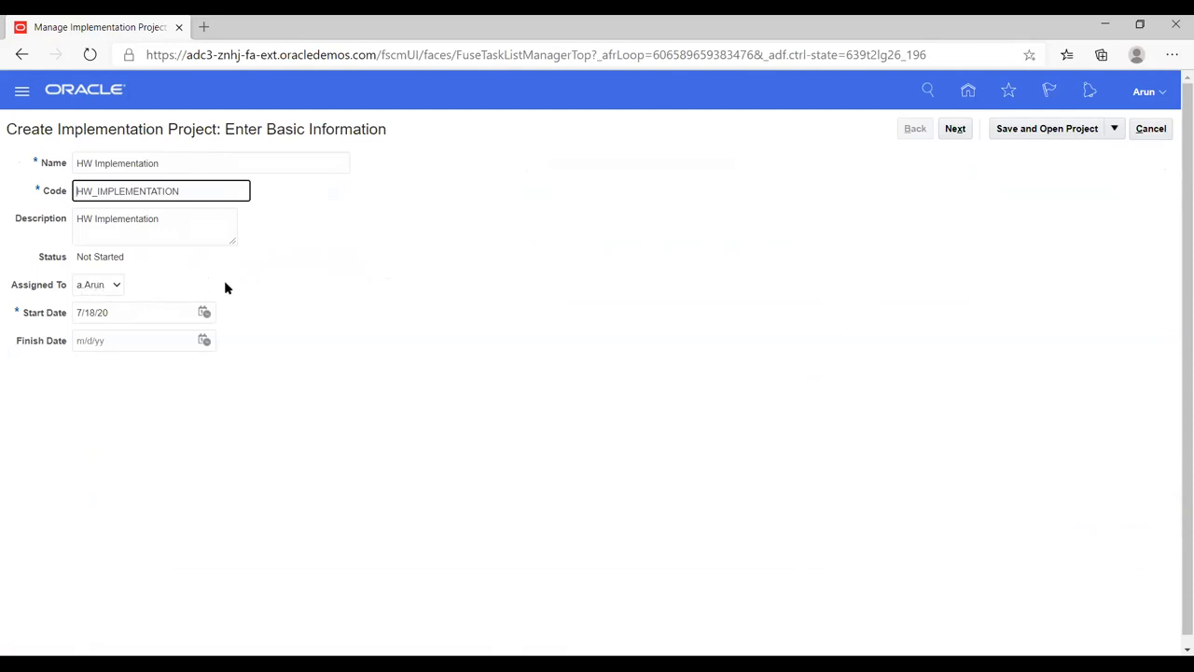
{"action": "left_click", "coordinate": [204, 313]}
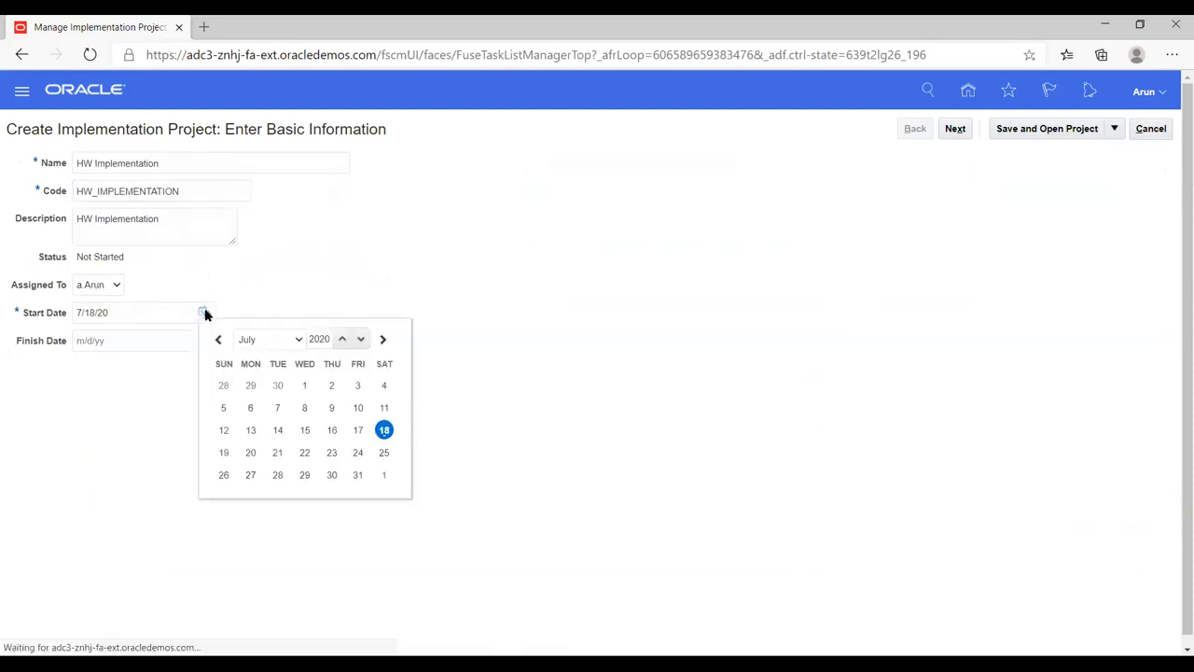
{"action": "left_click", "coordinate": [304, 385]}
{"action": "left_click", "coordinate": [348, 350]}
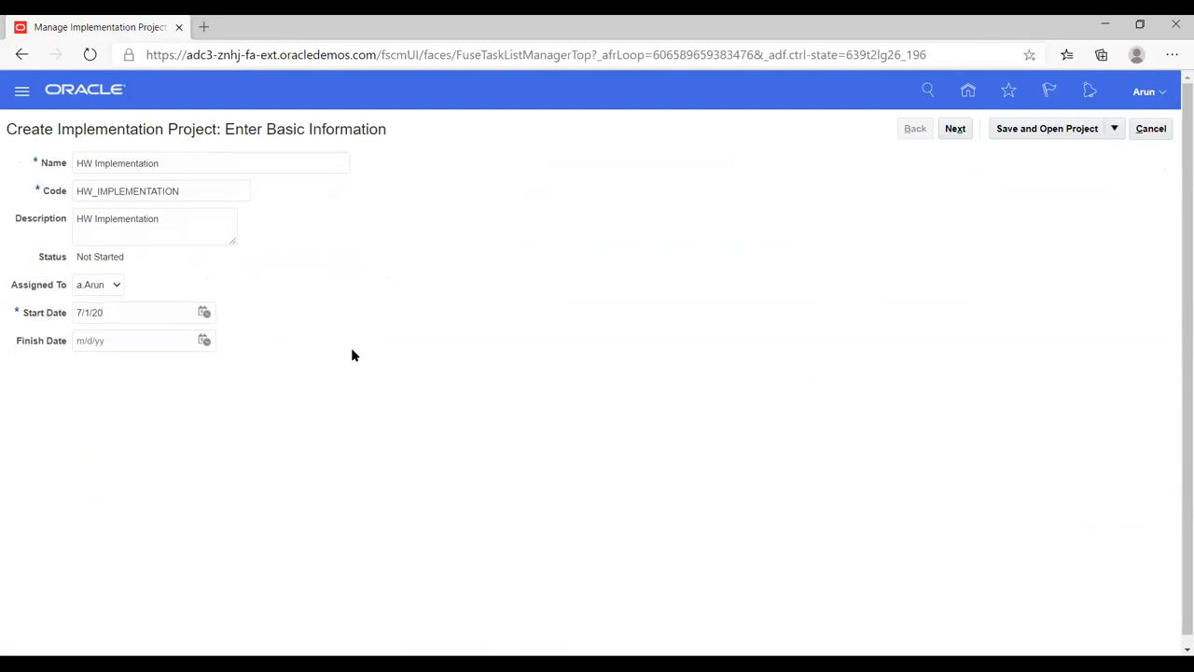
Step: Include Financials with Supplier Invoice Processing, Expenses, Fixed Assets, Customer Invoice Processing and Revenue Management
{"action": "left_click", "coordinate": [953, 129]}
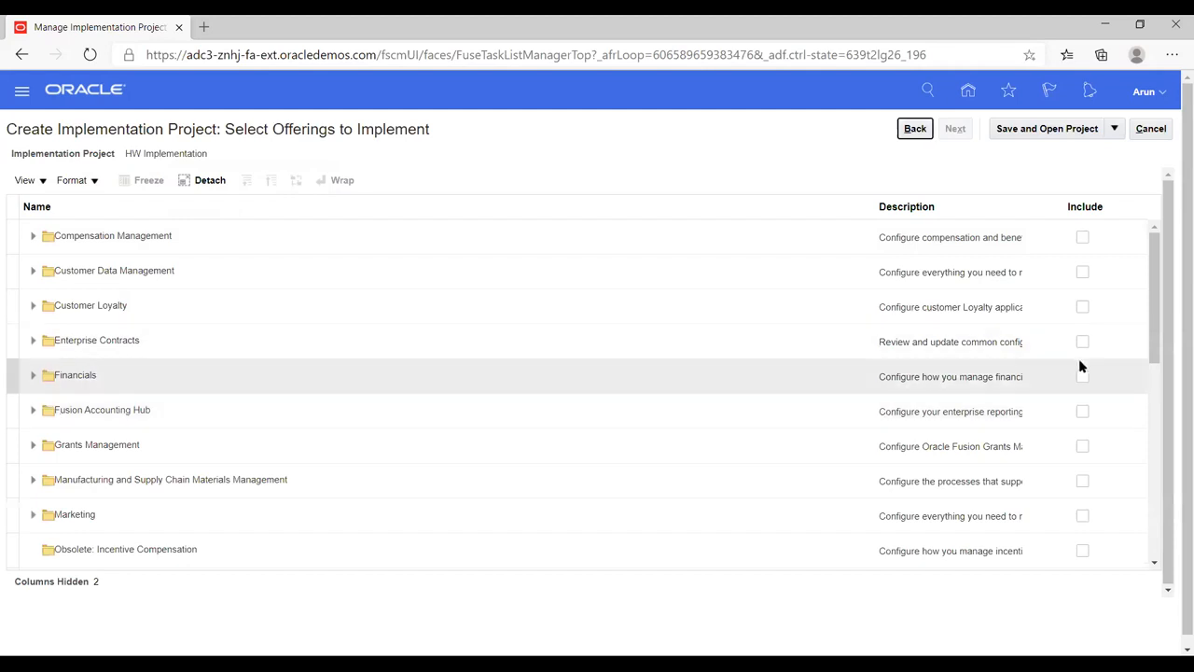
{"action": "left_click", "coordinate": [1083, 377]}
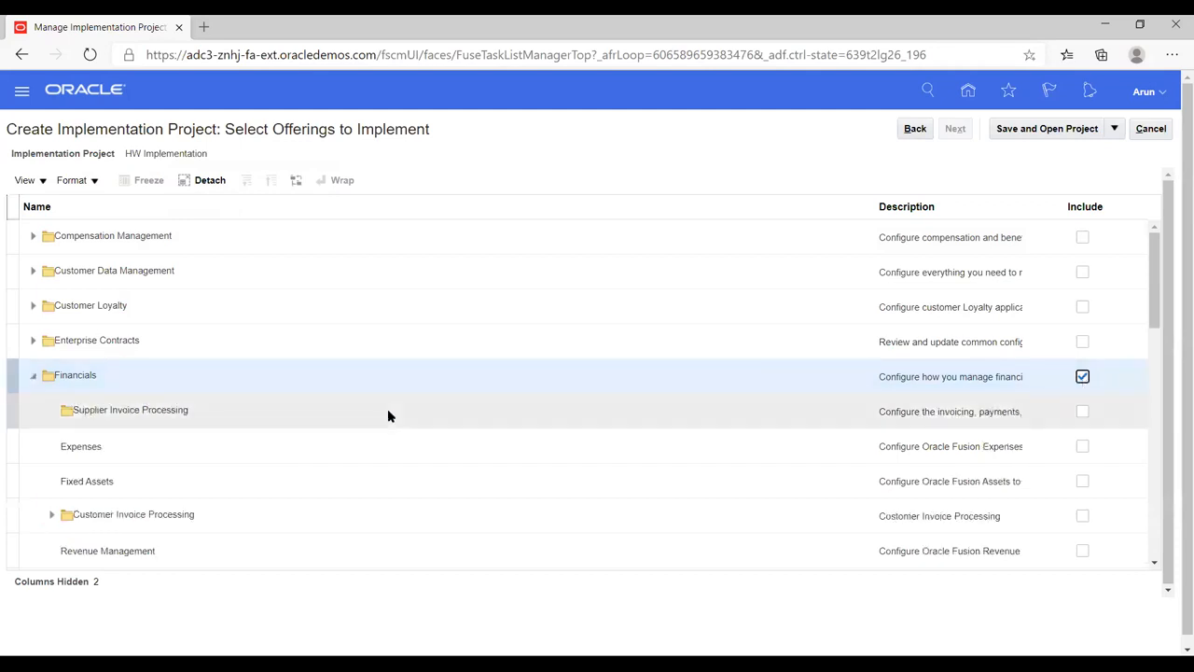
{"action": "scroll", "coordinate": [949, 407], "scroll_direction": "down", "scroll_amount": 1}
{"action": "left_click", "coordinate": [1082, 336]}
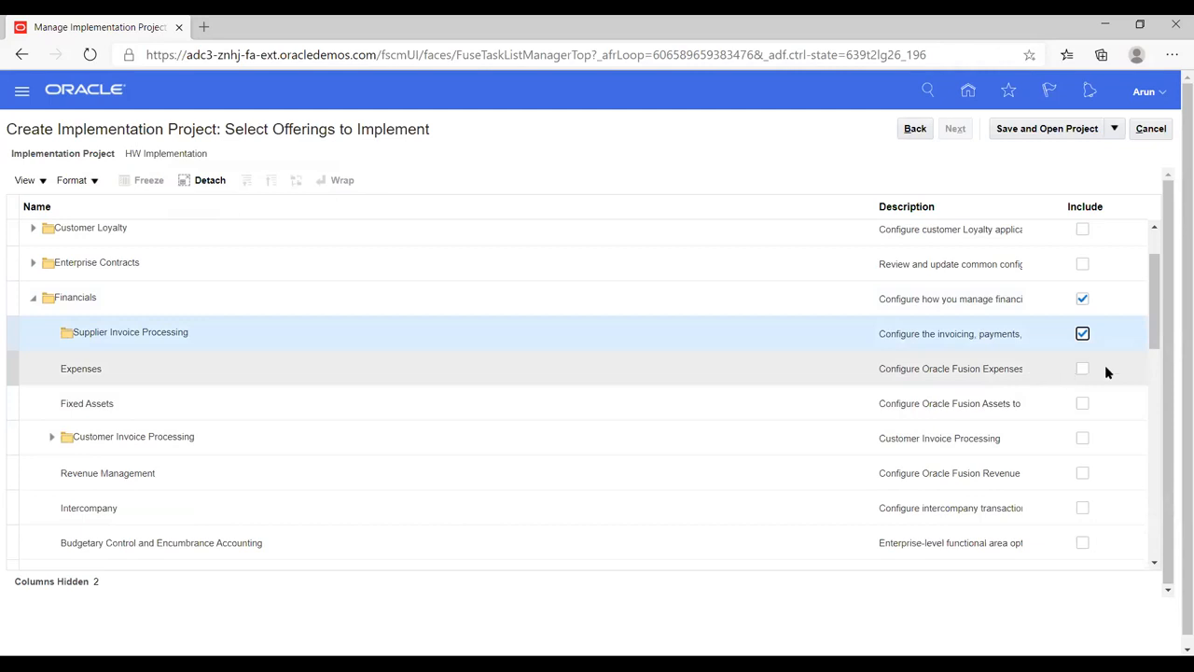
{"action": "left_click", "coordinate": [1083, 369]}
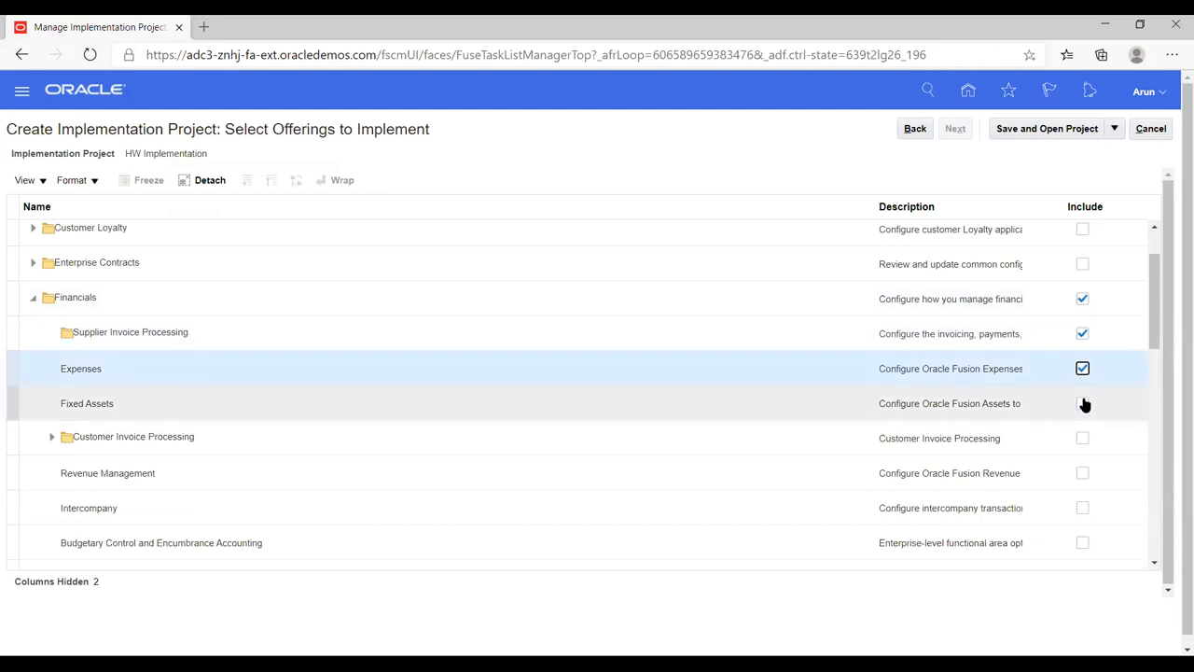
{"action": "left_click", "coordinate": [1083, 404]}
{"action": "scroll", "coordinate": [1122, 383], "scroll_direction": "down", "scroll_amount": 1}
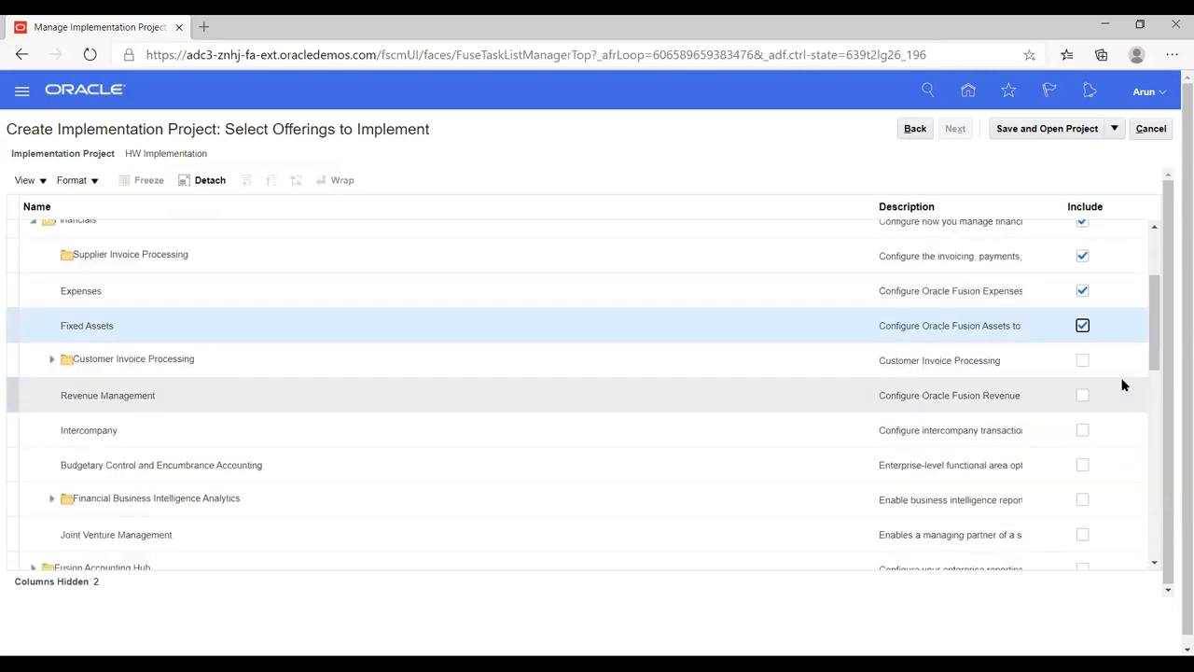
{"action": "left_click", "coordinate": [1082, 360]}
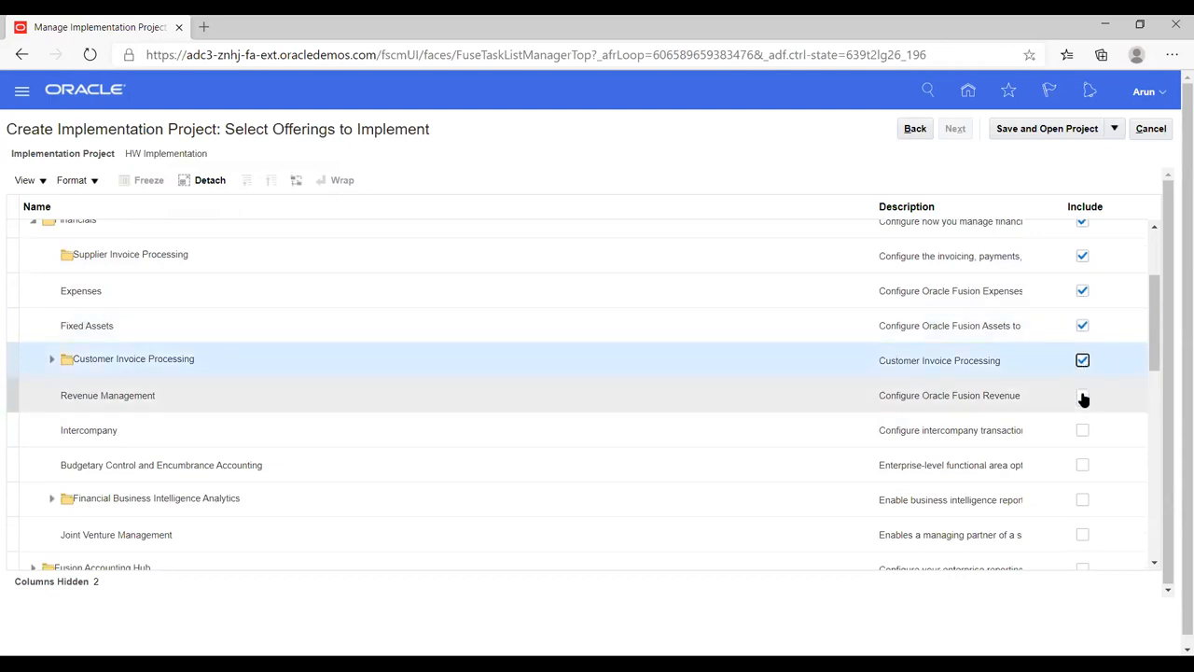
{"action": "left_click", "coordinate": [1082, 395]}
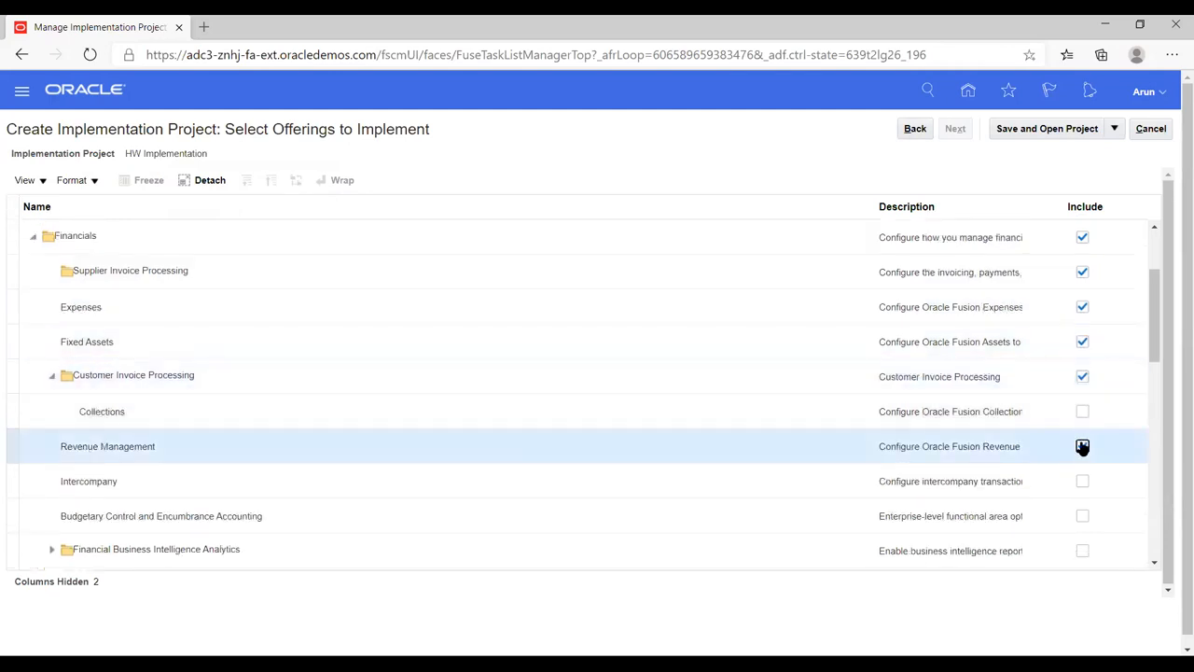
Step: Include Collections, Intercompany, and Budgetary Control and Encumbrance Accounting
{"action": "left_click", "coordinate": [1082, 412]}
{"action": "scroll", "coordinate": [1079, 467], "scroll_direction": "down", "scroll_amount": 1}
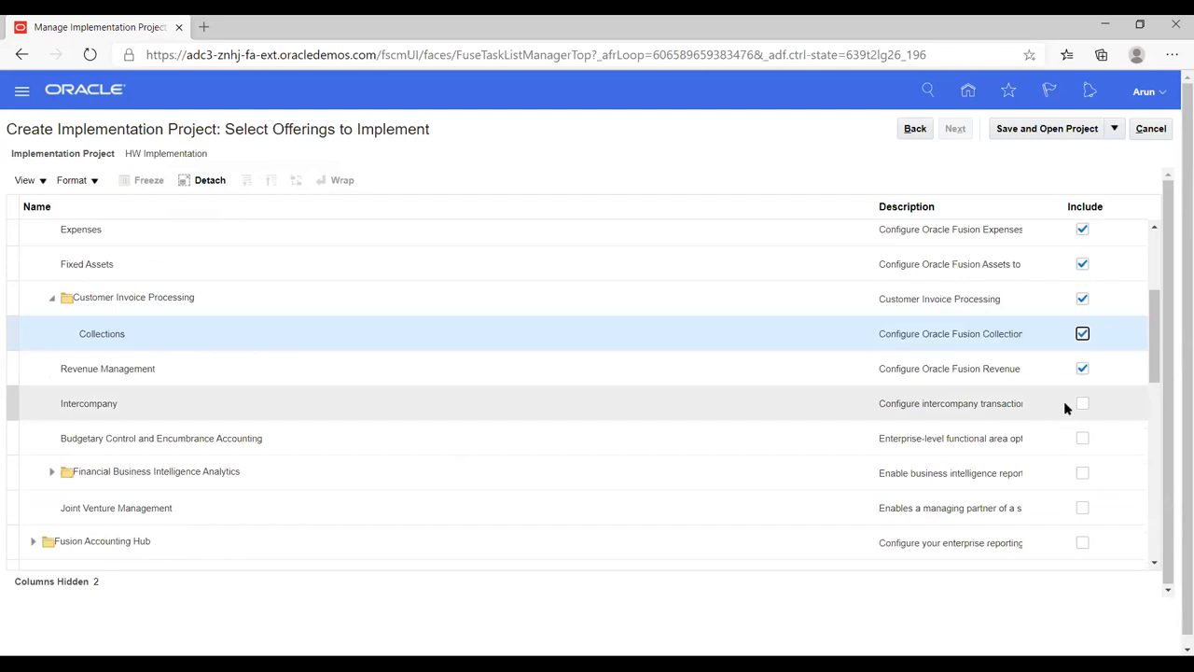
{"action": "left_click", "coordinate": [1082, 406]}
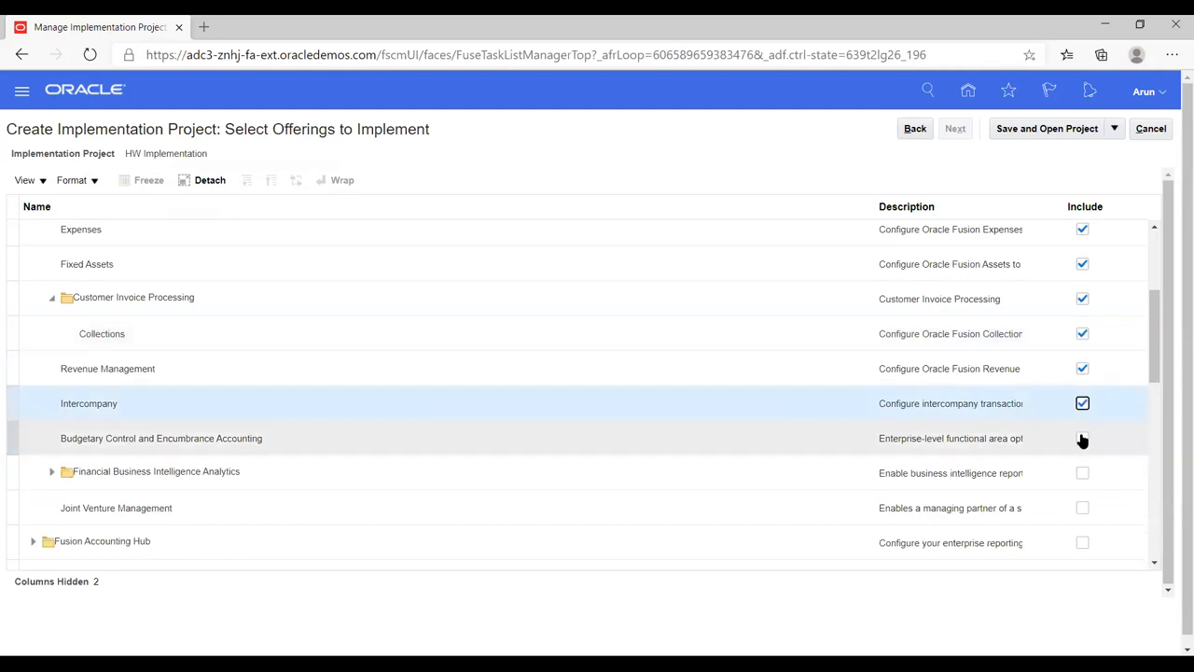
{"action": "left_click", "coordinate": [1082, 439]}
{"action": "scroll", "coordinate": [1053, 351], "scroll_direction": "down", "scroll_amount": 2}
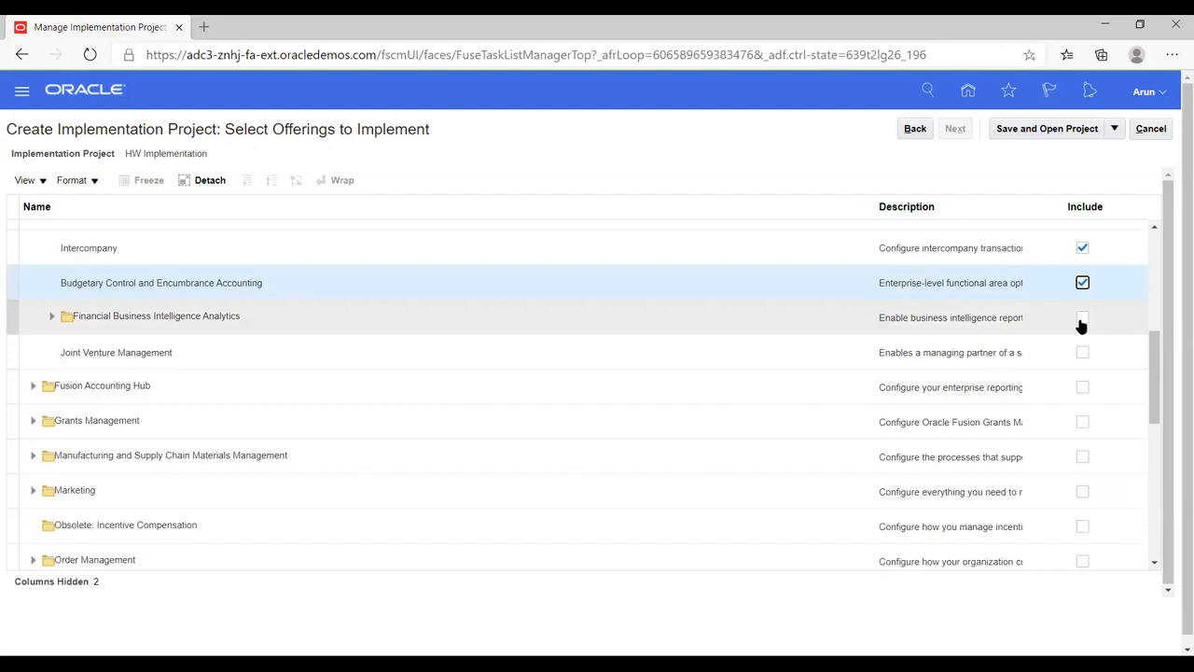
Step: Include Financial BI Analytics and all its child analytics offerings, plus Joint Venture Management
{"action": "left_click", "coordinate": [1082, 319]}
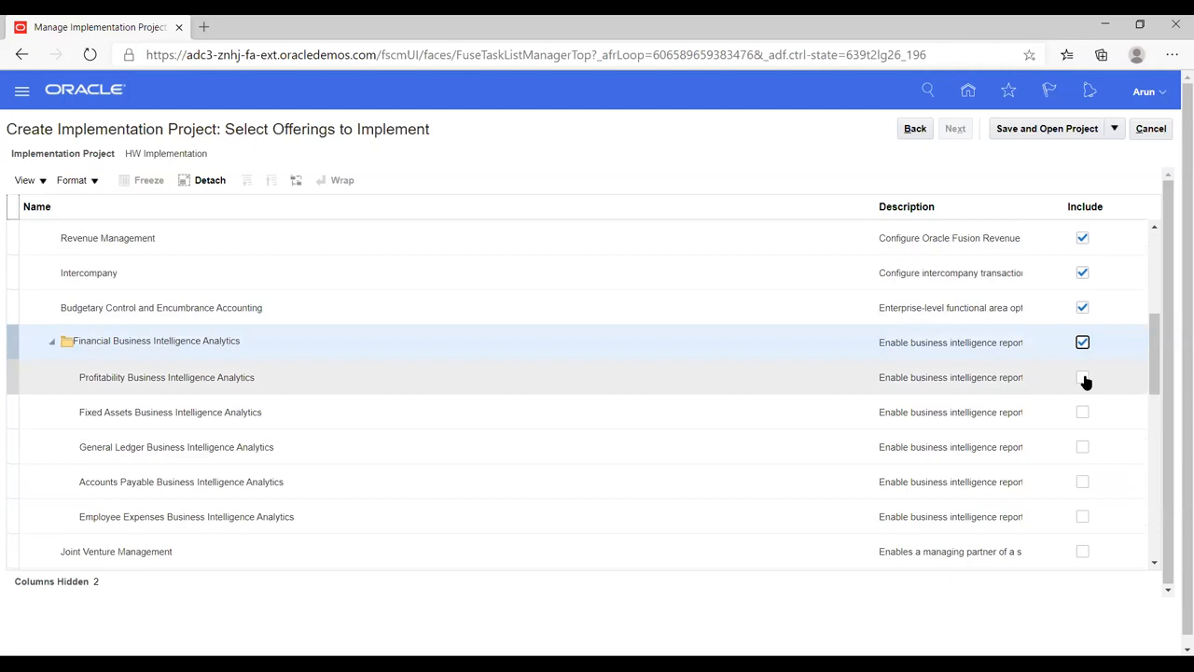
{"action": "left_click", "coordinate": [1084, 378]}
{"action": "left_click", "coordinate": [1083, 413]}
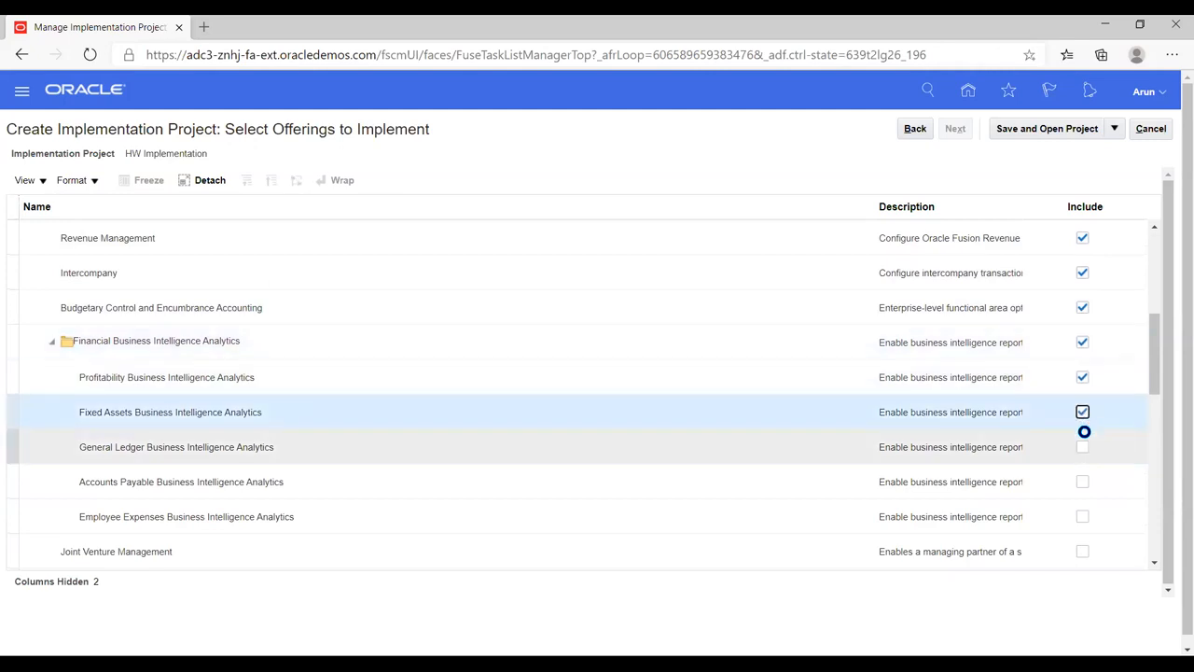
{"action": "left_click", "coordinate": [1083, 447]}
{"action": "left_click", "coordinate": [1083, 482]}
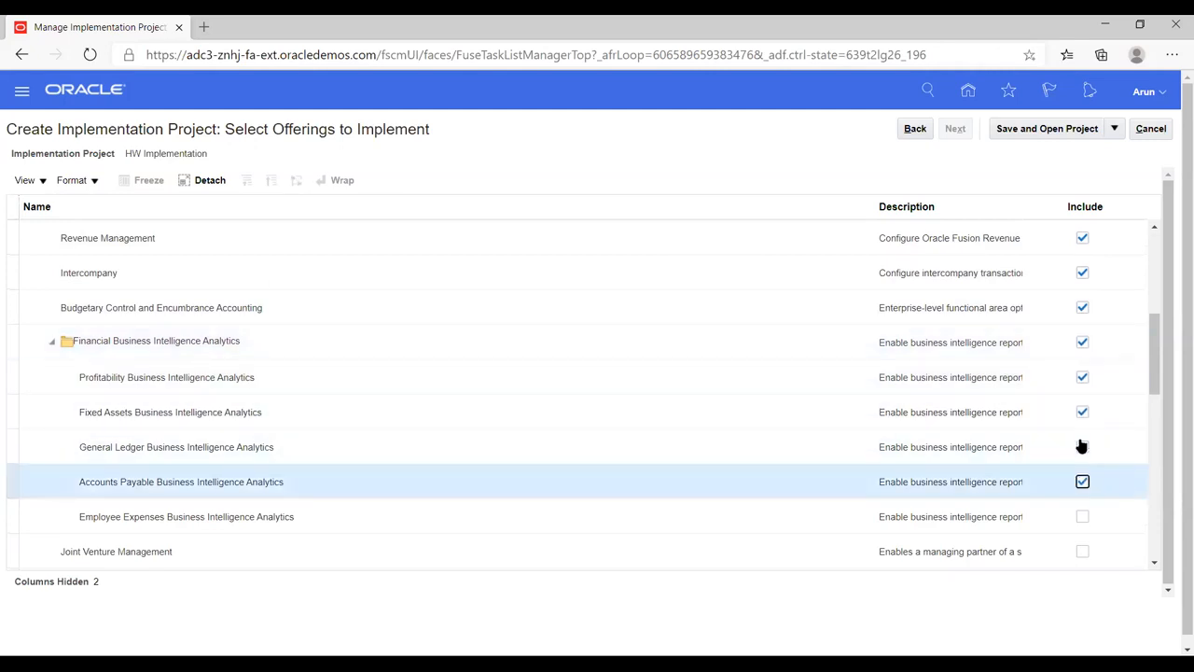
{"action": "scroll", "coordinate": [1073, 402], "scroll_direction": "down", "scroll_amount": 3}
{"action": "left_click", "coordinate": [1082, 362]}
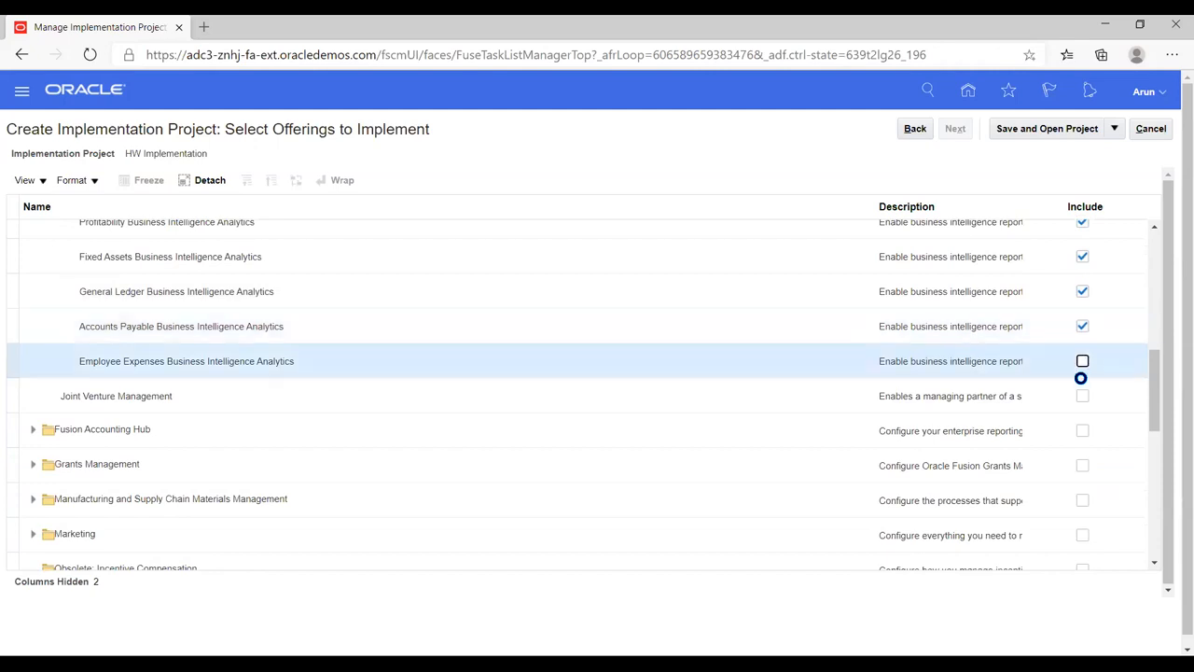
{"action": "left_click", "coordinate": [1082, 361]}
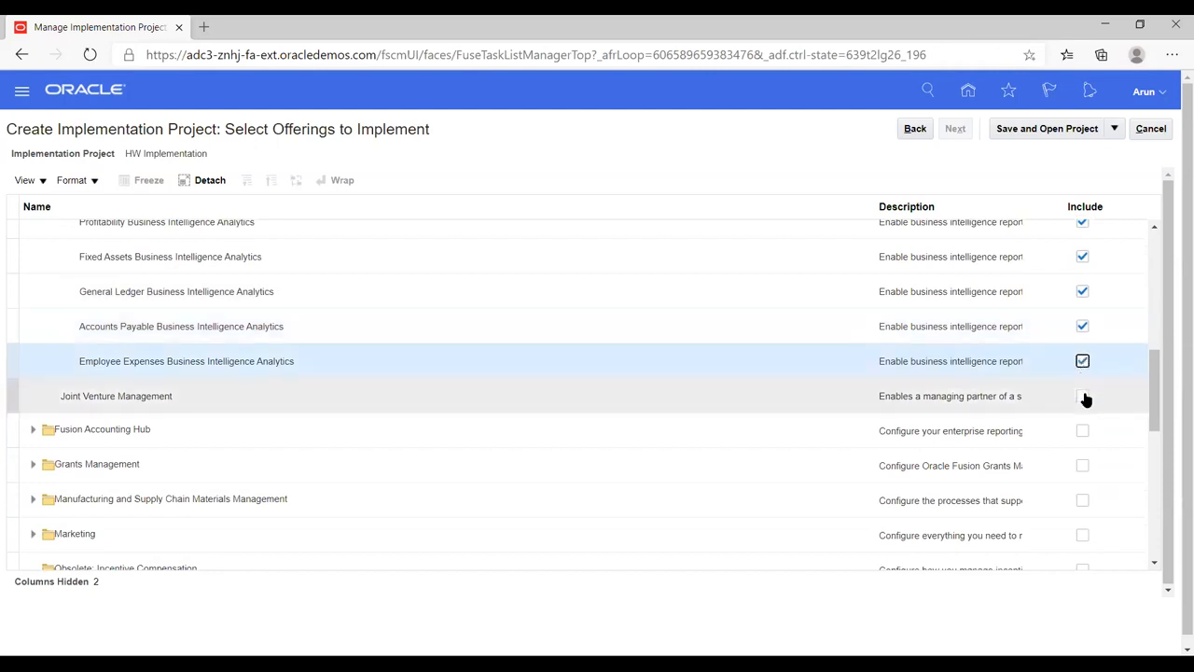
{"action": "left_click", "coordinate": [1082, 397]}
Step: Save the offering selections and open the HW Implementation project
{"action": "scroll", "coordinate": [1033, 301], "scroll_direction": "up", "scroll_amount": 2}
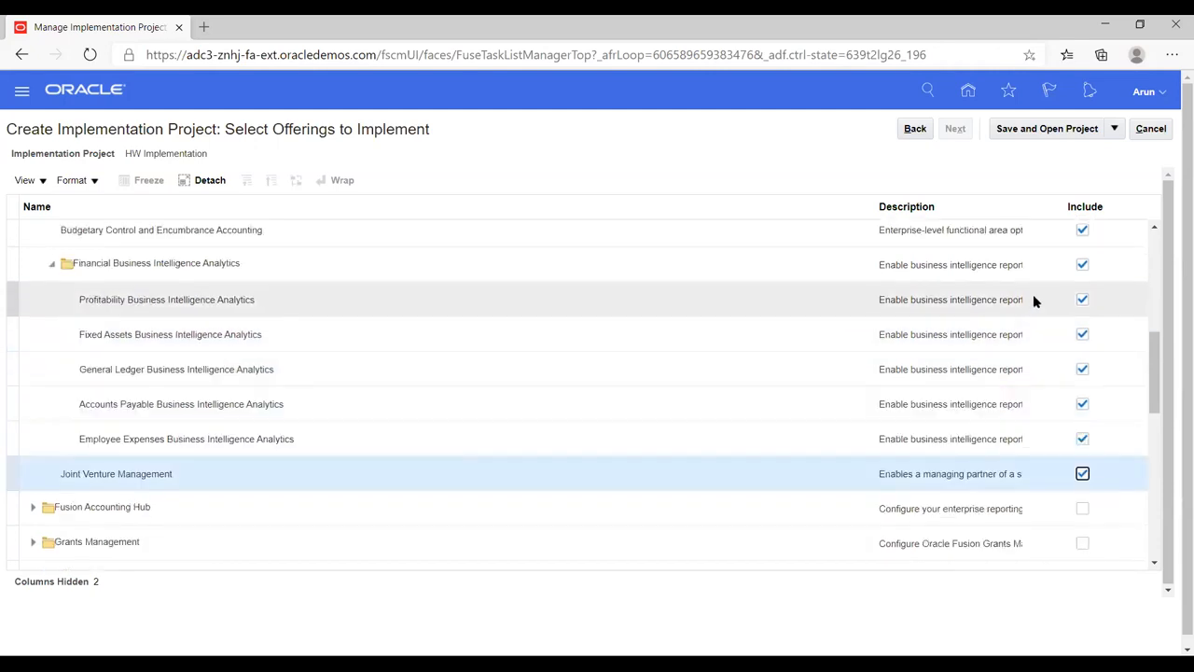
{"action": "scroll", "coordinate": [1033, 301], "scroll_direction": "up", "scroll_amount": 3}
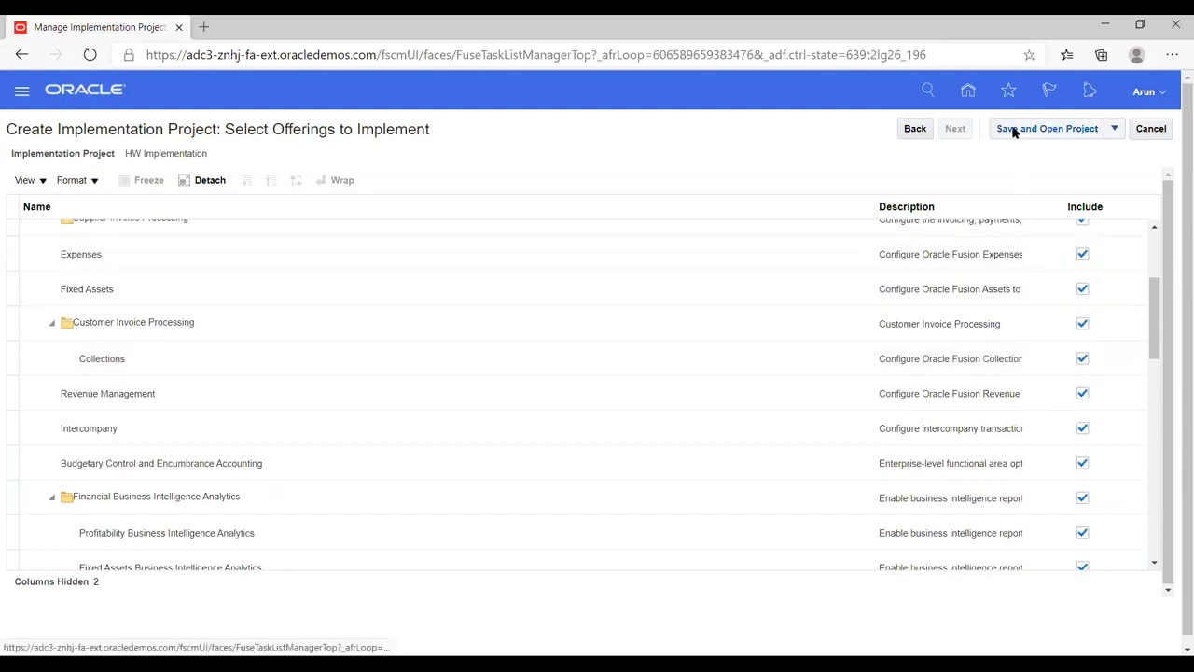
{"action": "left_click", "coordinate": [1014, 131]}
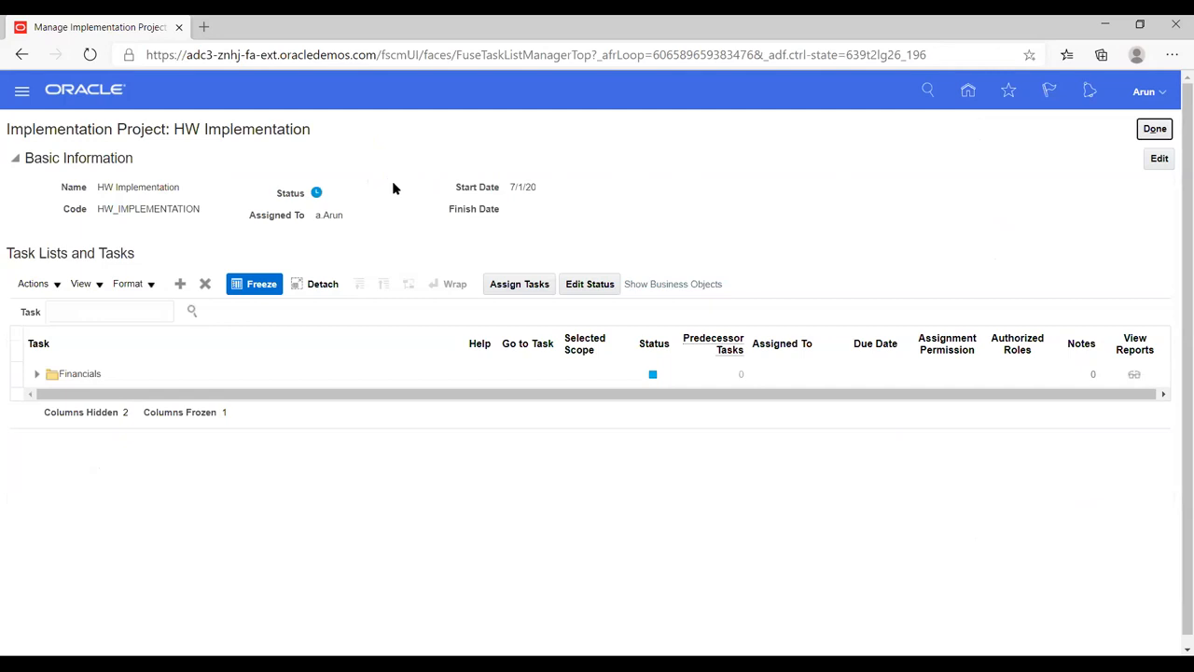
Step: Expand Financials, select Define Invoicing and Payments Configuration, and open its Assign Tasks dialog
{"action": "left_click", "coordinate": [34, 376]}
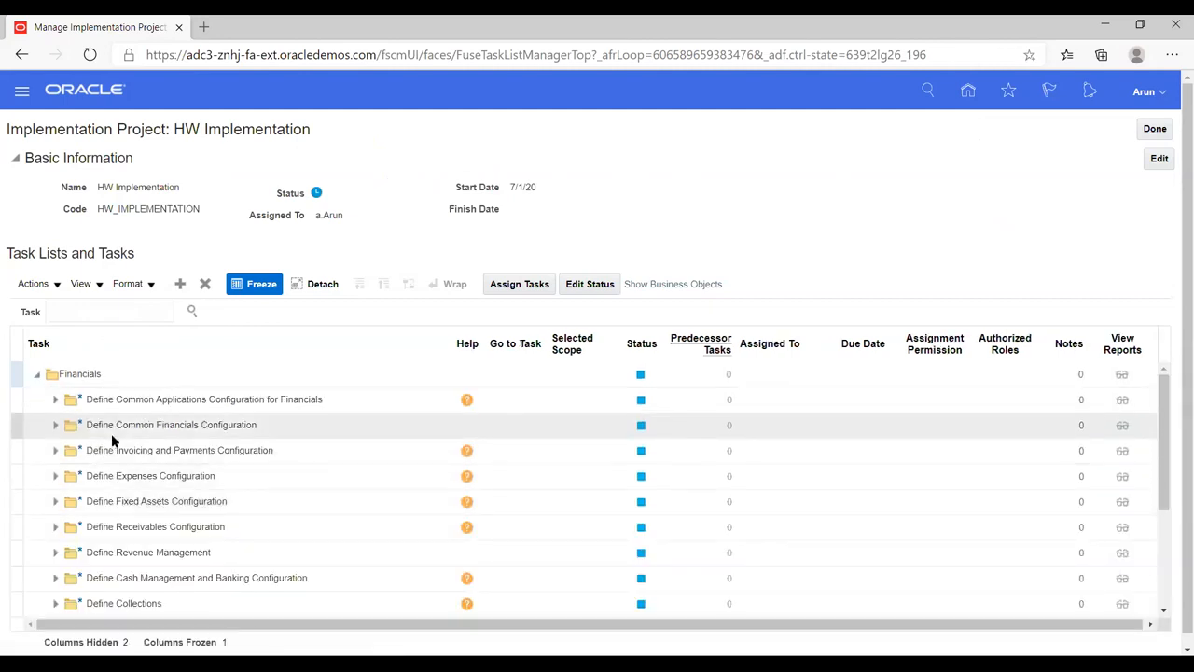
{"action": "left_click", "coordinate": [114, 449]}
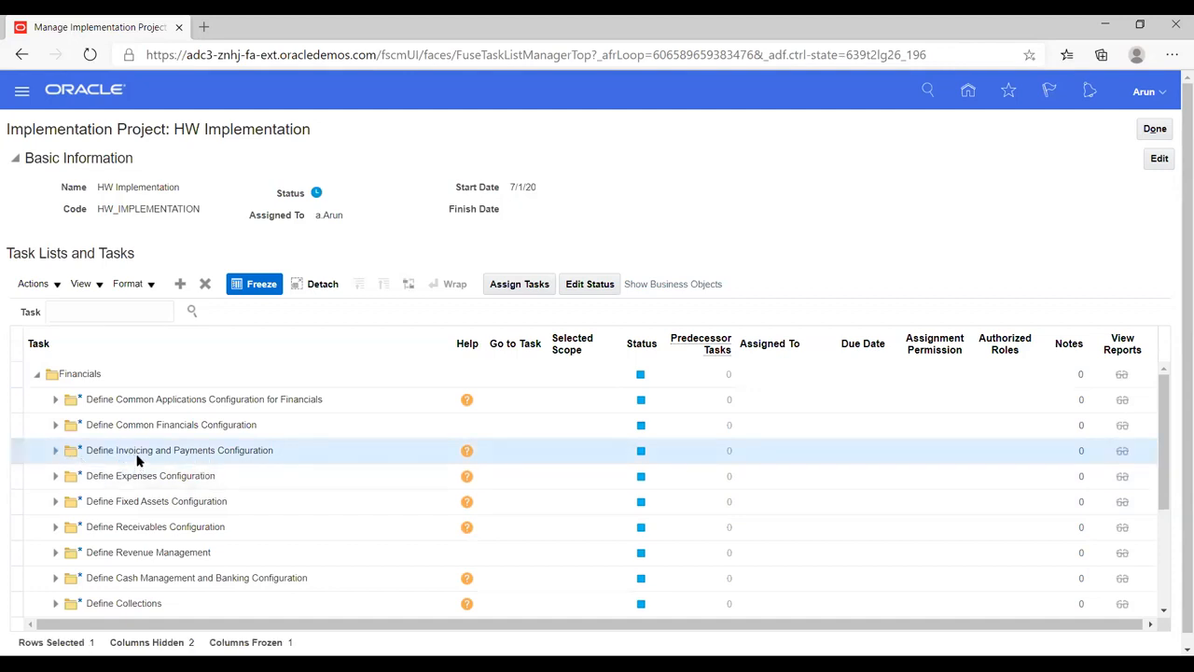
{"action": "left_click", "coordinate": [507, 282]}
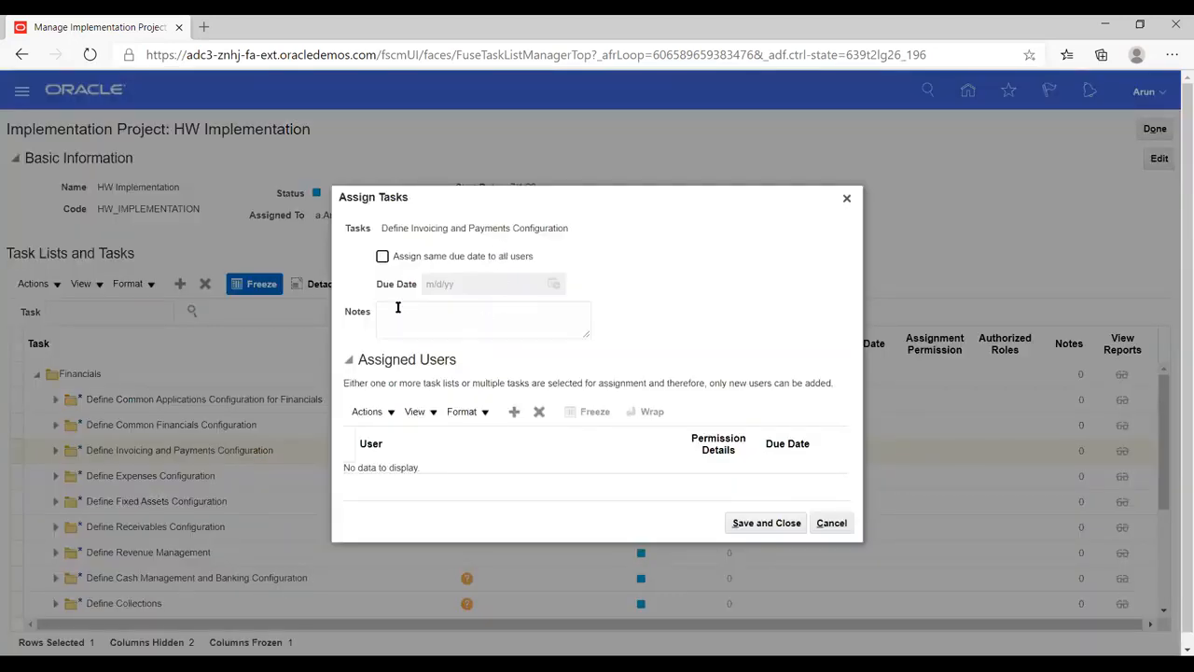
{"action": "left_click", "coordinate": [512, 419]}
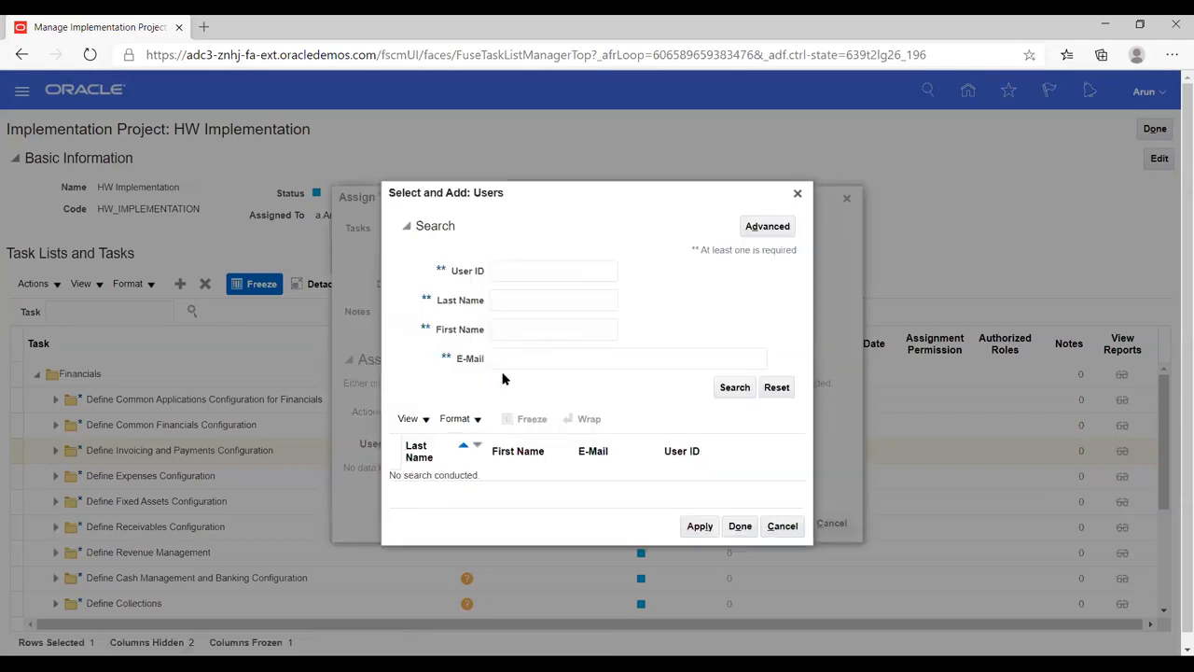
{"action": "left_click", "coordinate": [780, 524]}
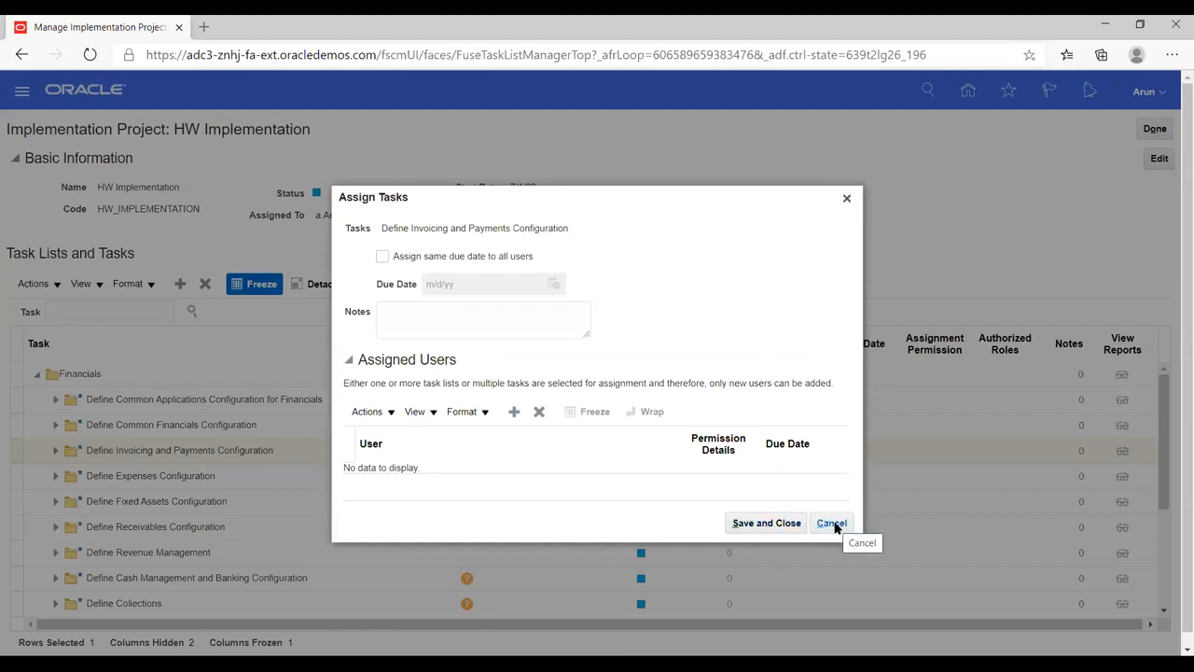
{"action": "left_click", "coordinate": [832, 523]}
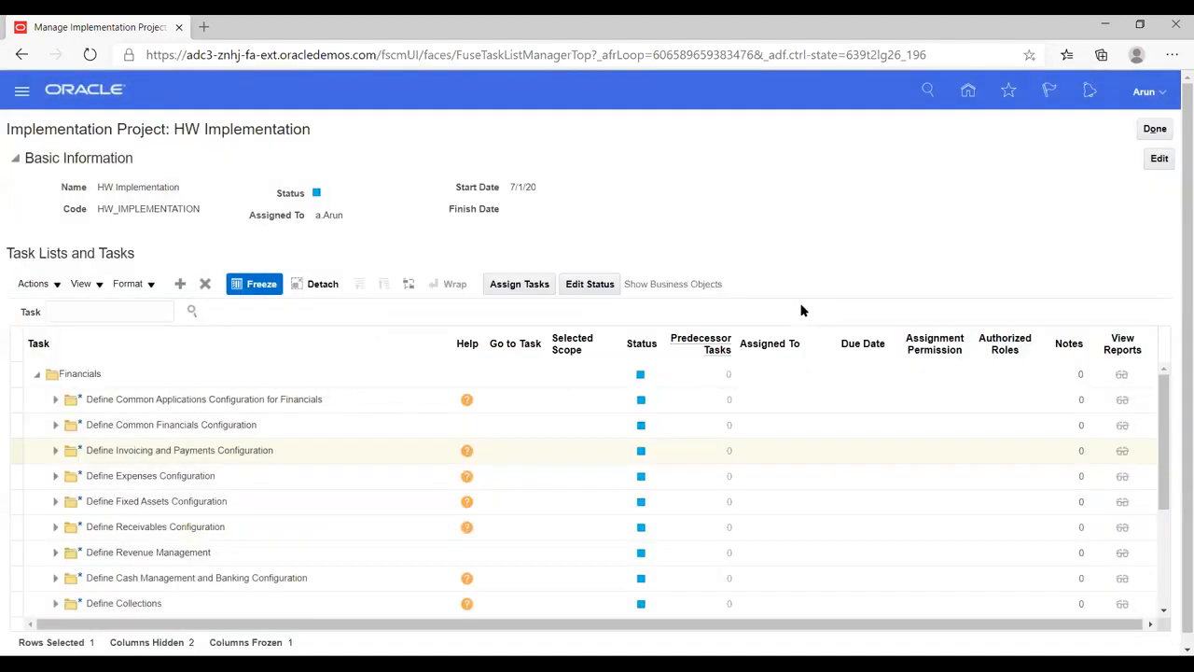
Step: Collapse and re-expand the Financials task lists in the project
{"action": "left_click", "coordinate": [39, 381]}
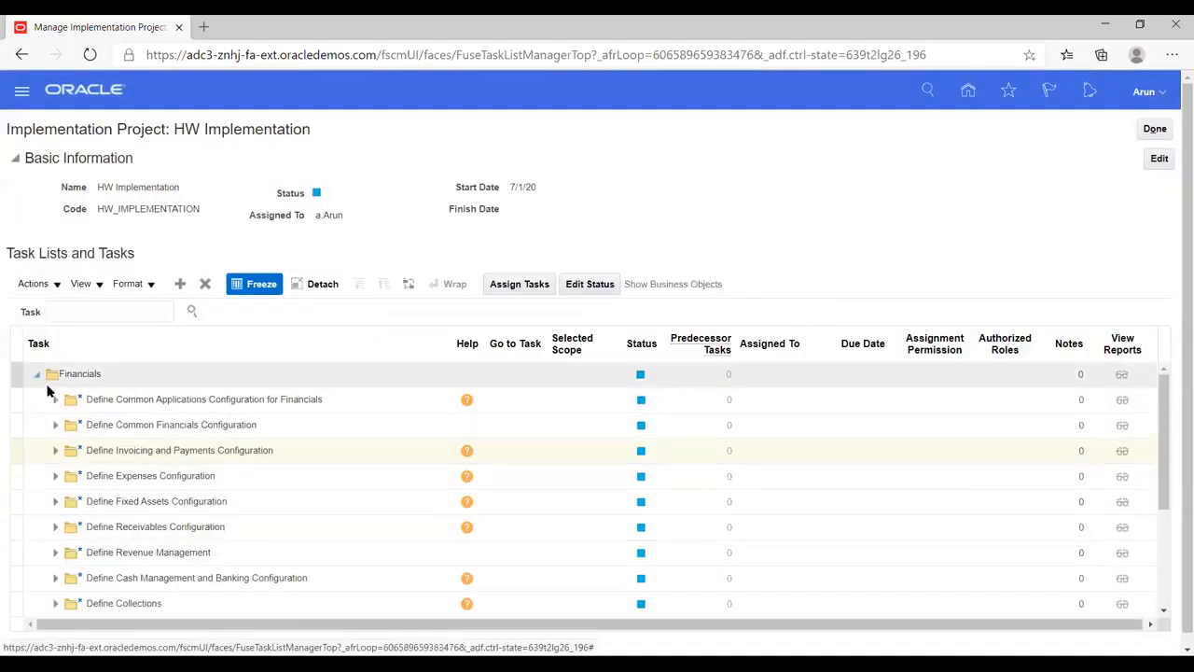
{"action": "left_click", "coordinate": [235, 450]}
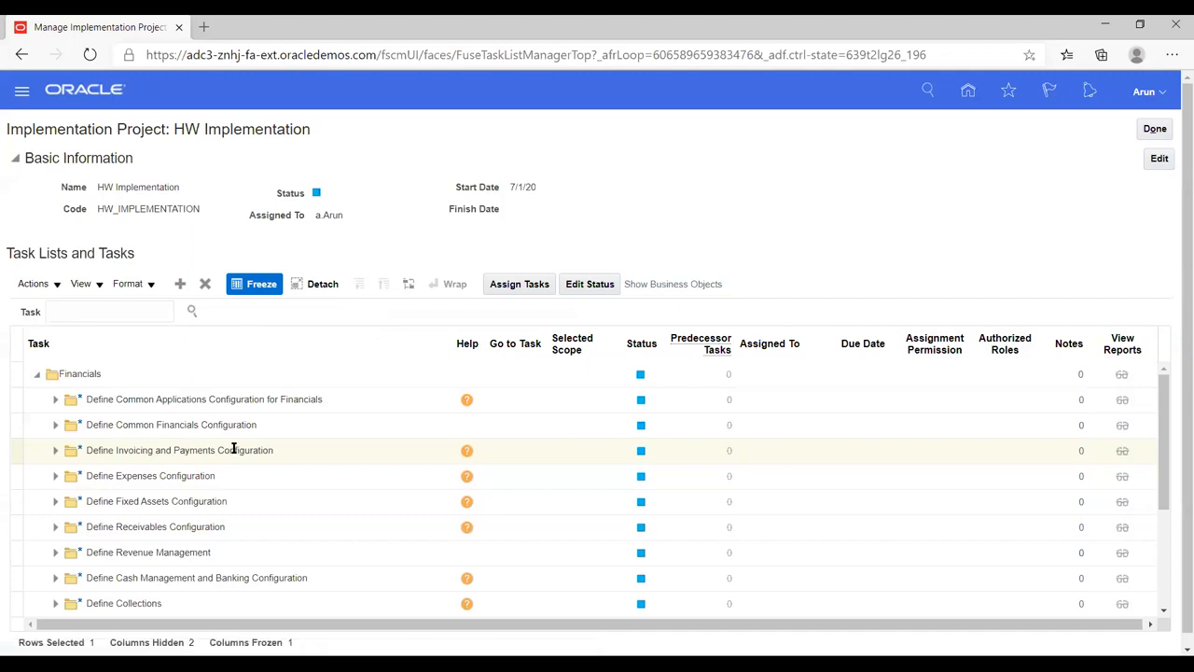
{"action": "left_click", "coordinate": [38, 375]}
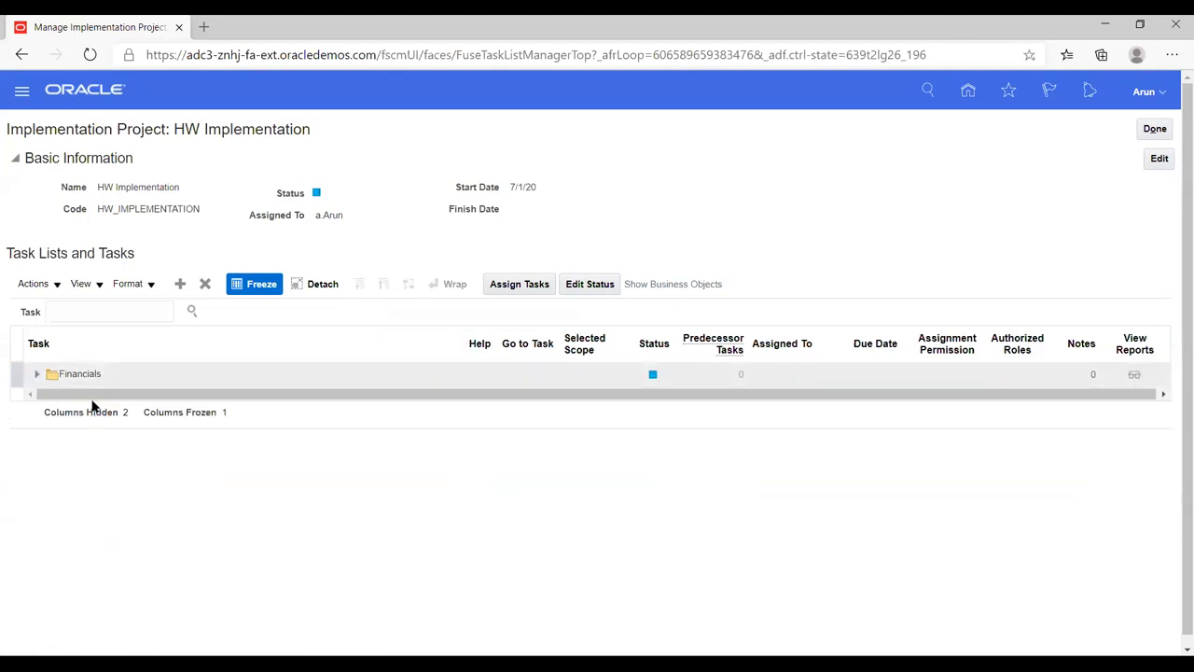
{"action": "left_click", "coordinate": [36, 376]}
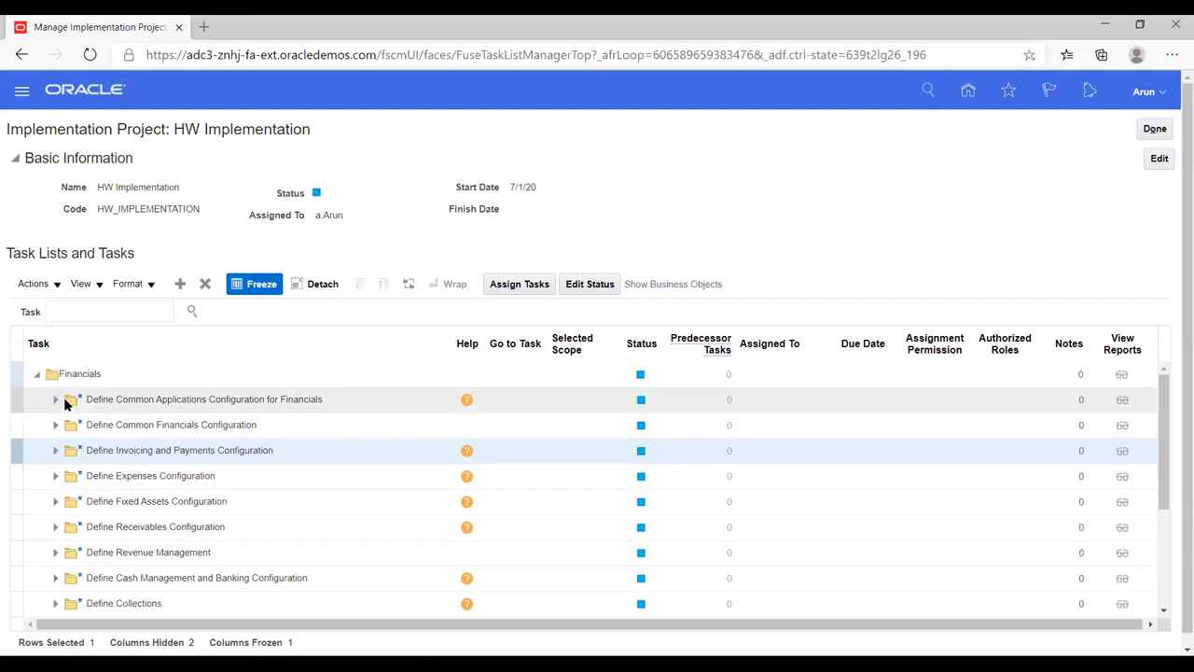
Step: Expand Common Applications Configuration, Enterprise Structures, Financial Reporting Structures and Define Chart of Accounts
{"action": "left_click", "coordinate": [55, 402]}
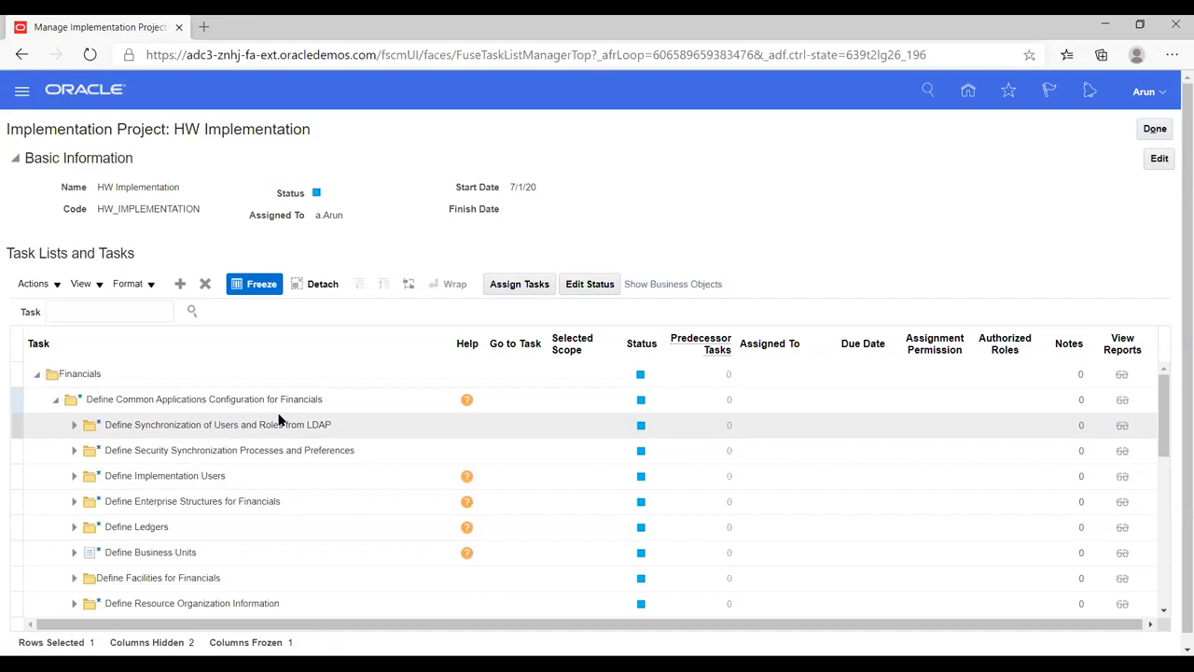
{"action": "left_click", "coordinate": [77, 502]}
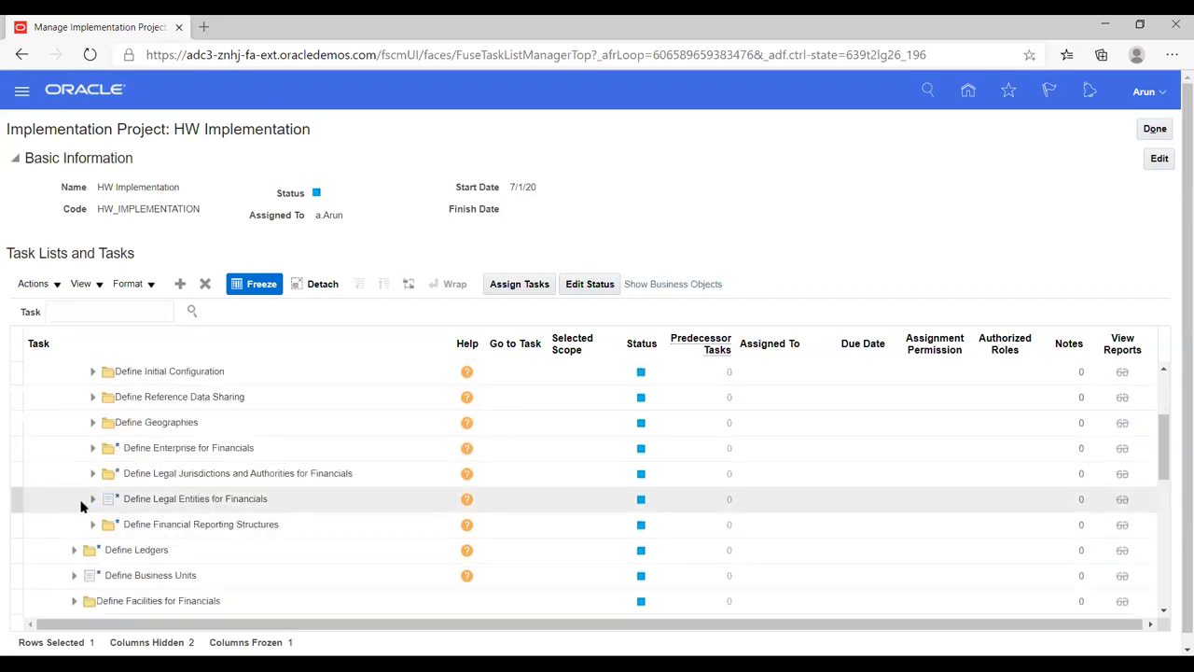
{"action": "left_click", "coordinate": [91, 450]}
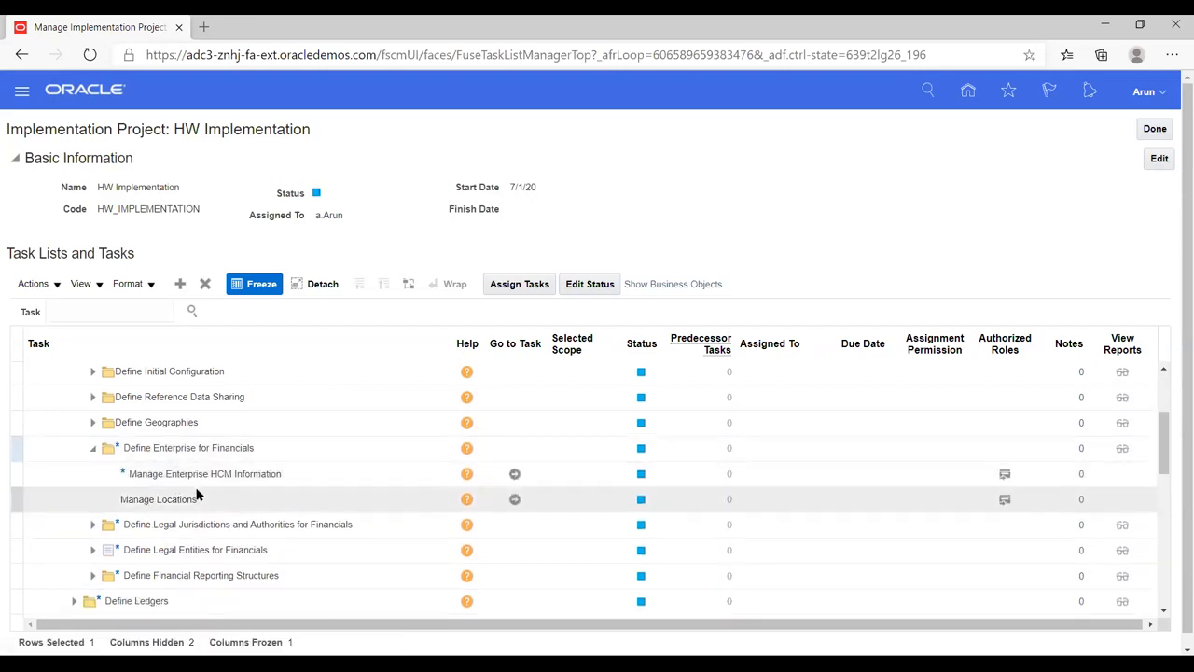
{"action": "scroll", "coordinate": [196, 495], "scroll_direction": "up", "scroll_amount": 3}
{"action": "scroll", "coordinate": [197, 491], "scroll_direction": "down", "scroll_amount": 5}
{"action": "scroll", "coordinate": [197, 493], "scroll_direction": "down", "scroll_amount": 1}
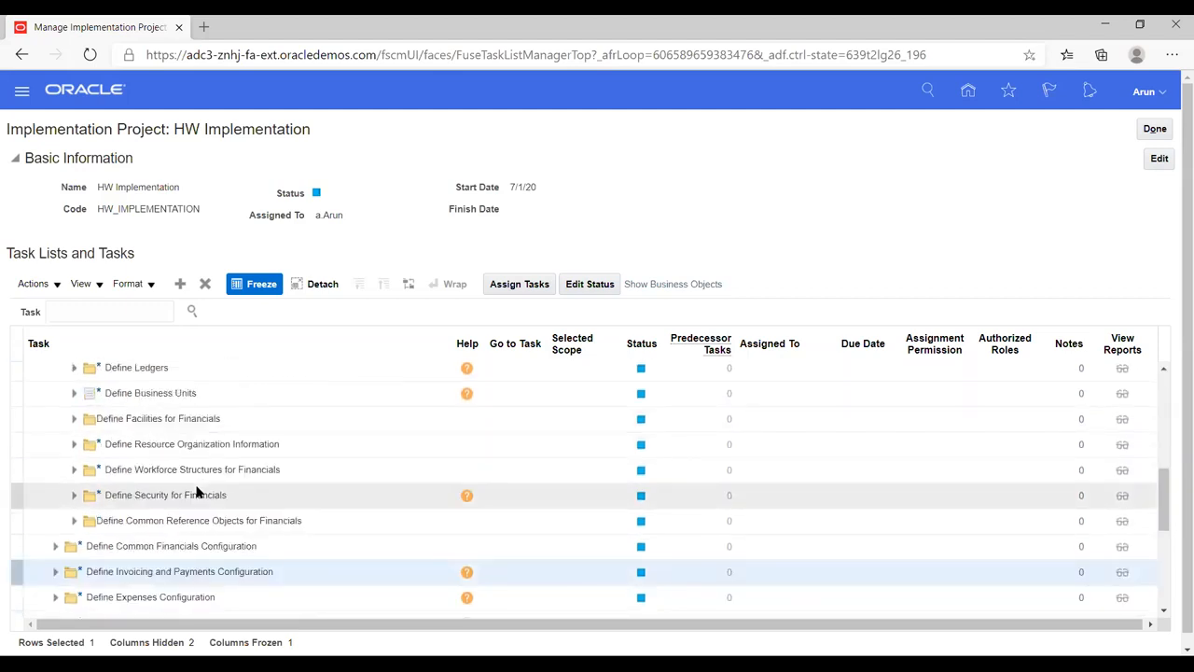
{"action": "scroll", "coordinate": [197, 495], "scroll_direction": "up", "scroll_amount": 1}
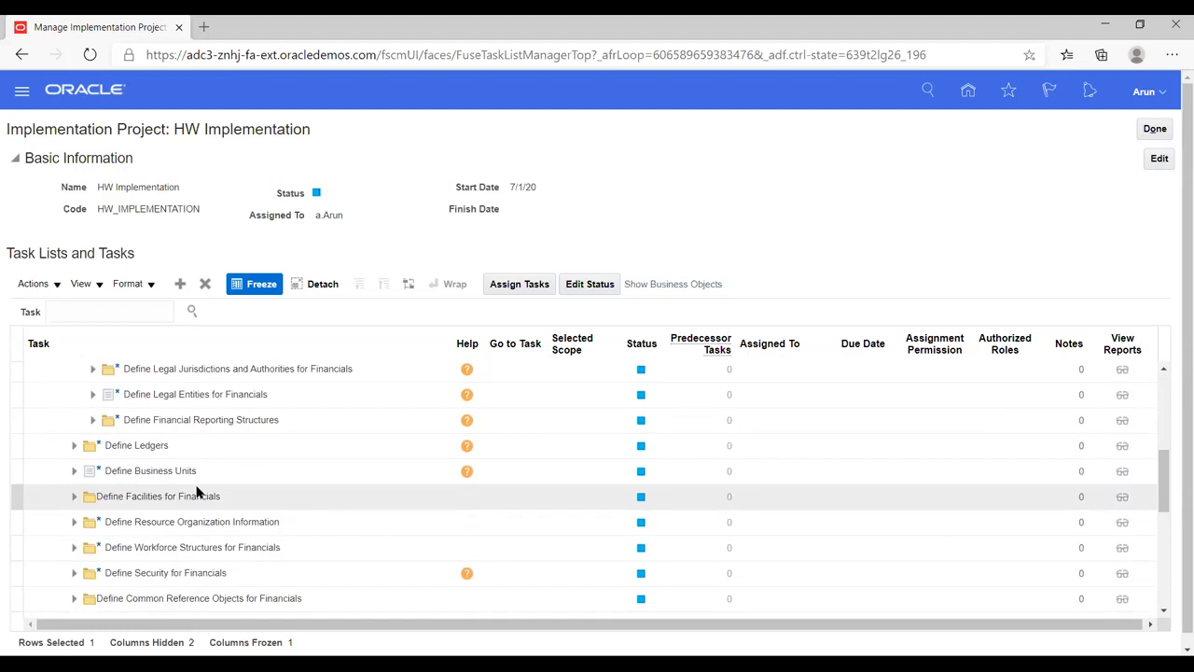
{"action": "left_click", "coordinate": [92, 420]}
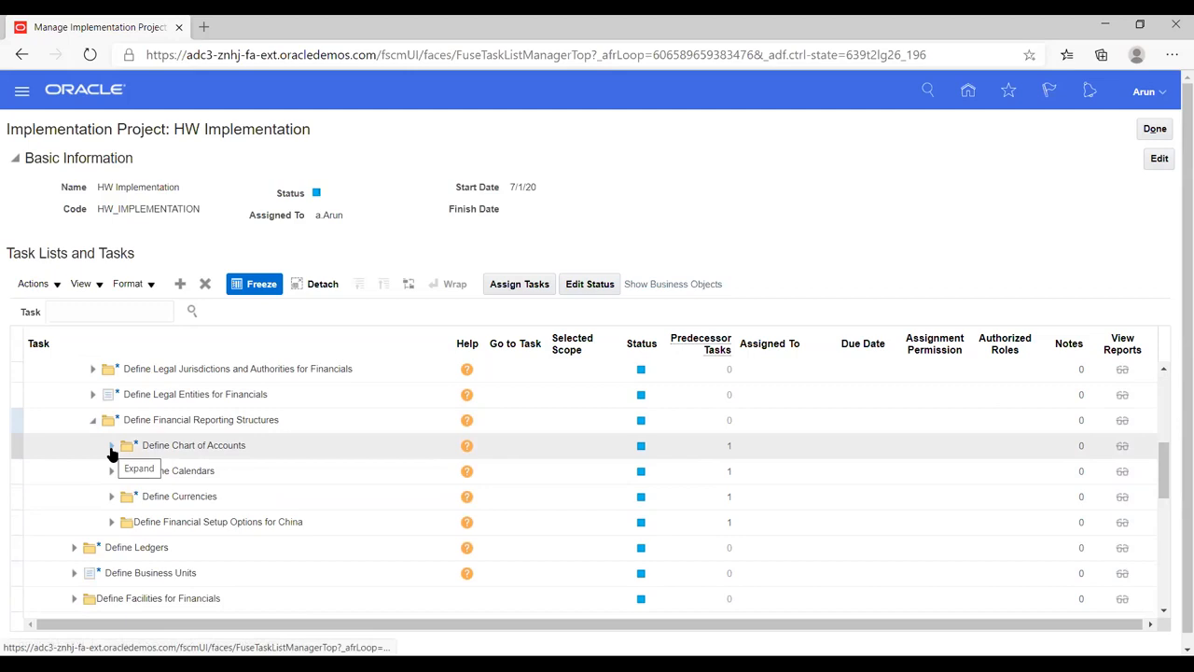
{"action": "left_click", "coordinate": [111, 448]}
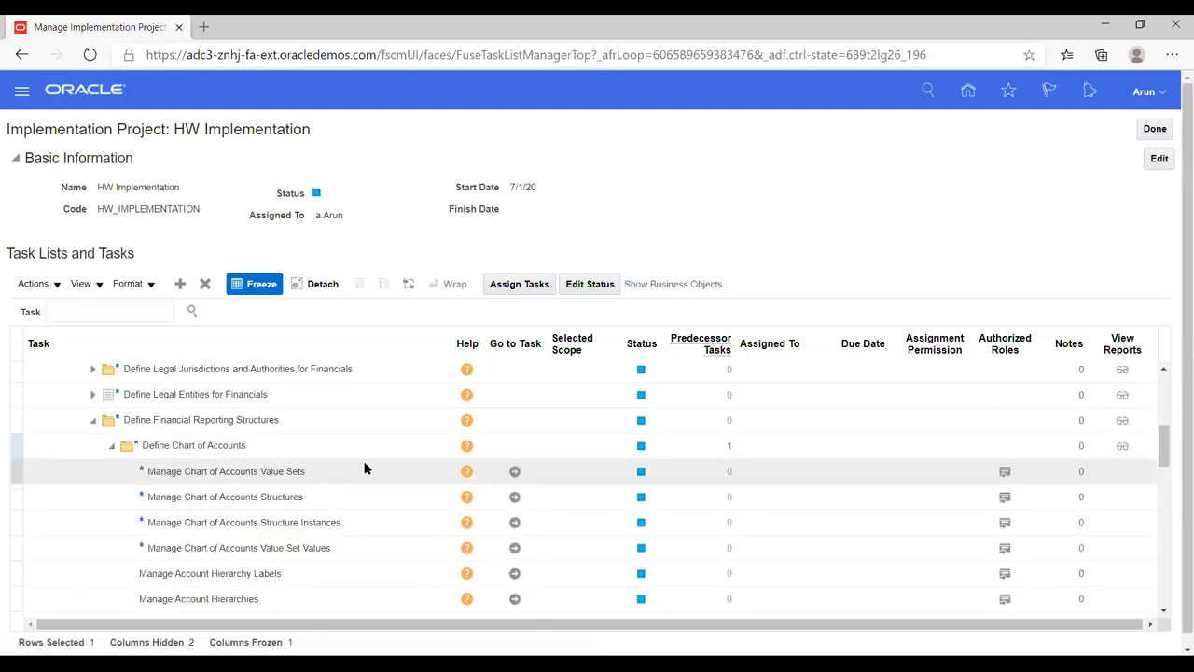
Step: Open Manage Chart of Accounts Value Sets and start a new value set
{"action": "left_click", "coordinate": [511, 472]}
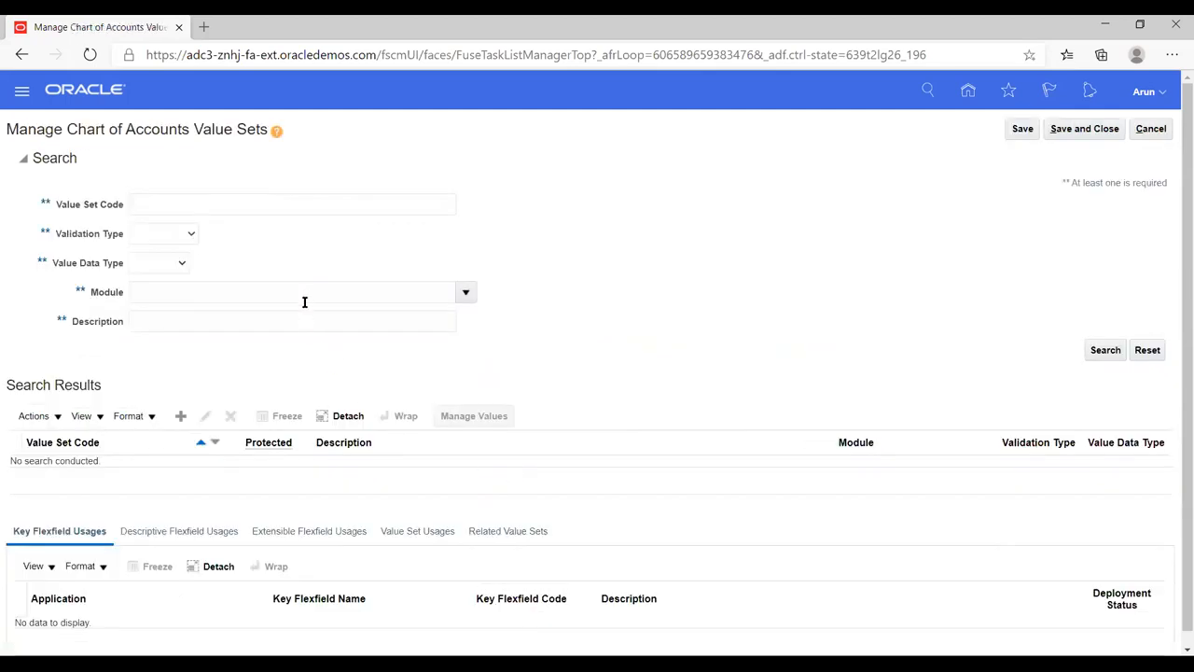
{"action": "scroll", "coordinate": [190, 350], "scroll_direction": "down", "scroll_amount": 1}
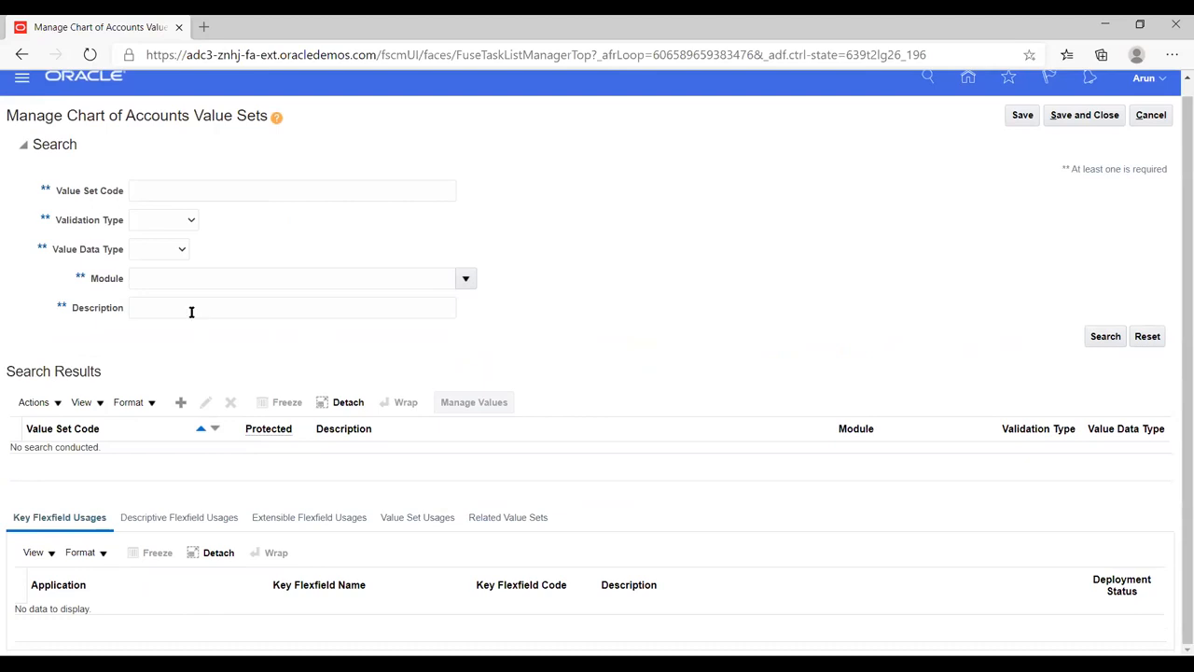
{"action": "left_click", "coordinate": [181, 402]}
{"action": "left_click", "coordinate": [156, 154]}
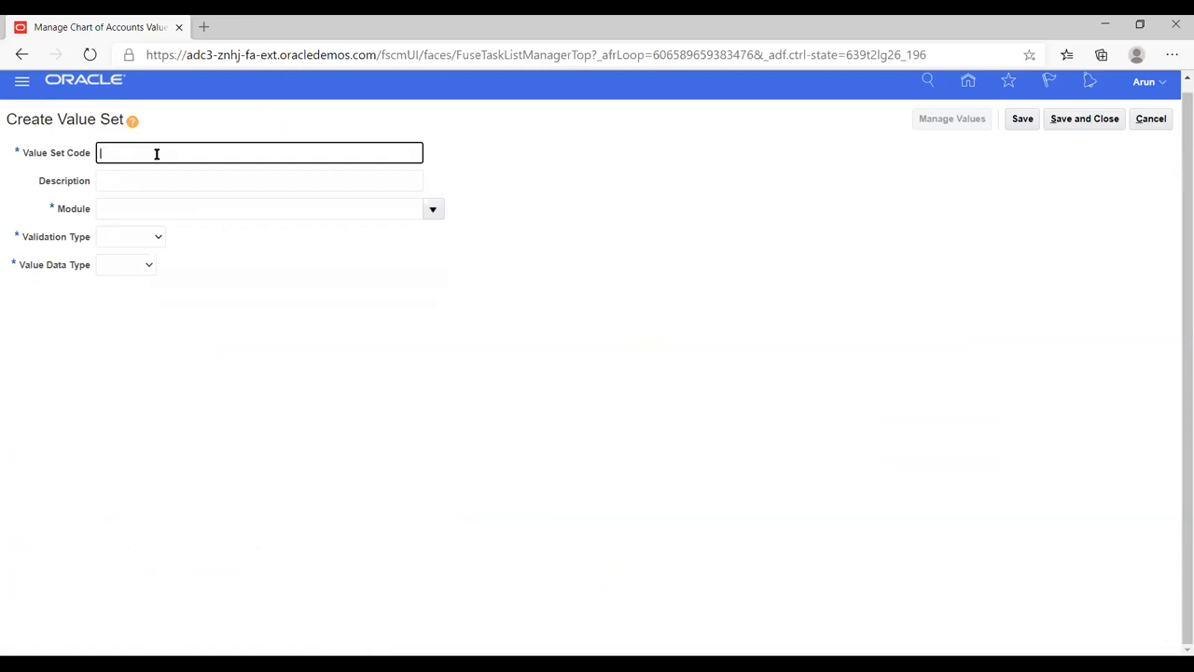
Step: Enter value set code HW_COMP with module General Ledger, Independent validation and Number data type
{"action": "type", "text": "HW_COMP"}
{"action": "key", "text": "Tab"}
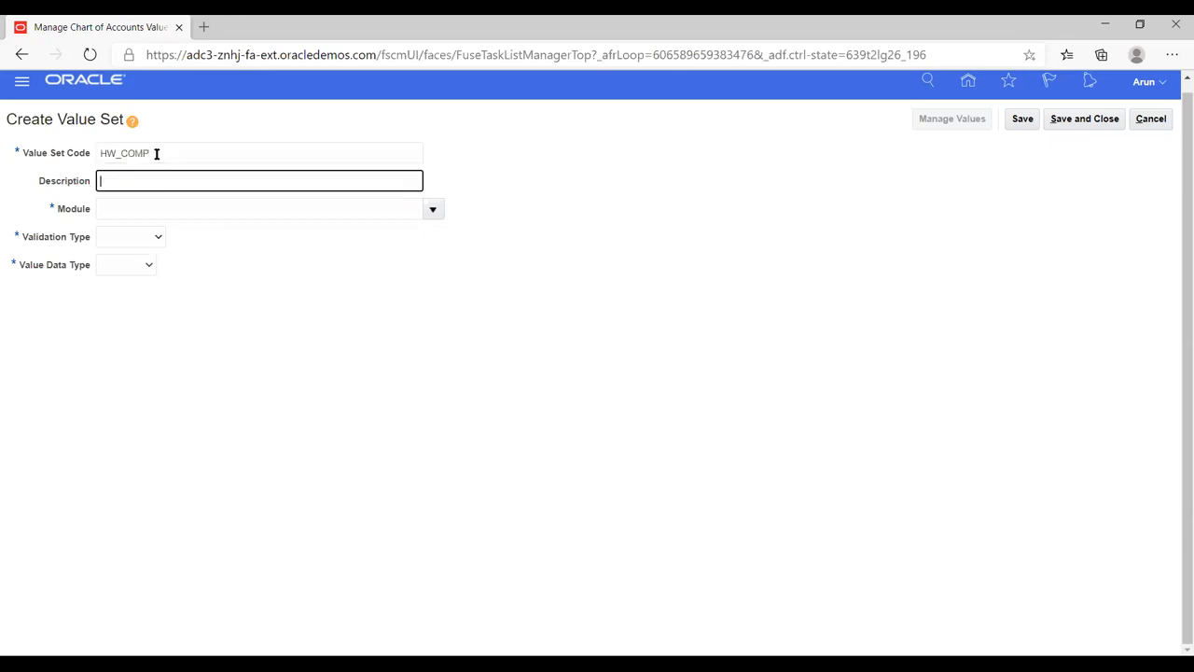
{"action": "left_click", "coordinate": [432, 210]}
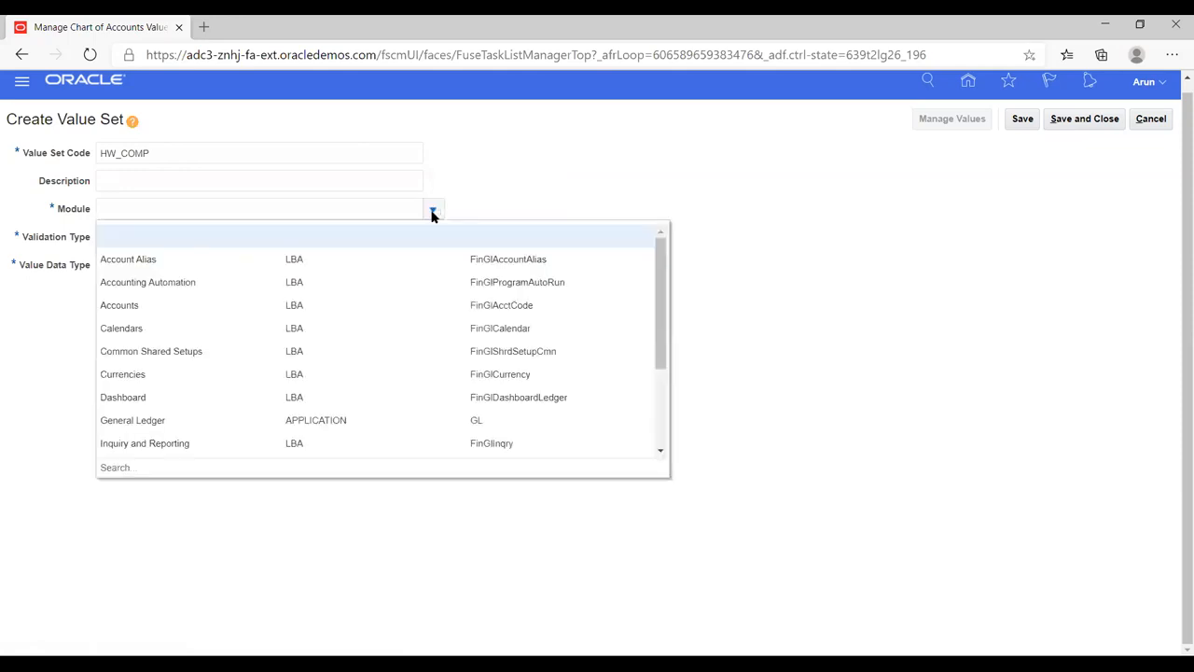
{"action": "left_click", "coordinate": [157, 420]}
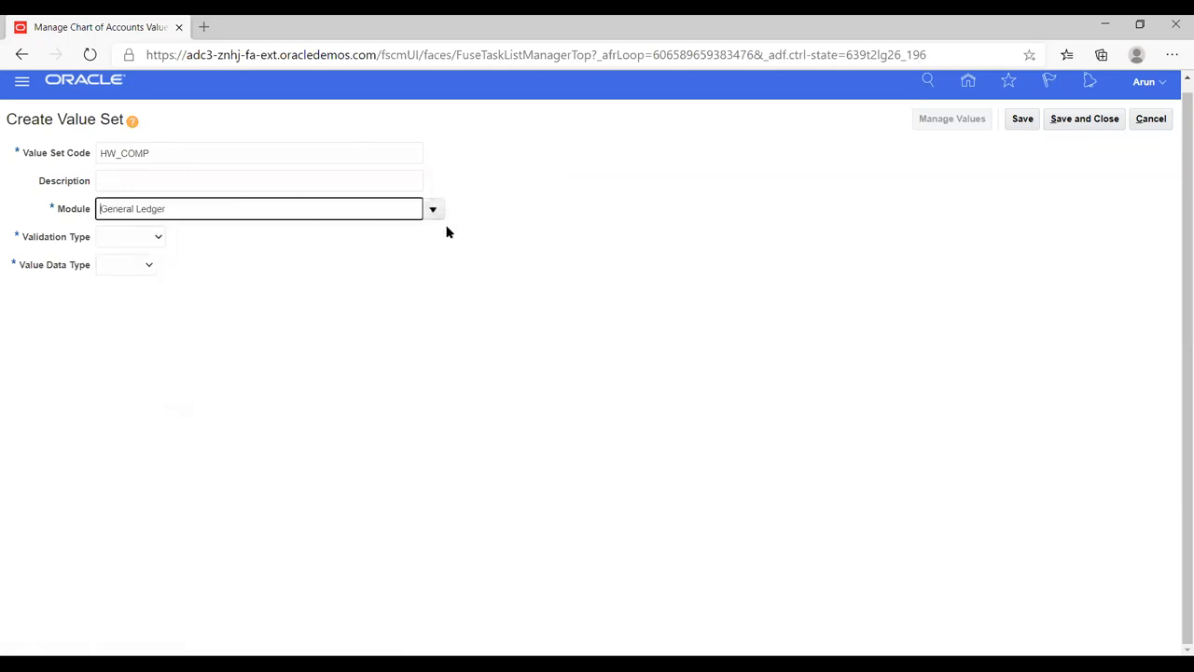
{"action": "left_click", "coordinate": [160, 236]}
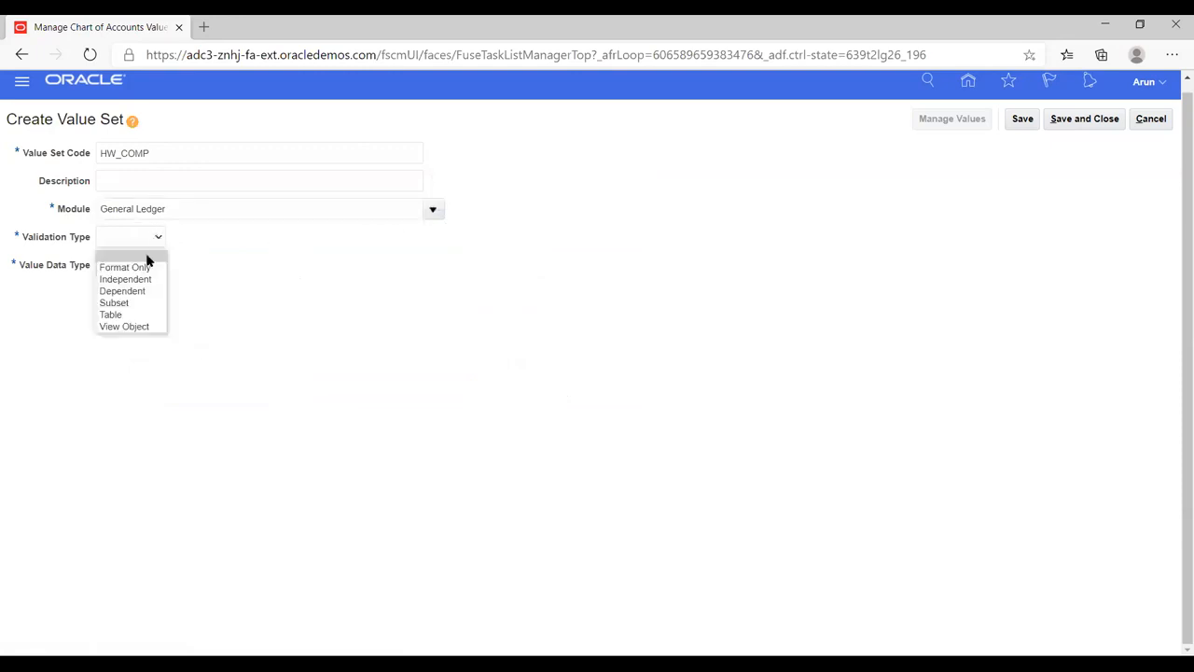
{"action": "left_click", "coordinate": [134, 279]}
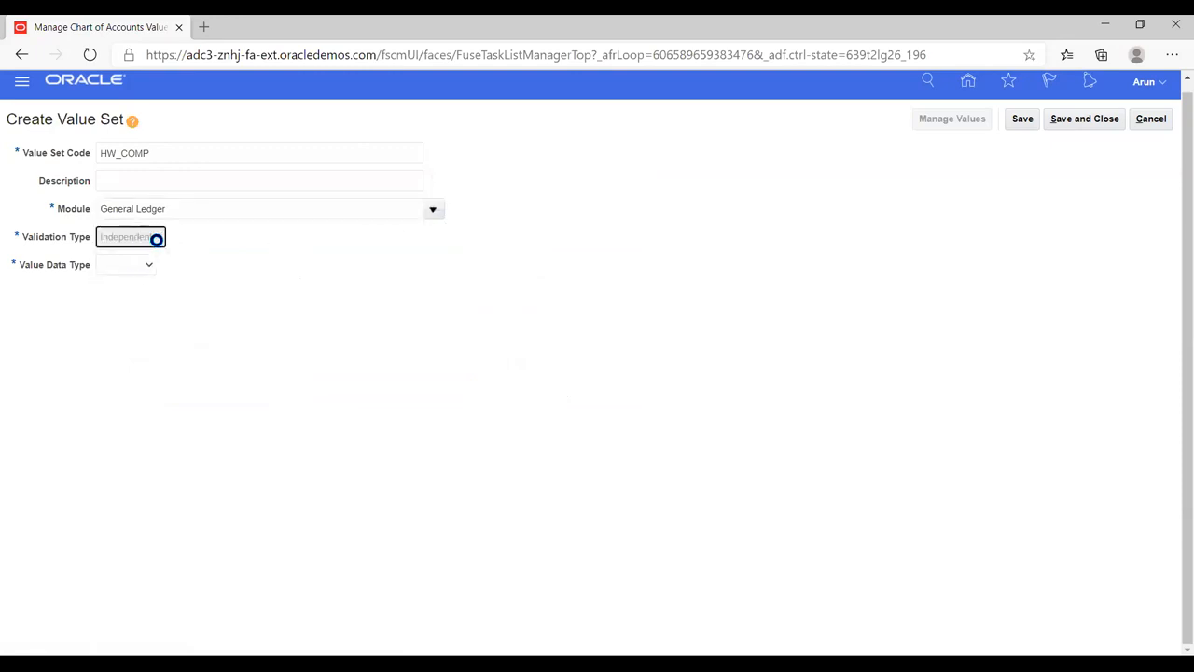
{"action": "left_click", "coordinate": [203, 265]}
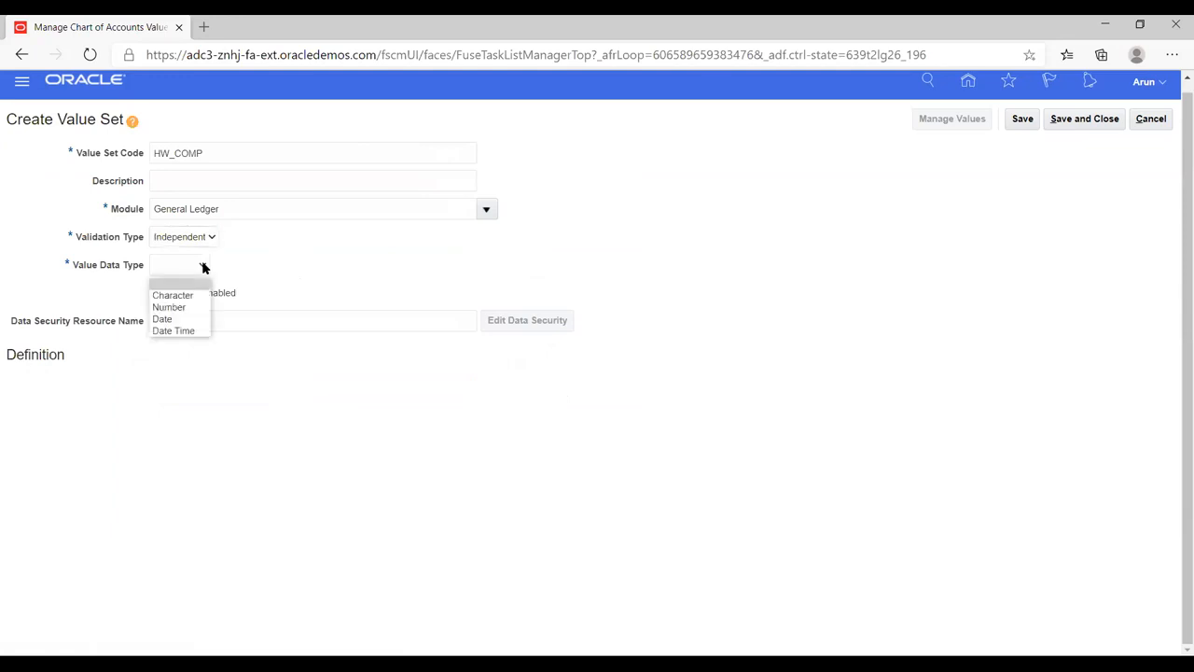
{"action": "left_click", "coordinate": [173, 306]}
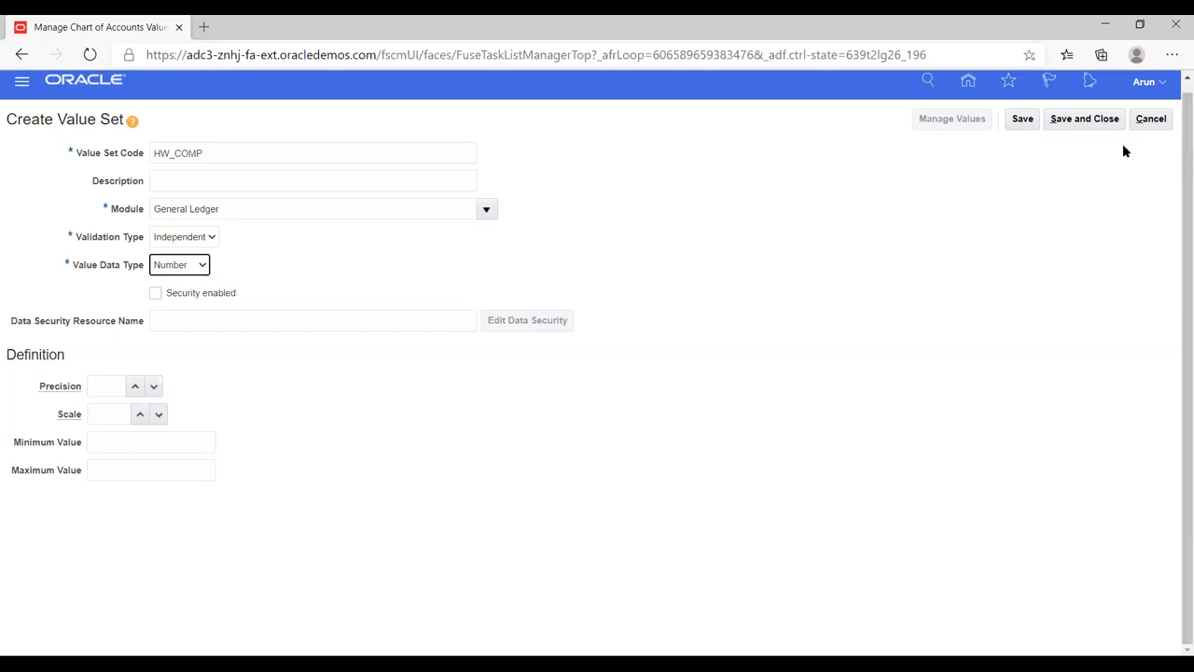
Step: Change HW_COMP's data type to Character with the Numeric digits only subtype
{"action": "left_click", "coordinate": [201, 266]}
{"action": "left_click", "coordinate": [202, 266]}
{"action": "left_click", "coordinate": [212, 239]}
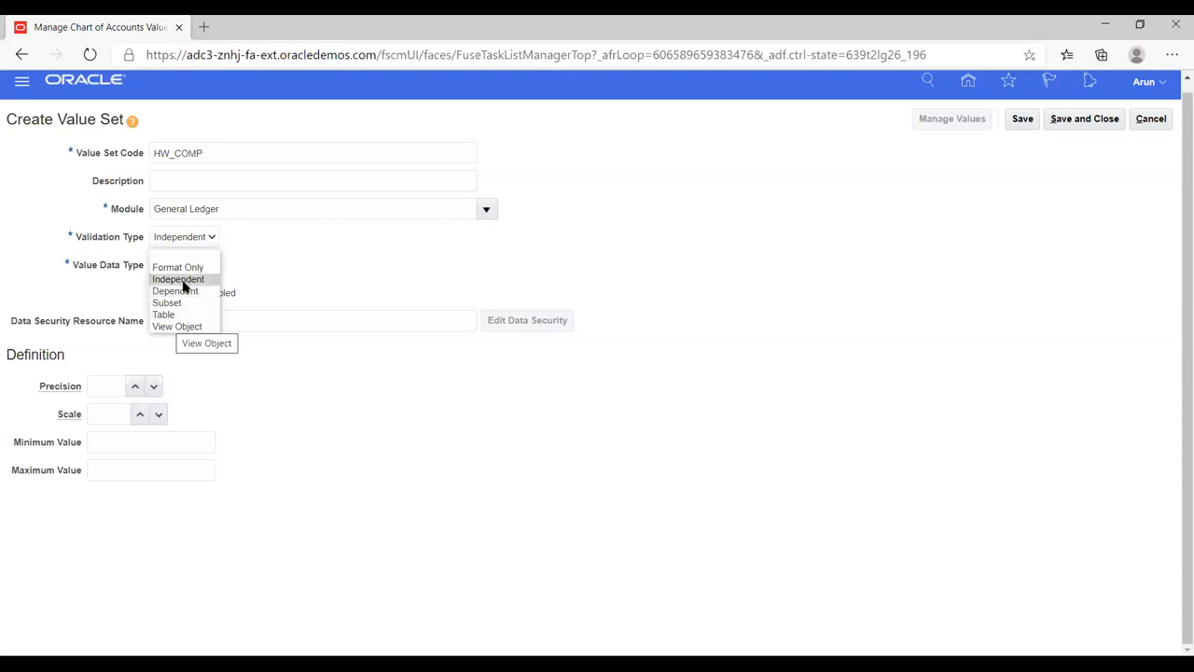
{"action": "left_click", "coordinate": [184, 282]}
{"action": "left_click", "coordinate": [200, 267]}
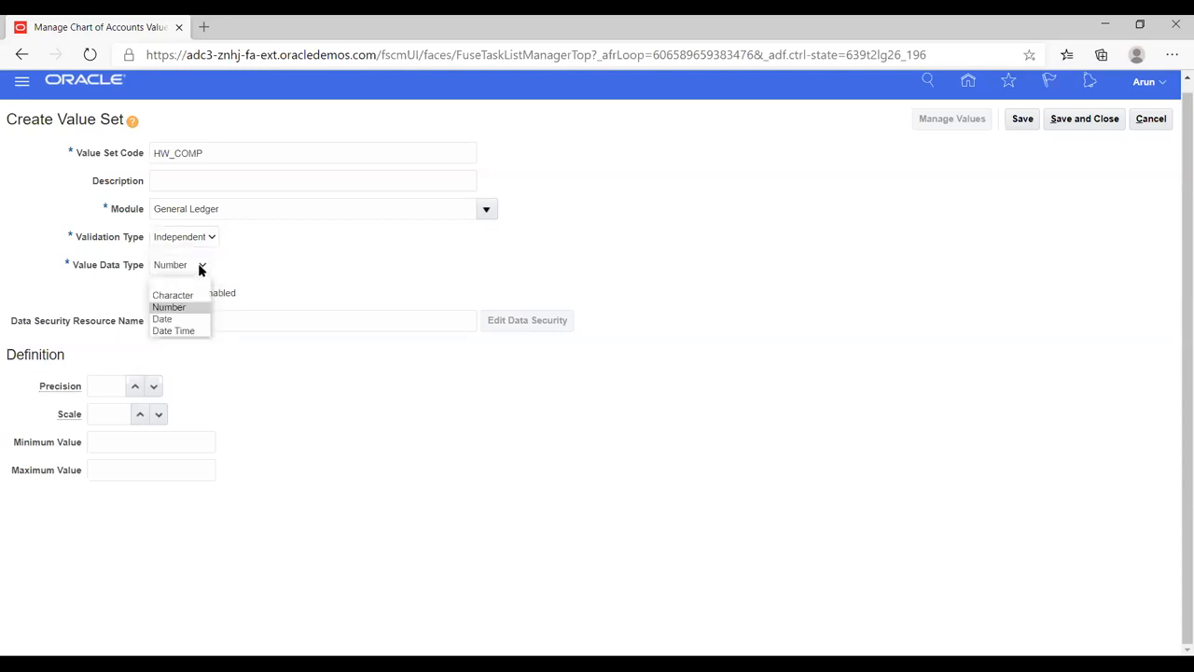
{"action": "left_click", "coordinate": [177, 295]}
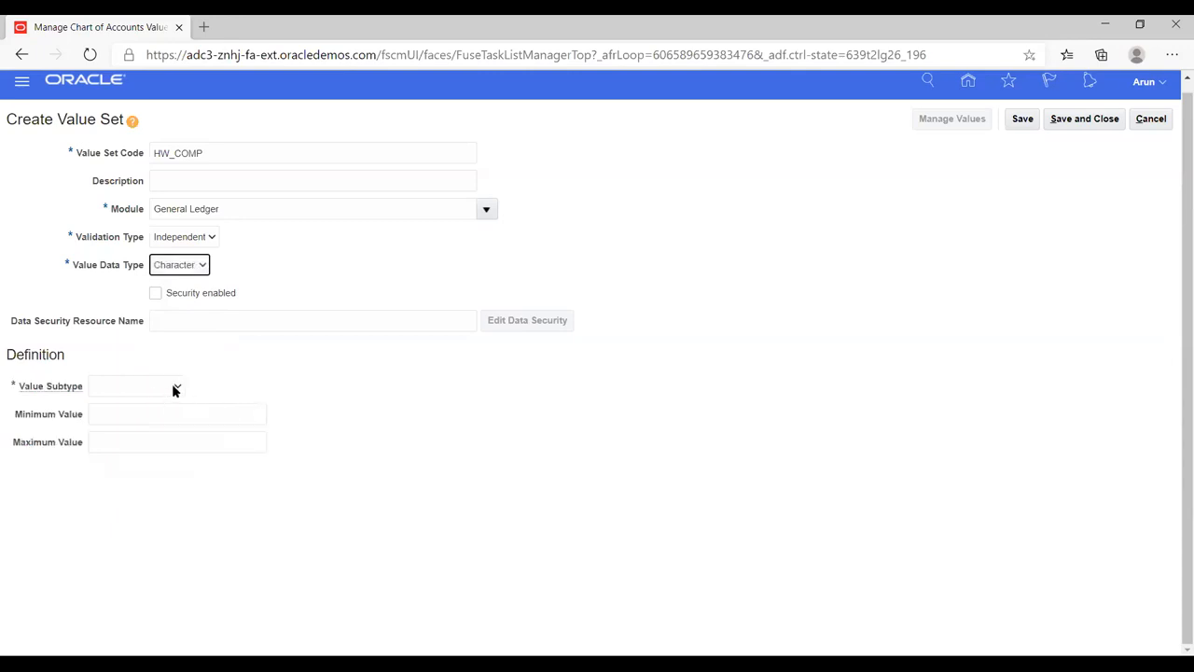
{"action": "left_click", "coordinate": [178, 388]}
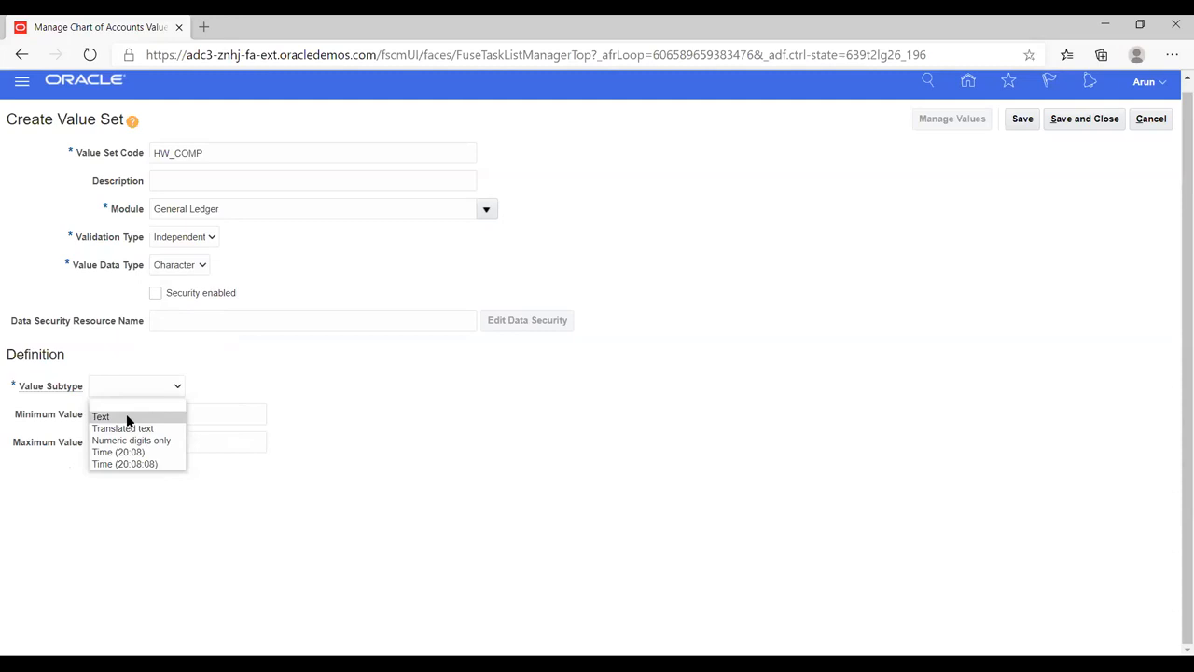
{"action": "left_click", "coordinate": [127, 441]}
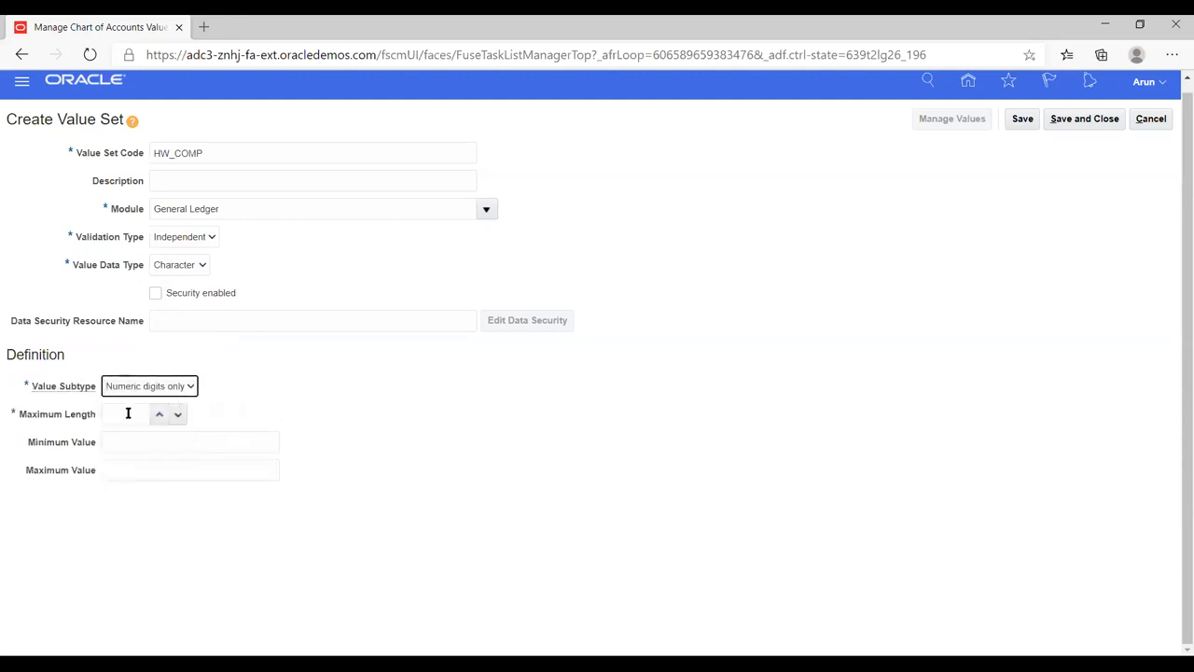
Step: Set HW_COMP's maximum length to 6, then save and close the value set
{"action": "left_click", "coordinate": [158, 417]}
{"action": "left_click", "coordinate": [158, 416]}
{"action": "left_click", "coordinate": [158, 417]}
{"action": "left_click", "coordinate": [1021, 121]}
{"action": "left_click", "coordinate": [1025, 119]}
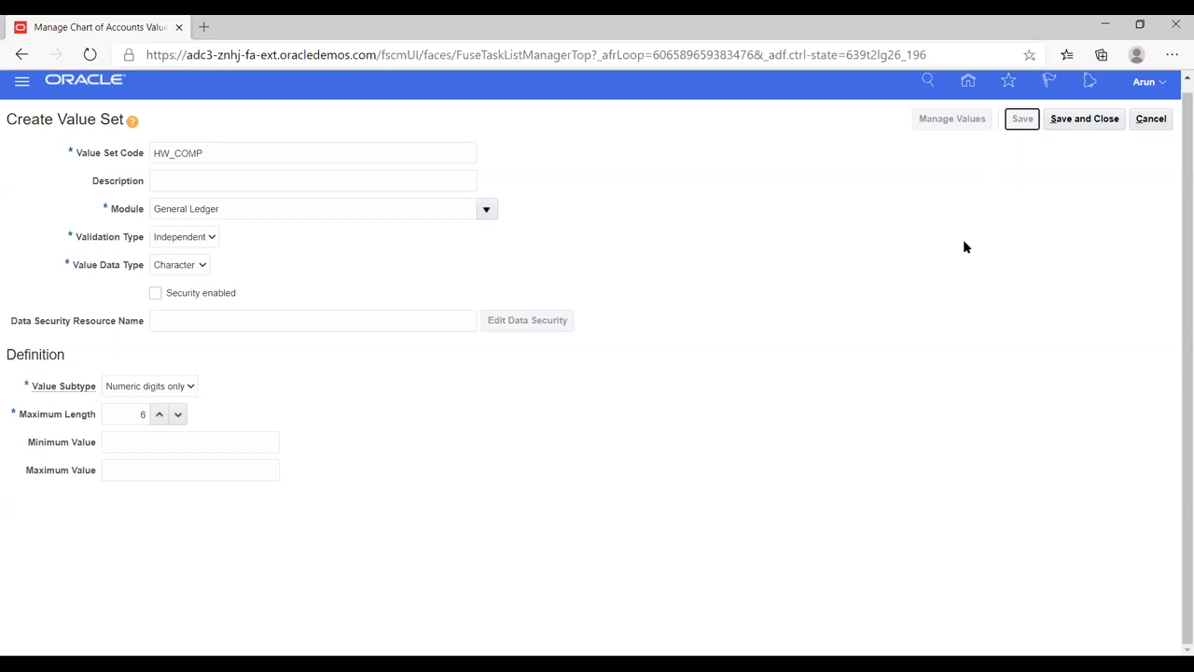
{"action": "left_click", "coordinate": [1075, 122]}
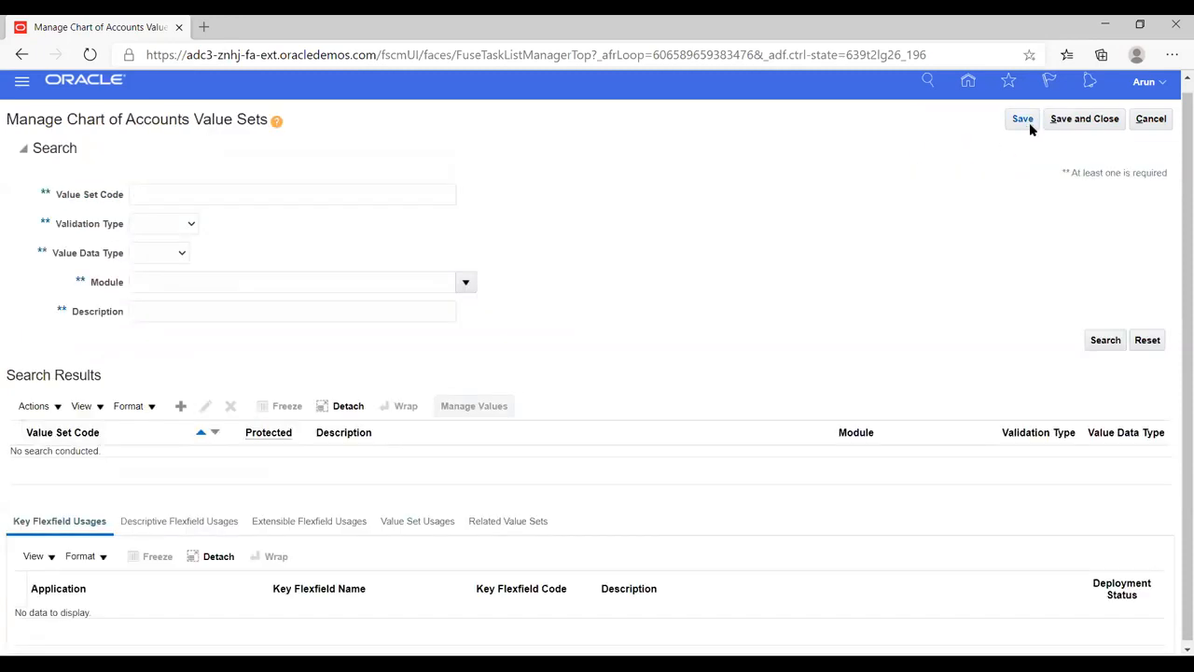
Step: Create value set HW_ACC for General Ledger, Independent validation, Character data type
{"action": "left_click", "coordinate": [181, 408]}
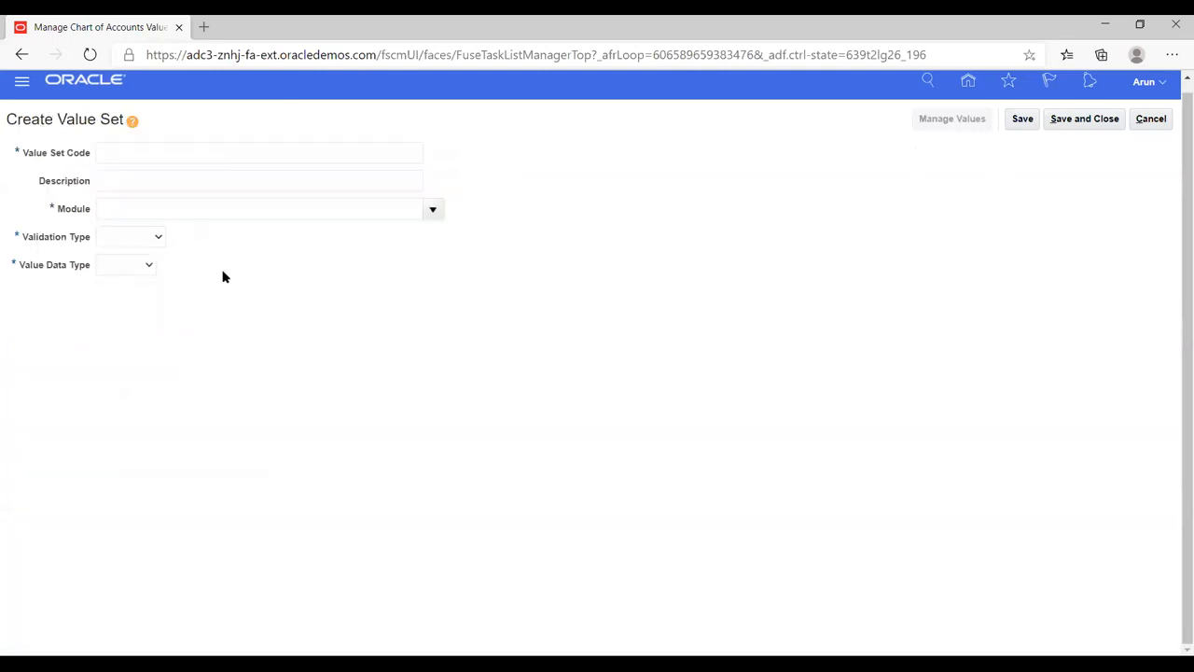
{"action": "left_click", "coordinate": [172, 154]}
{"action": "type", "text": "H"}
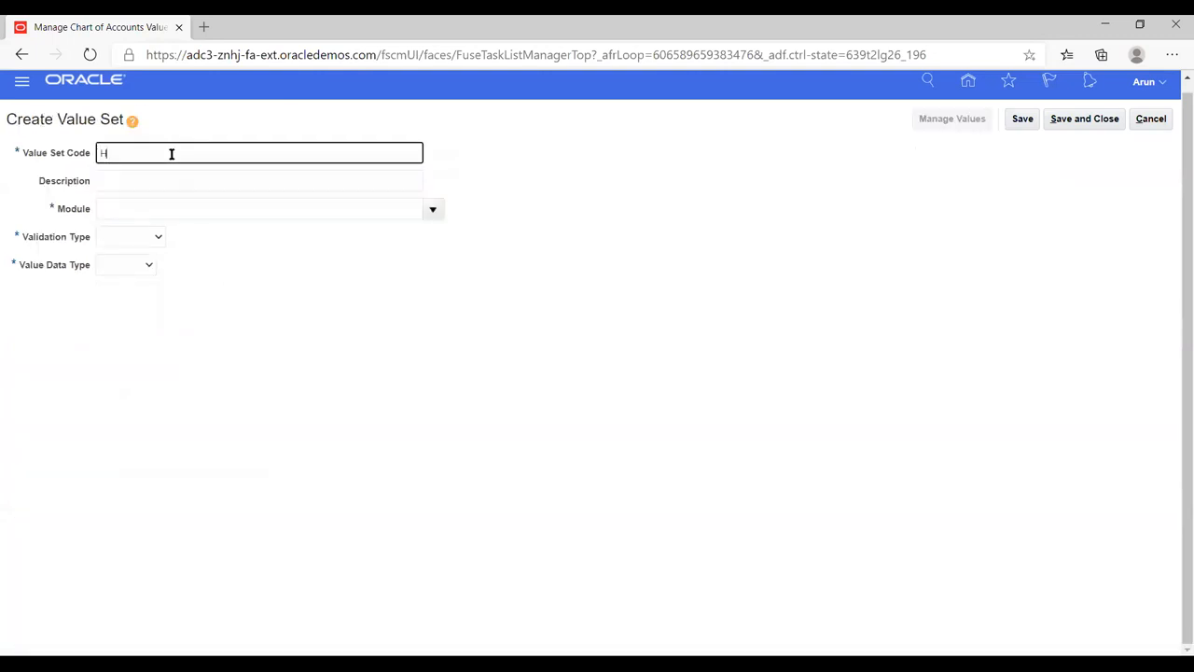
{"action": "type", "text": "W_ACC"}
{"action": "key", "text": "Tab"}
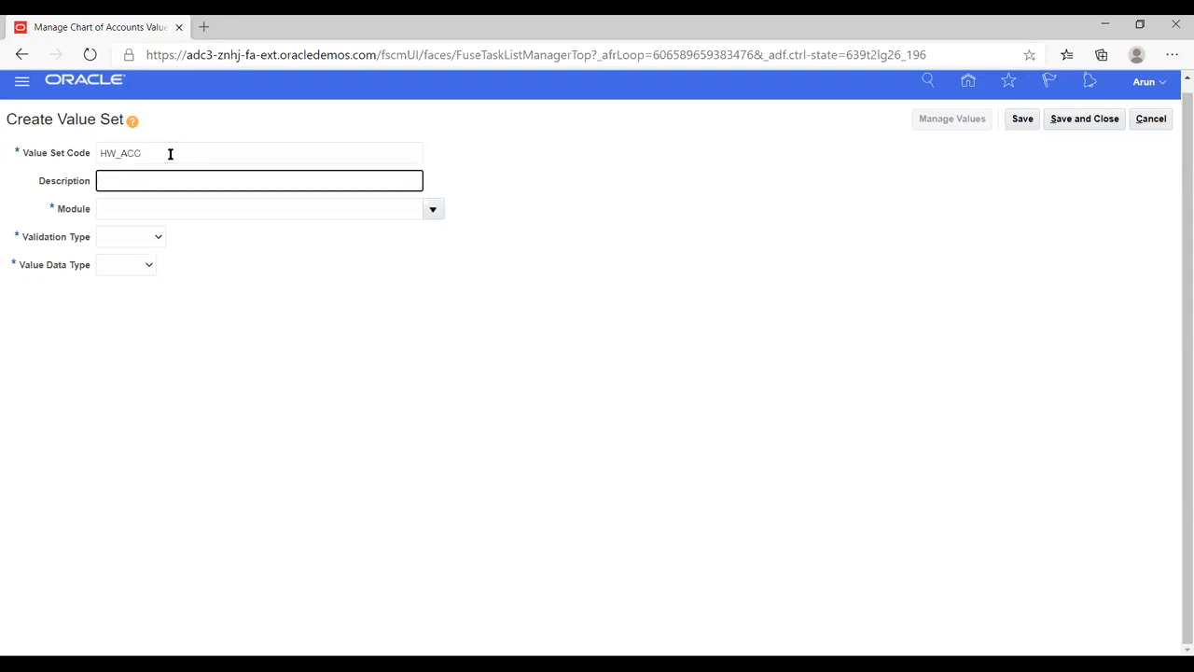
{"action": "left_click", "coordinate": [433, 209]}
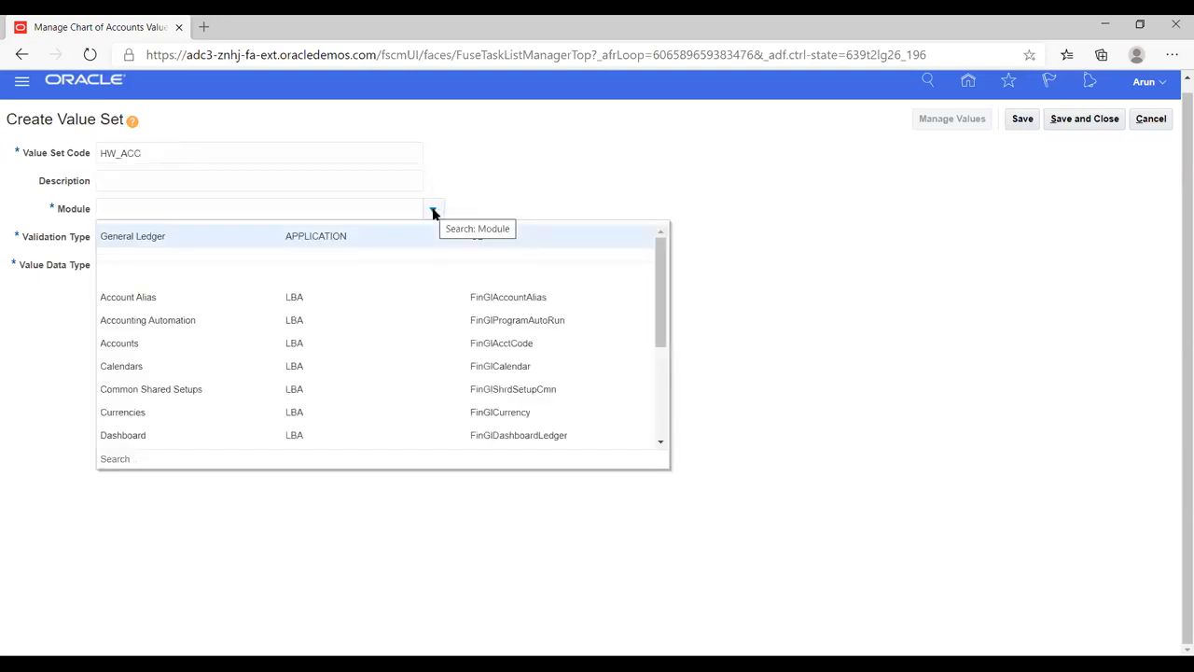
{"action": "left_click", "coordinate": [148, 235]}
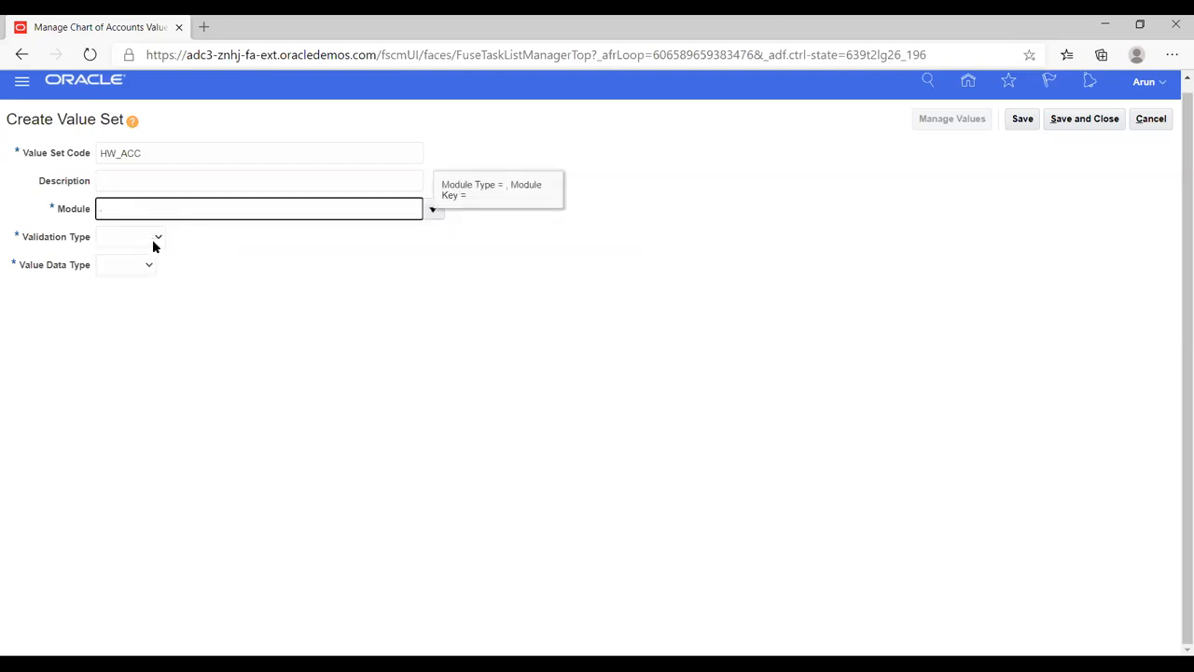
{"action": "left_click", "coordinate": [153, 236]}
{"action": "left_click", "coordinate": [124, 281]}
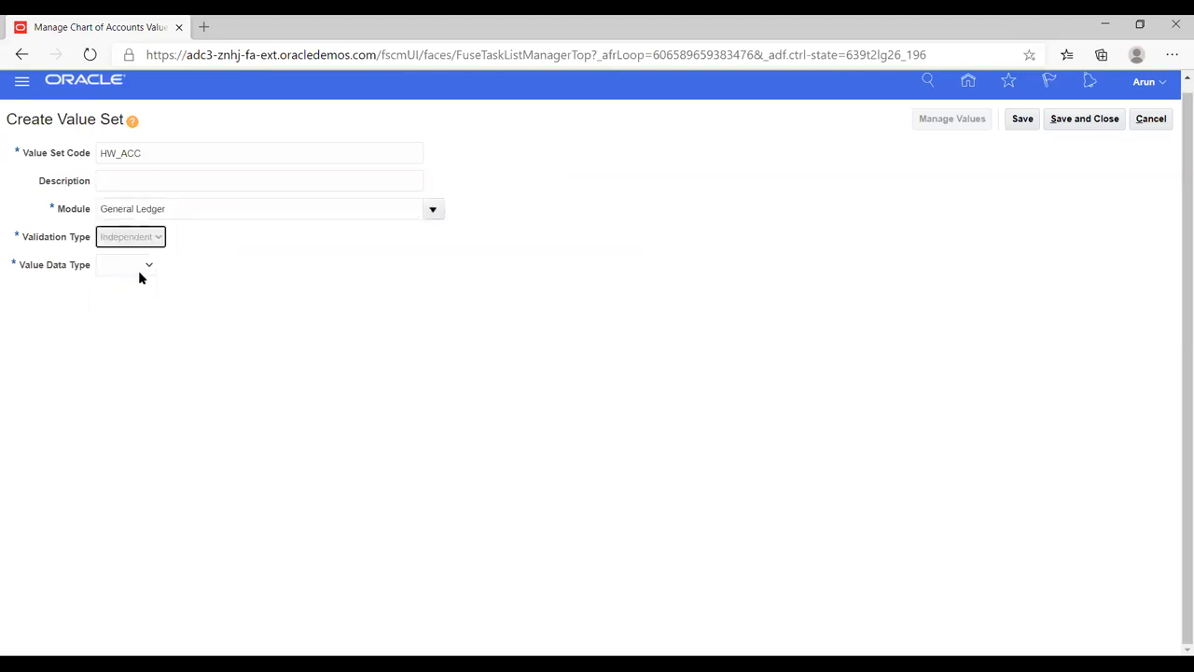
{"action": "left_click", "coordinate": [201, 267]}
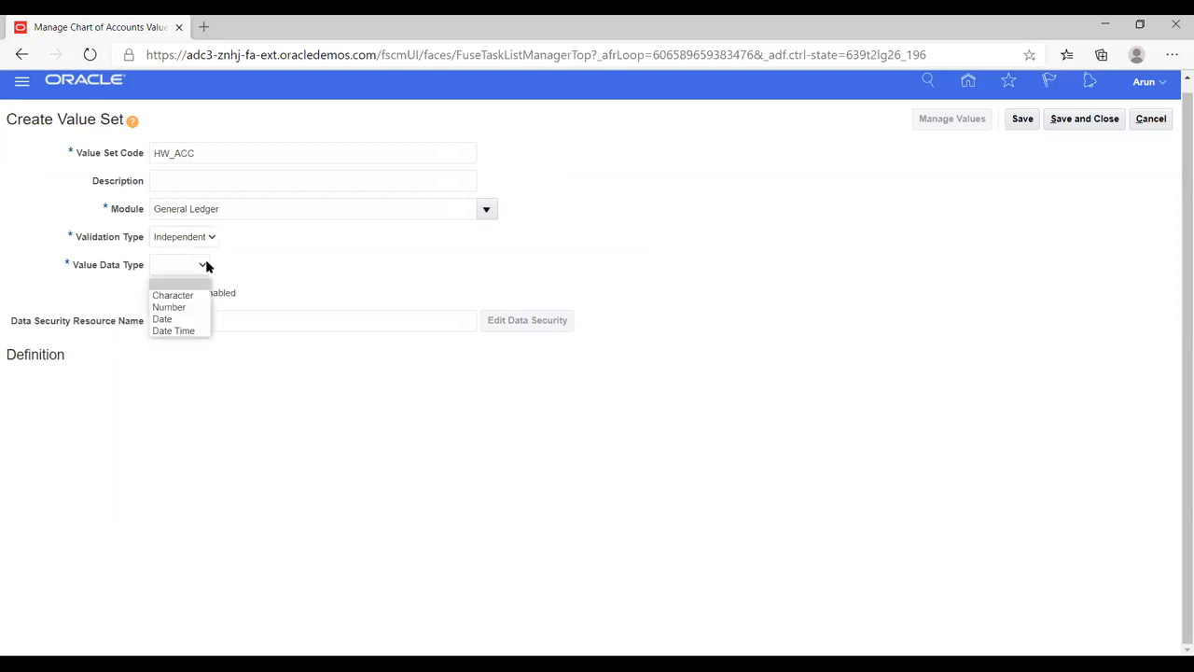
{"action": "left_click", "coordinate": [177, 295]}
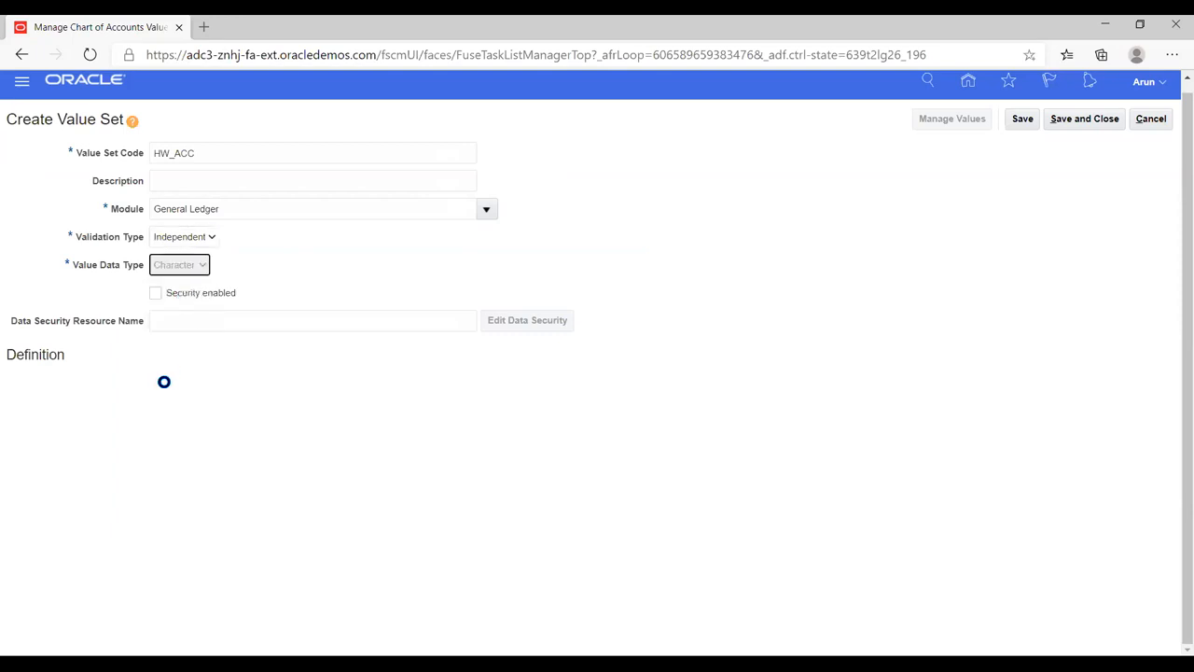
Step: Give HW_ACC the Numeric digits only subtype and maximum length 8, then save and close
{"action": "left_click", "coordinate": [164, 385]}
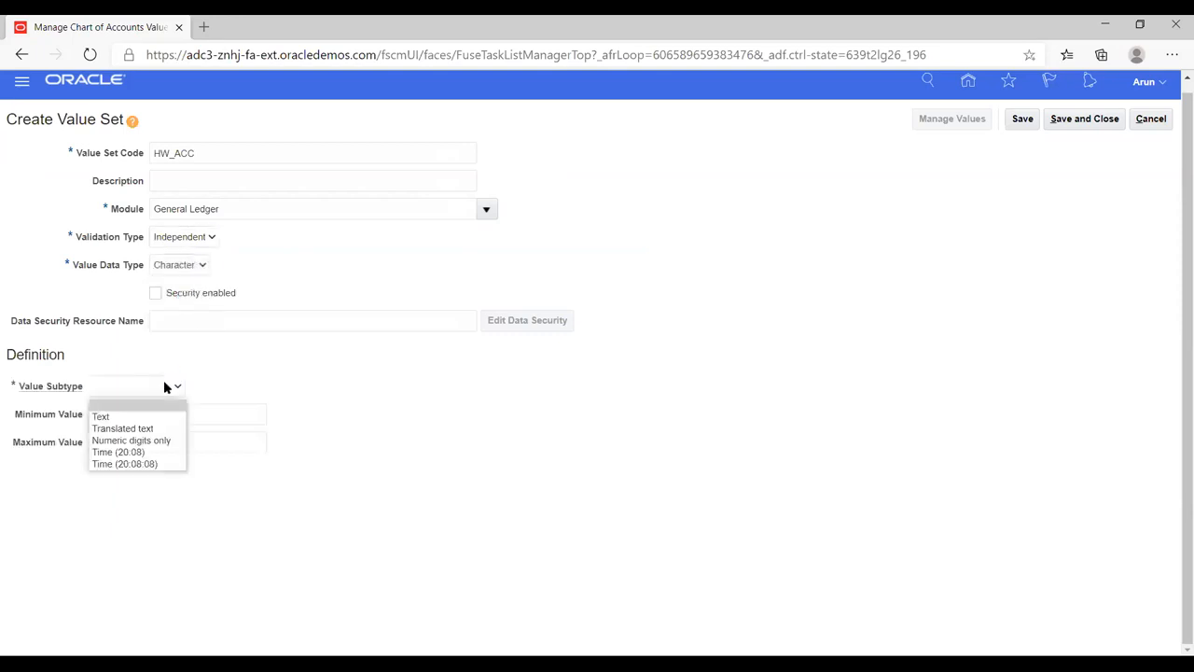
{"action": "left_click", "coordinate": [119, 440]}
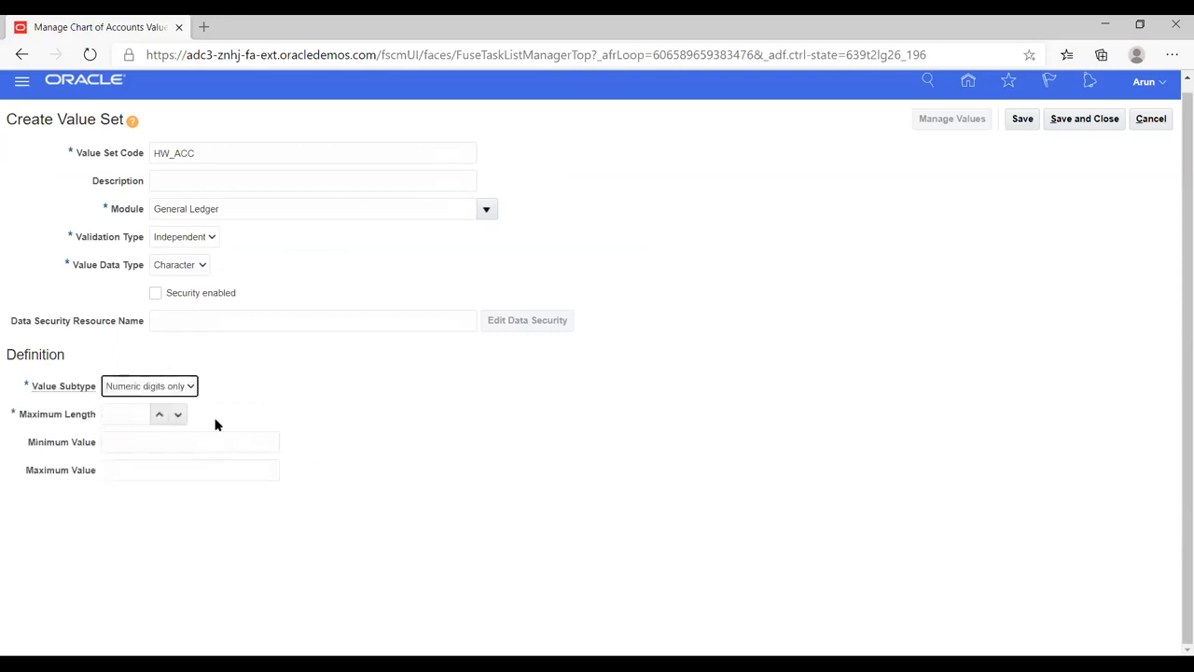
{"action": "left_click", "coordinate": [159, 414]}
{"action": "left_click", "coordinate": [157, 416]}
{"action": "left_click", "coordinate": [158, 416]}
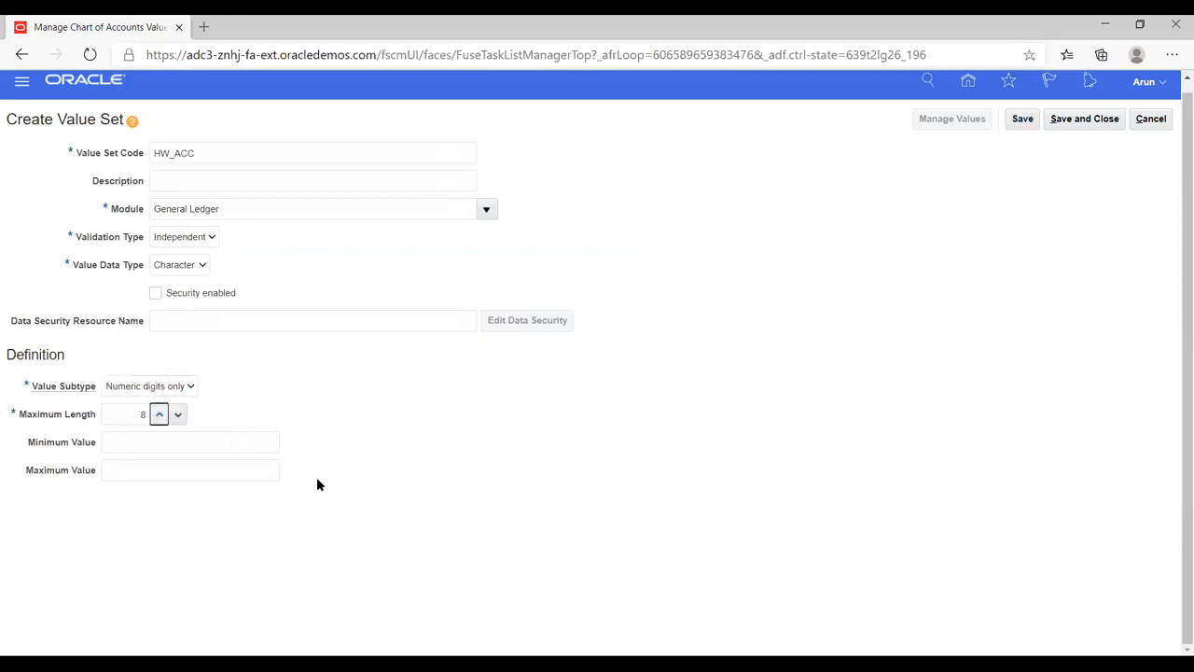
{"action": "left_click", "coordinate": [1020, 121]}
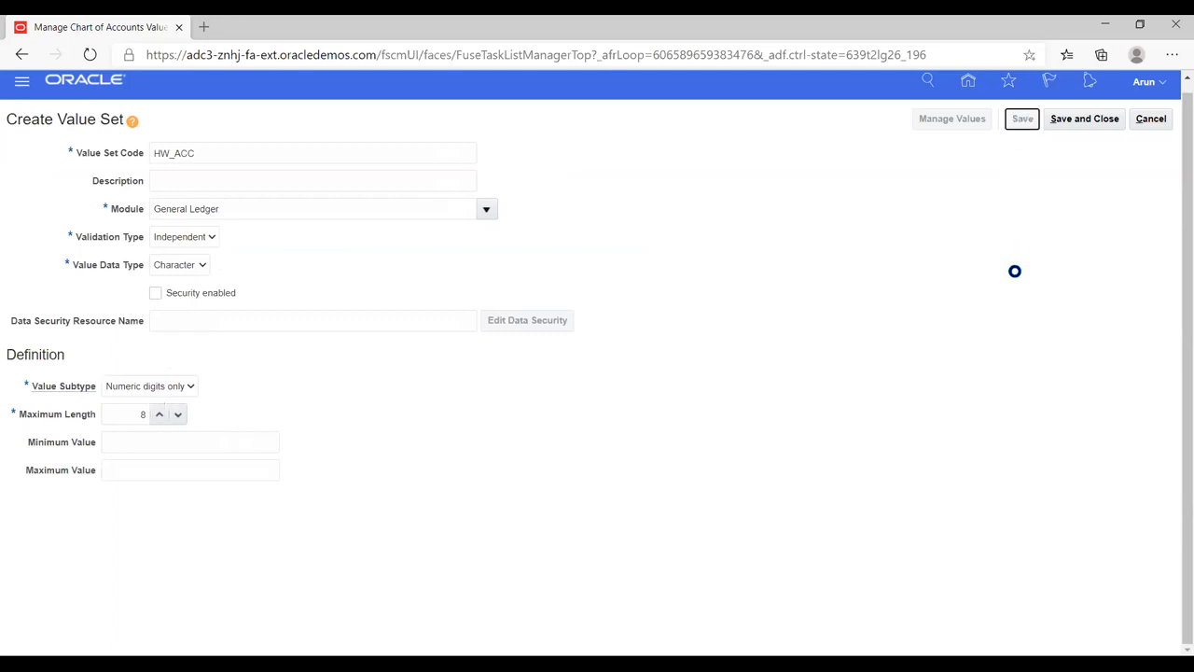
{"action": "left_click", "coordinate": [1061, 121]}
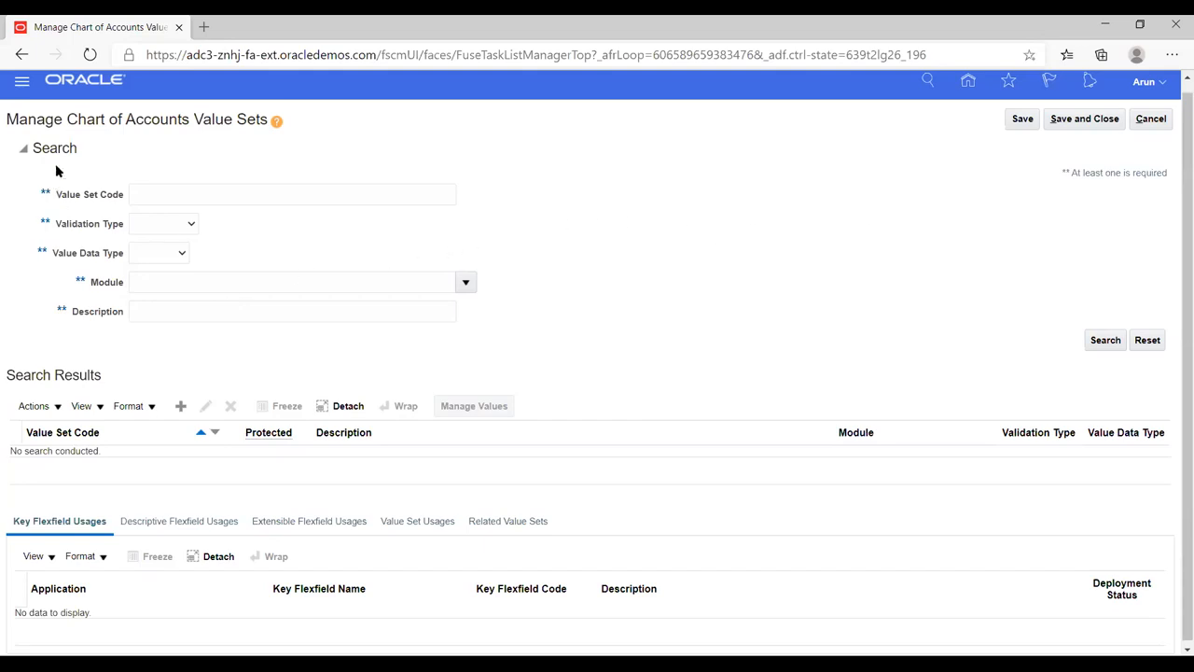
Step: Search value set codes for HW and open Manage Values for HW_COMP
{"action": "left_click", "coordinate": [205, 191]}
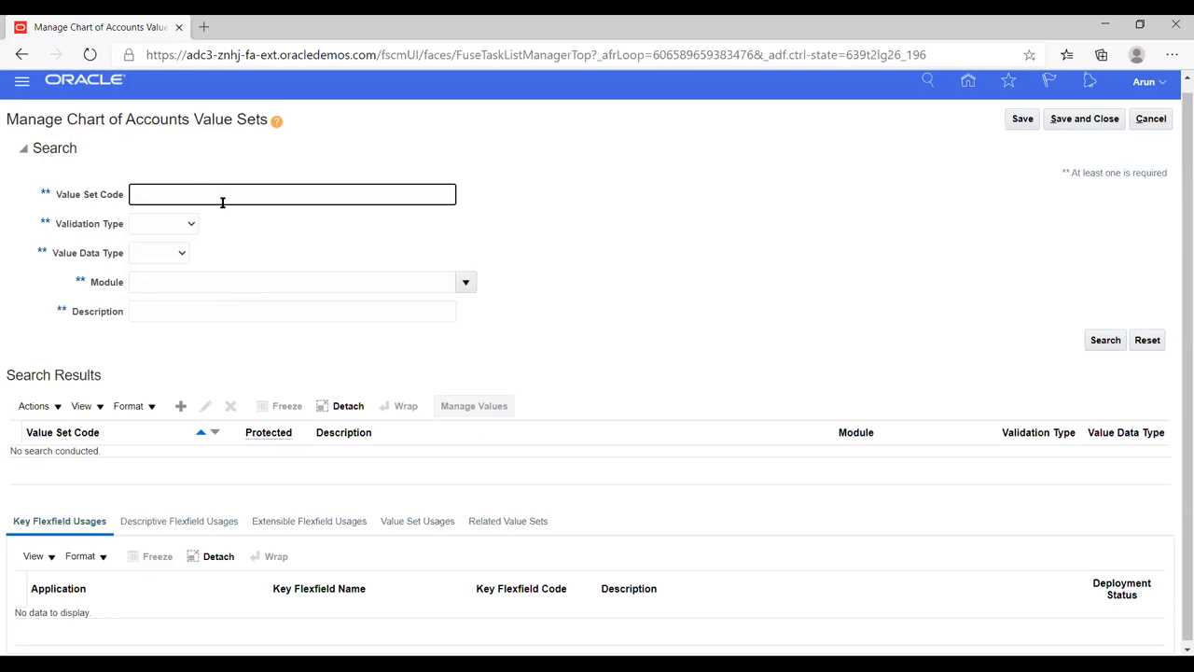
{"action": "left_click", "coordinate": [1104, 340]}
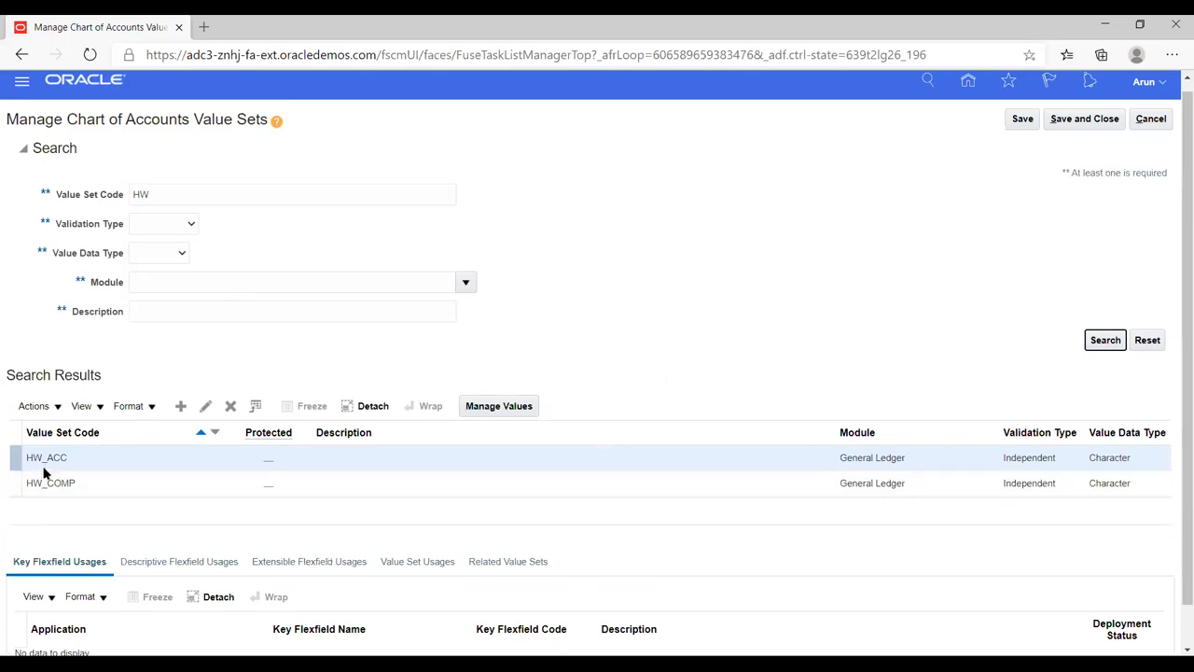
{"action": "left_click", "coordinate": [88, 480]}
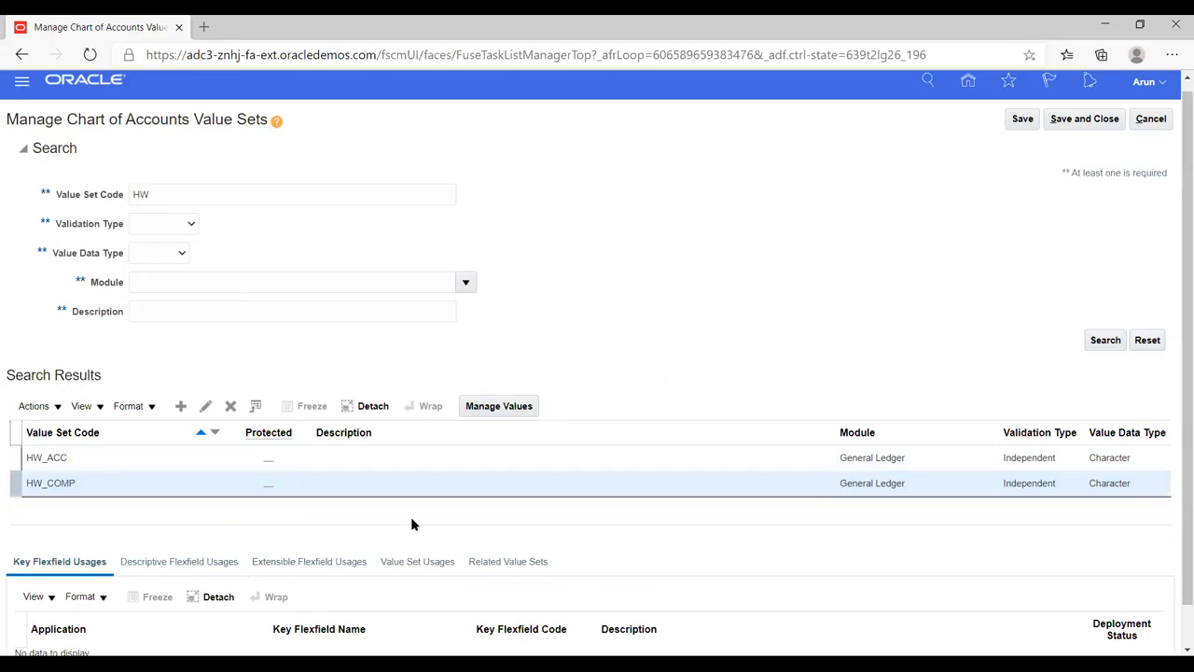
{"action": "left_click", "coordinate": [482, 408]}
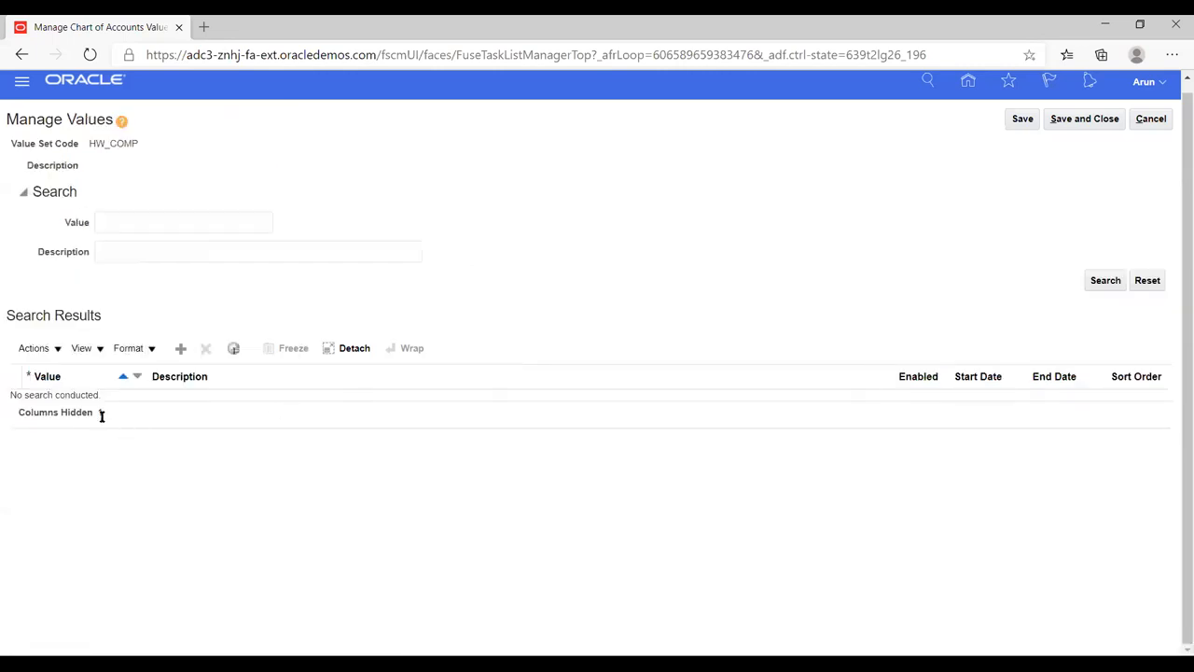
Step: Create a new HW_COMP value row with code 12 and description 'Default', then save it
{"action": "left_click", "coordinate": [183, 348]}
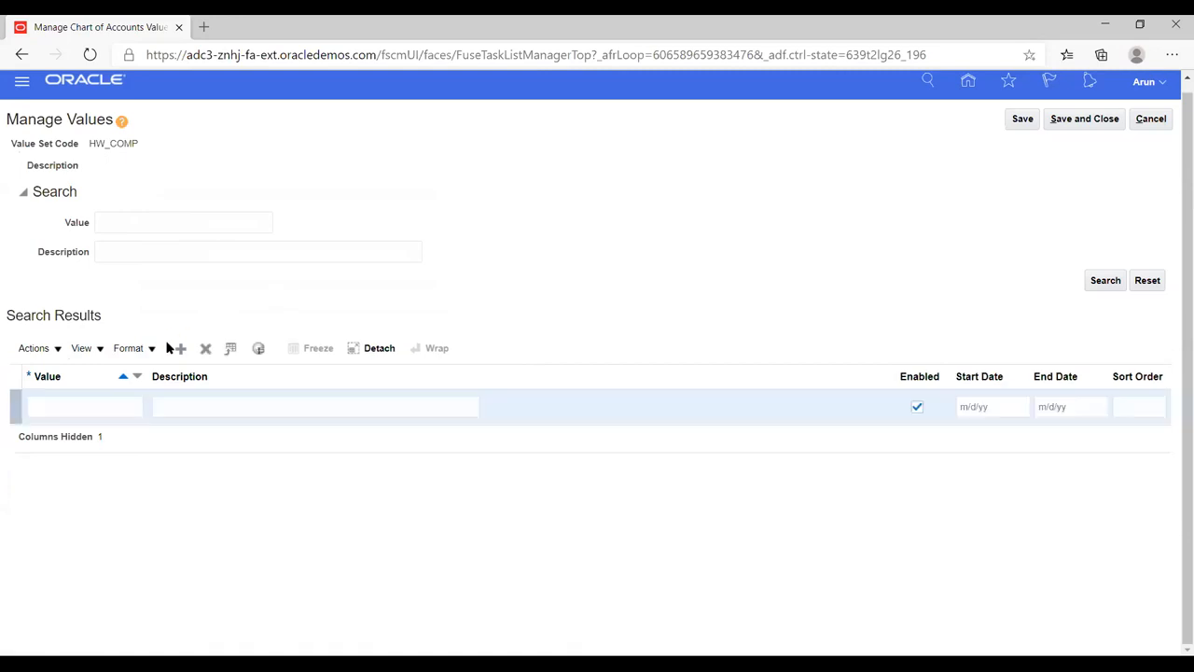
{"action": "left_click", "coordinate": [79, 407]}
{"action": "type", "text": "12"}
{"action": "key", "text": "Tab"}
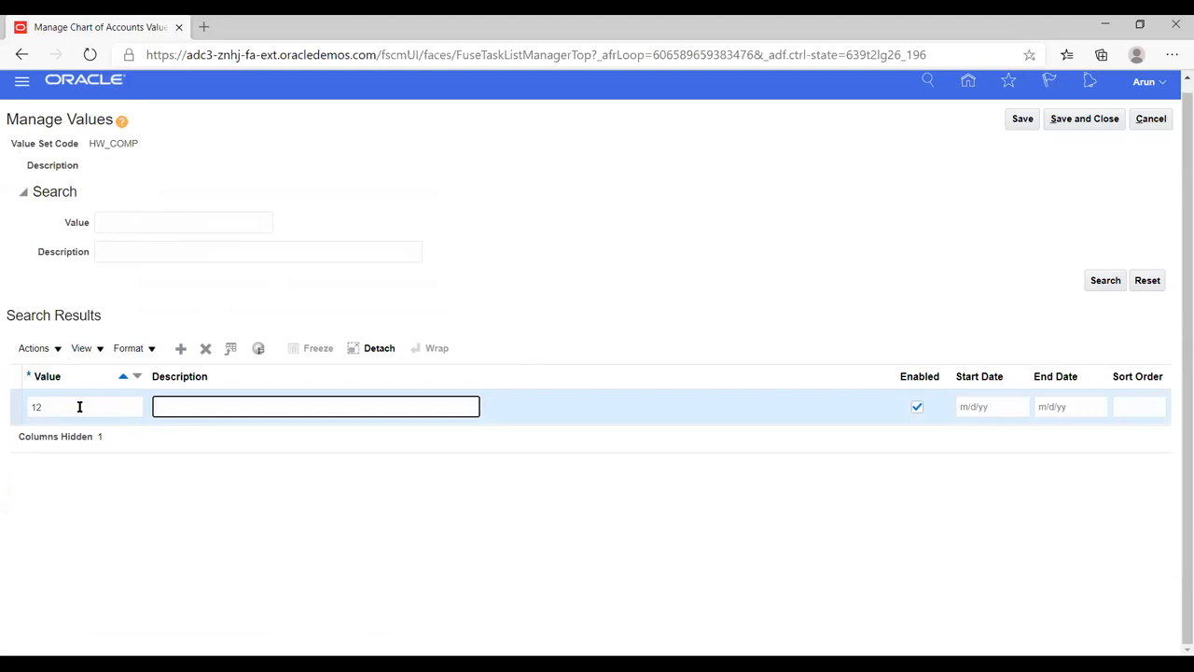
{"action": "type", "text": "Default"}
{"action": "left_click", "coordinate": [285, 469]}
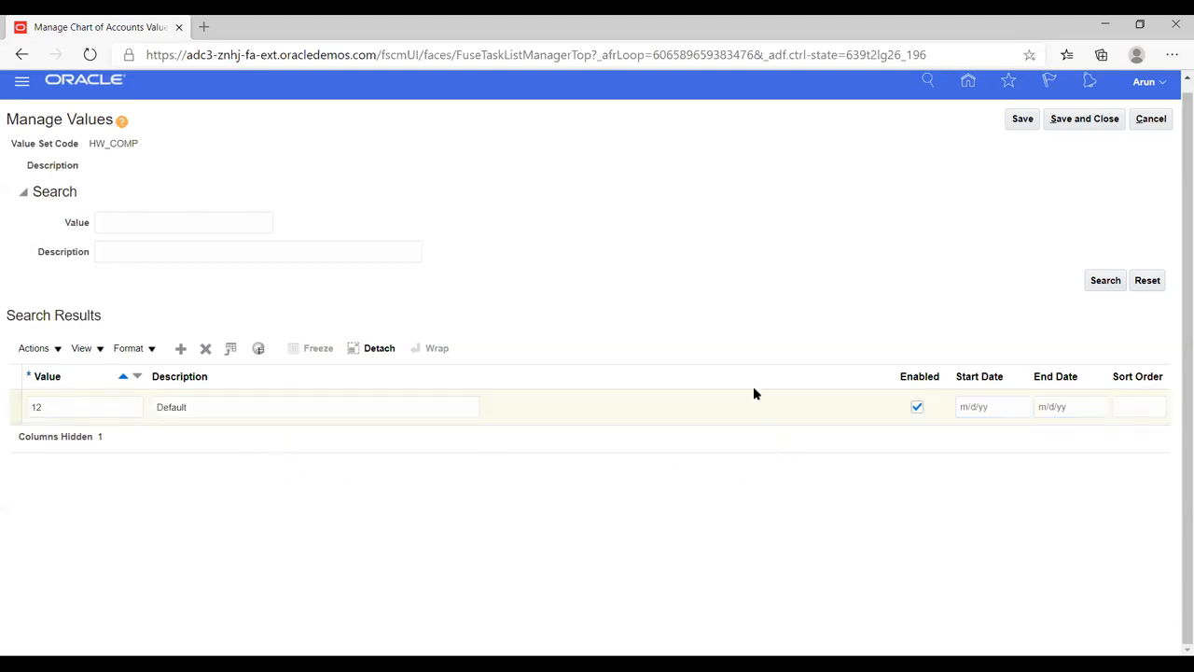
{"action": "left_click", "coordinate": [1023, 119]}
Step: Save and close HW_COMP's values, then open the values of the HW_ACC value set
{"action": "left_click", "coordinate": [1080, 120]}
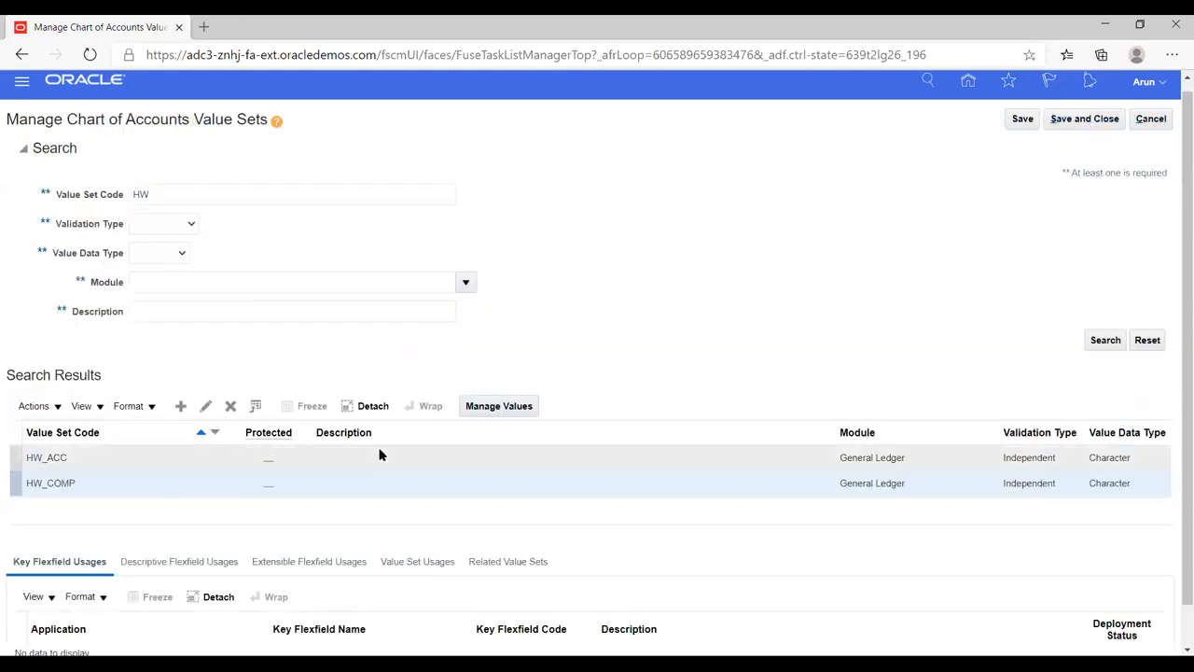
{"action": "left_click", "coordinate": [82, 457]}
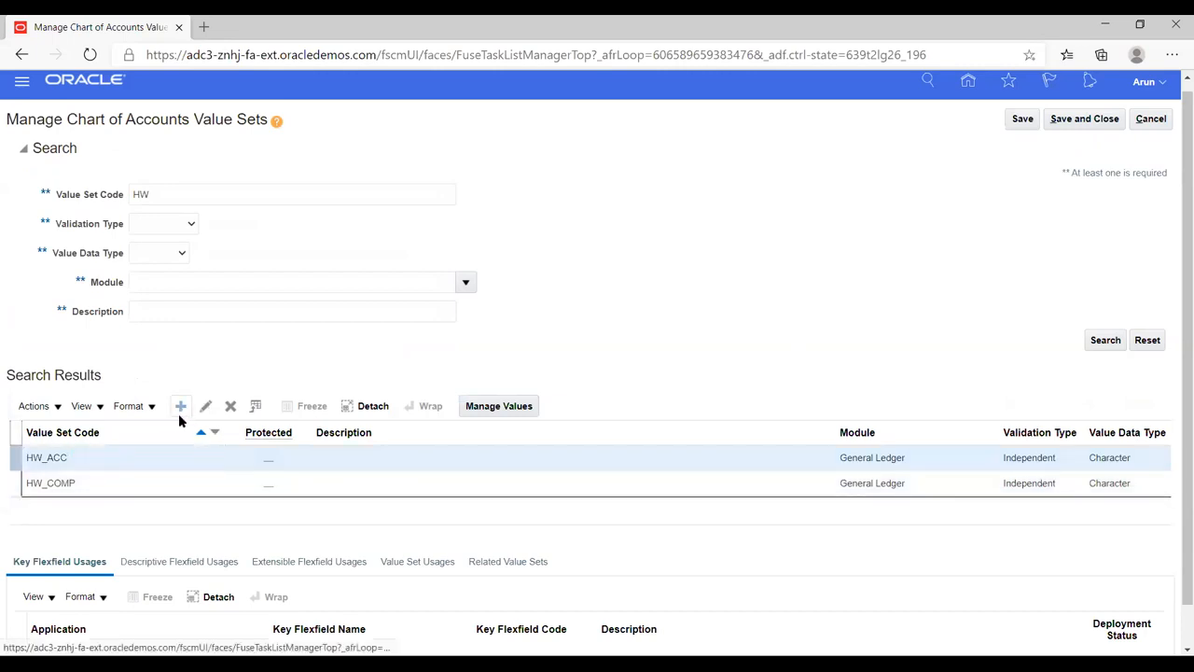
{"action": "left_click", "coordinate": [476, 407]}
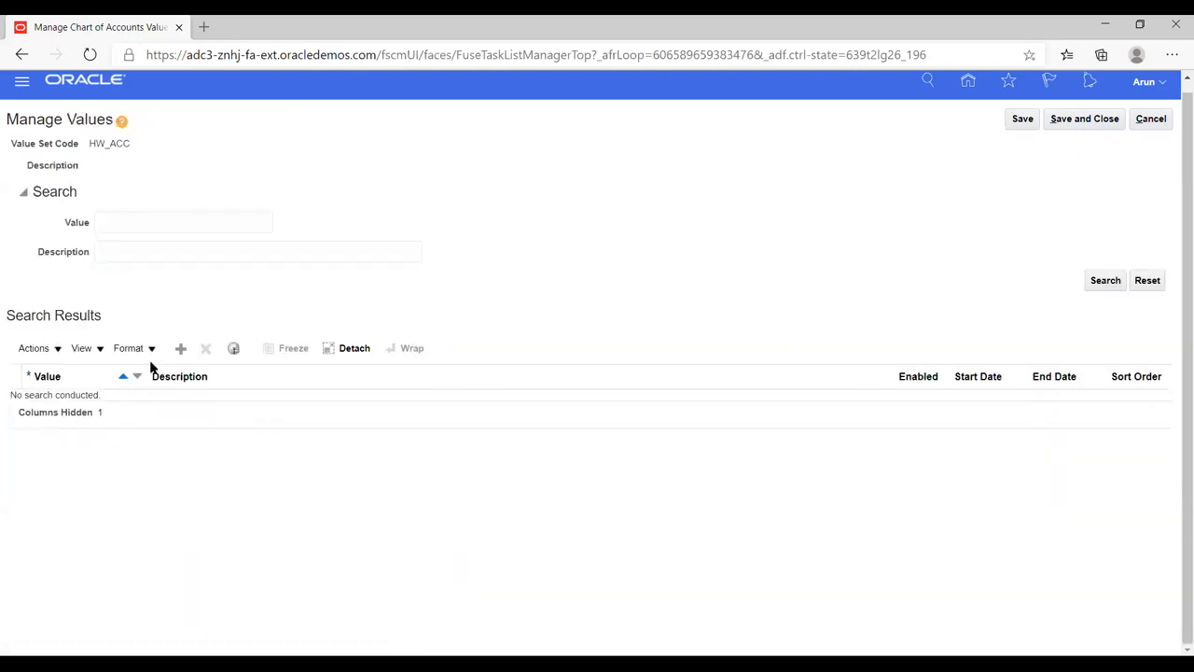
Step: Add value 34678 described 'Retained Earnings' to HW_ACC, save, and close the value sets
{"action": "left_click", "coordinate": [180, 349]}
{"action": "left_click", "coordinate": [91, 411]}
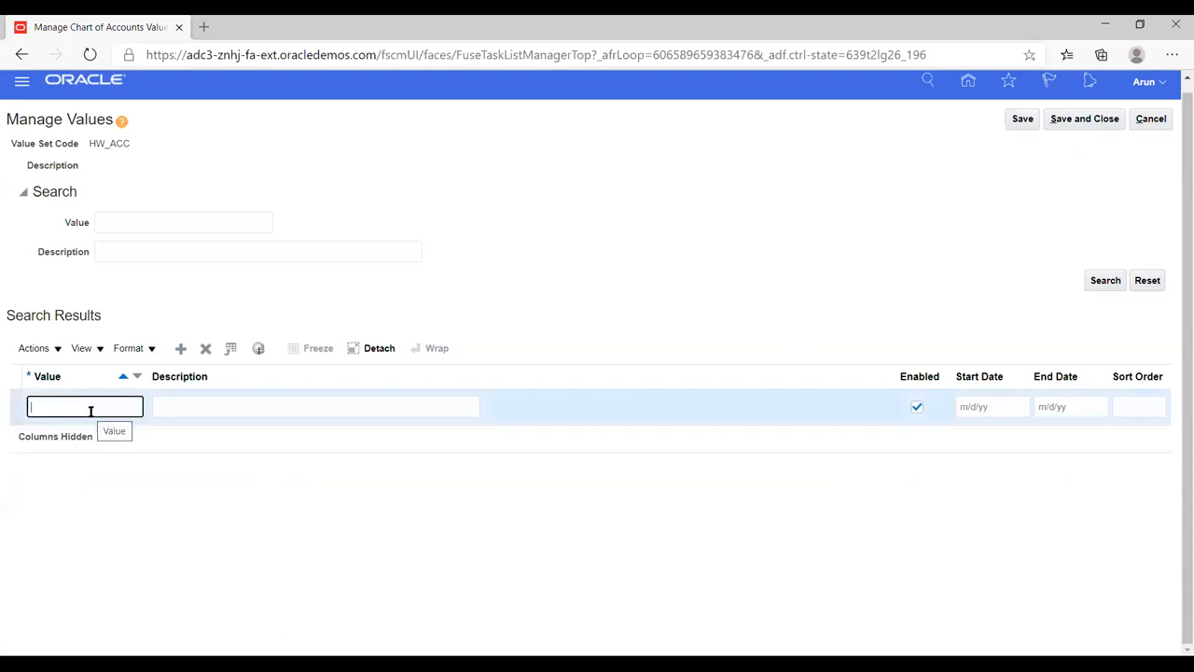
{"action": "type", "text": "34678"}
{"action": "key", "text": "Tab"}
{"action": "type", "text": "Re"}
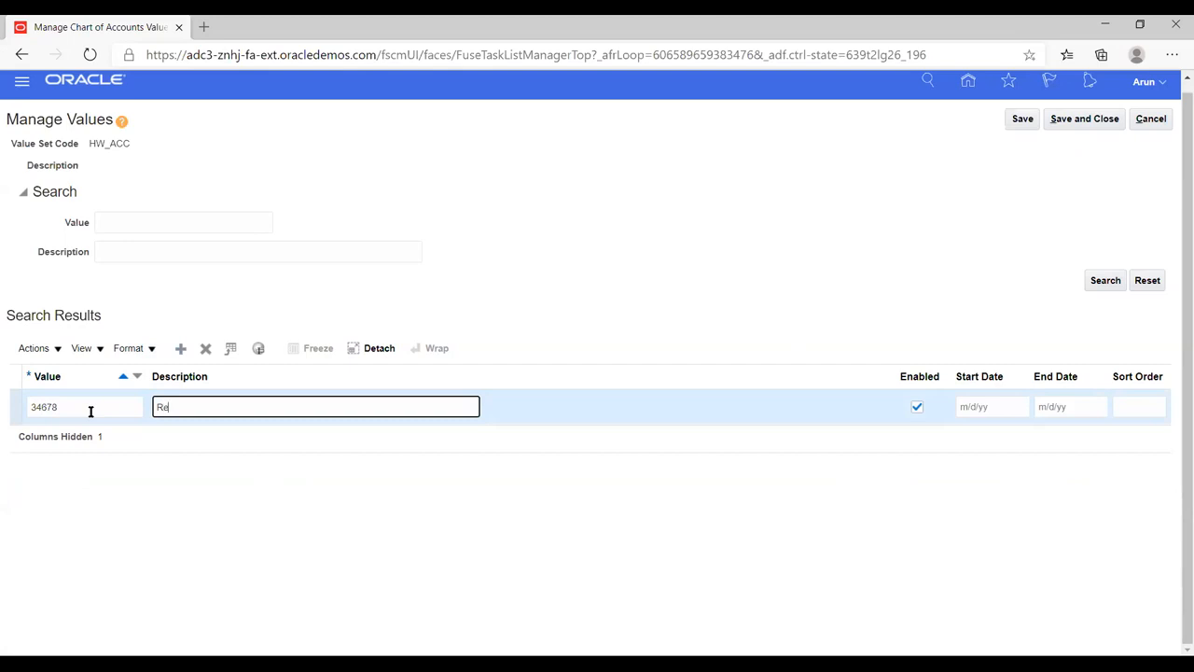
{"action": "type", "text": "tained Earnings"}
{"action": "left_click", "coordinate": [1024, 121]}
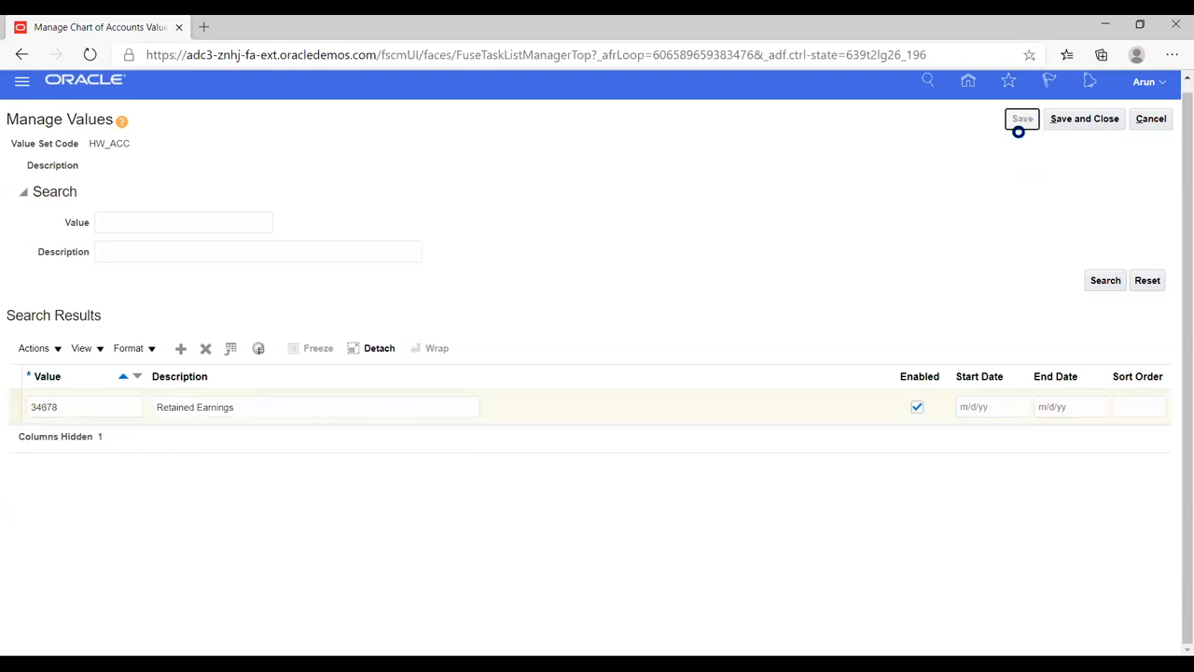
{"action": "left_click", "coordinate": [1078, 118]}
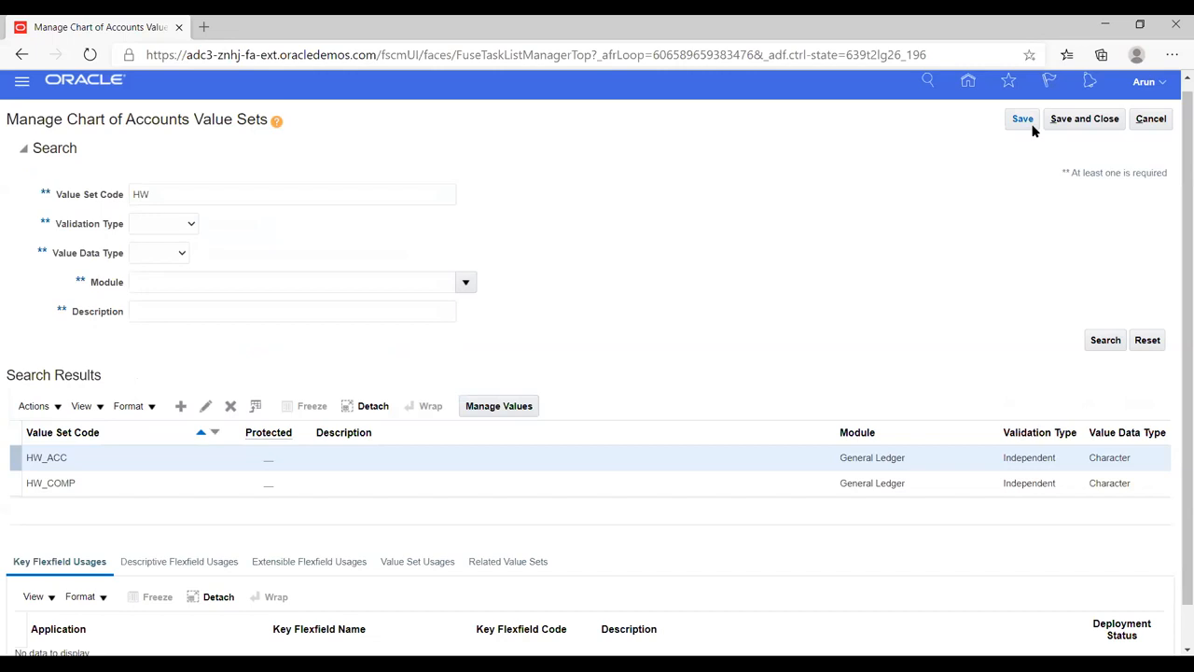
{"action": "left_click", "coordinate": [1085, 123]}
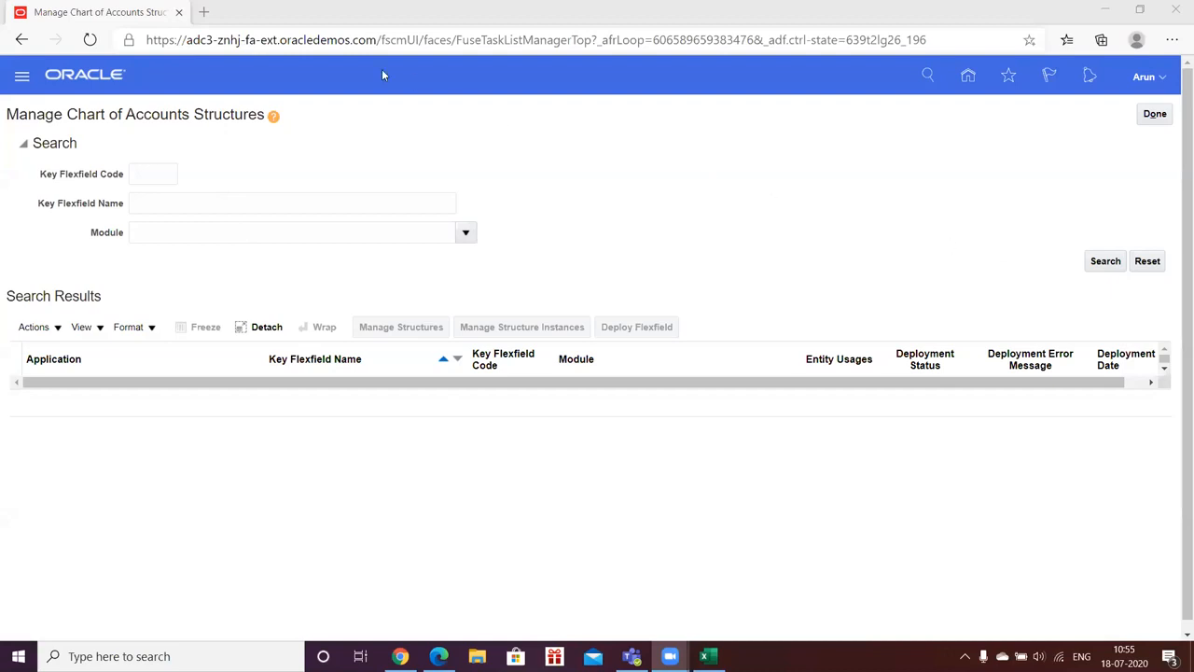
Step: Search the chart of accounts structures and open the Accounting Flexfield's structures
{"action": "left_click", "coordinate": [1107, 262]}
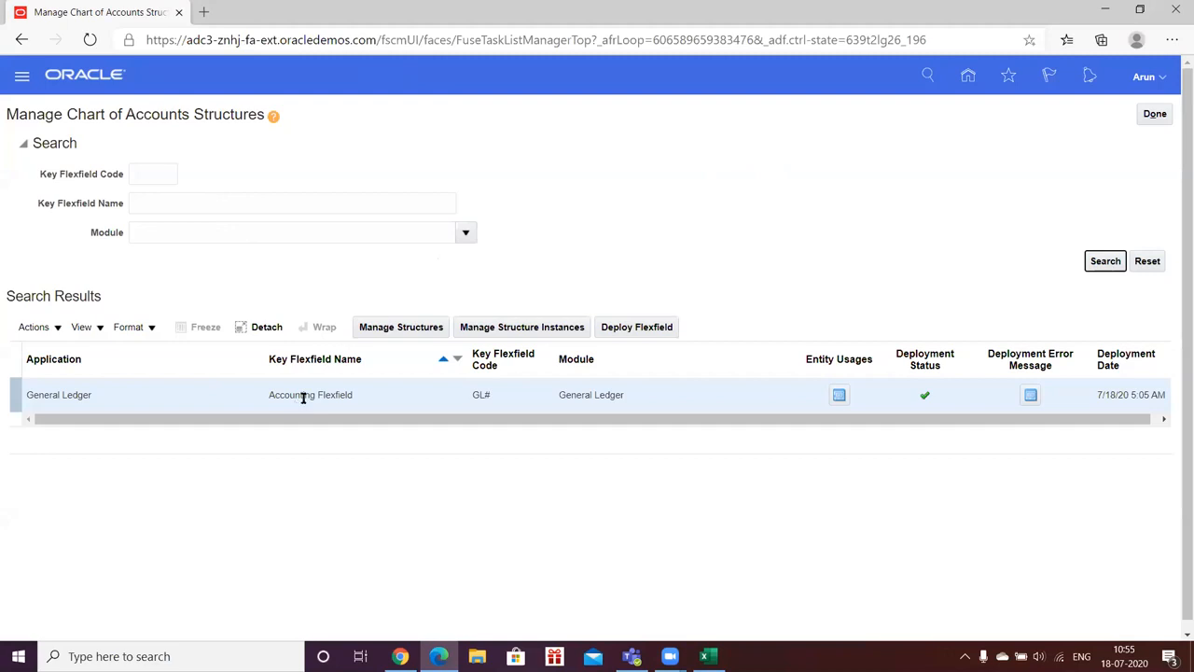
{"action": "left_click", "coordinate": [374, 330]}
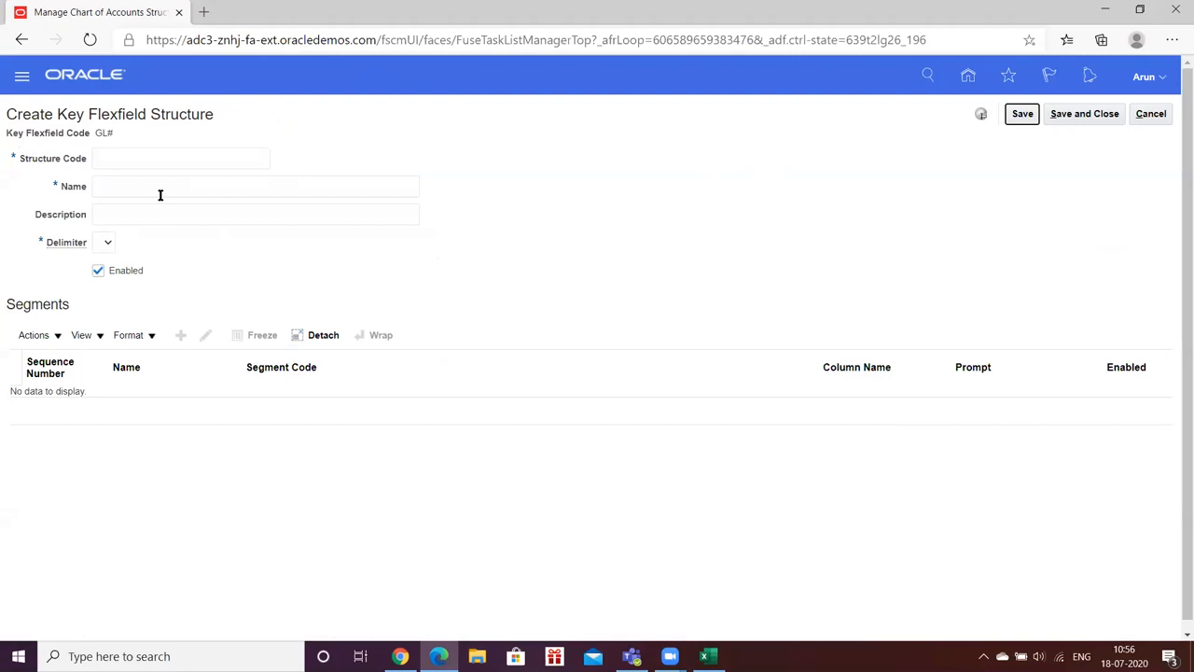
Step: Enter HW_KFF as the structure code, name and description
{"action": "left_click", "coordinate": [156, 159]}
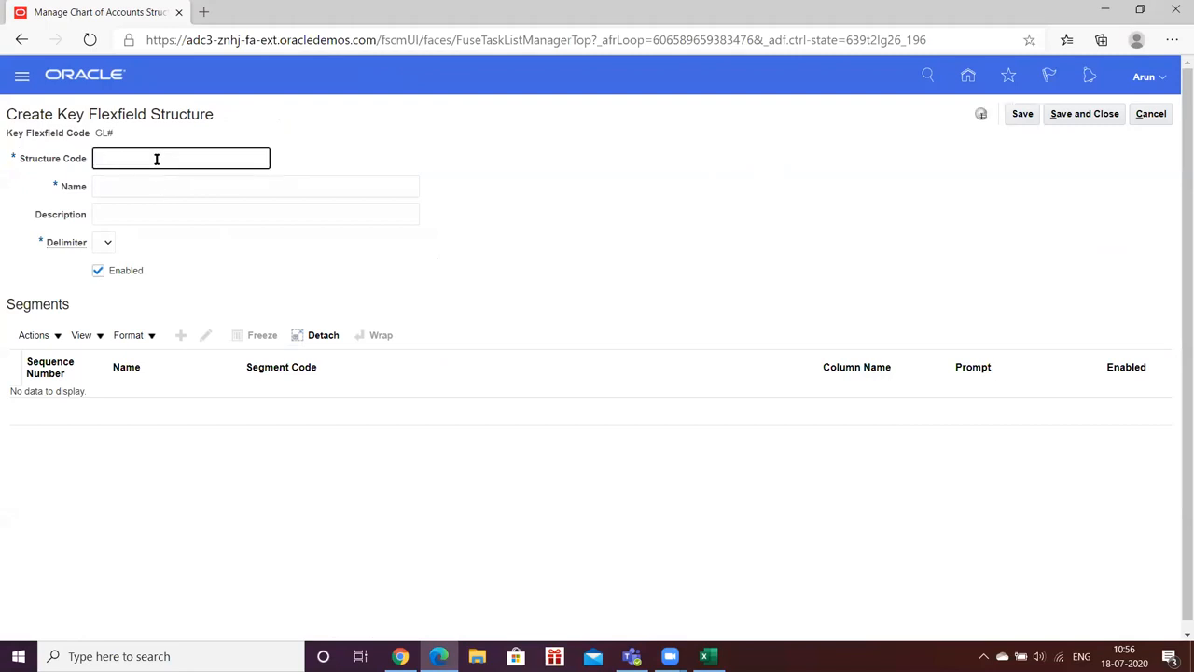
{"action": "type", "text": "HW_KFF"}
{"action": "key", "text": "ctrl+a"}
{"action": "key", "text": "ctrl+c"}
{"action": "key", "text": "Tab"}
{"action": "key", "text": "ctrl+v"}
{"action": "key", "text": "Tab"}
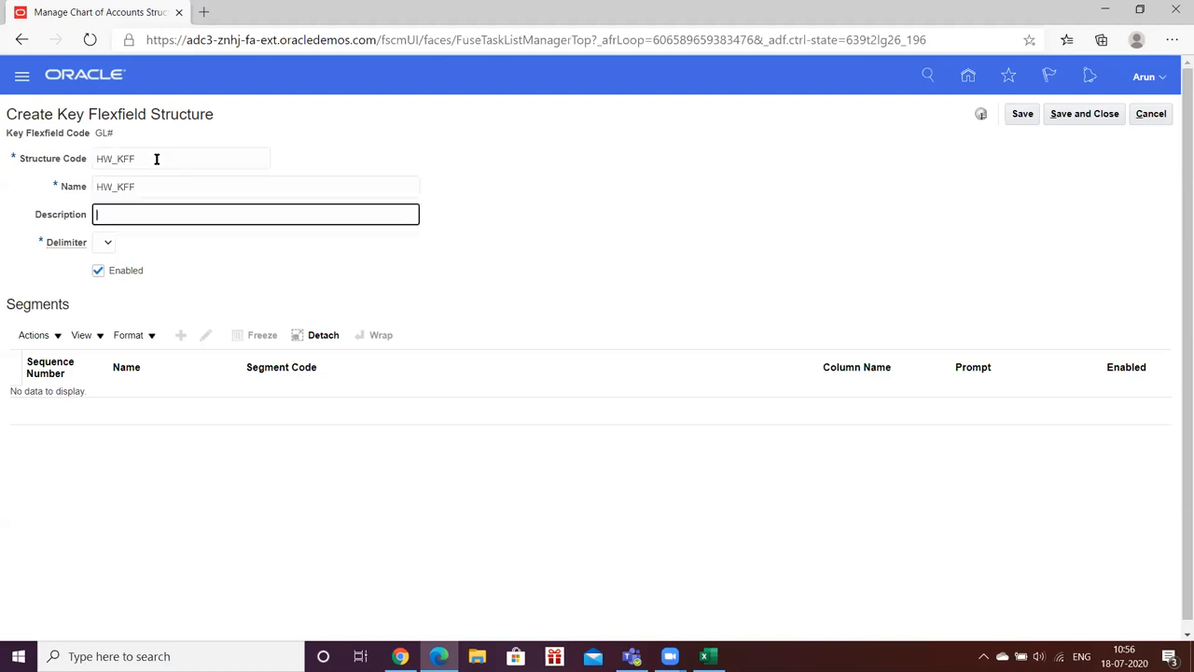
{"action": "key", "text": "ctrl+v"}
Step: Choose a period '.' as the structure's segment delimiter
{"action": "left_click", "coordinate": [106, 245]}
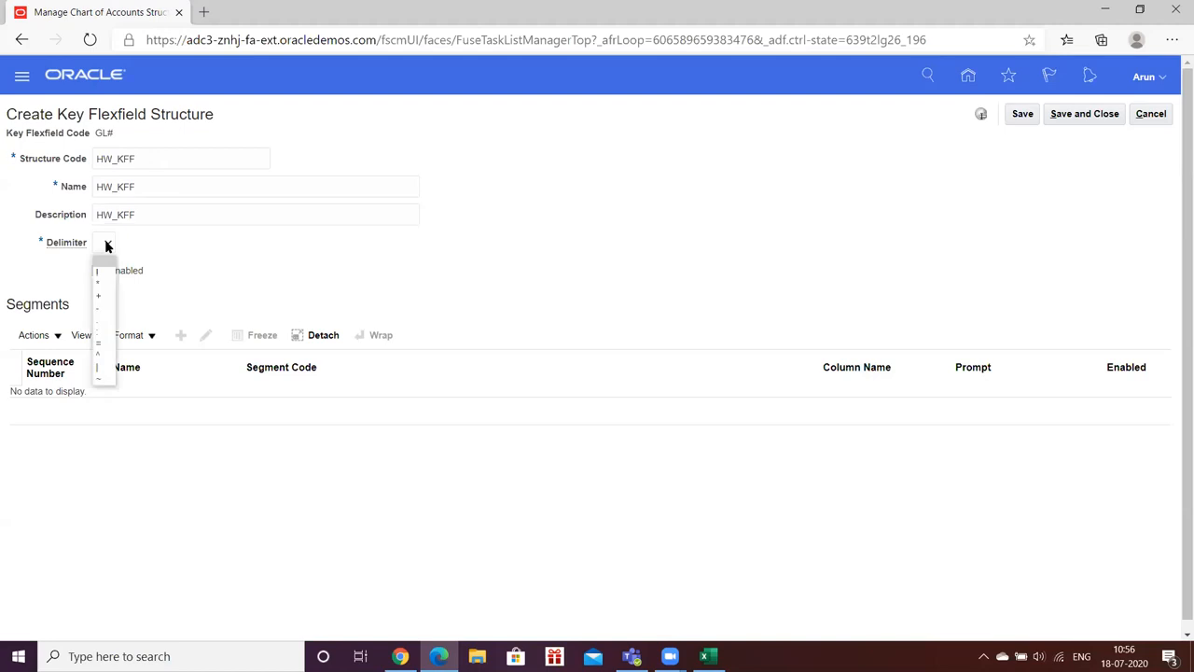
{"action": "left_click", "coordinate": [101, 317]}
{"action": "left_click", "coordinate": [234, 262]}
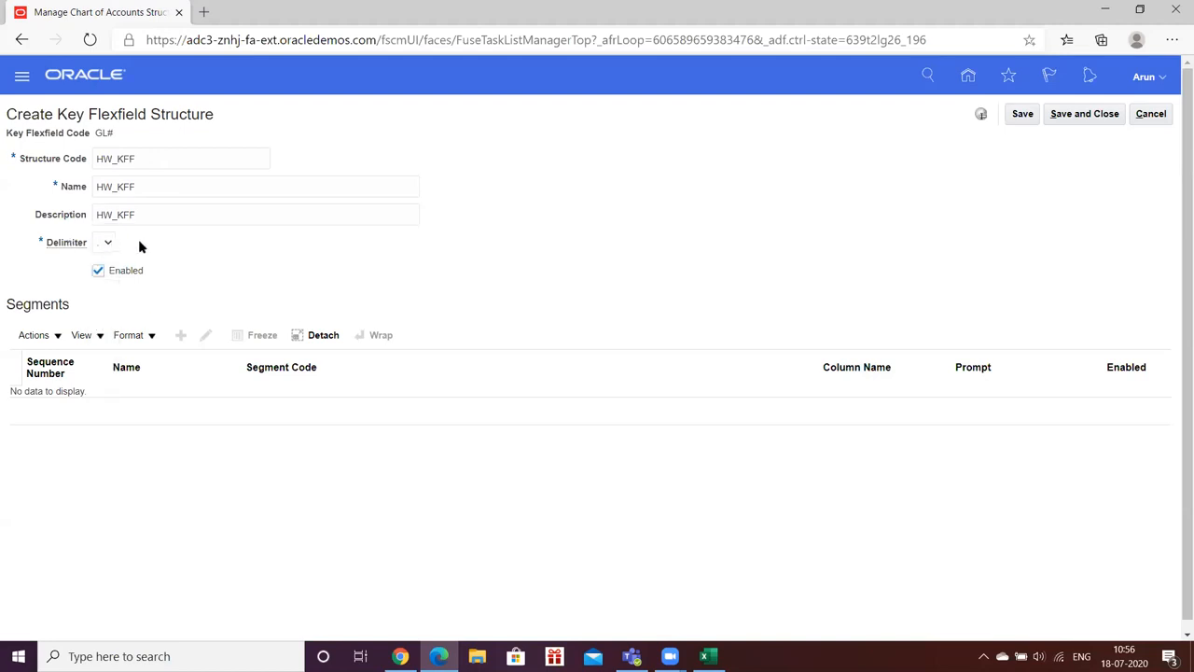
{"action": "left_click", "coordinate": [110, 244]}
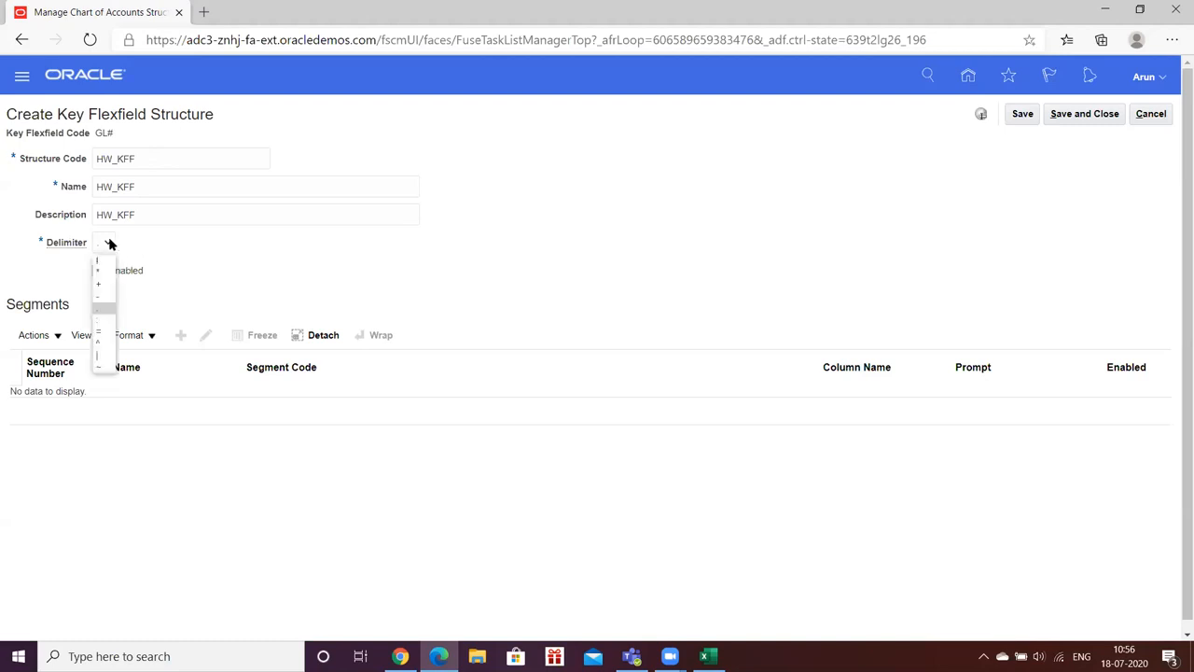
{"action": "left_click", "coordinate": [241, 262]}
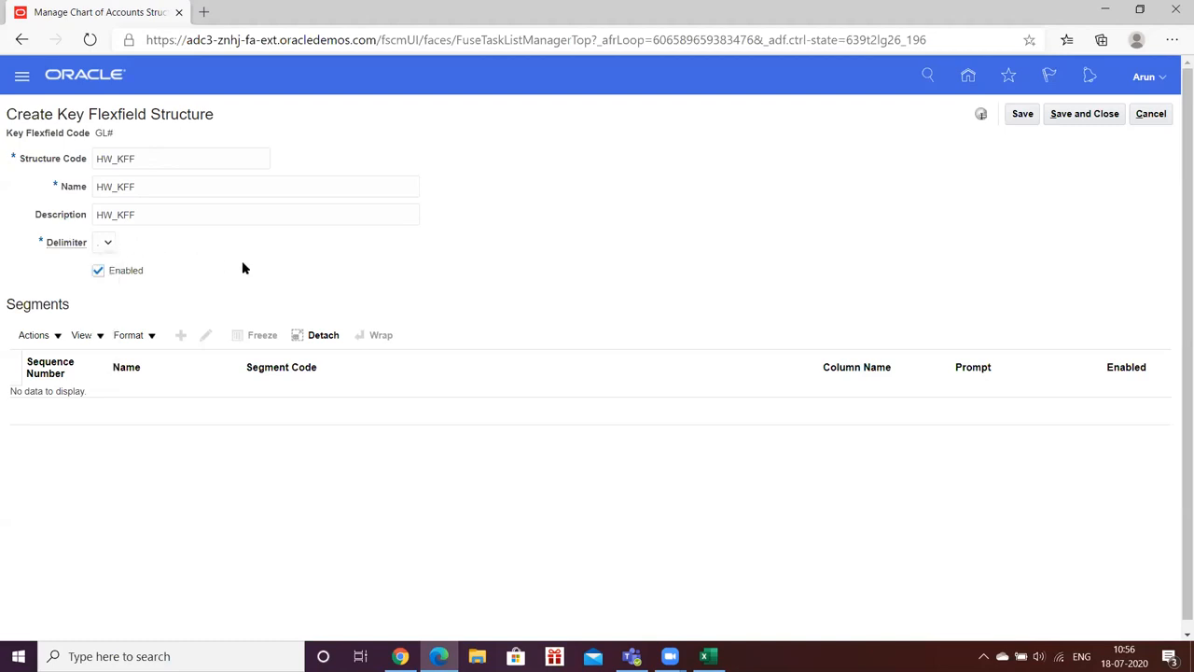
Step: Save the HW_KFF structure, keeping the period delimiter
{"action": "left_click", "coordinate": [1022, 115]}
{"action": "left_click", "coordinate": [108, 245]}
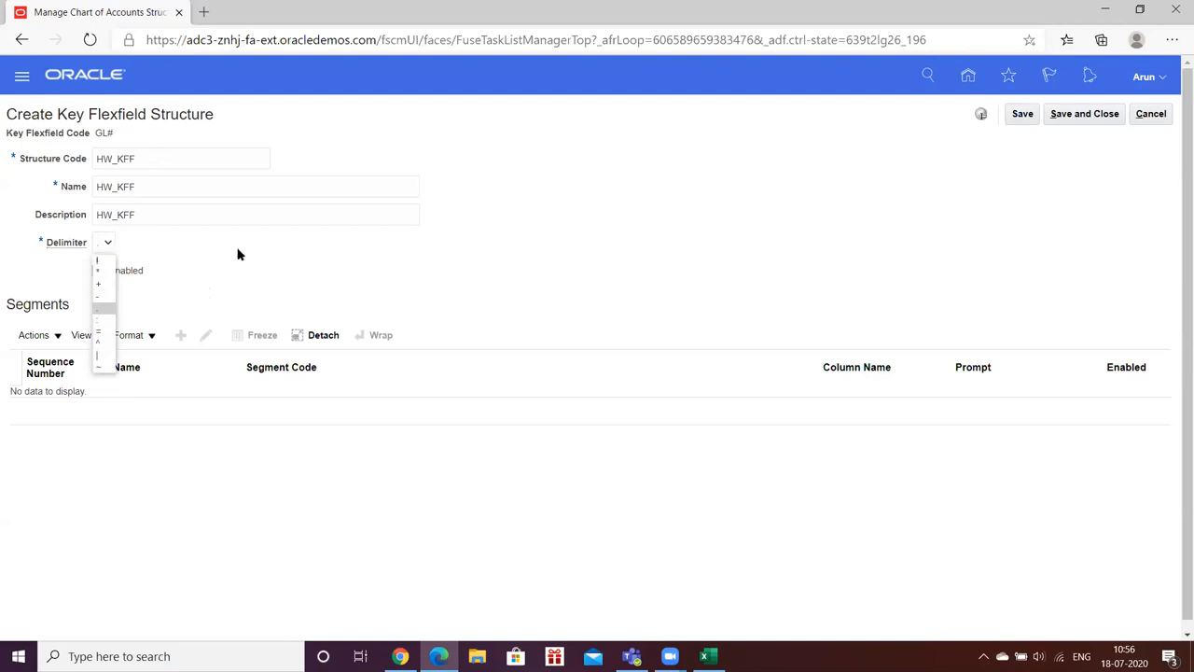
{"action": "left_click", "coordinate": [419, 257]}
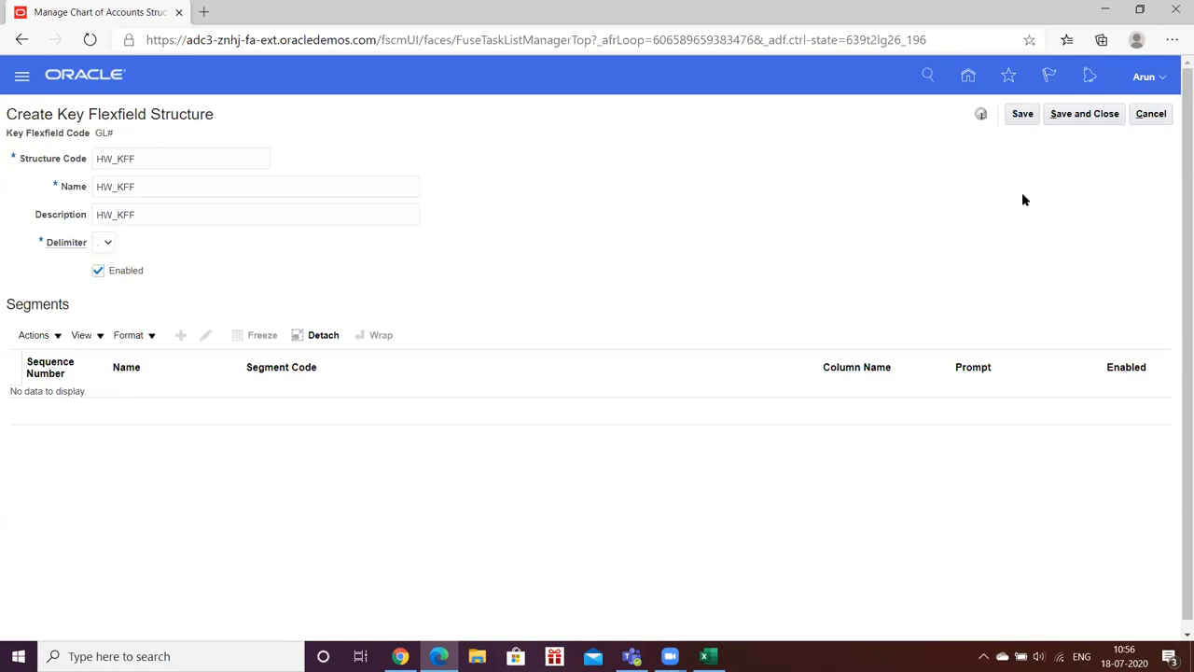
{"action": "left_click", "coordinate": [1023, 114]}
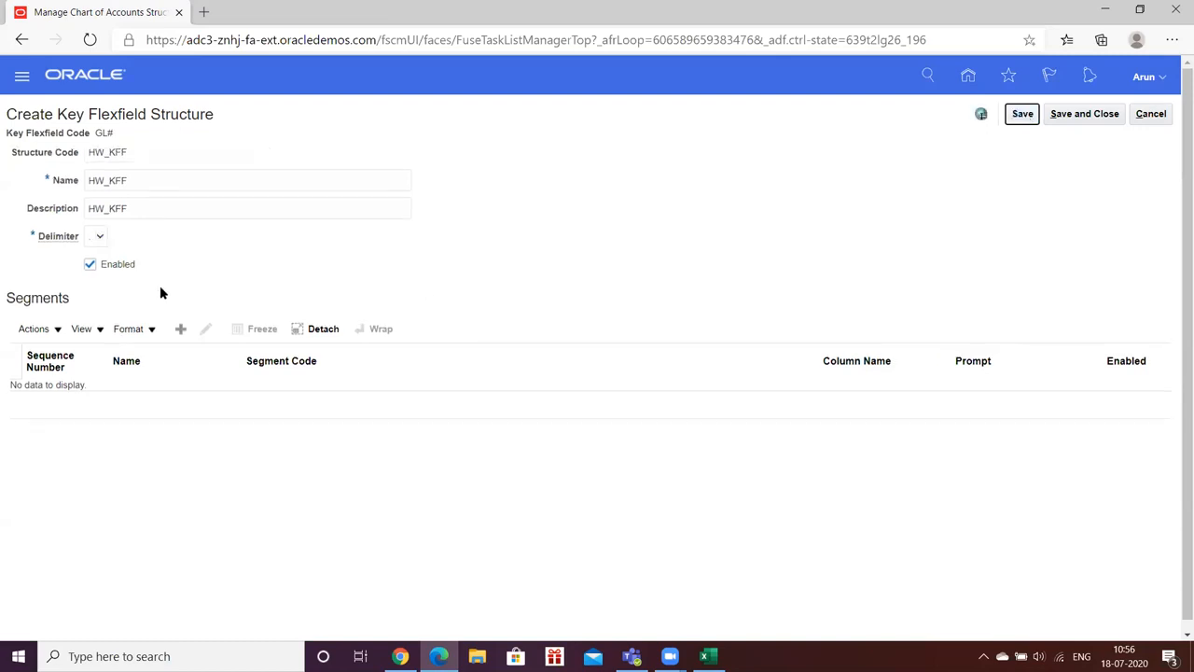
{"action": "left_click", "coordinate": [99, 238]}
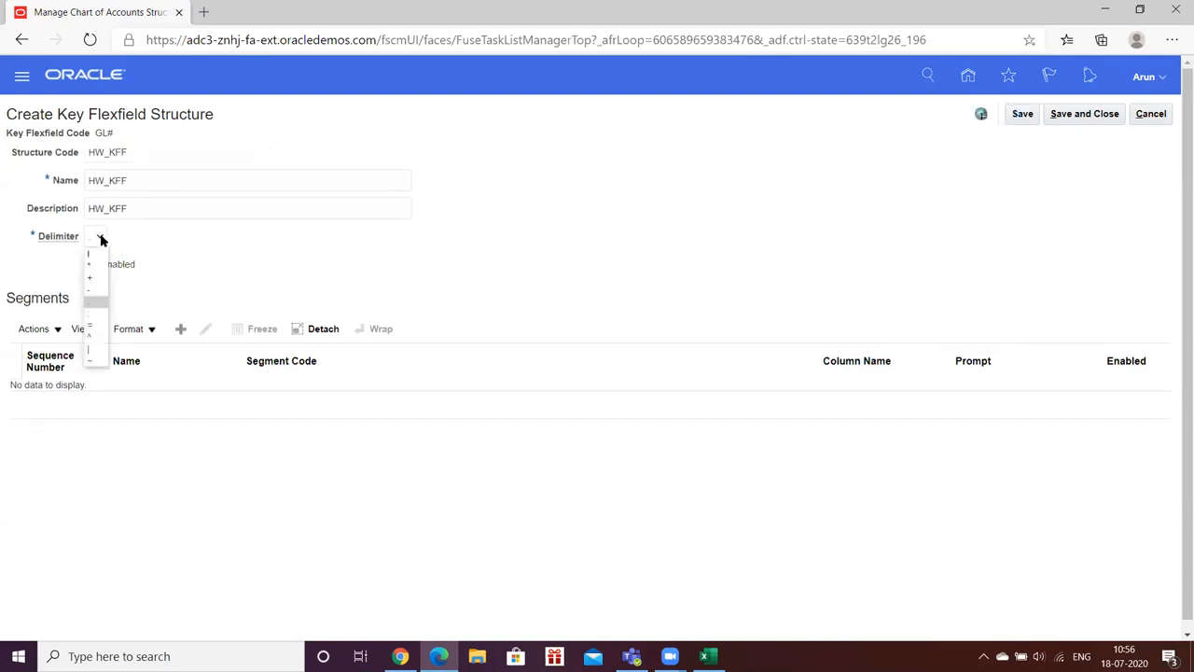
{"action": "left_click", "coordinate": [258, 261]}
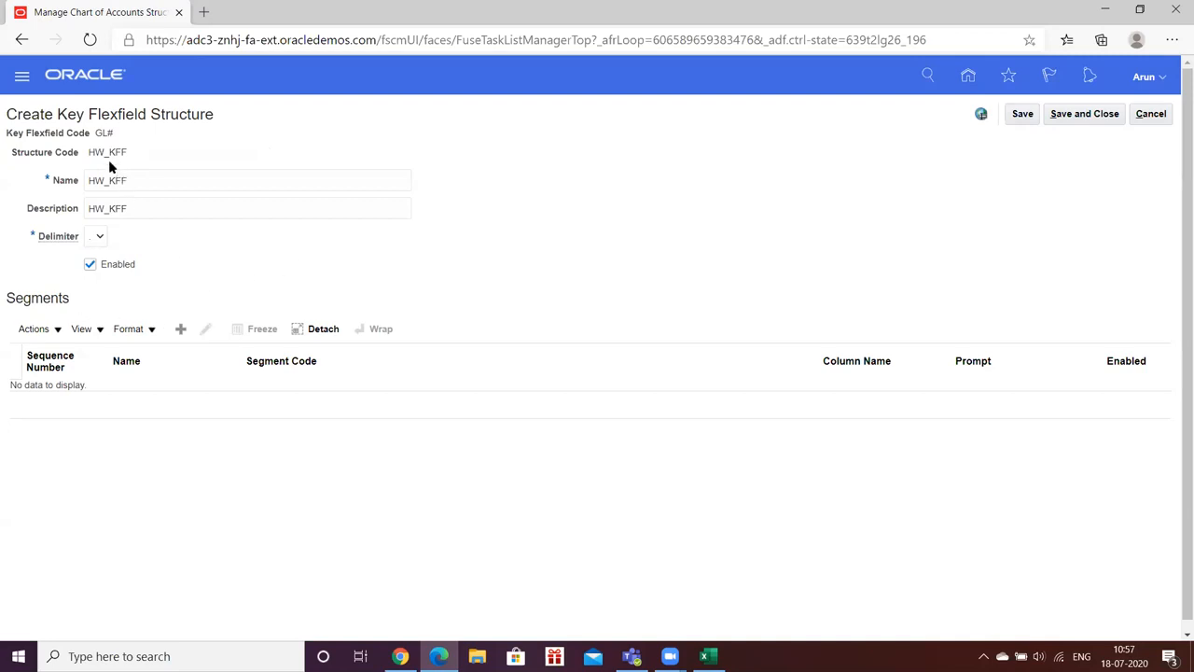
{"action": "left_click_drag", "start_coordinate": [90, 151], "coordinate": [137, 154]}
{"action": "left_click", "coordinate": [144, 150]}
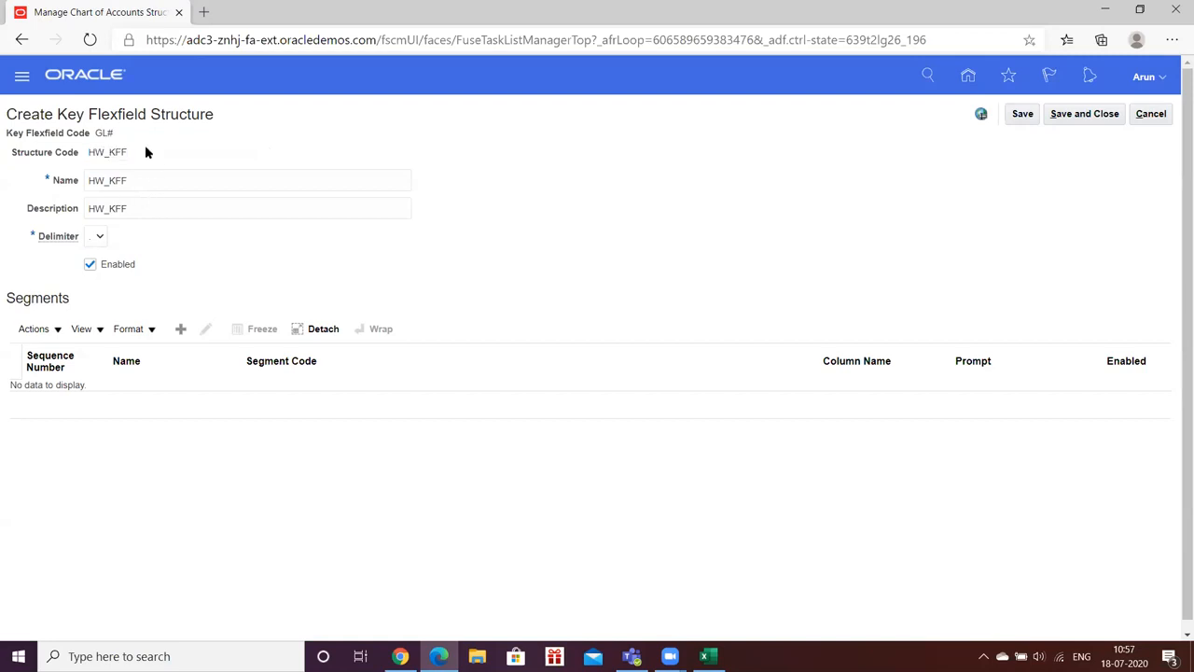
{"action": "left_click", "coordinate": [181, 331]}
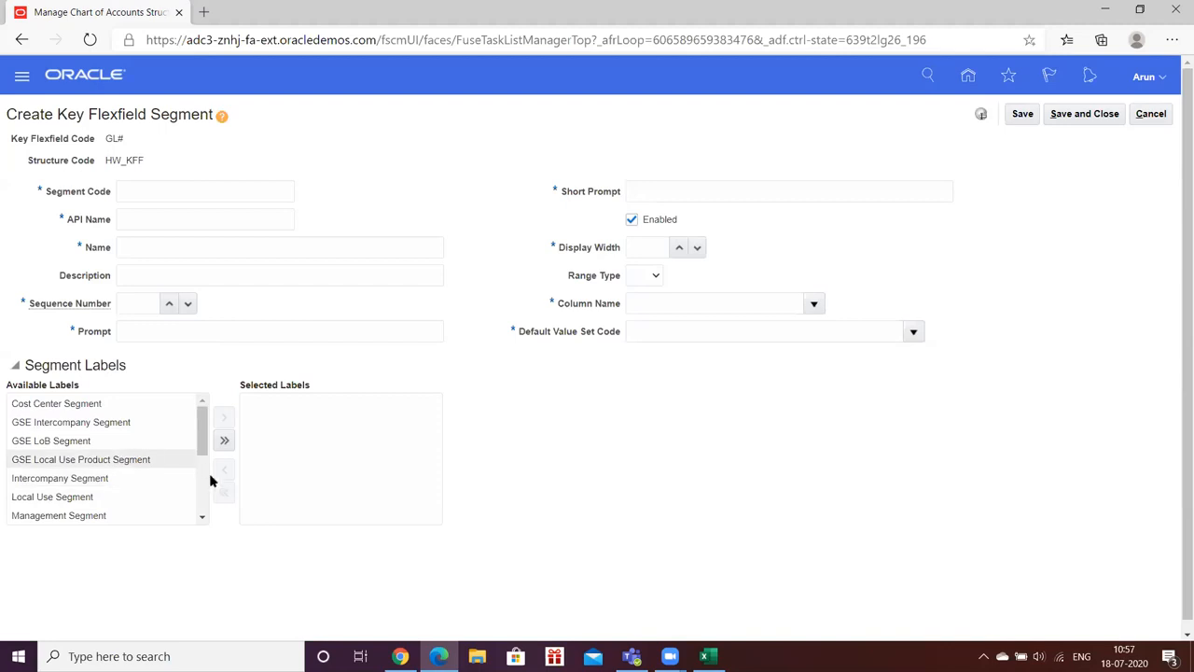
{"action": "left_click", "coordinate": [203, 517]}
{"action": "left_click", "coordinate": [202, 517]}
{"action": "left_click", "coordinate": [203, 517]}
{"action": "left_click", "coordinate": [202, 517]}
{"action": "left_click", "coordinate": [203, 517]}
{"action": "left_click", "coordinate": [203, 517]}
{"action": "left_click", "coordinate": [203, 517]}
{"action": "left_click", "coordinate": [203, 519]}
{"action": "left_click", "coordinate": [203, 519]}
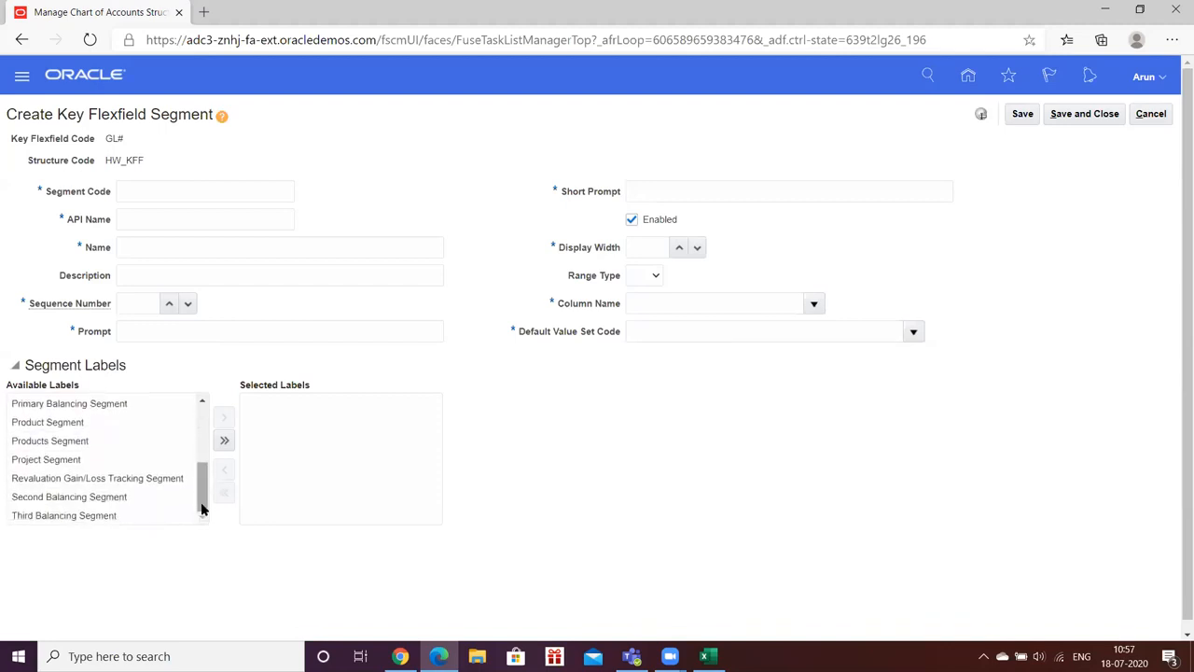
{"action": "left_click_drag", "start_coordinate": [201, 506], "coordinate": [200, 437]}
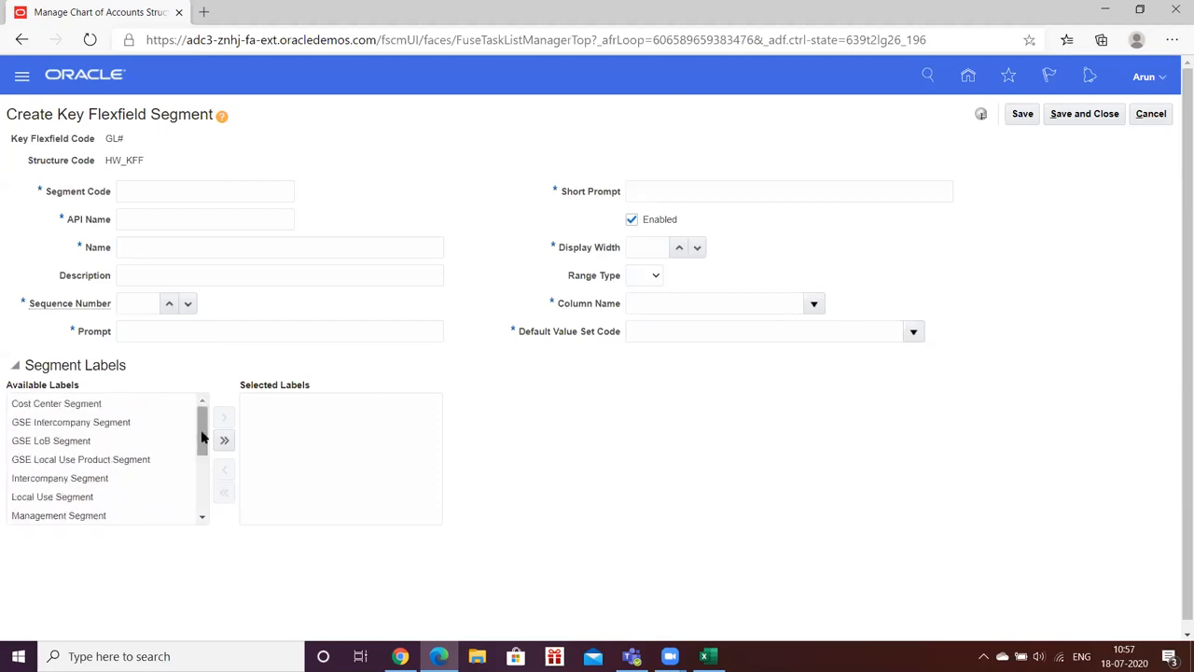
{"action": "left_click_drag", "start_coordinate": [202, 437], "coordinate": [214, 475]}
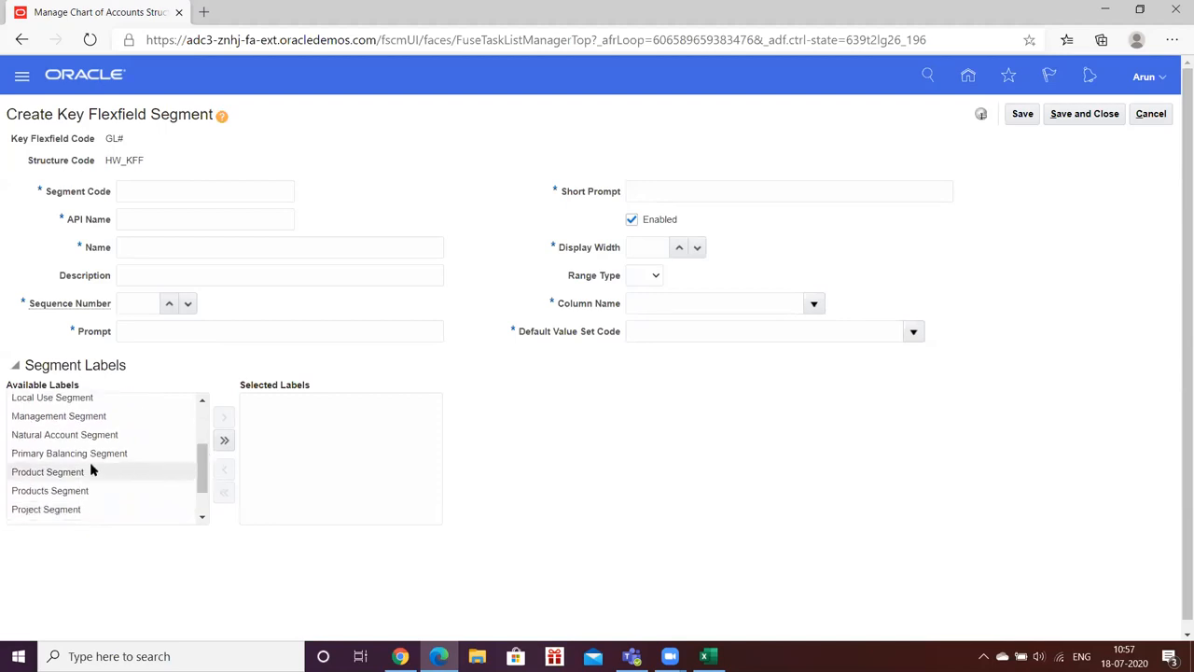
{"action": "left_click_drag", "start_coordinate": [203, 464], "coordinate": [202, 482]}
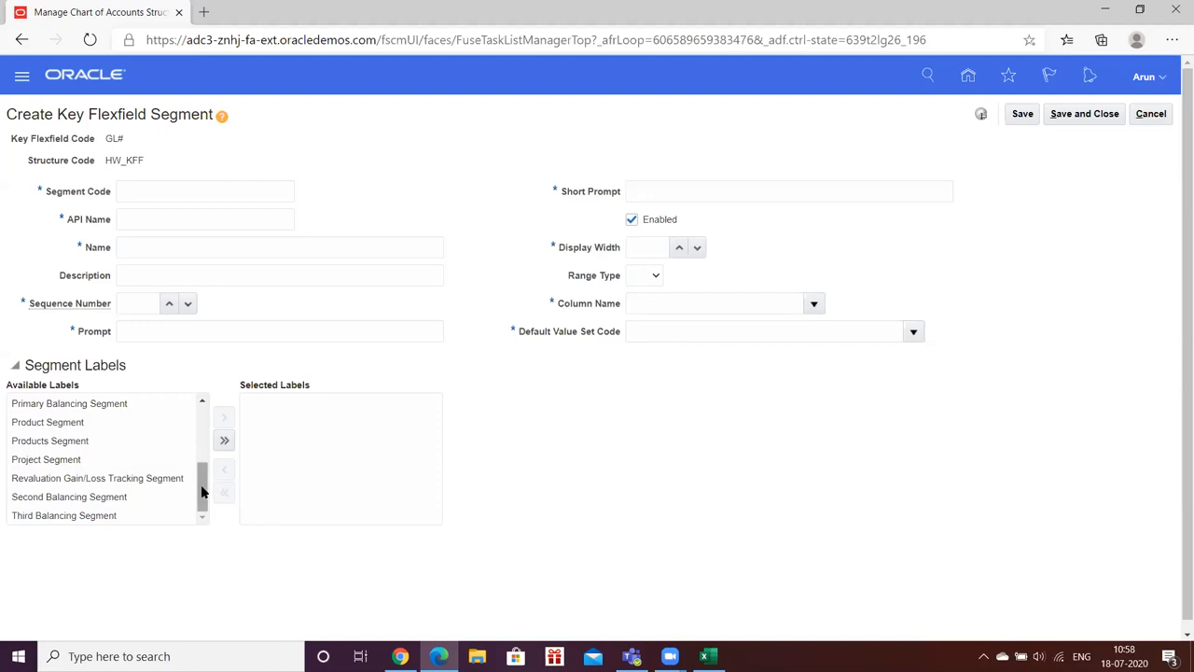
{"action": "left_click_drag", "start_coordinate": [201, 497], "coordinate": [198, 464]}
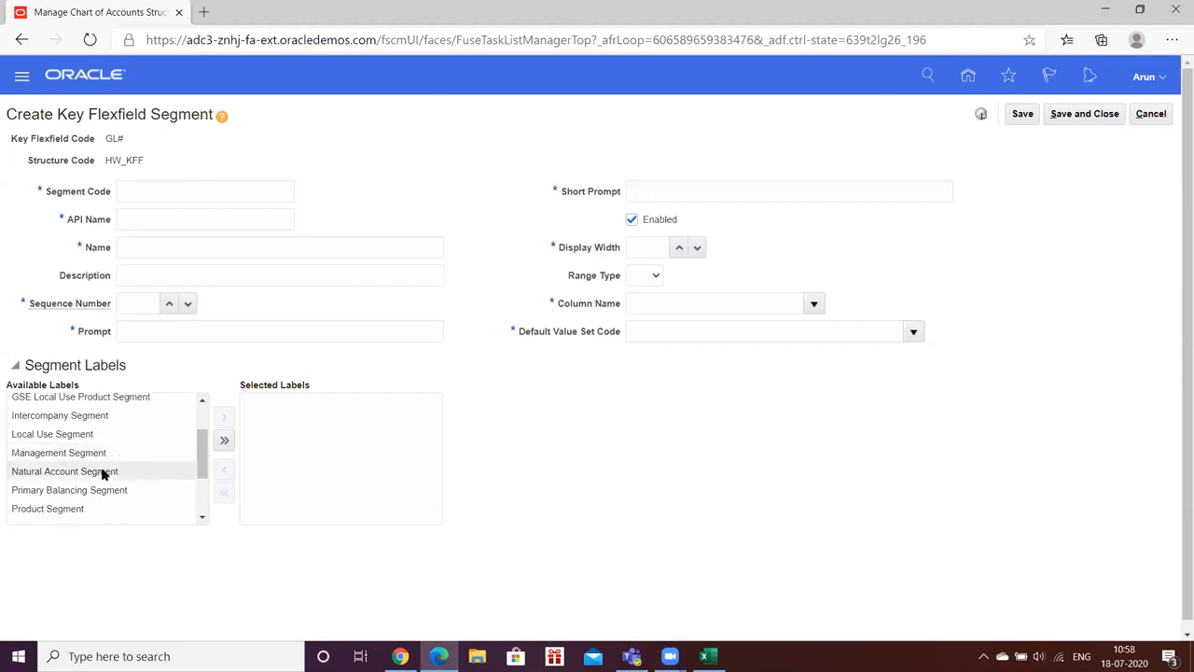
{"action": "left_click_drag", "start_coordinate": [200, 458], "coordinate": [201, 432]}
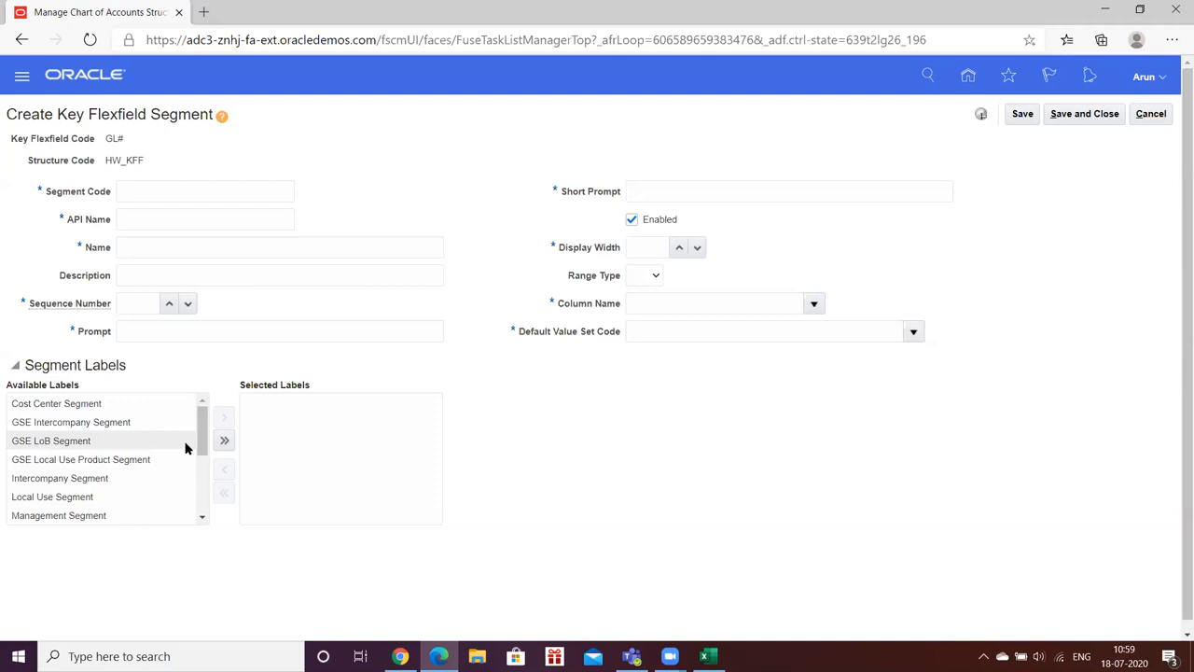
{"action": "scroll", "coordinate": [185, 449], "scroll_direction": "down", "scroll_amount": 3}
{"action": "scroll", "coordinate": [185, 449], "scroll_direction": "up", "scroll_amount": 3}
Step: Enter HW_COMP as segment code, name, prompt and short prompt, with sequence number 1
{"action": "left_click", "coordinate": [162, 189]}
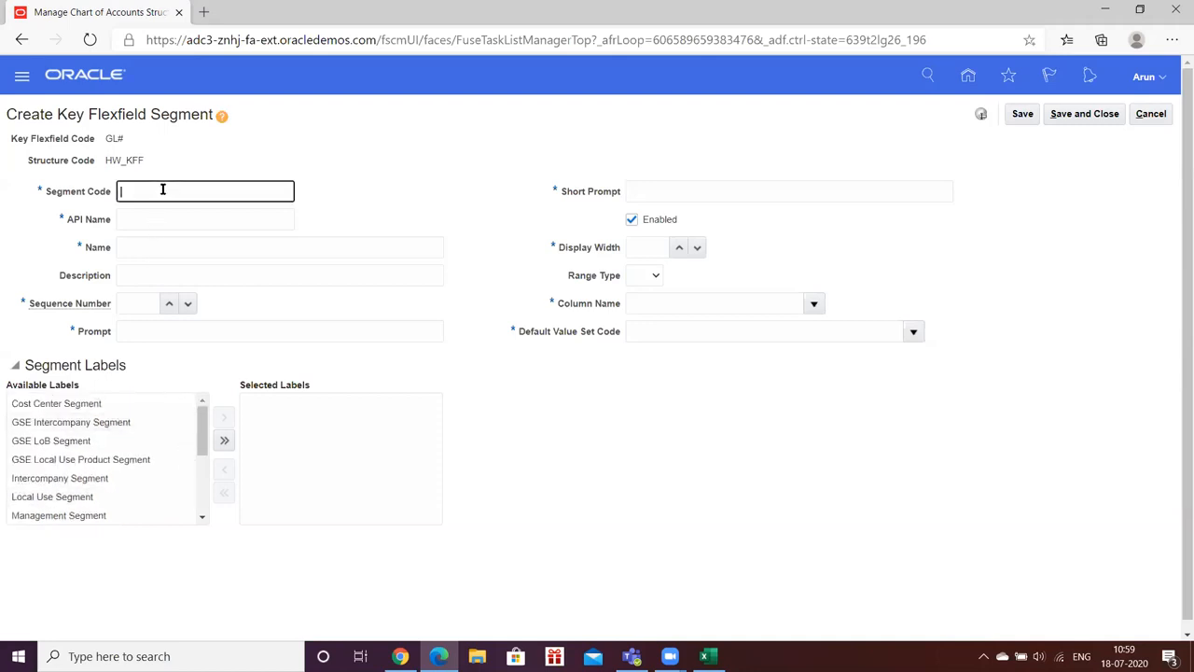
{"action": "type", "text": "HW_COMP"}
{"action": "double_click", "coordinate": [162, 190]}
{"action": "key", "text": "ctrl+c"}
{"action": "key", "text": "Tab"}
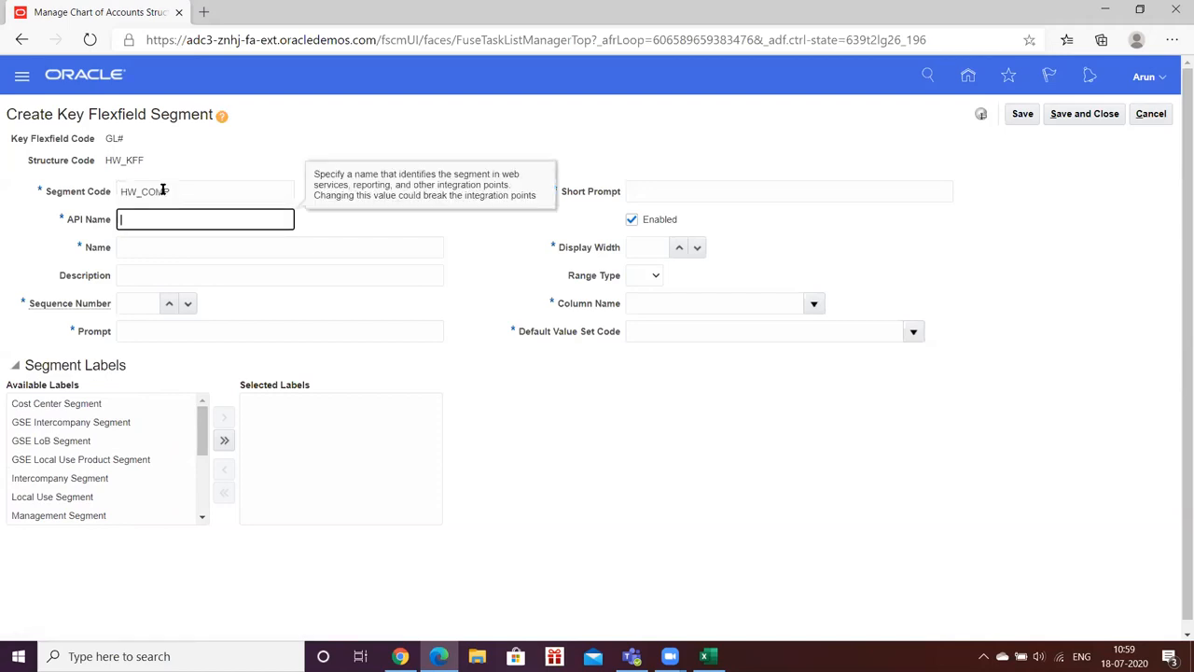
{"action": "left_click", "coordinate": [169, 247]}
{"action": "type", "text": "HW_COMP"}
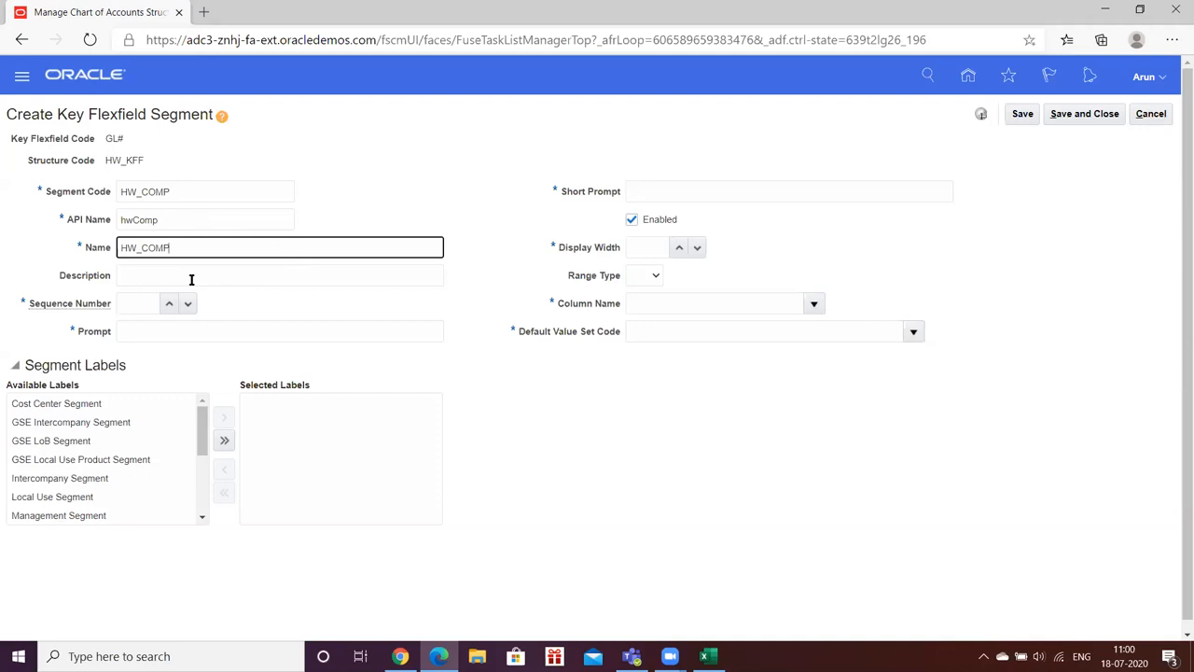
{"action": "left_click", "coordinate": [168, 303]}
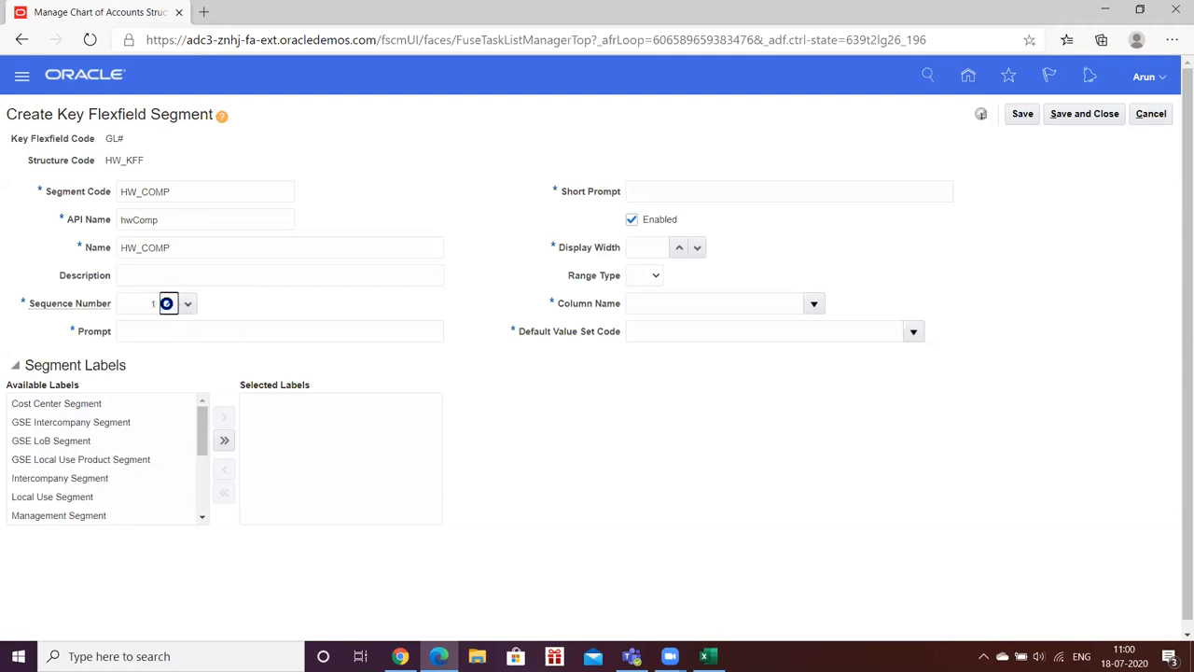
{"action": "left_click", "coordinate": [143, 331]}
{"action": "key", "text": "ctrl+v"}
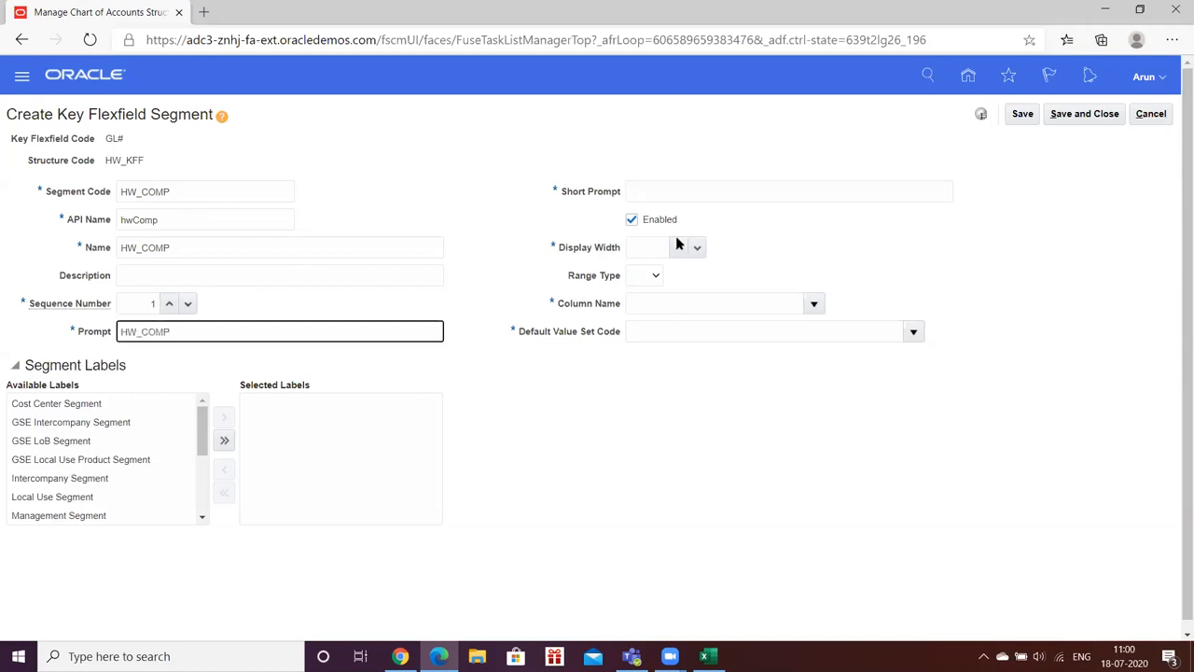
{"action": "left_click", "coordinate": [676, 193]}
{"action": "key", "text": "ctrl+v"}
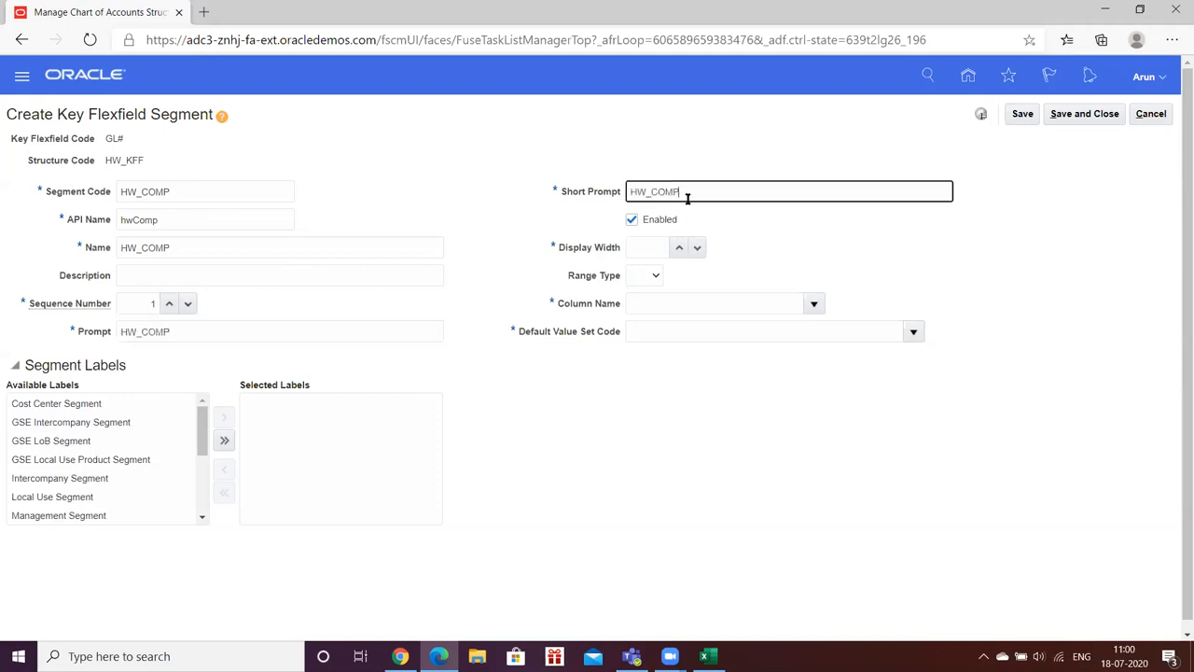
{"action": "left_click", "coordinate": [748, 237]}
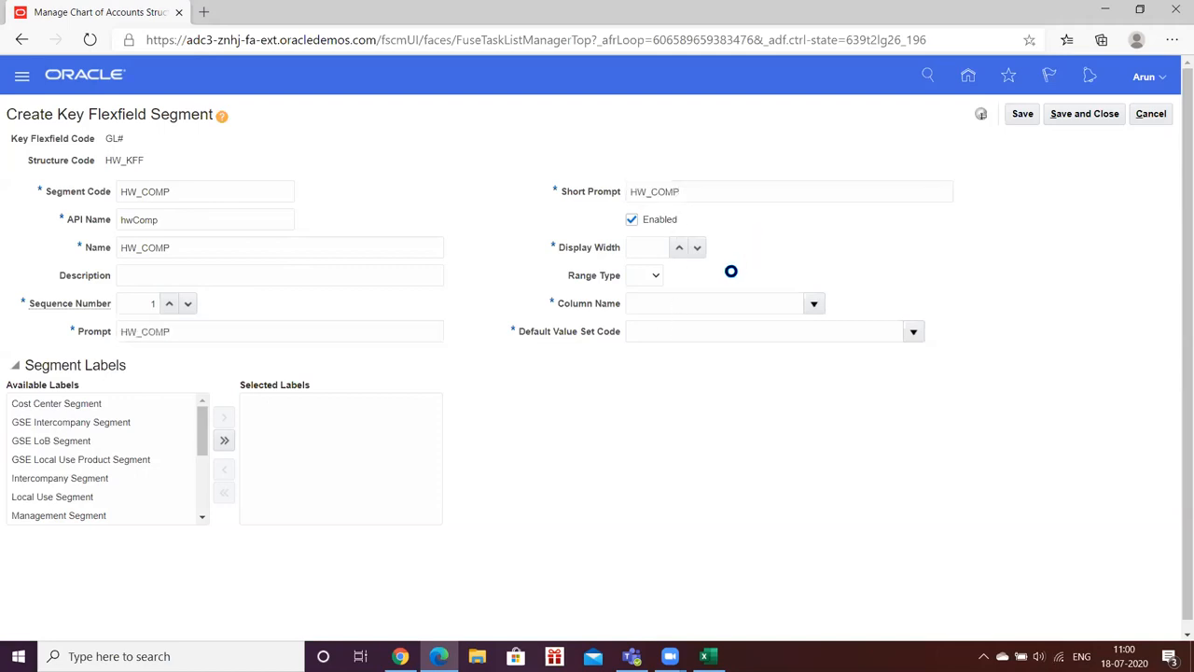
Step: Raise the HW_COMP display width to 10 and map it to column SEGMENT1
{"action": "left_click", "coordinate": [678, 249]}
{"action": "left_click", "coordinate": [678, 249]}
{"action": "left_click", "coordinate": [678, 249]}
{"action": "left_click", "coordinate": [814, 303]}
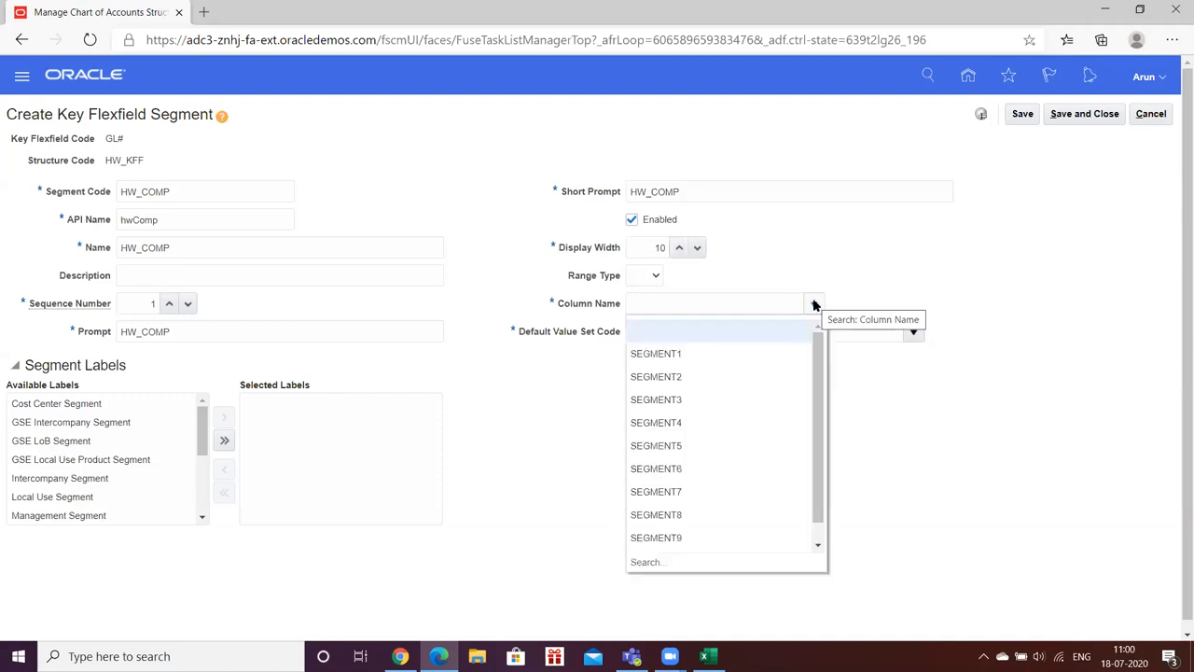
{"action": "left_click", "coordinate": [656, 355]}
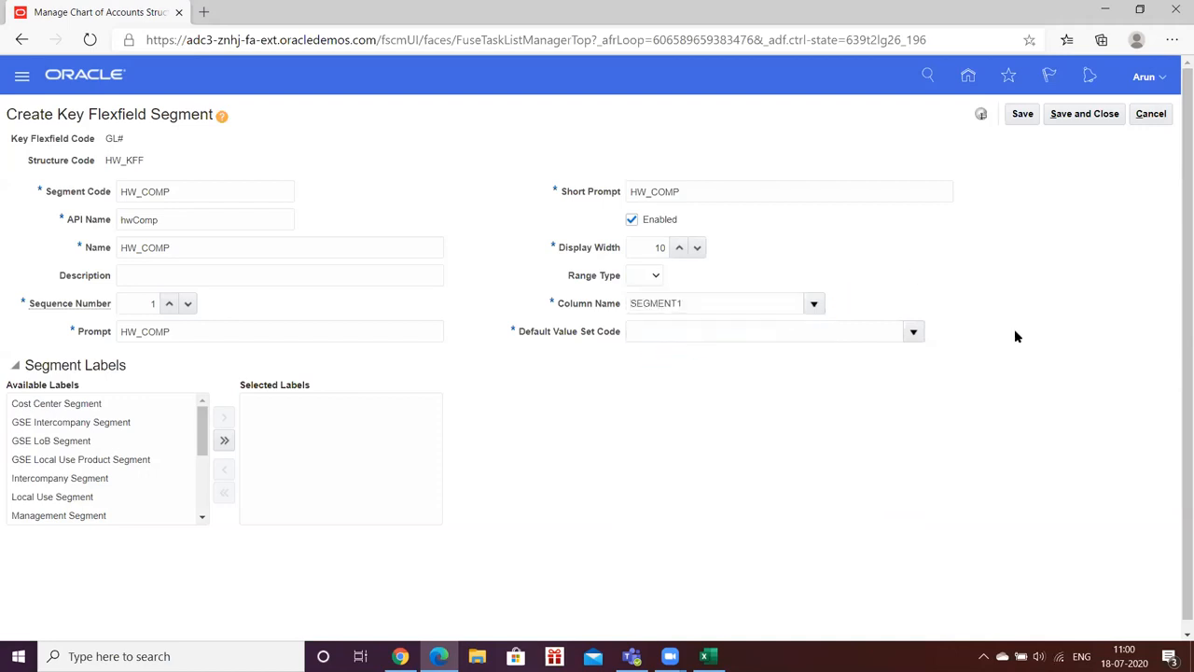
{"action": "scroll", "coordinate": [996, 311], "scroll_direction": "down", "scroll_amount": 1}
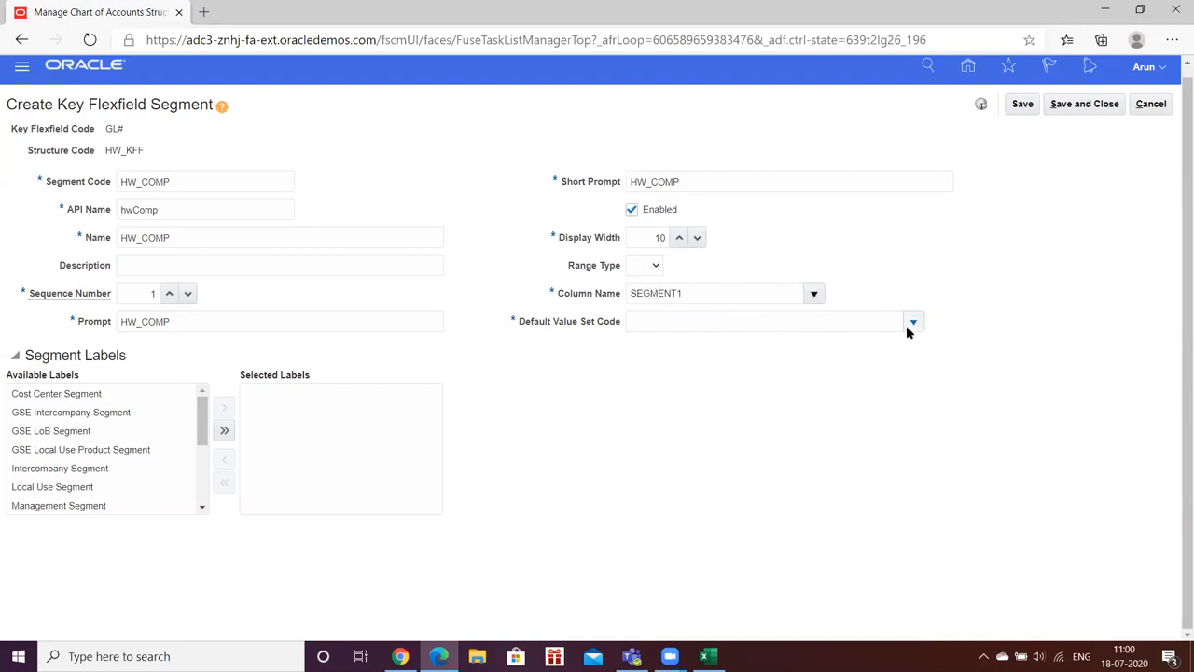
Step: Type 'hw_' as the default value set code and open the full value set search
{"action": "left_click", "coordinate": [874, 321]}
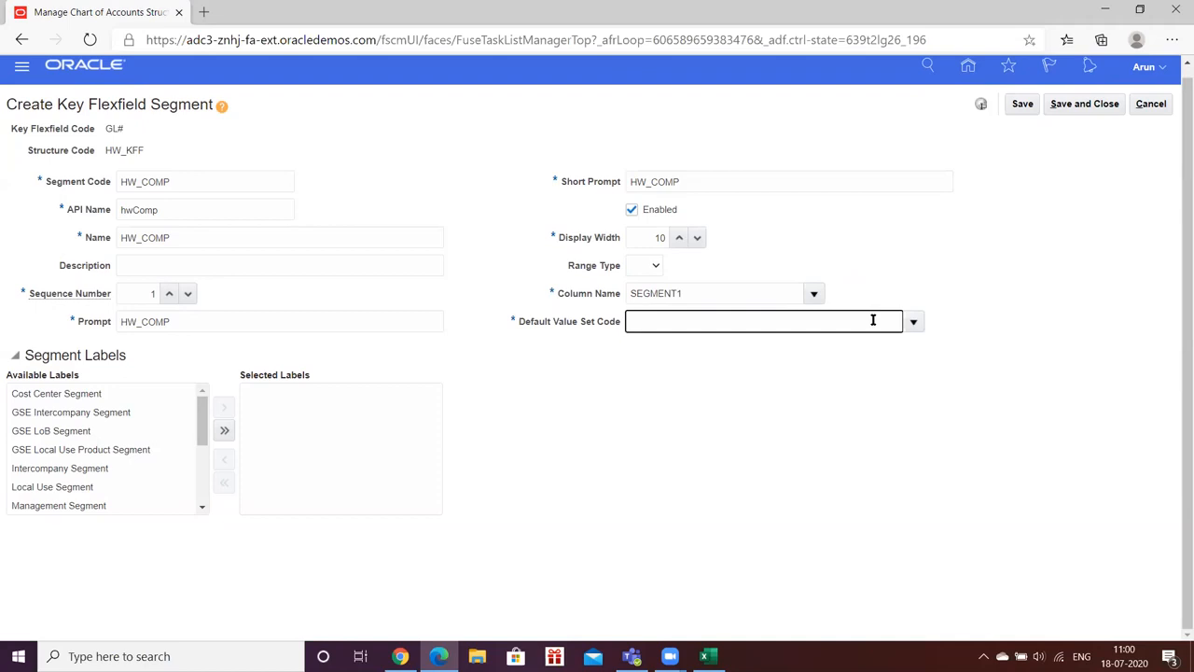
{"action": "type", "text": "hw_"}
{"action": "key", "text": "Tab"}
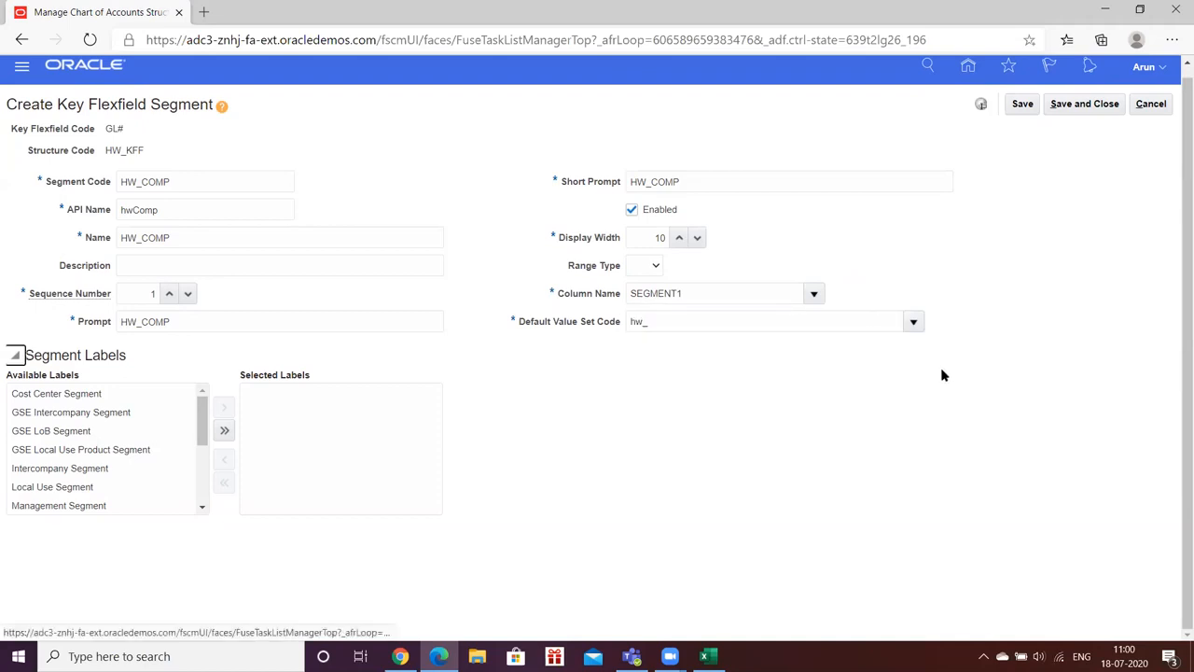
{"action": "left_click", "coordinate": [915, 322]}
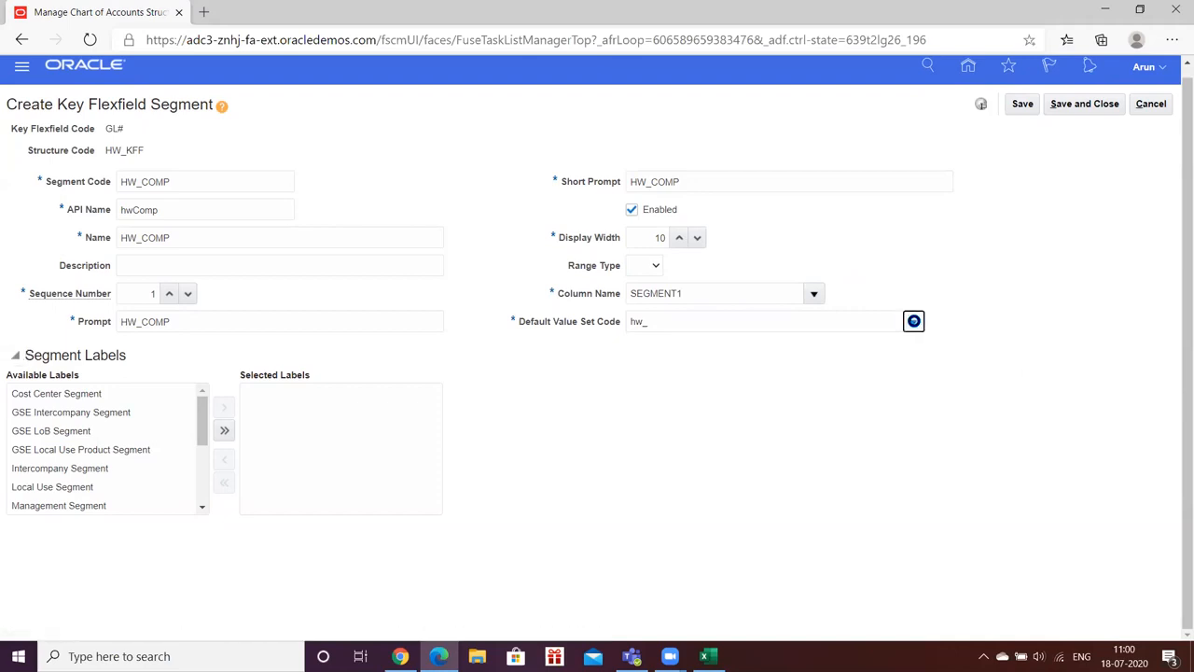
{"action": "left_click", "coordinate": [719, 320]}
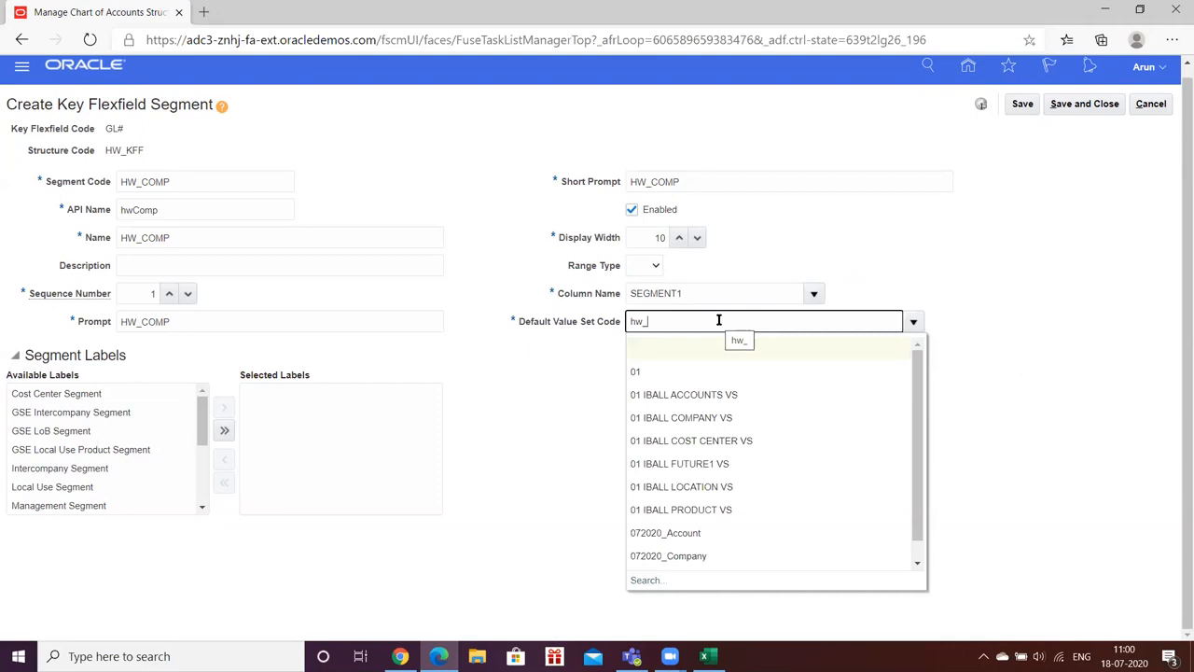
{"action": "left_click", "coordinate": [634, 580]}
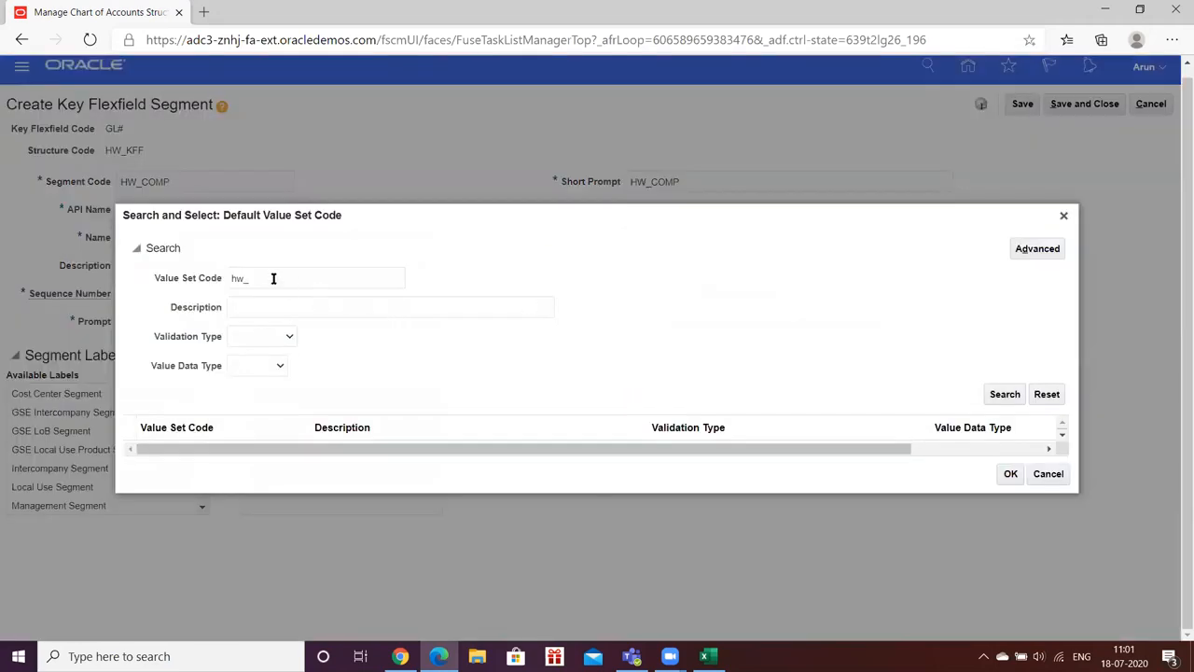
Step: Search for 'HW_' value sets and select HW_COMP as the default value set
{"action": "left_click", "coordinate": [265, 277]}
{"action": "type", "text": "COMP"}
{"action": "key", "text": "BackSpace"}
{"action": "key", "text": "BackSpace"}
{"action": "key", "text": "BackSpace"}
{"action": "key", "text": "BackSpace"}
{"action": "key", "text": "BackSpace"}
{"action": "key", "text": "BackSpace"}
{"action": "key", "text": "BackSpace"}
{"action": "type", "text": "HW_COM"}
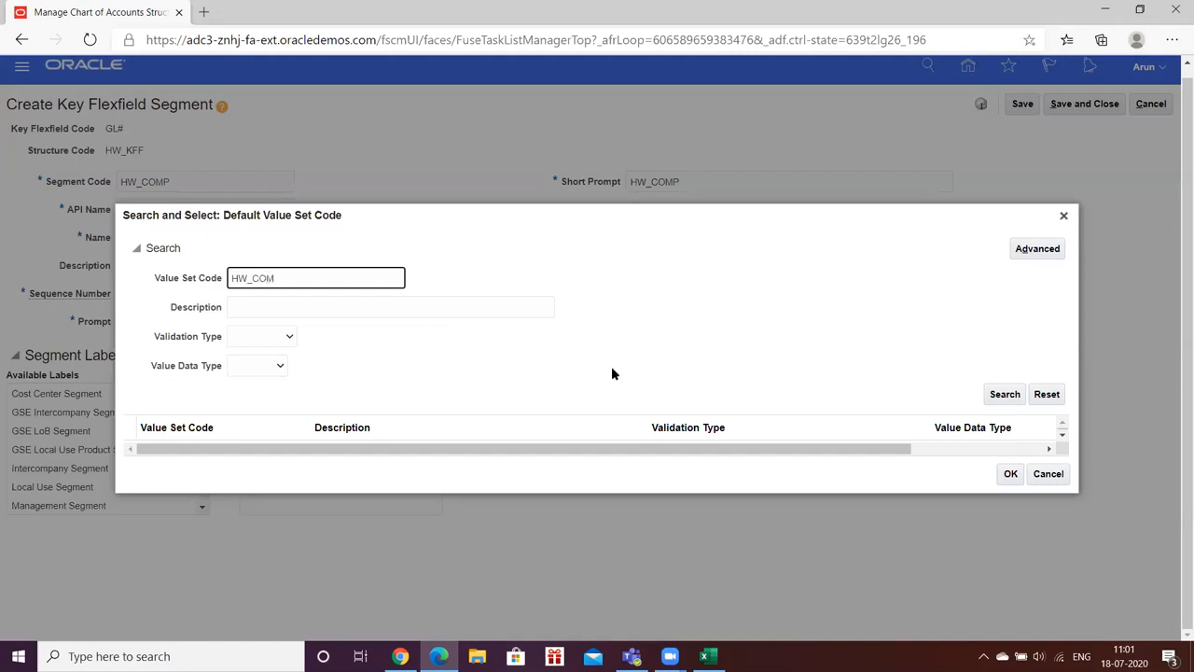
{"action": "left_click", "coordinate": [1005, 394]}
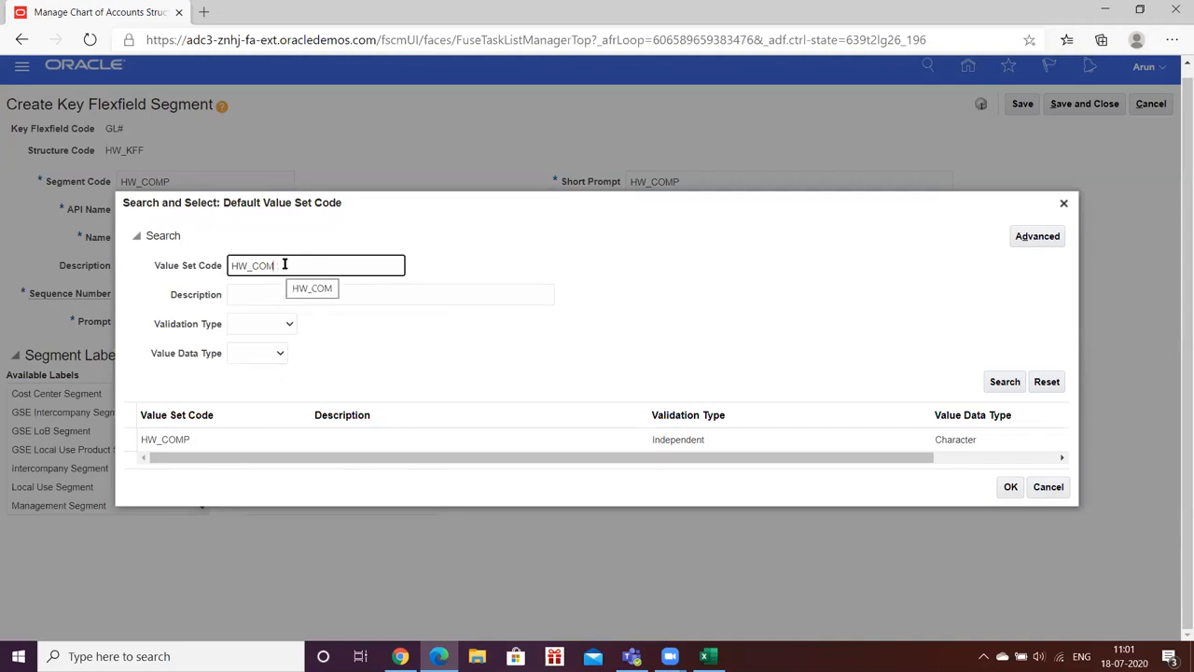
{"action": "key", "text": "BackSpace"}
{"action": "key", "text": "BackSpace"}
{"action": "key", "text": "BackSpace"}
{"action": "left_click", "coordinate": [1015, 384]}
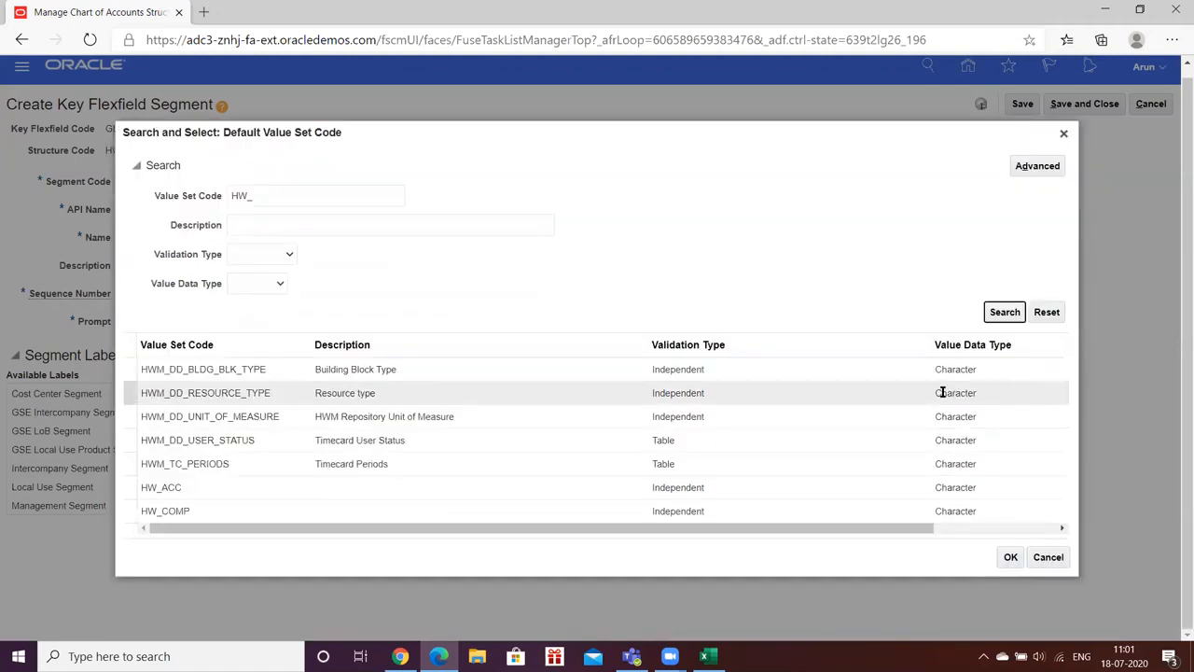
{"action": "left_click", "coordinate": [169, 509]}
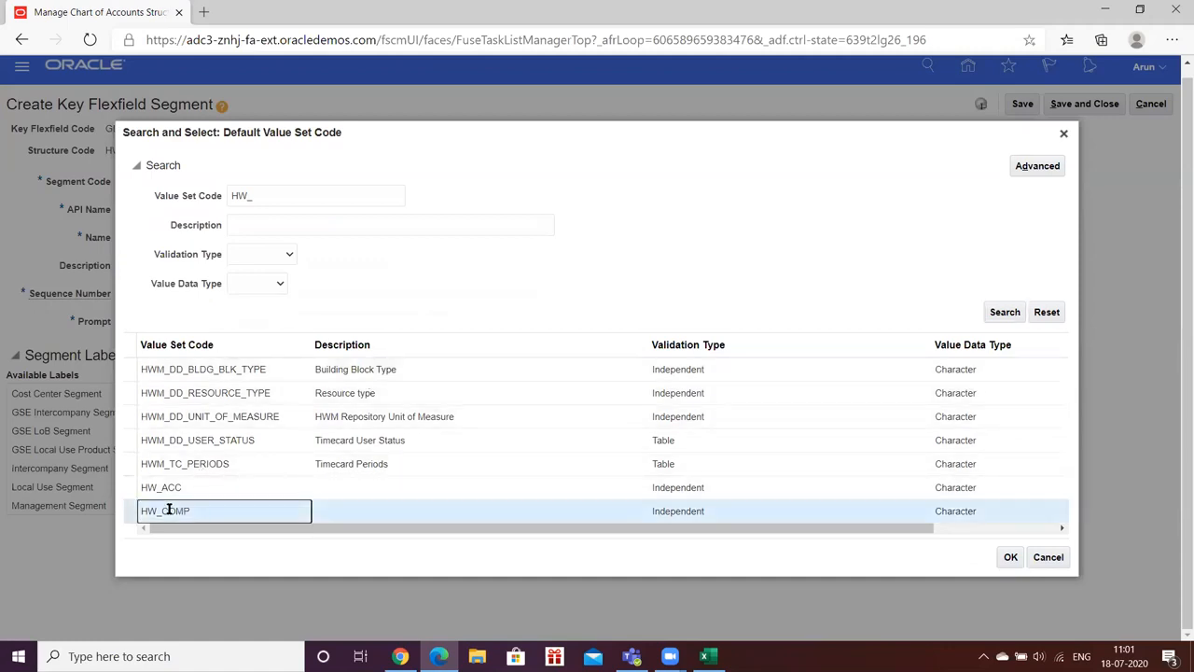
{"action": "left_click", "coordinate": [1009, 558]}
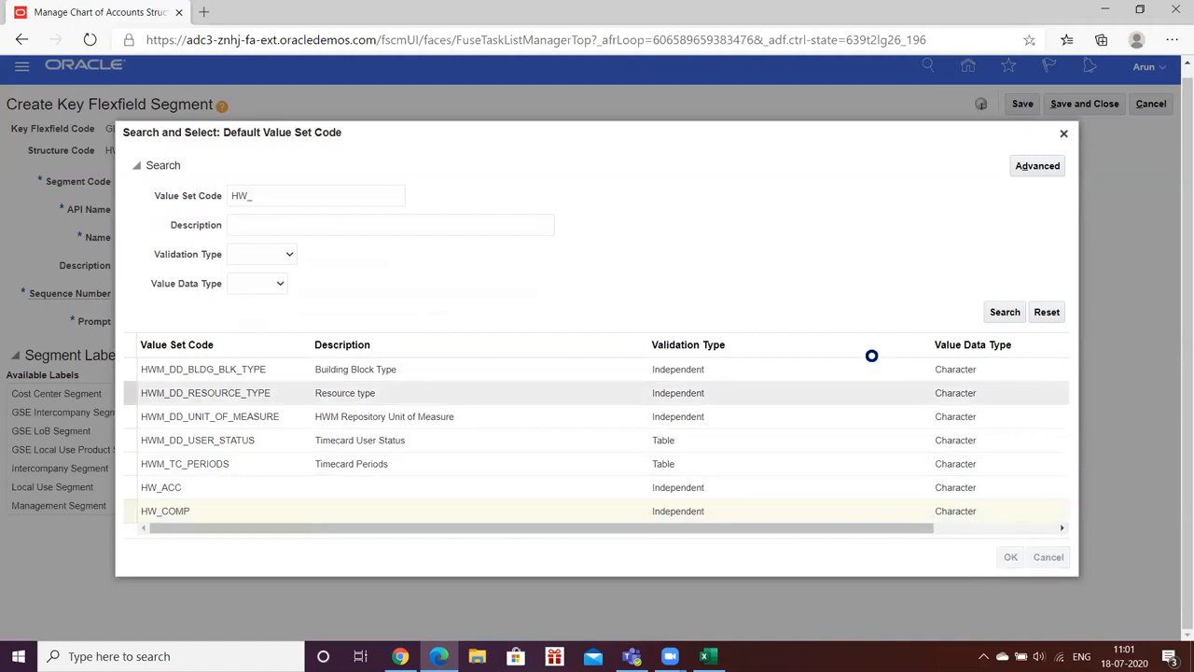
{"action": "key", "text": "Tab"}
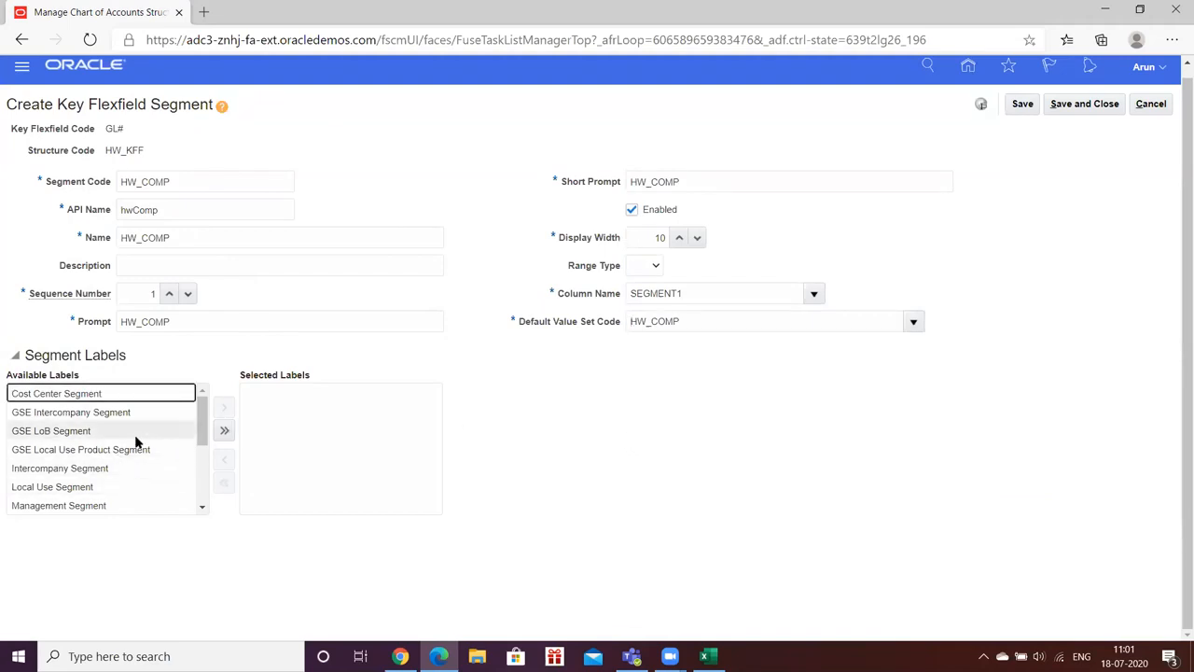
Step: Assign the Primary Balancing Segment label to HW_COMP, then save and close the segment
{"action": "scroll", "coordinate": [135, 442], "scroll_direction": "down", "scroll_amount": 2}
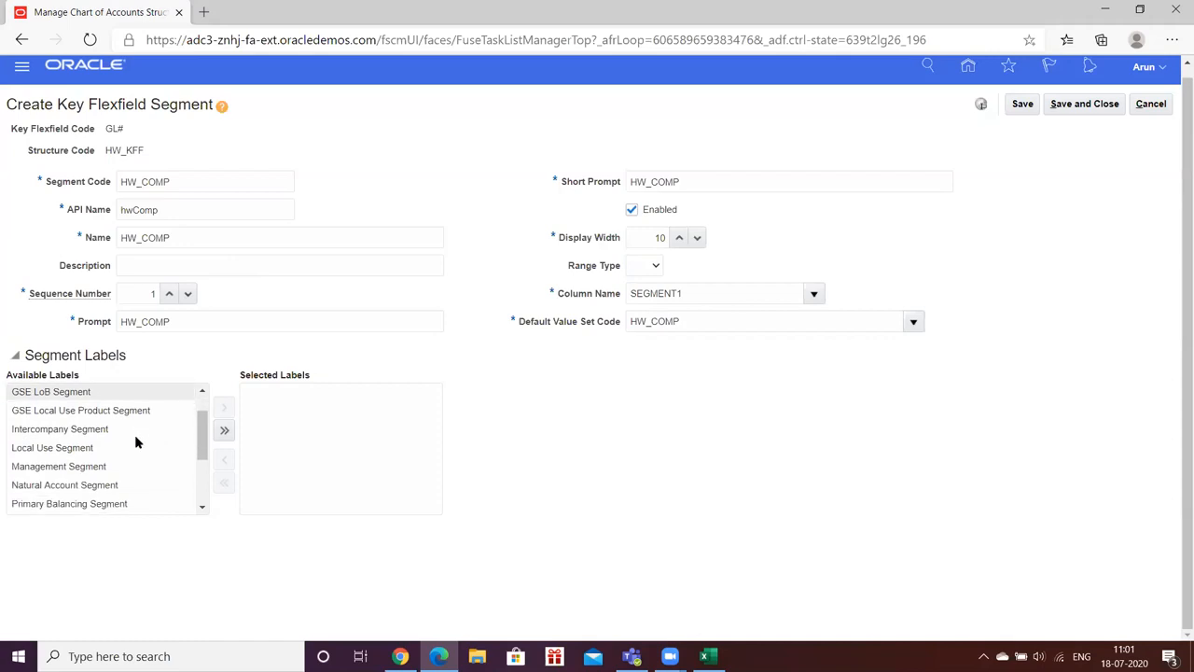
{"action": "left_click", "coordinate": [129, 449]}
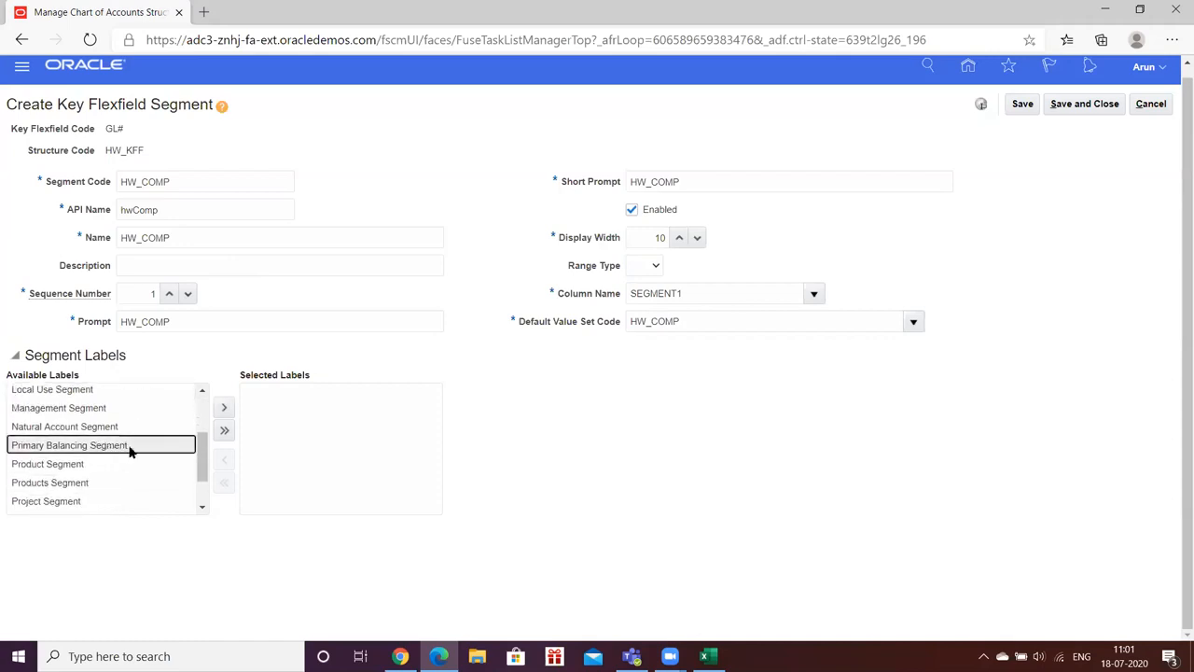
{"action": "left_click", "coordinate": [225, 408]}
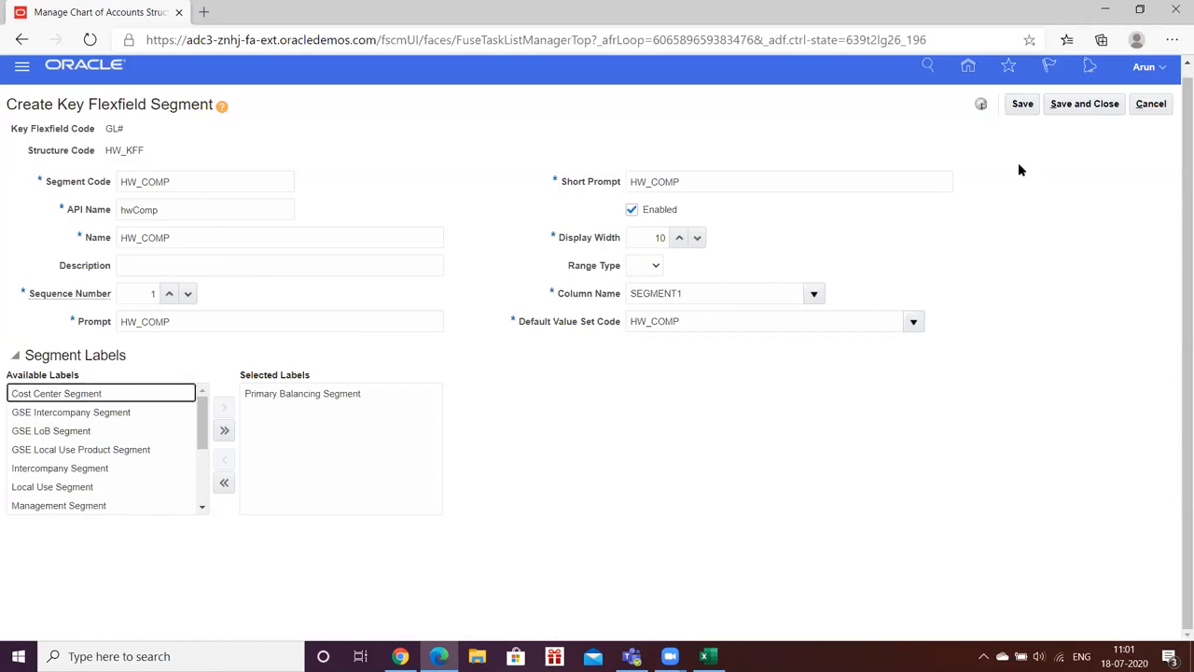
{"action": "left_click", "coordinate": [1019, 106]}
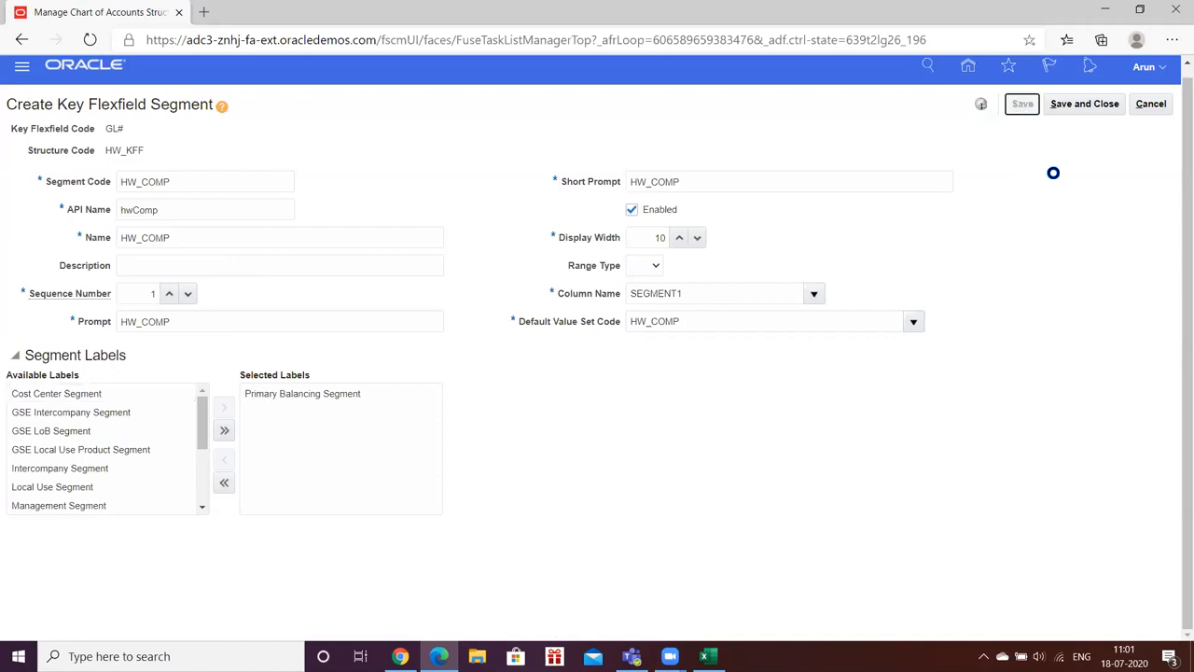
{"action": "left_click", "coordinate": [1073, 108]}
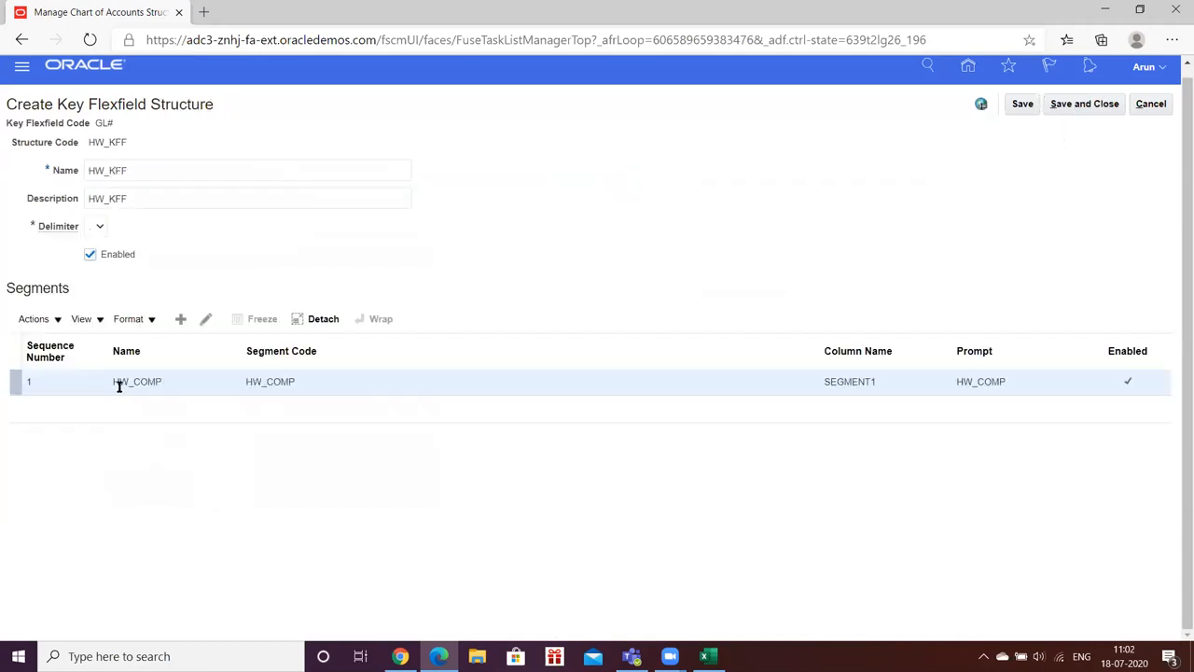
Step: Add segment HW_ACC with name, prompt and short prompt HW_ACC and sequence number 2
{"action": "left_click", "coordinate": [181, 318]}
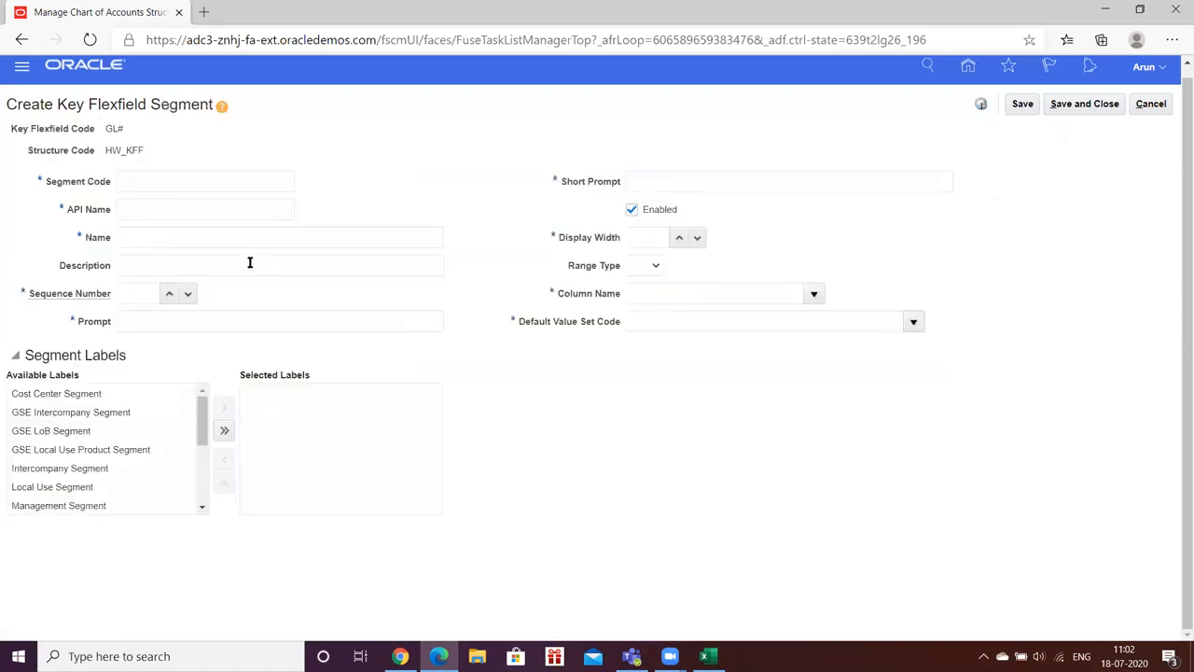
{"action": "left_click", "coordinate": [210, 180]}
{"action": "type", "text": "HW_ACC"}
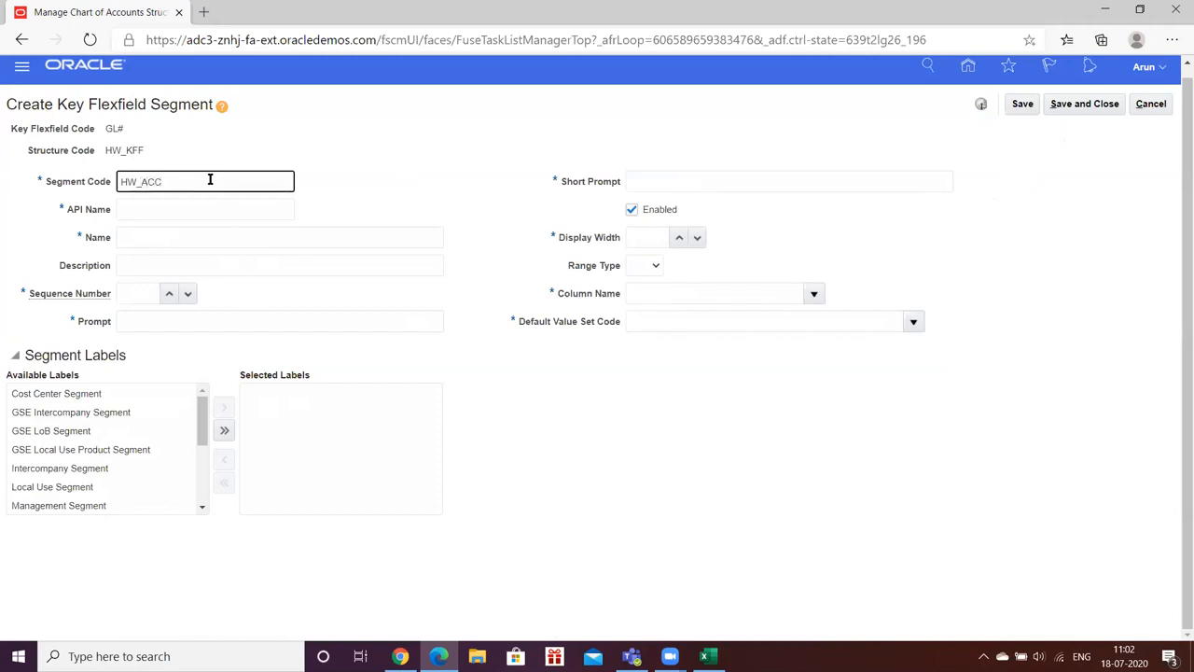
{"action": "key", "text": "ctrl+a"}
{"action": "key", "text": "ctrl+c"}
{"action": "key", "text": "Tab"}
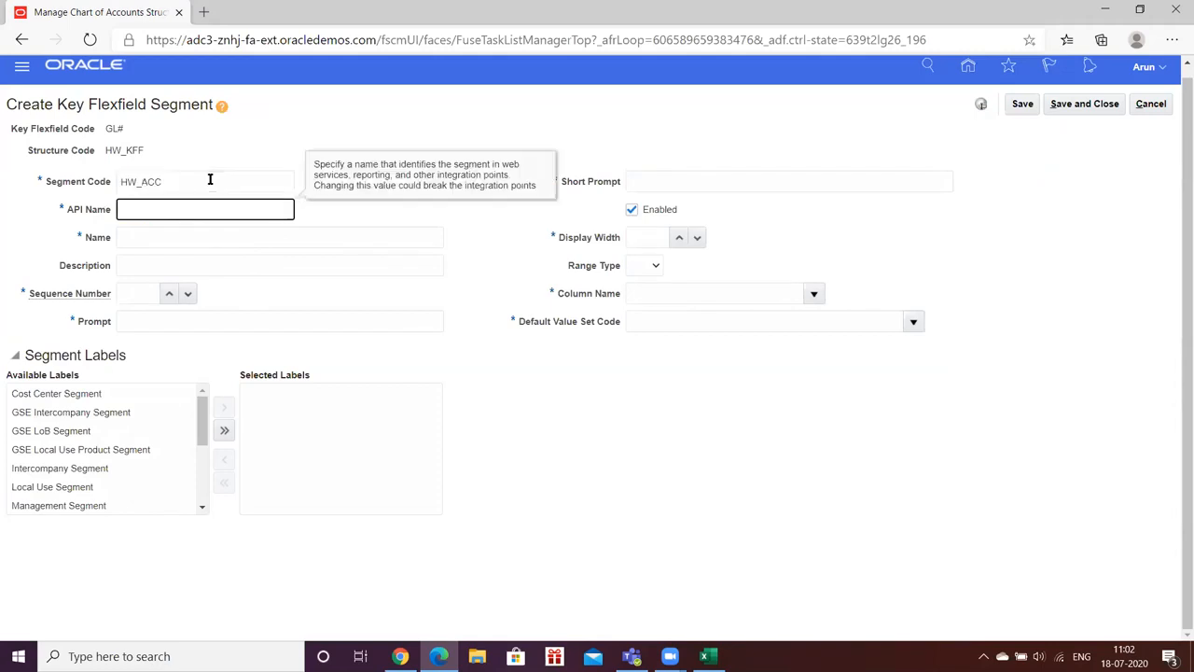
{"action": "key", "text": "Tab"}
{"action": "key", "text": "ctrl+v"}
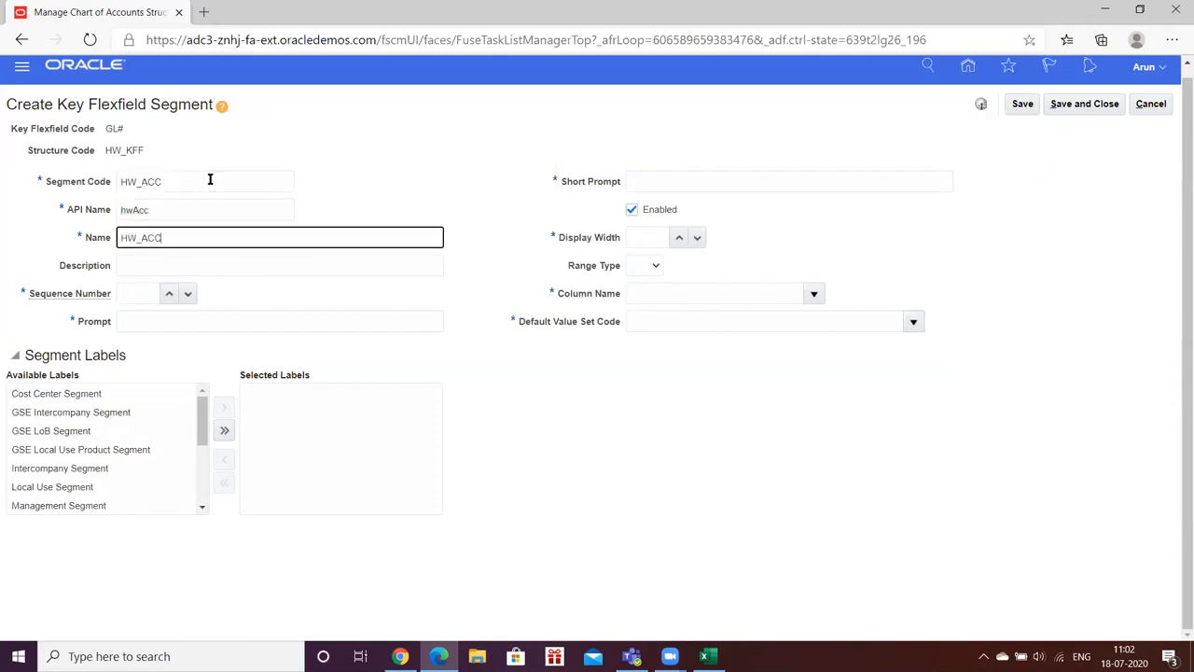
{"action": "key", "text": "Tab"}
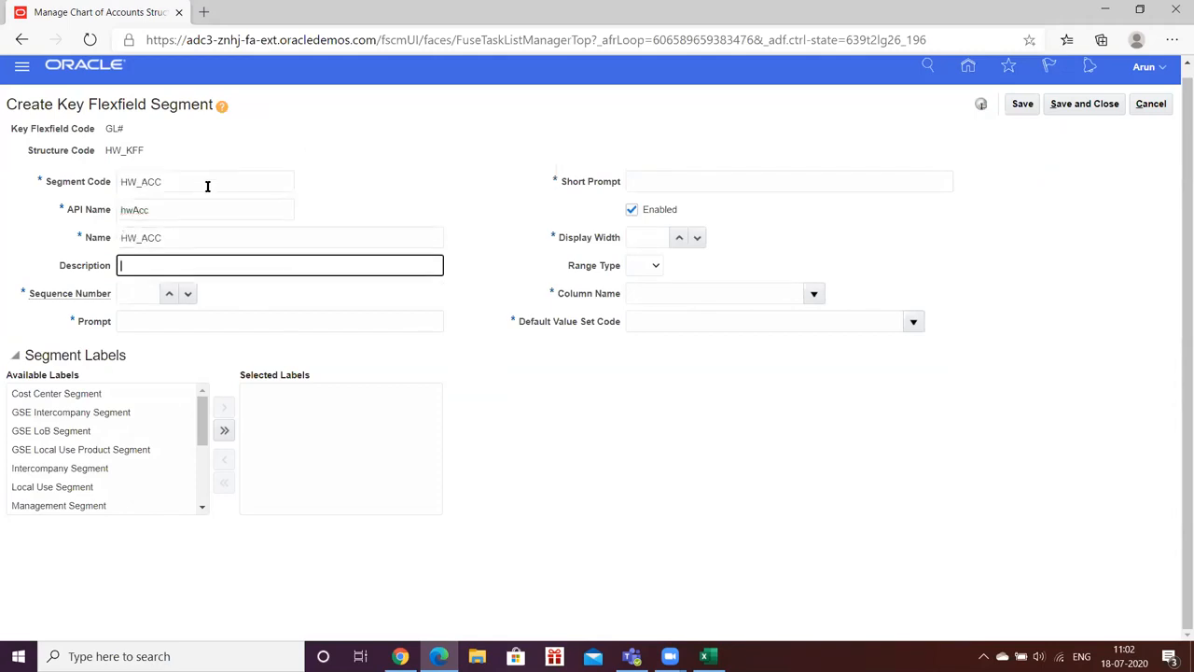
{"action": "left_click", "coordinate": [169, 295]}
{"action": "left_click", "coordinate": [169, 295]}
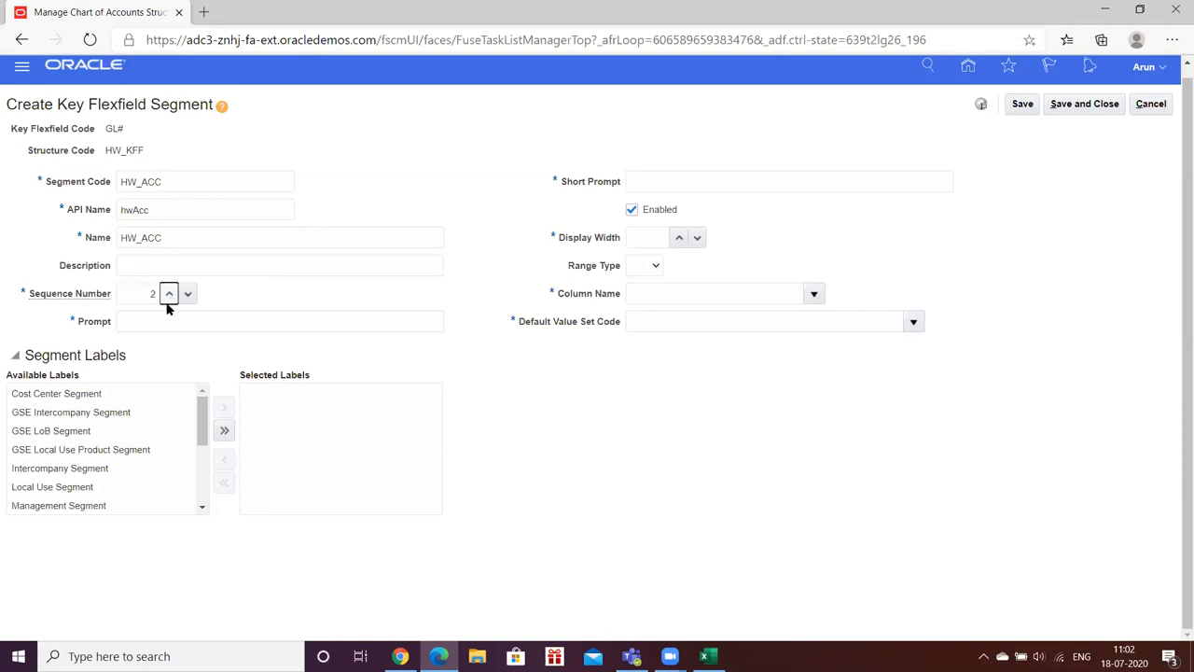
{"action": "left_click", "coordinate": [158, 322]}
{"action": "key", "text": "ctrl+v"}
{"action": "key", "text": "Tab"}
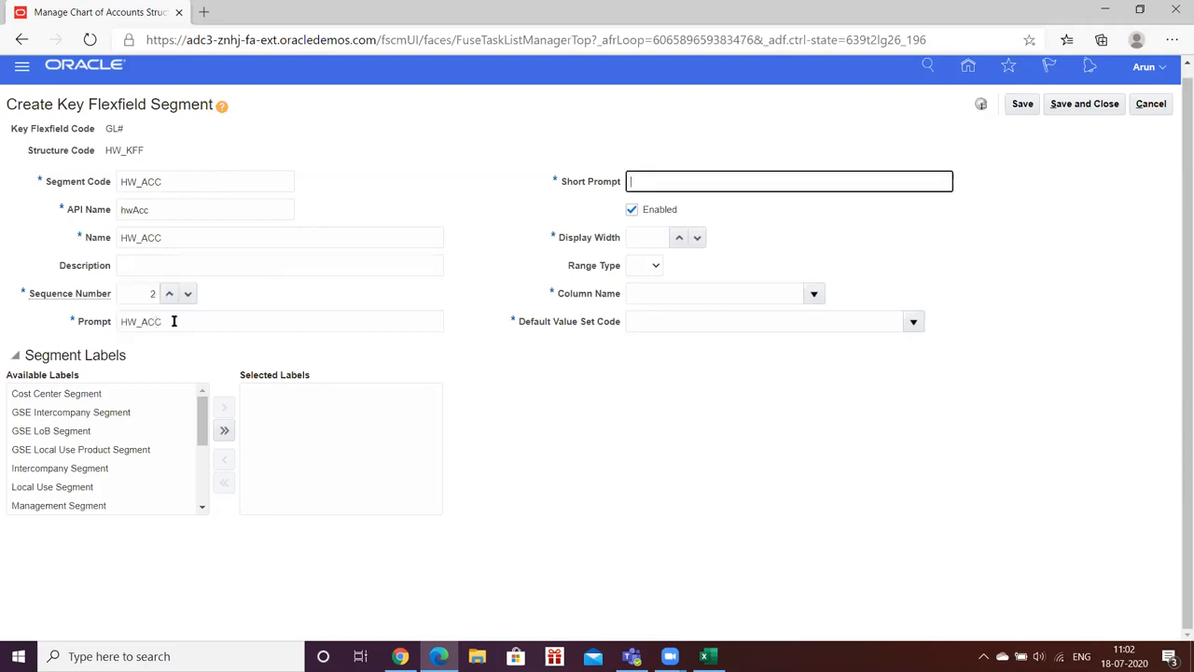
{"action": "key", "text": "ctrl+v"}
Step: Set the HW_ACC display width to 10 and map it to column SEGMENT2
{"action": "left_click", "coordinate": [678, 237]}
{"action": "left_click", "coordinate": [678, 237]}
{"action": "left_click", "coordinate": [679, 237]}
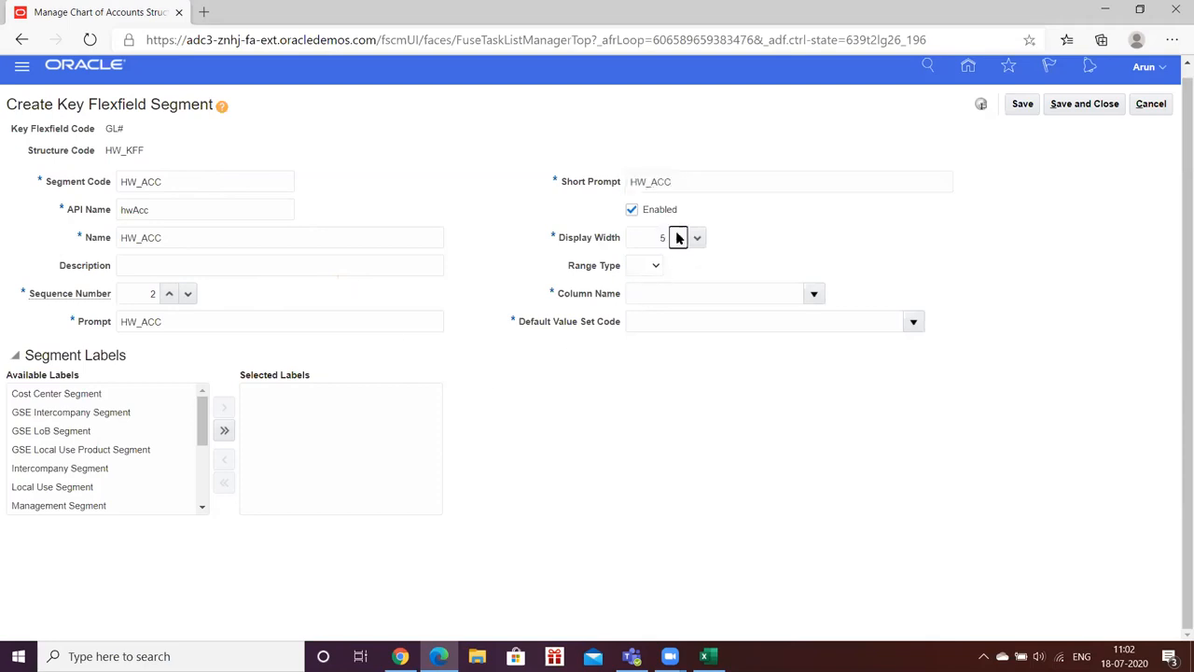
{"action": "left_click", "coordinate": [679, 237]}
{"action": "left_click", "coordinate": [815, 293]}
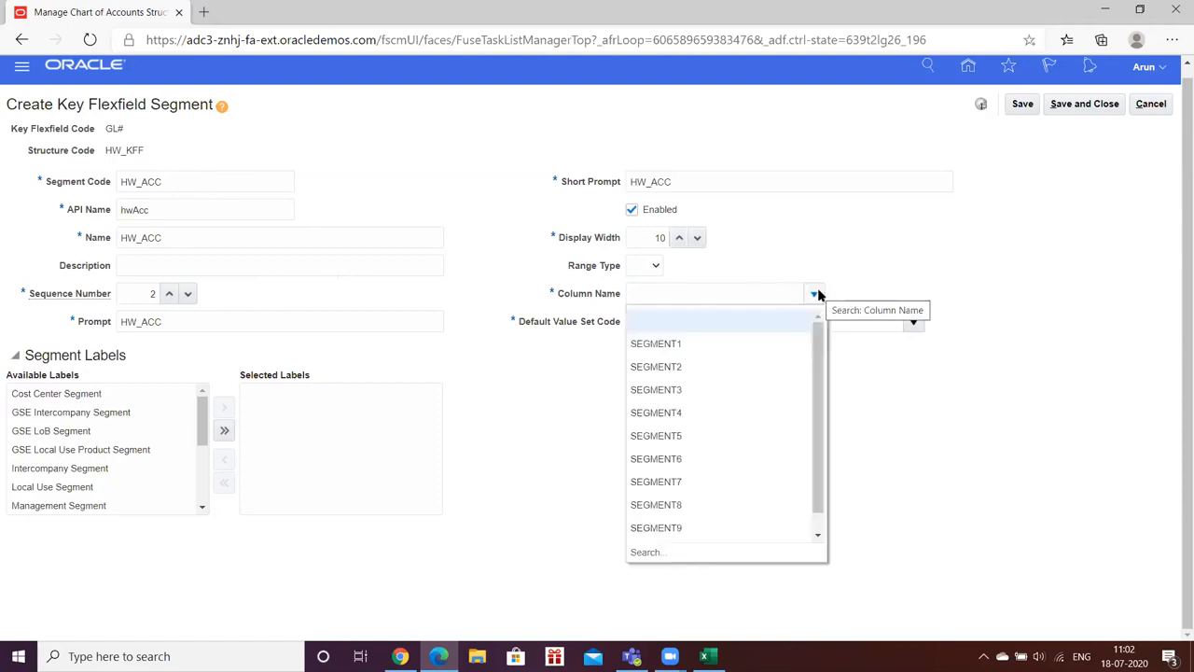
{"action": "left_click", "coordinate": [663, 369]}
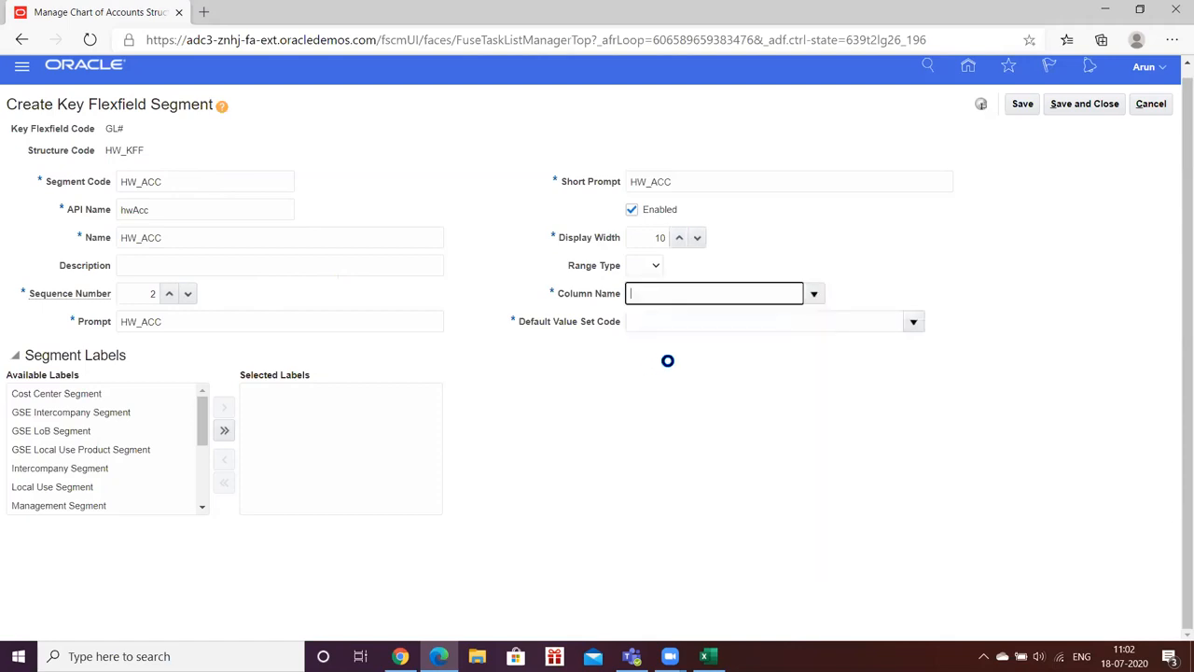
{"action": "left_click", "coordinate": [868, 320]}
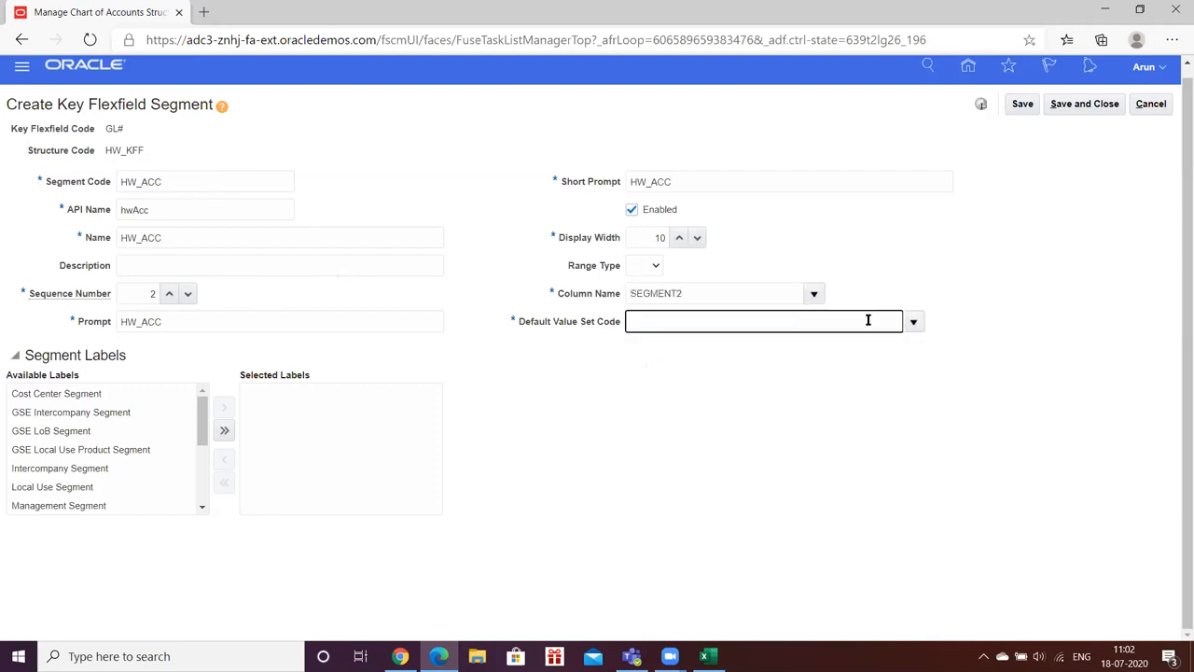
{"action": "left_click", "coordinate": [814, 295]}
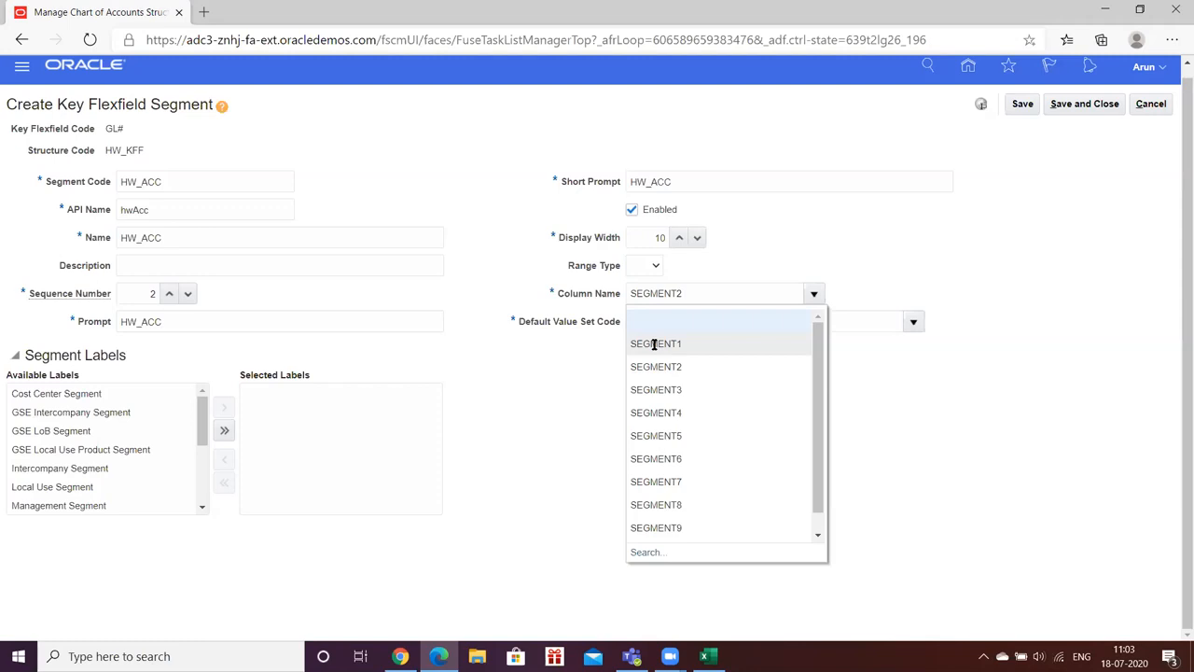
Step: Search value sets for 'HW_Ac' and choose HW_ACC as the segment's default value set
{"action": "left_click", "coordinate": [921, 381]}
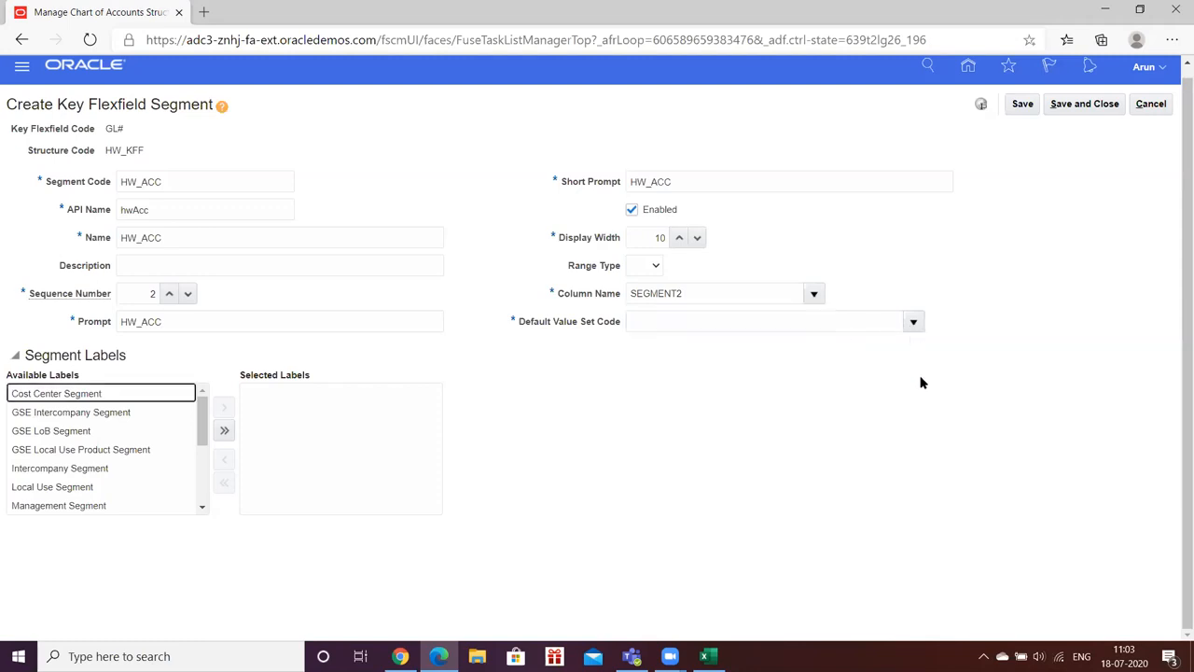
{"action": "left_click", "coordinate": [912, 321]}
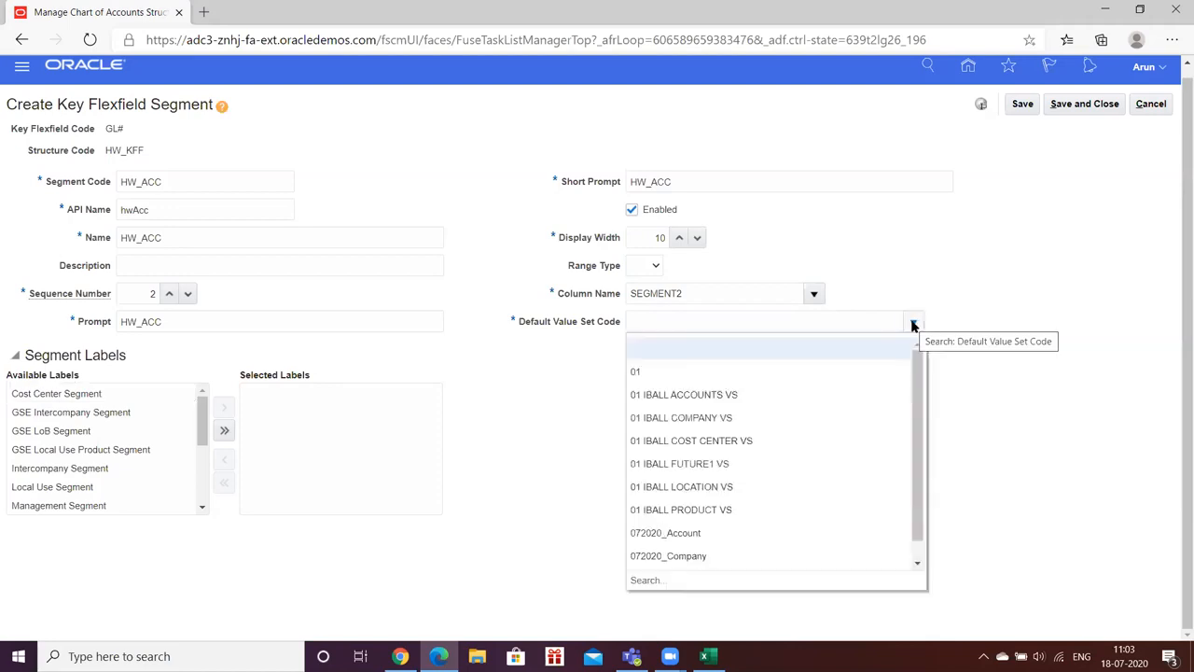
{"action": "left_click", "coordinate": [644, 579]}
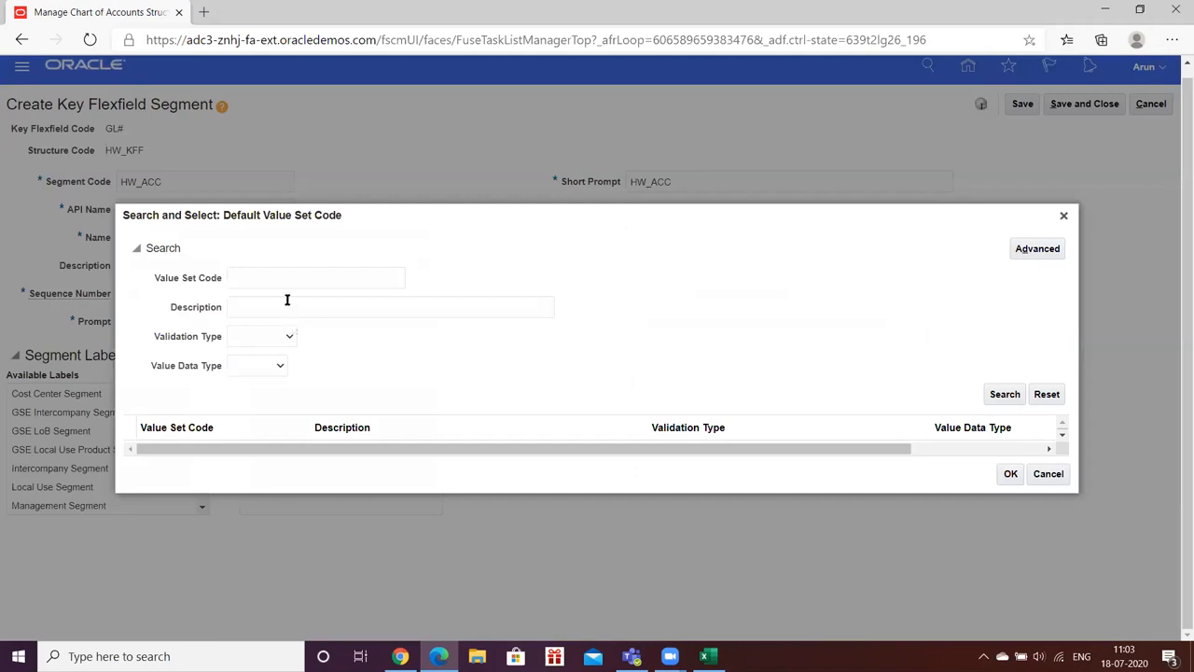
{"action": "left_click", "coordinate": [286, 279]}
{"action": "type", "text": "HW_Ac"}
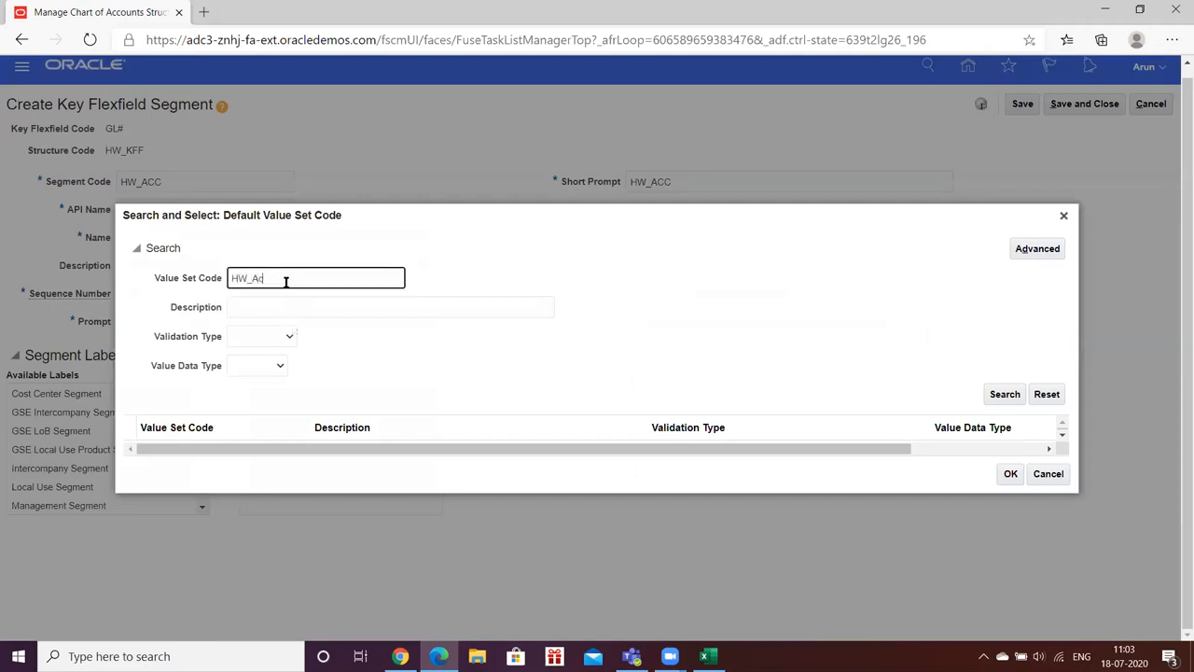
{"action": "key", "text": "Return"}
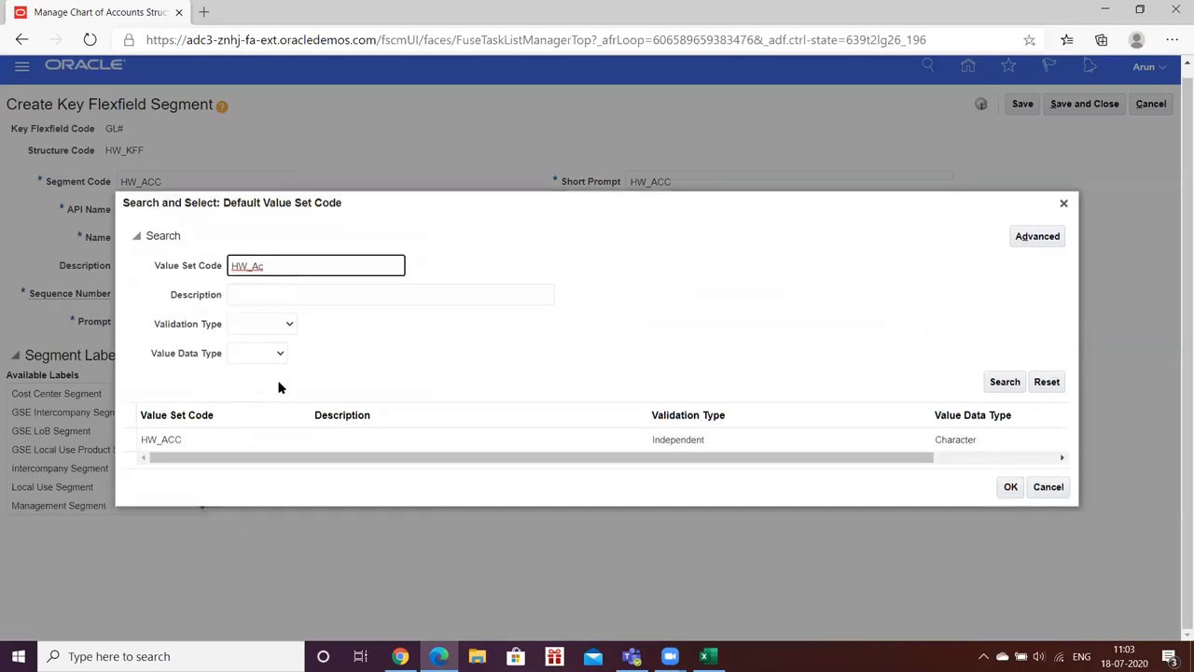
{"action": "left_click", "coordinate": [173, 441]}
{"action": "left_click", "coordinate": [1011, 486]}
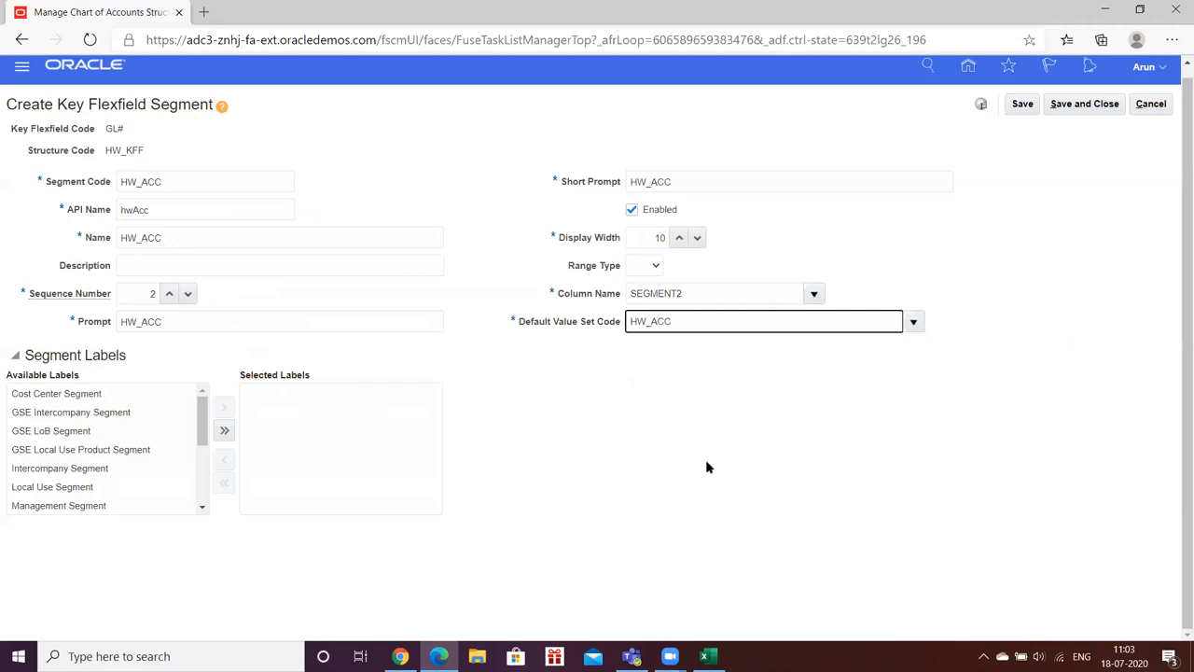
Step: Move the Natural Account Segment label into HW_ACC's selected labels
{"action": "left_click", "coordinate": [200, 508]}
{"action": "left_click", "coordinate": [200, 509]}
{"action": "left_click", "coordinate": [98, 461]}
{"action": "left_click", "coordinate": [224, 407]}
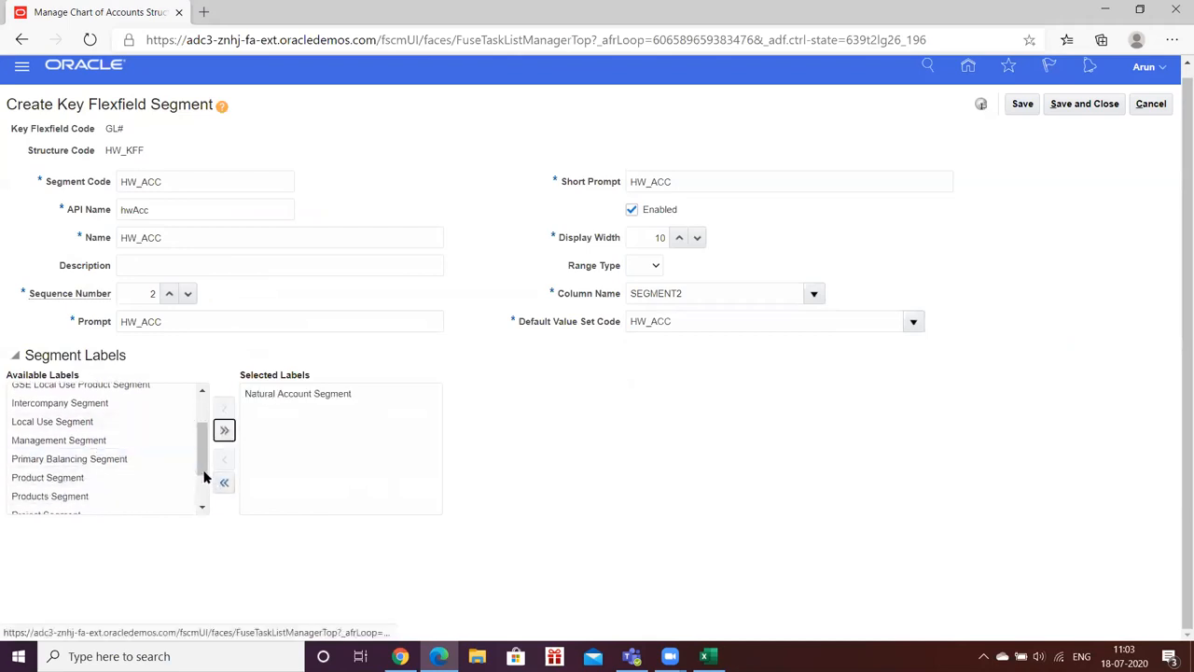
{"action": "left_click_drag", "start_coordinate": [204, 464], "coordinate": [207, 418]}
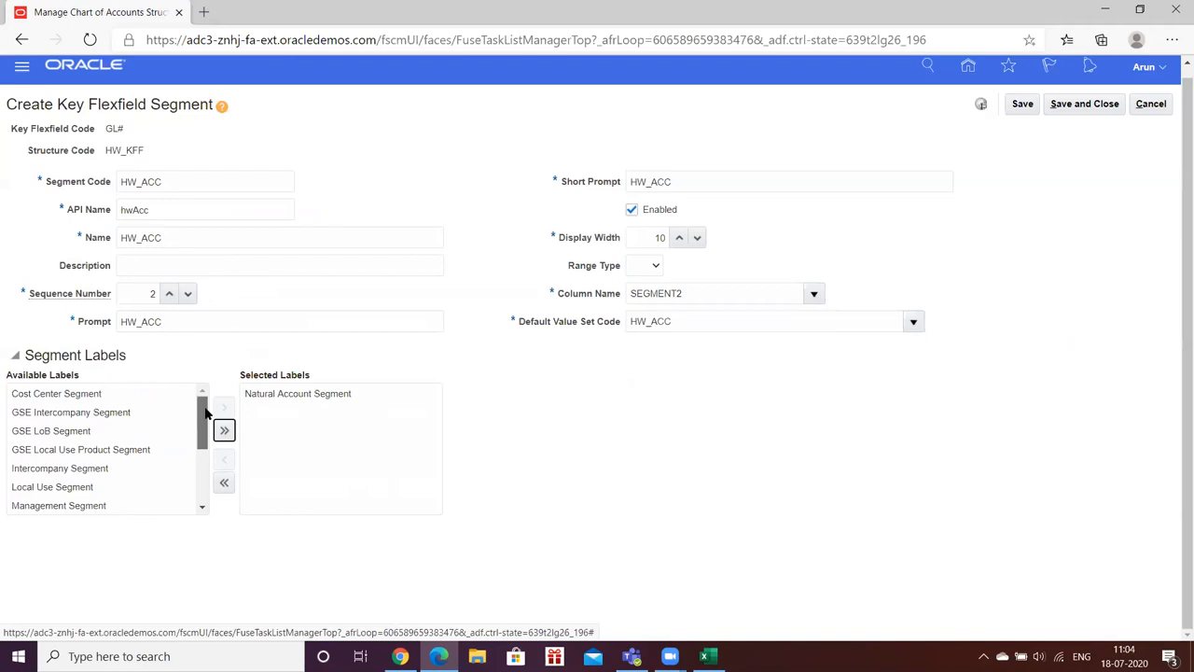
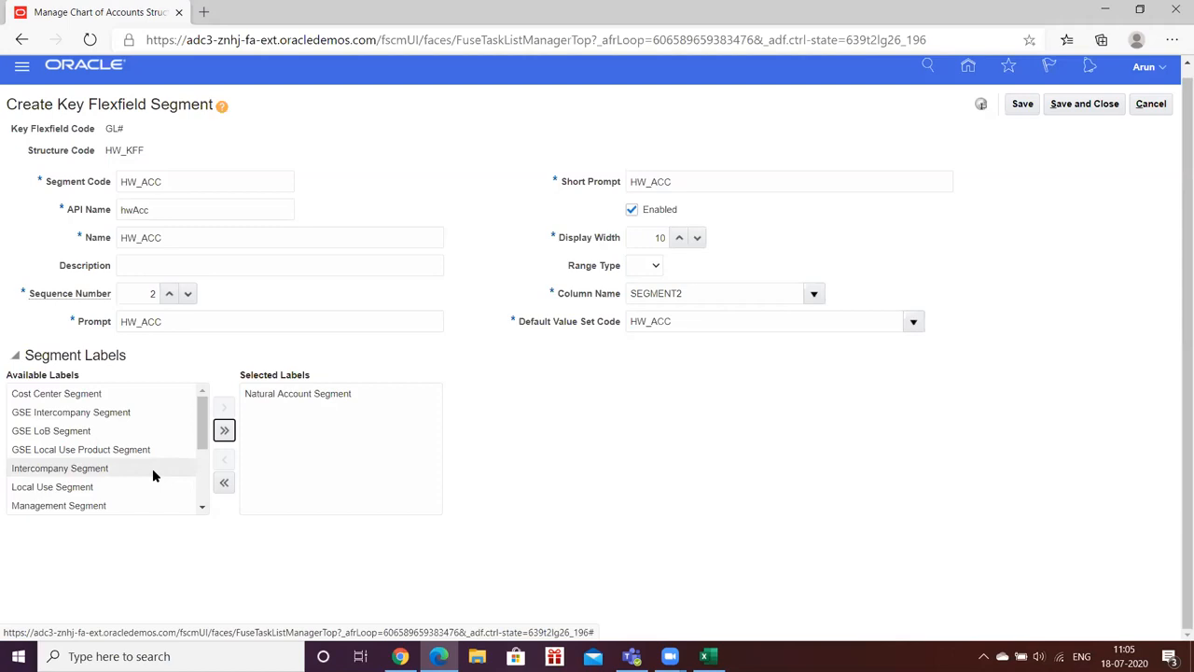
Step: Keep Natural Account Segment as HW_ACC's label and save the sequence 2 segment
{"action": "left_click", "coordinate": [201, 509]}
{"action": "left_click", "coordinate": [203, 510]}
{"action": "left_click", "coordinate": [202, 509]}
{"action": "left_click", "coordinate": [202, 509]}
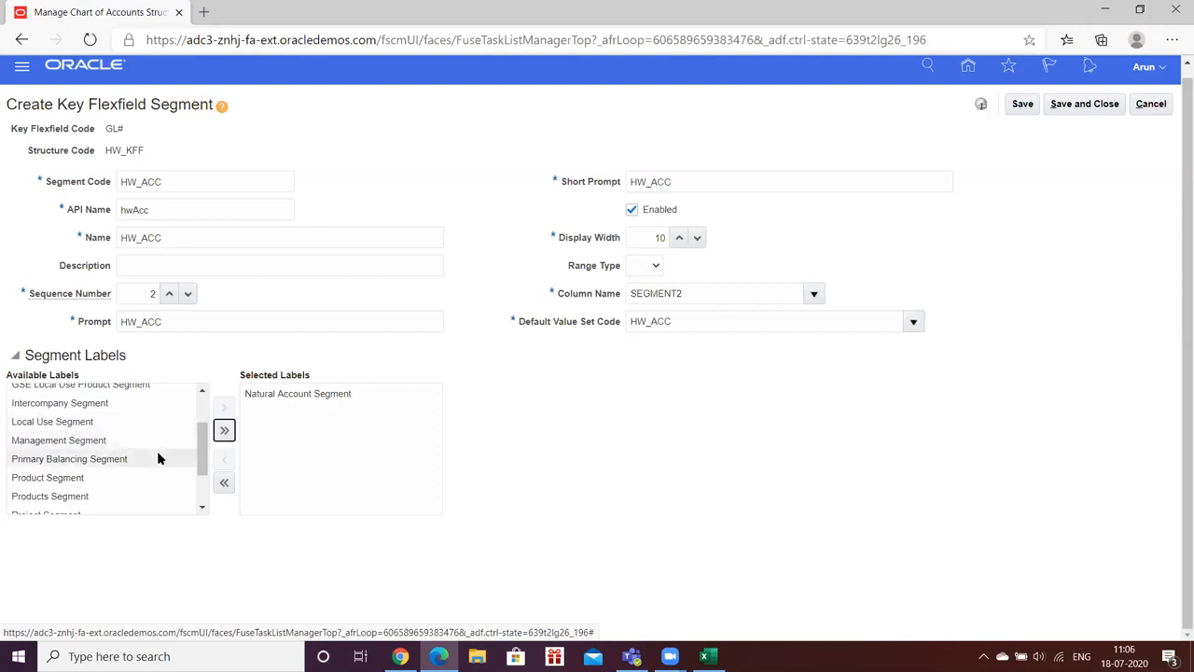
{"action": "scroll", "coordinate": [149, 454], "scroll_direction": "up", "scroll_amount": 3}
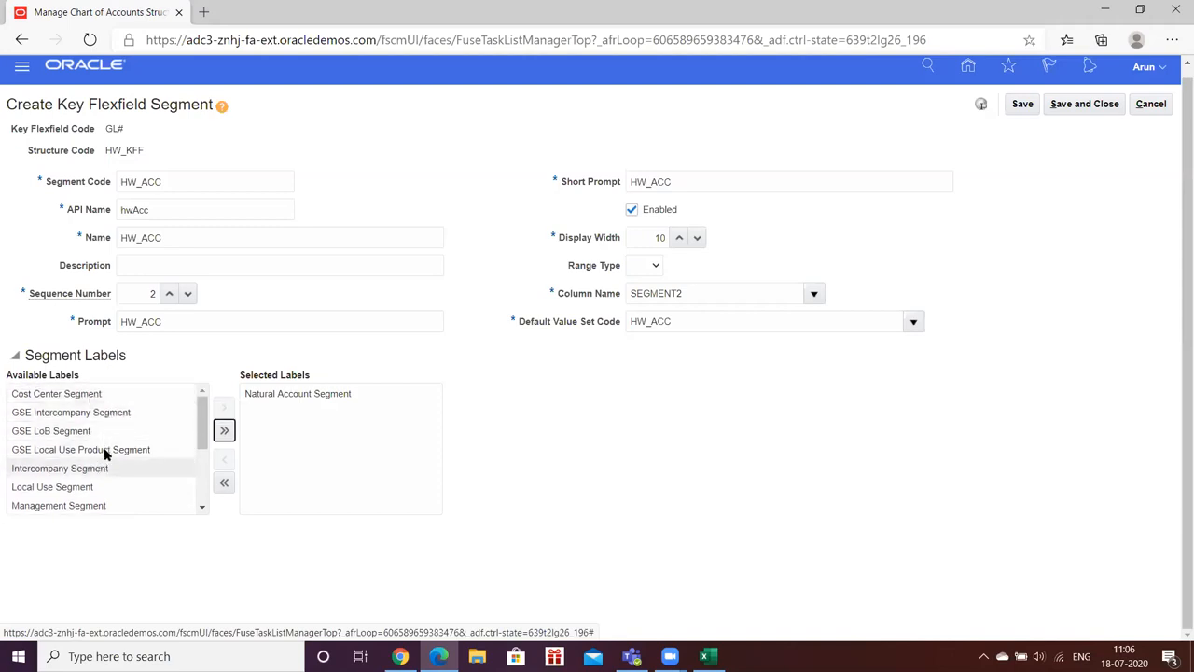
{"action": "scroll", "coordinate": [115, 422], "scroll_direction": "down", "scroll_amount": 4}
{"action": "scroll", "coordinate": [115, 424], "scroll_direction": "down", "scroll_amount": 1}
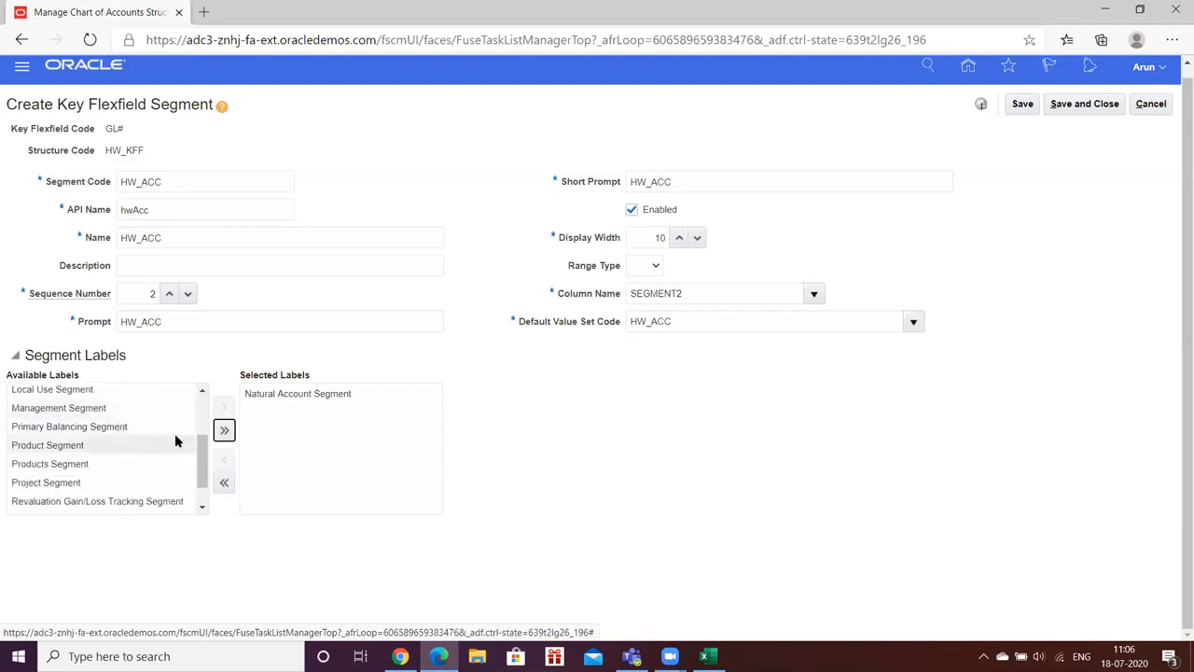
{"action": "scroll", "coordinate": [187, 425], "scroll_direction": "down", "scroll_amount": 2}
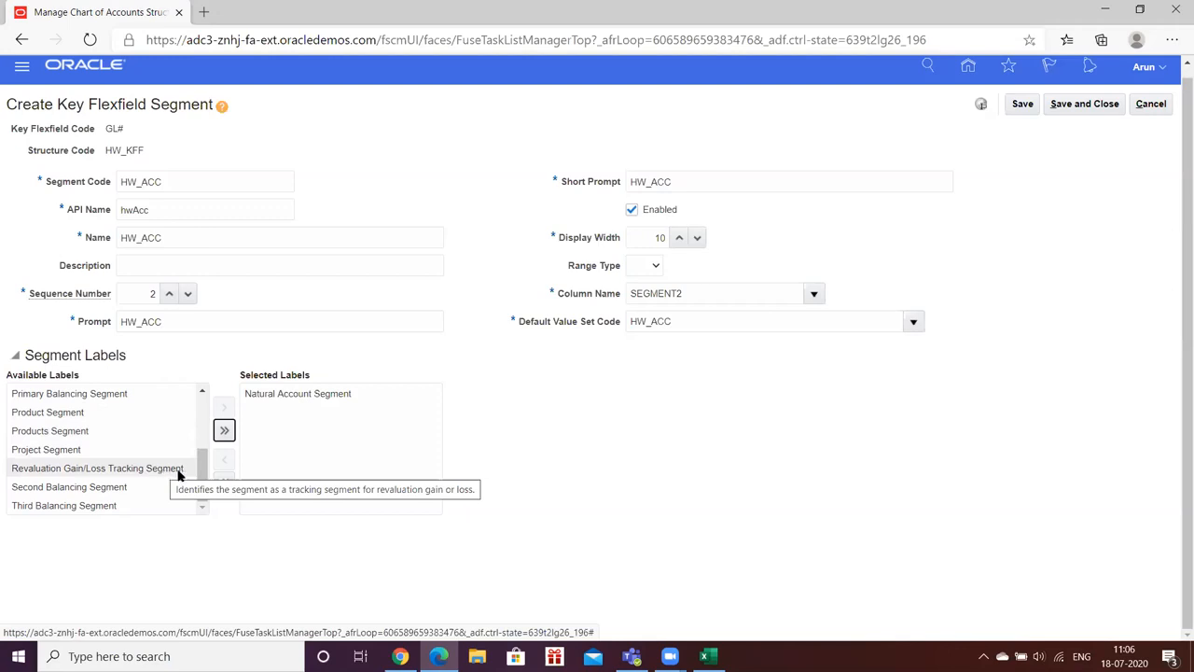
{"action": "scroll", "coordinate": [163, 474], "scroll_direction": "up", "scroll_amount": 2}
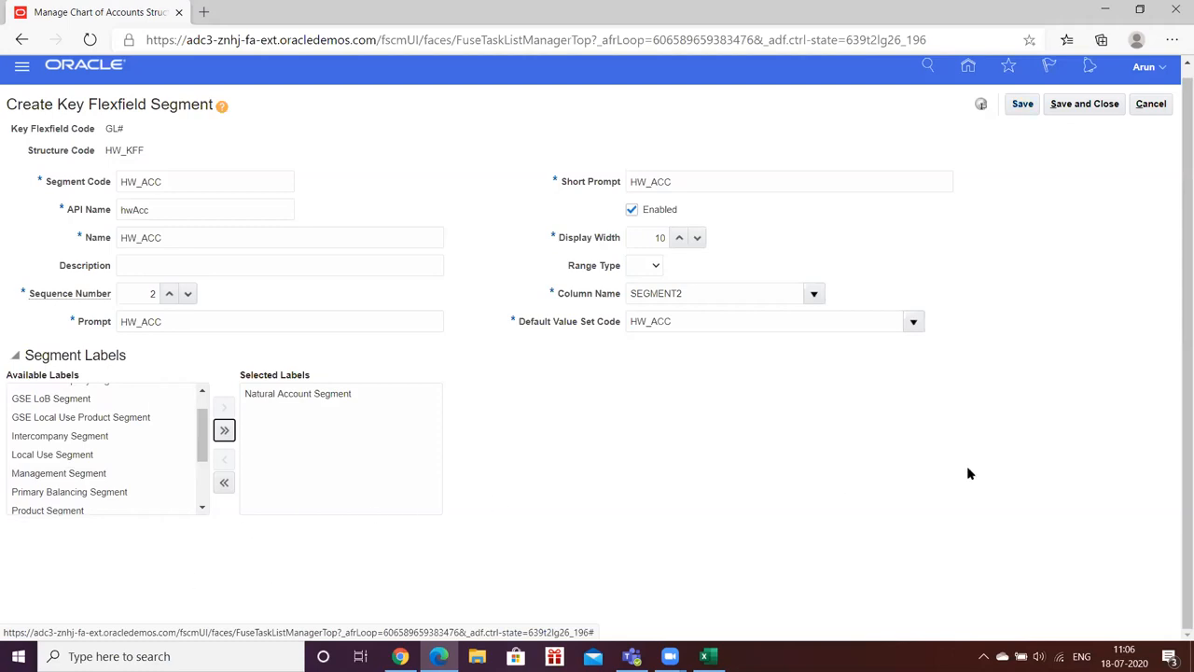
{"action": "left_click", "coordinate": [1020, 106]}
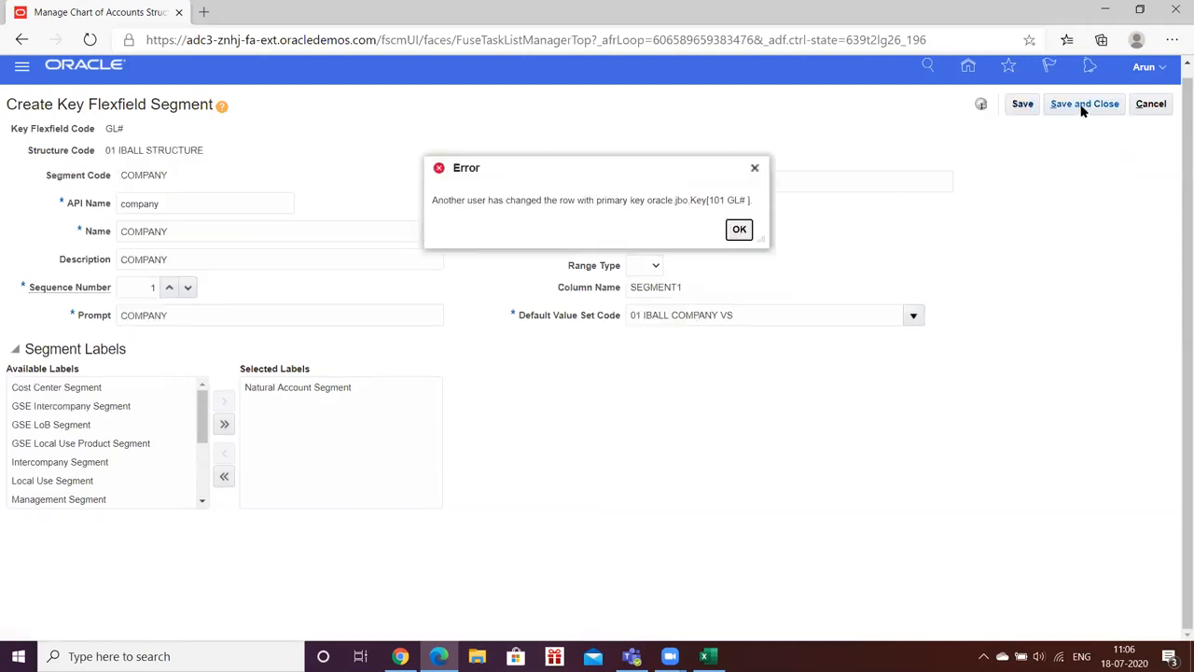
Step: Save and close the segment and HW_KFF, then search structures for code 'HW'
{"action": "left_click", "coordinate": [1083, 105]}
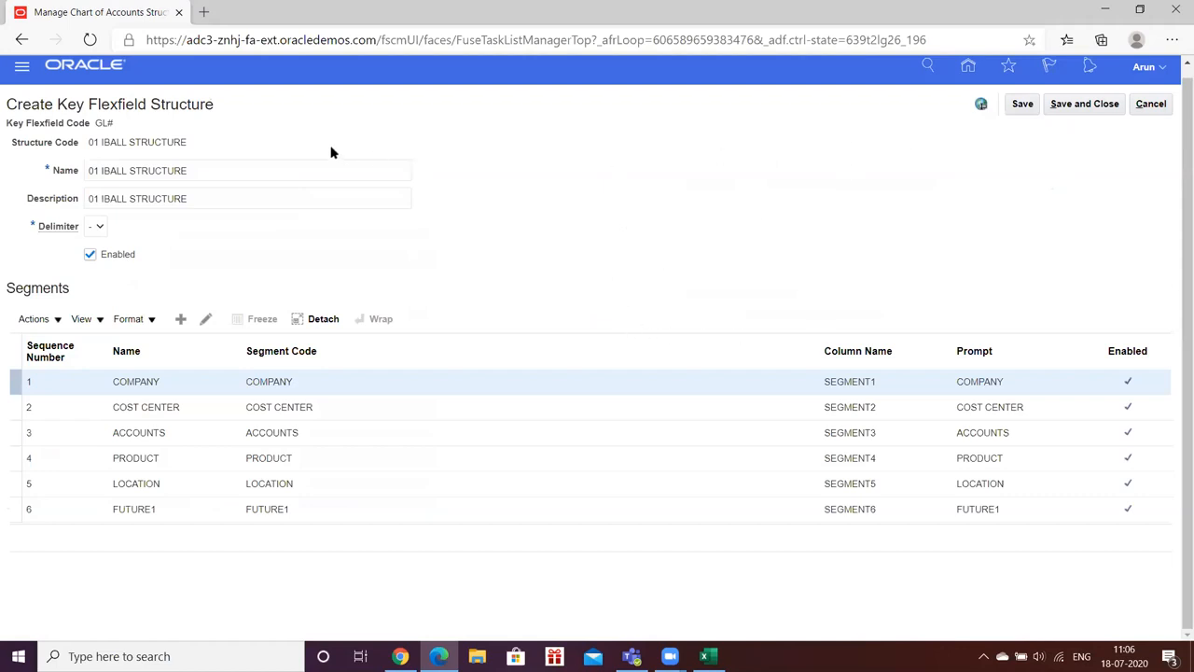
{"action": "left_click", "coordinate": [1086, 106]}
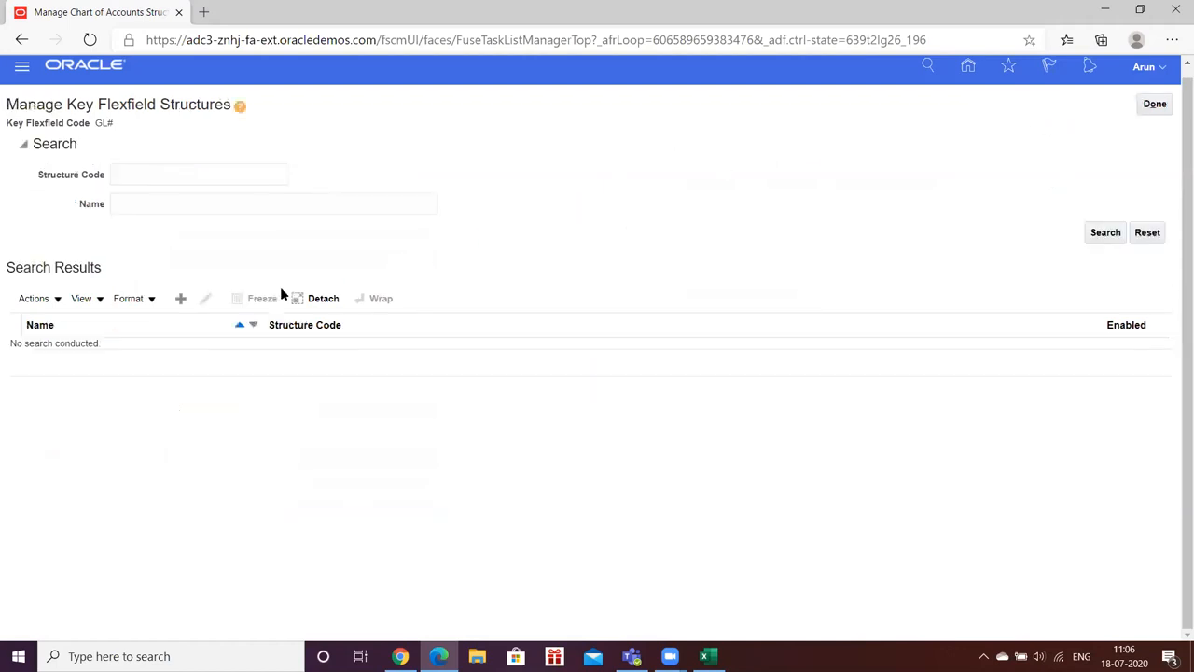
{"action": "left_click", "coordinate": [161, 169]}
{"action": "type", "text": "HW"}
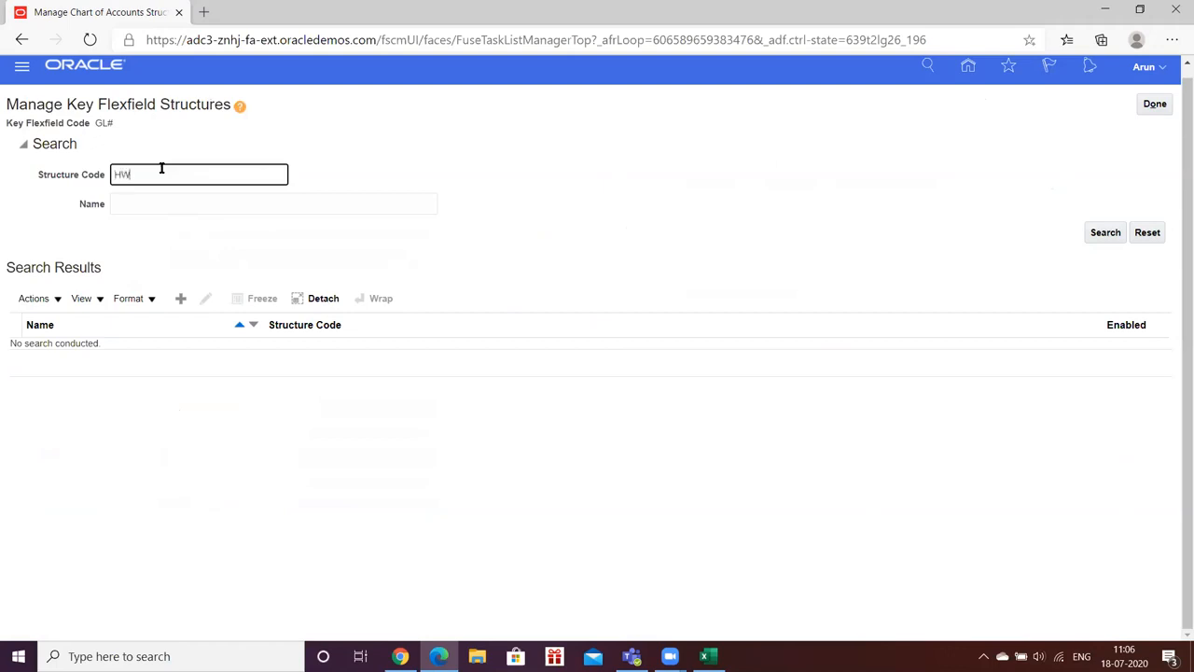
{"action": "key", "text": "Return"}
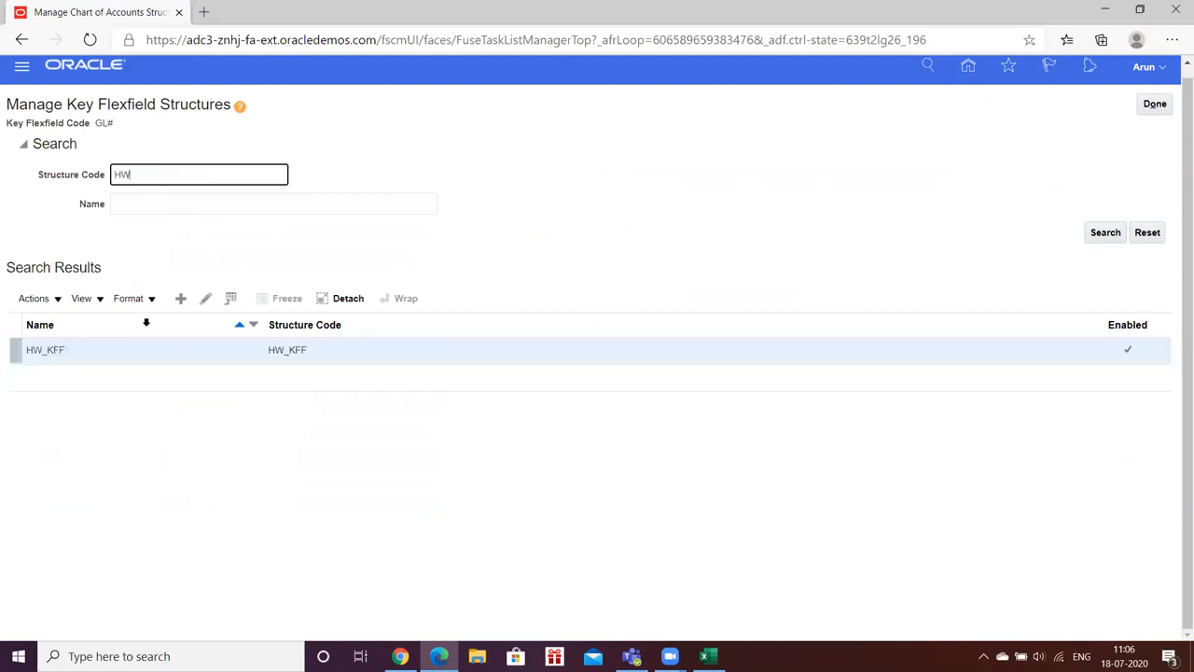
Step: Reopen HW_KFF to check its HW_COMP segment, then close it and return to the structures list
{"action": "left_click", "coordinate": [209, 298]}
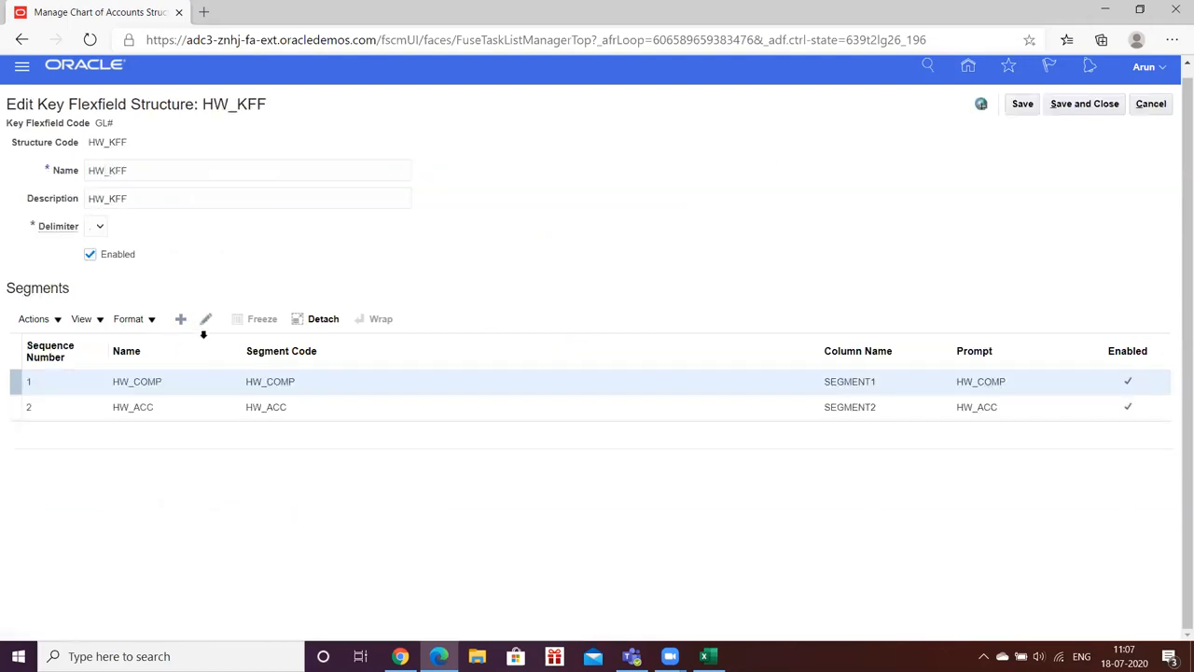
{"action": "left_click", "coordinate": [134, 383]}
{"action": "left_click", "coordinate": [1094, 103]}
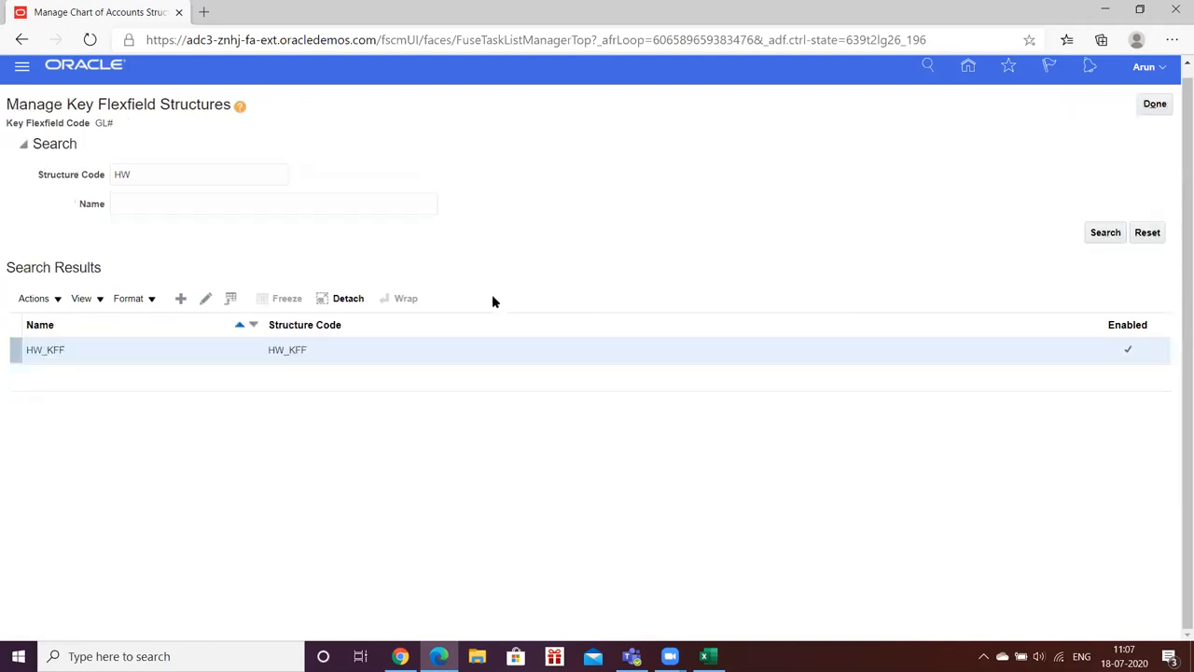
{"action": "left_click", "coordinate": [1153, 105]}
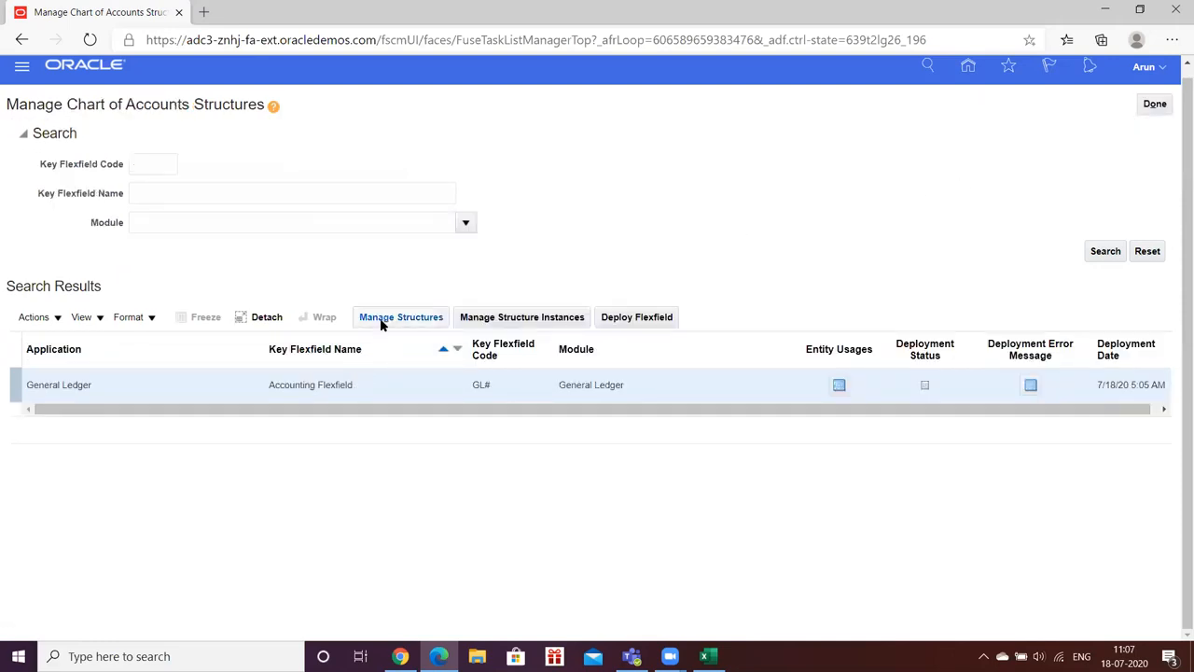
Step: Start a new accounting flexfield structure instance with code HW_COA_INST
{"action": "left_click", "coordinate": [492, 318]}
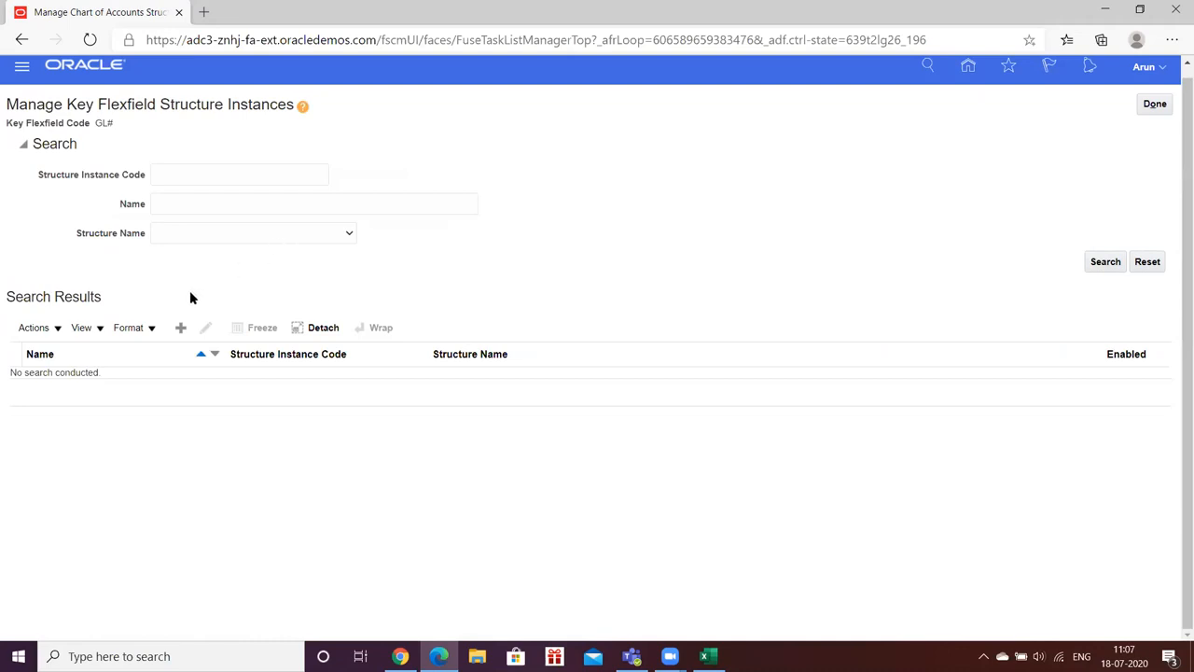
{"action": "left_click", "coordinate": [184, 325]}
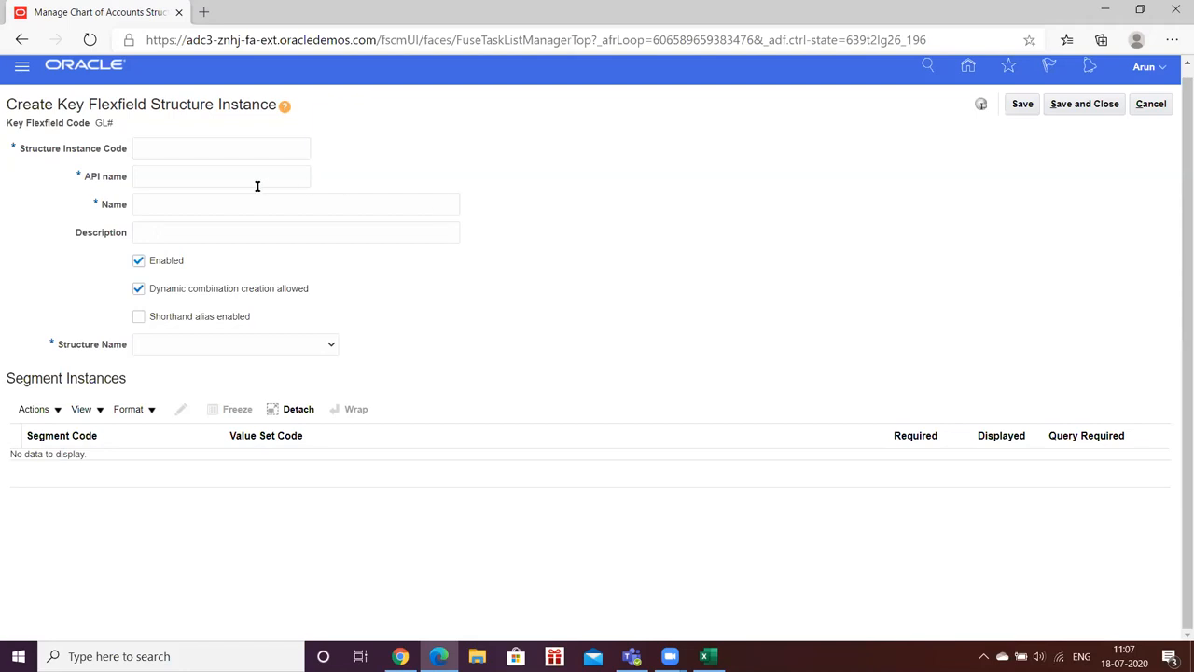
{"action": "left_click", "coordinate": [183, 145]}
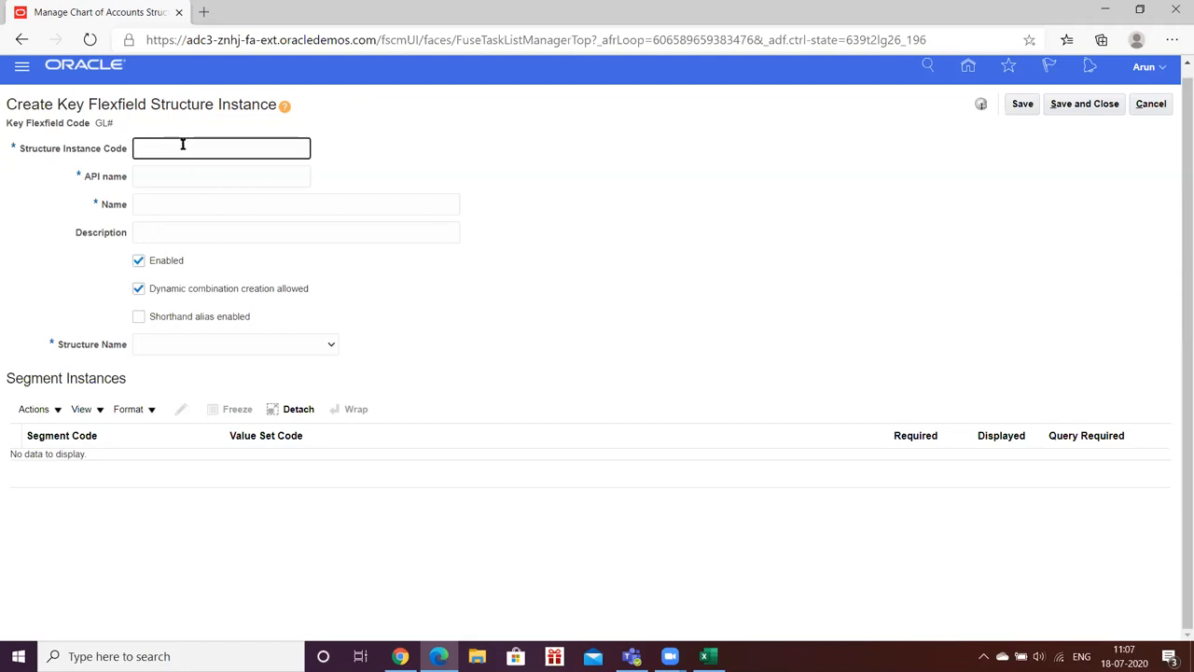
{"action": "type", "text": "HW_COA_INST"}
Step: Let the API name fill as HwCoaInst and paste HW_COA_INST into the Name
{"action": "double_click", "coordinate": [183, 147]}
{"action": "key", "text": "ctrl+c"}
{"action": "key", "text": "Tab"}
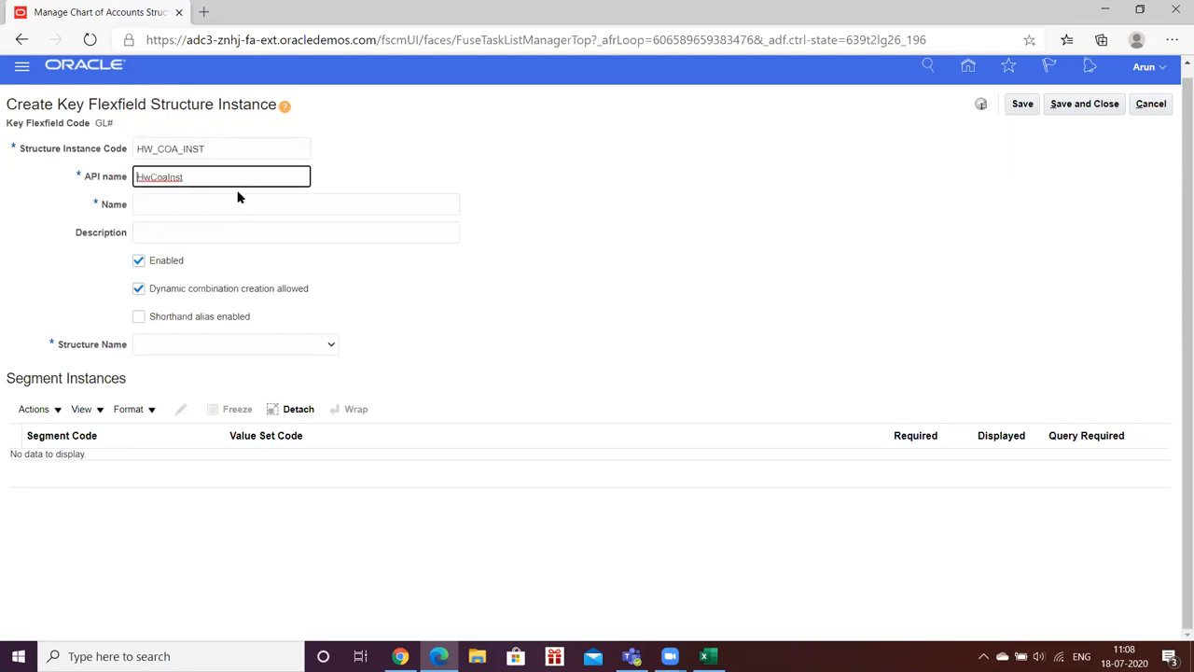
{"action": "key", "text": "Tab"}
{"action": "key", "text": "ctrl+v"}
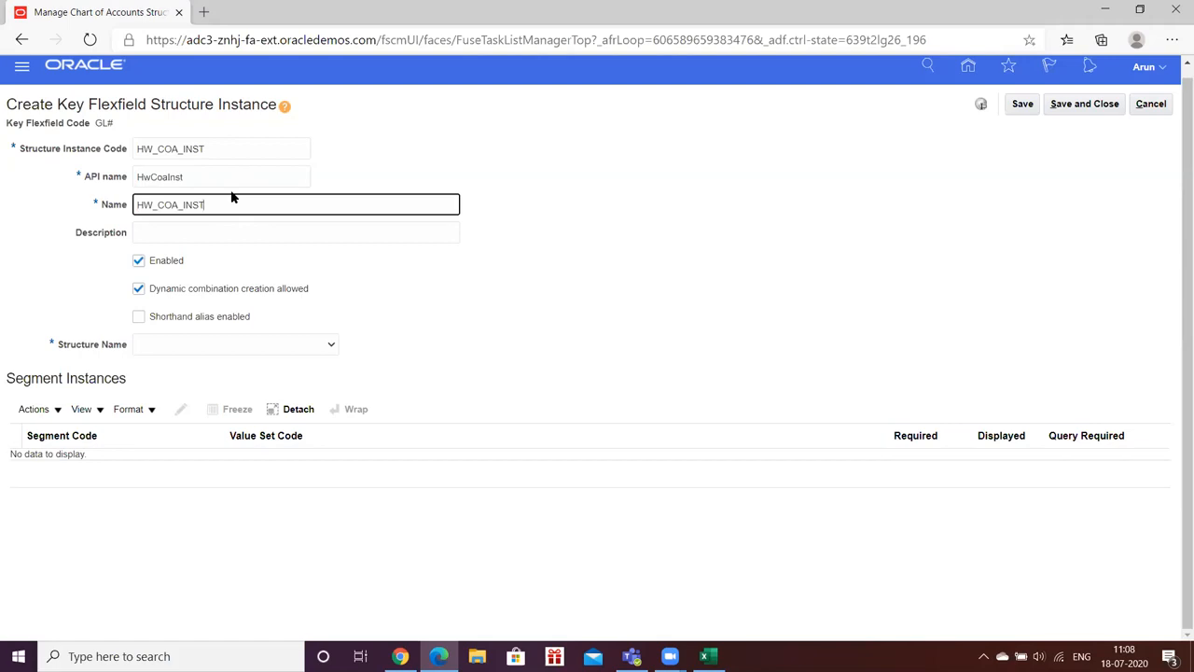
{"action": "left_click", "coordinate": [497, 315]}
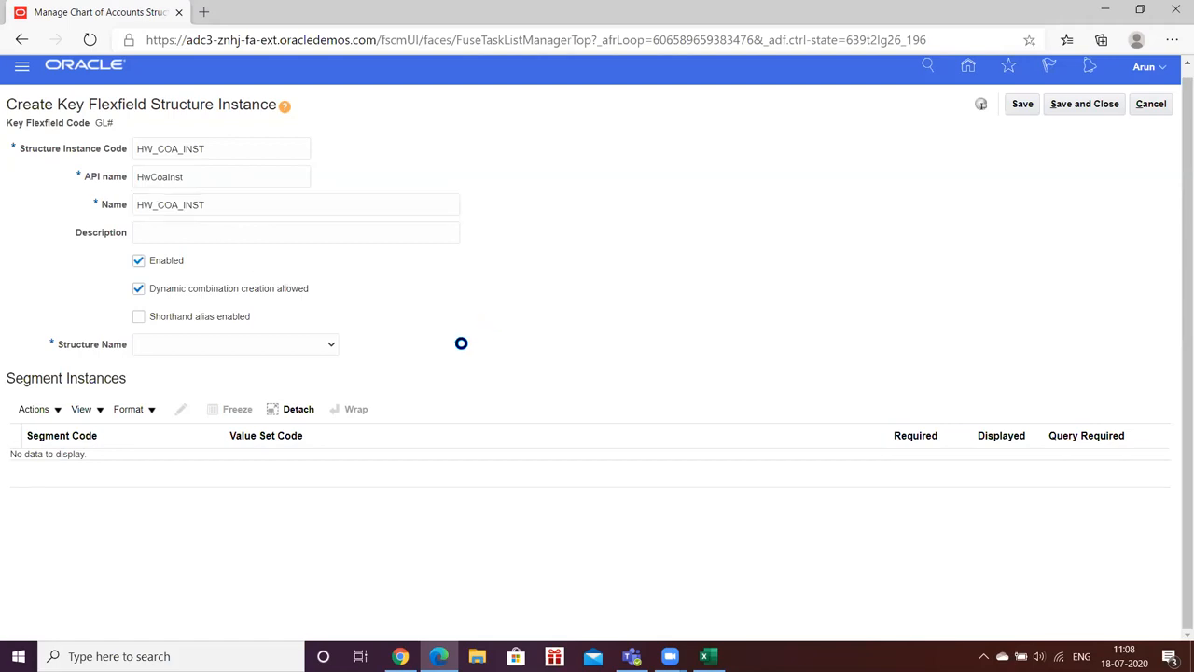
Step: Choose HW_KFF as the structure name, loading its HW_COMP and HW_ACC segment instances
{"action": "left_click", "coordinate": [327, 348]}
{"action": "type", "text": "HP COA Structure"}
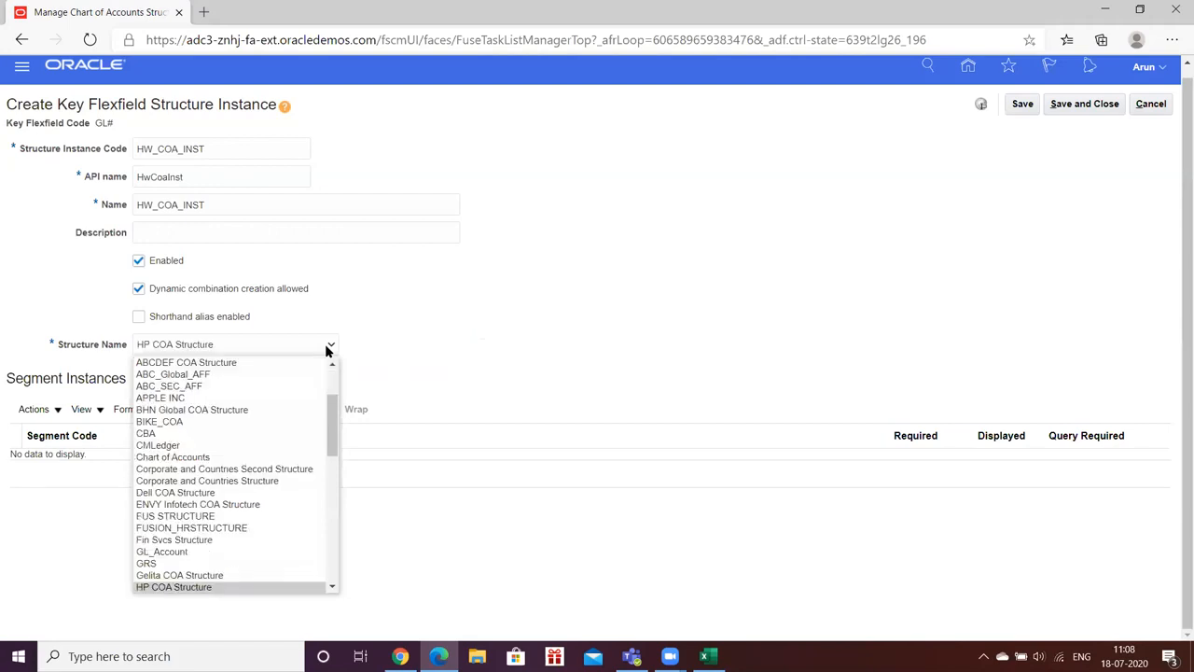
{"action": "key", "text": "Down"}
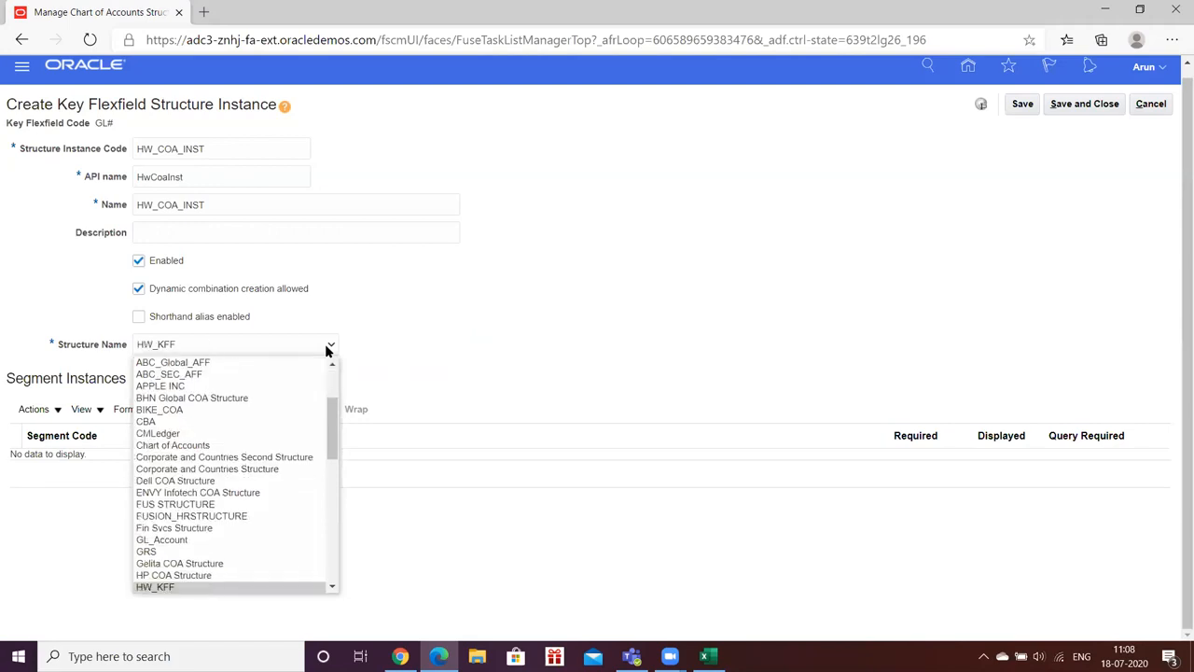
{"action": "key", "text": "Return"}
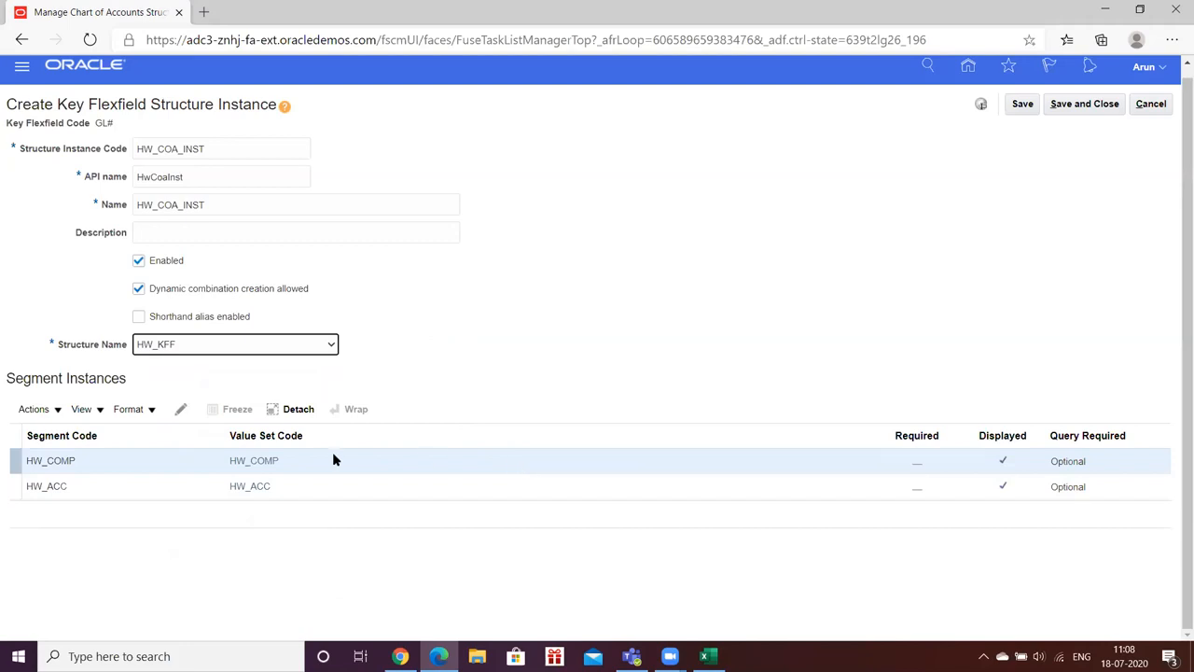
{"action": "left_click", "coordinate": [92, 469]}
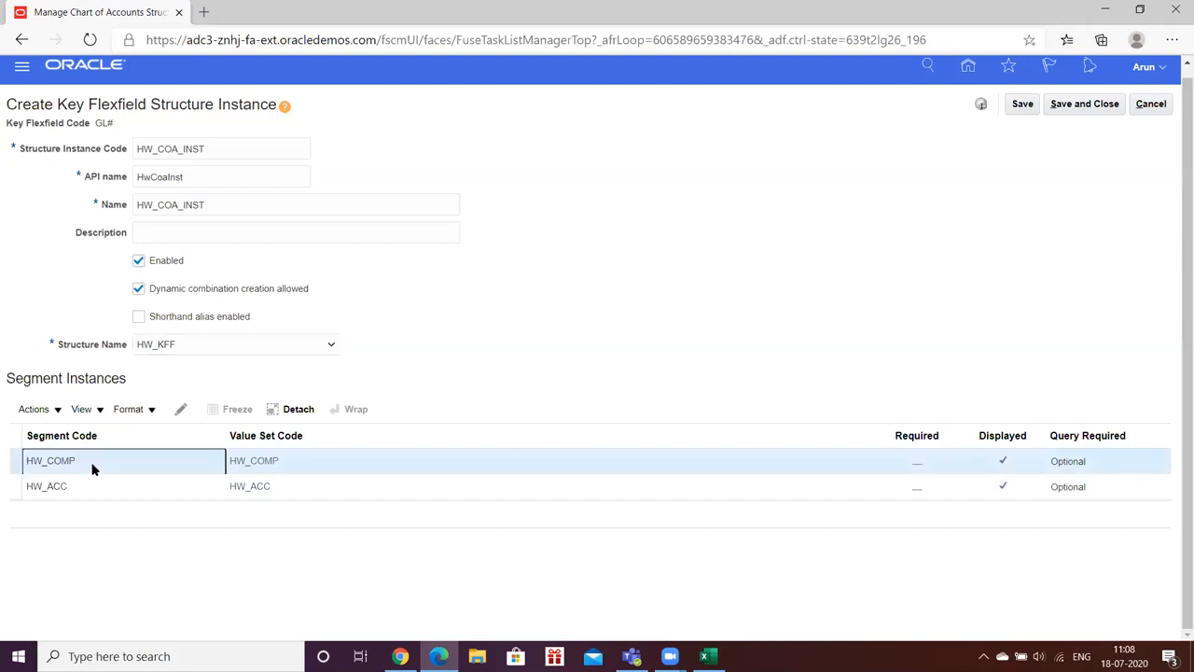
Step: Make the HW_COMP segment instance required
{"action": "left_click", "coordinate": [180, 408]}
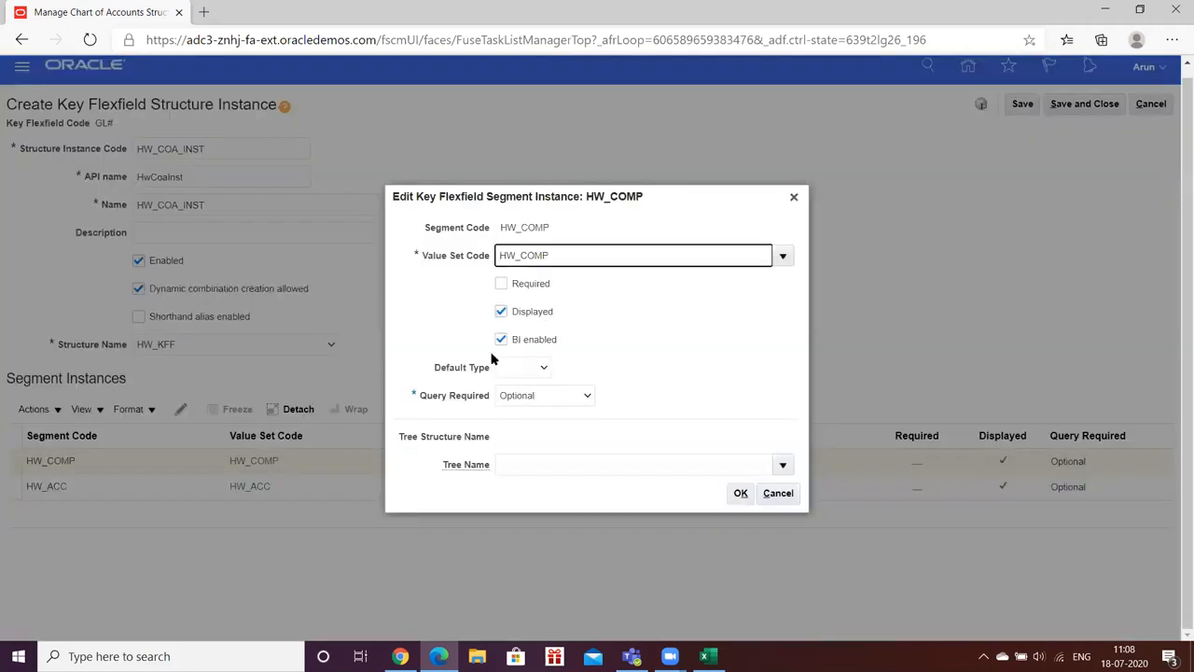
{"action": "left_click", "coordinate": [500, 286]}
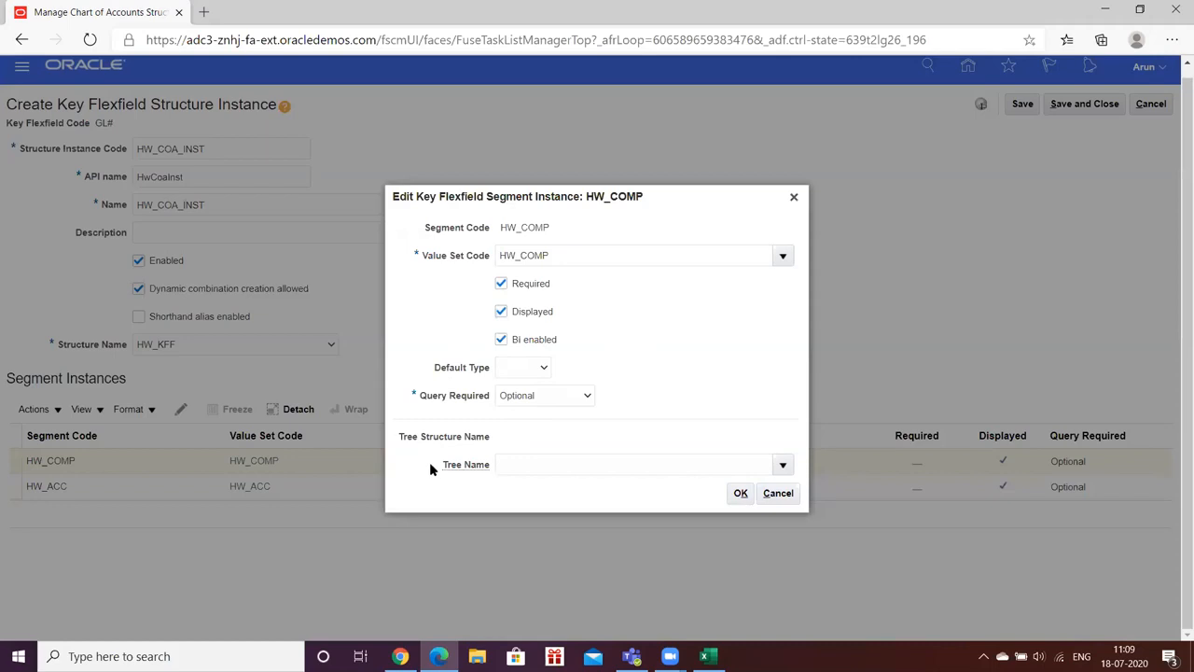
{"action": "left_click_drag", "start_coordinate": [433, 464], "coordinate": [487, 468]}
{"action": "left_click", "coordinate": [409, 478]}
{"action": "left_click", "coordinate": [740, 494]}
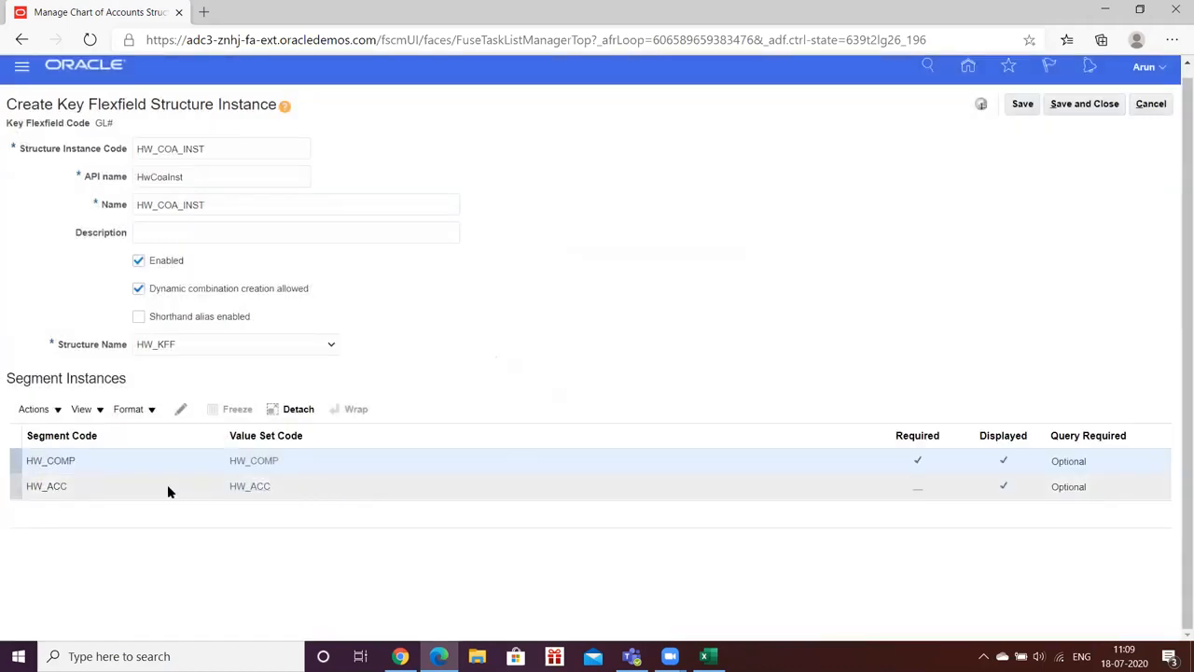
Step: Make HW_ACC required too and save the structure instance, which raises a record-lock error
{"action": "left_click", "coordinate": [163, 483]}
{"action": "left_click", "coordinate": [181, 409]}
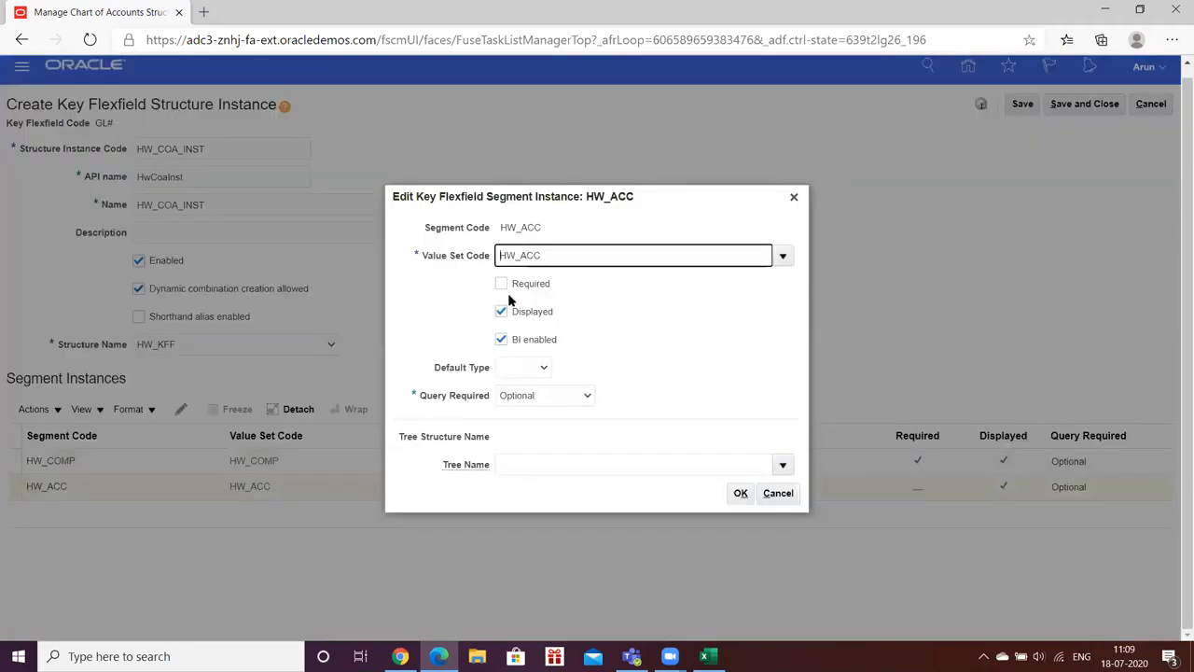
{"action": "left_click", "coordinate": [502, 284]}
{"action": "left_click", "coordinate": [739, 492]}
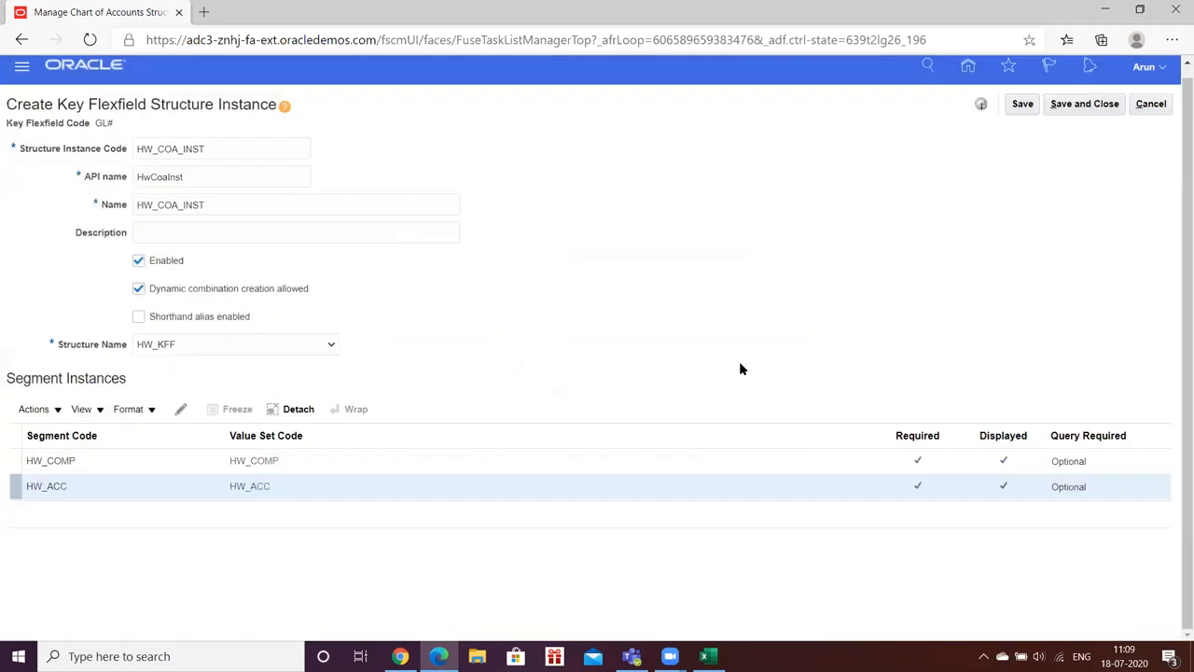
{"action": "left_click", "coordinate": [1024, 104]}
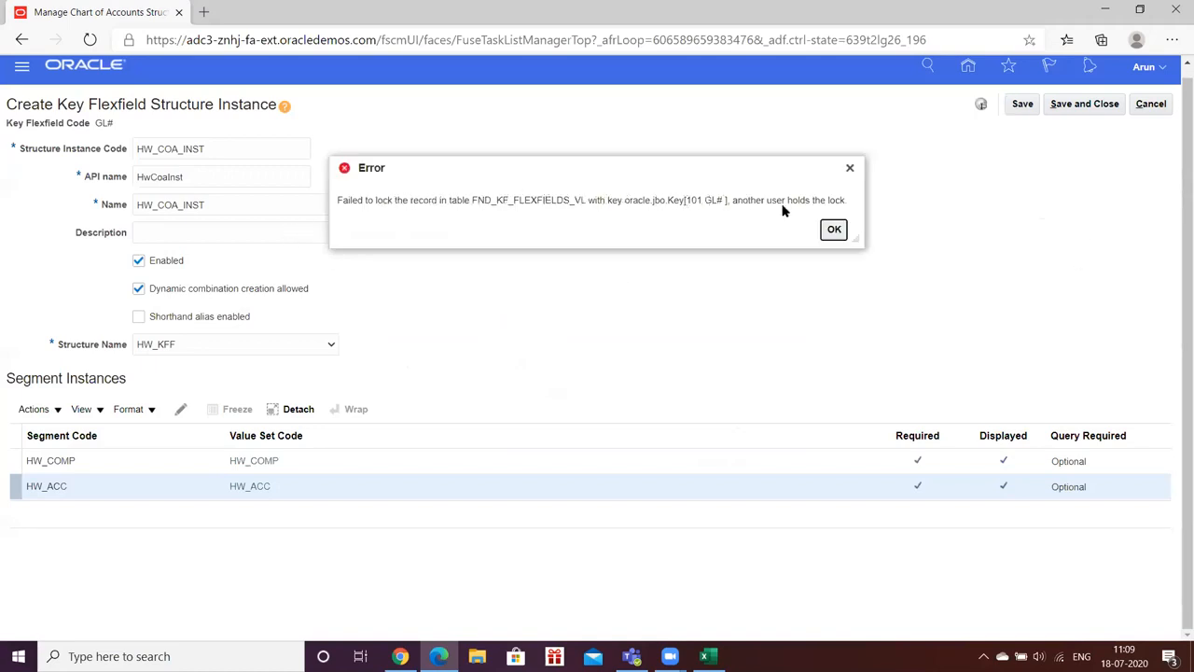
Step: Dismiss the record-lock errors, retry Save, then repeatedly attempt Save and Close on HW_COA_INST
{"action": "left_click", "coordinate": [833, 231]}
{"action": "left_click", "coordinate": [1023, 106]}
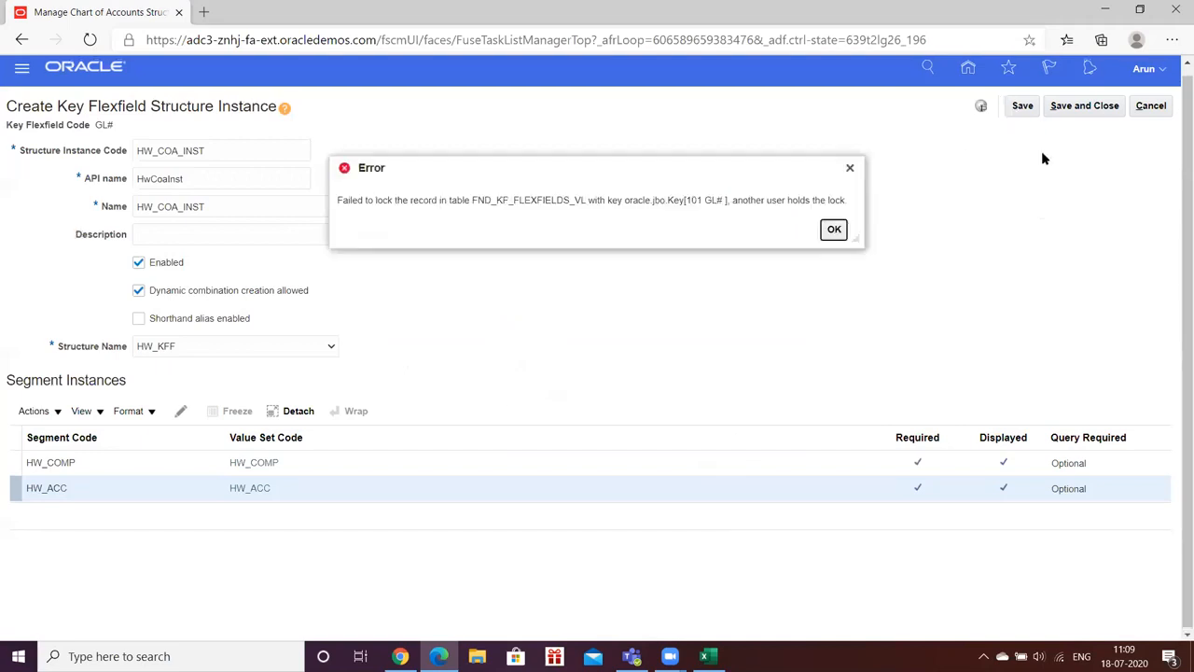
{"action": "left_click", "coordinate": [833, 233]}
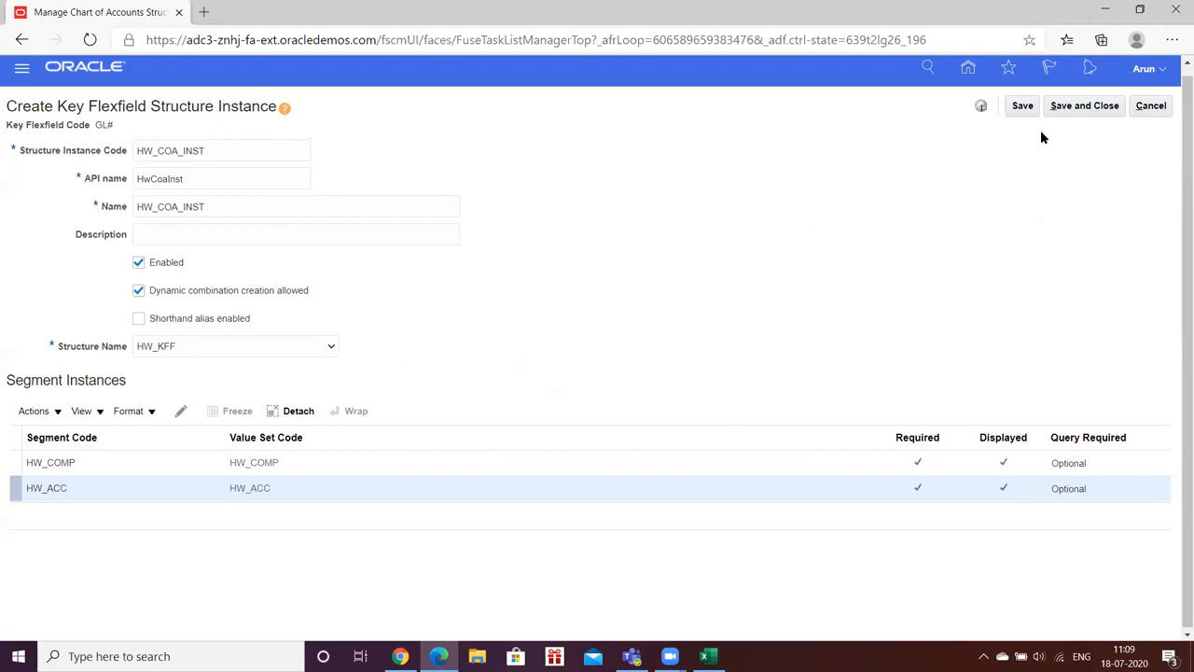
{"action": "left_click", "coordinate": [1061, 108]}
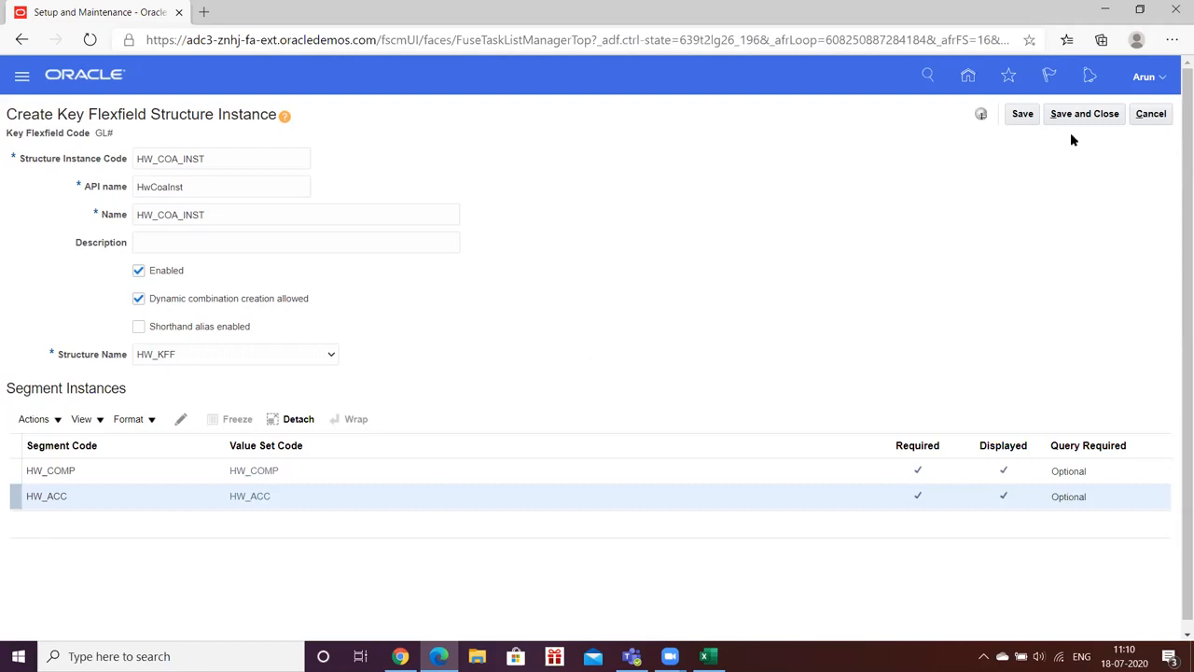
{"action": "left_click", "coordinate": [1094, 115]}
{"action": "left_click", "coordinate": [1063, 114]}
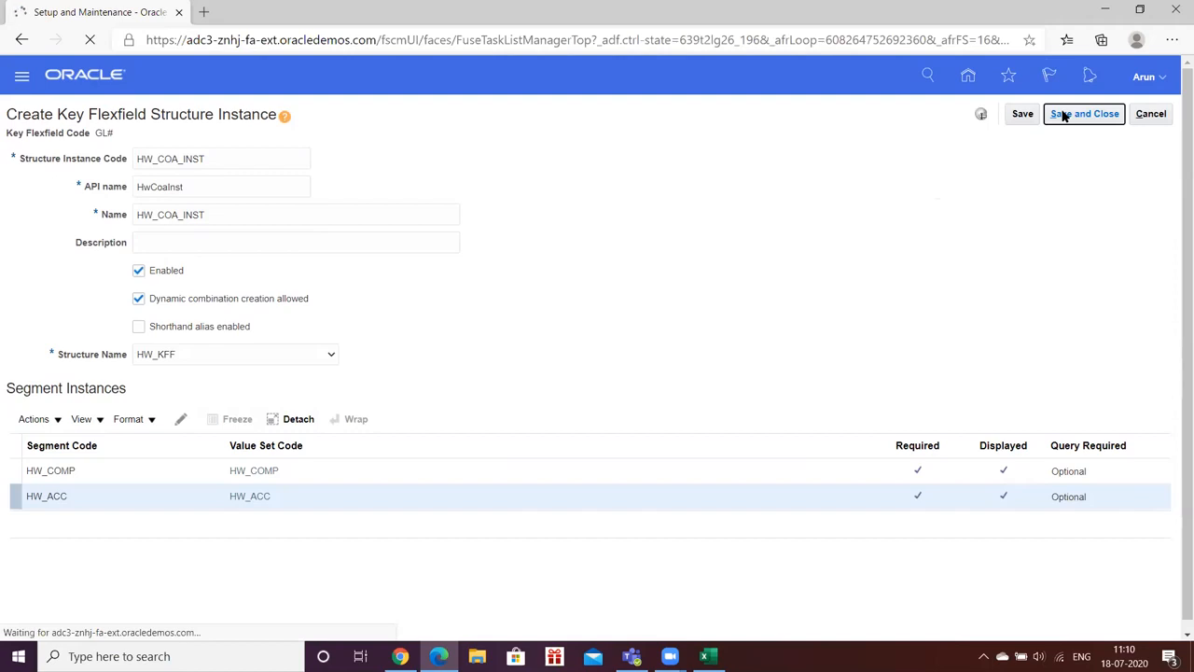
Step: Cancel the form and search structure instances for codes starting with HW
{"action": "left_click", "coordinate": [1146, 114]}
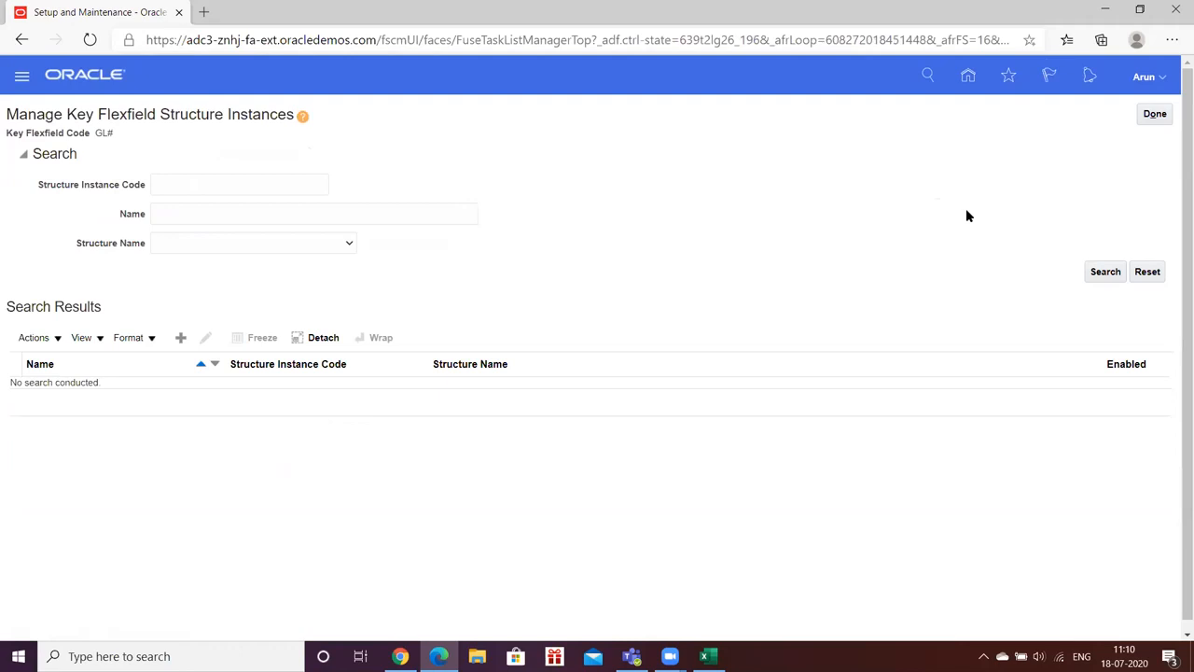
{"action": "left_click", "coordinate": [175, 181]}
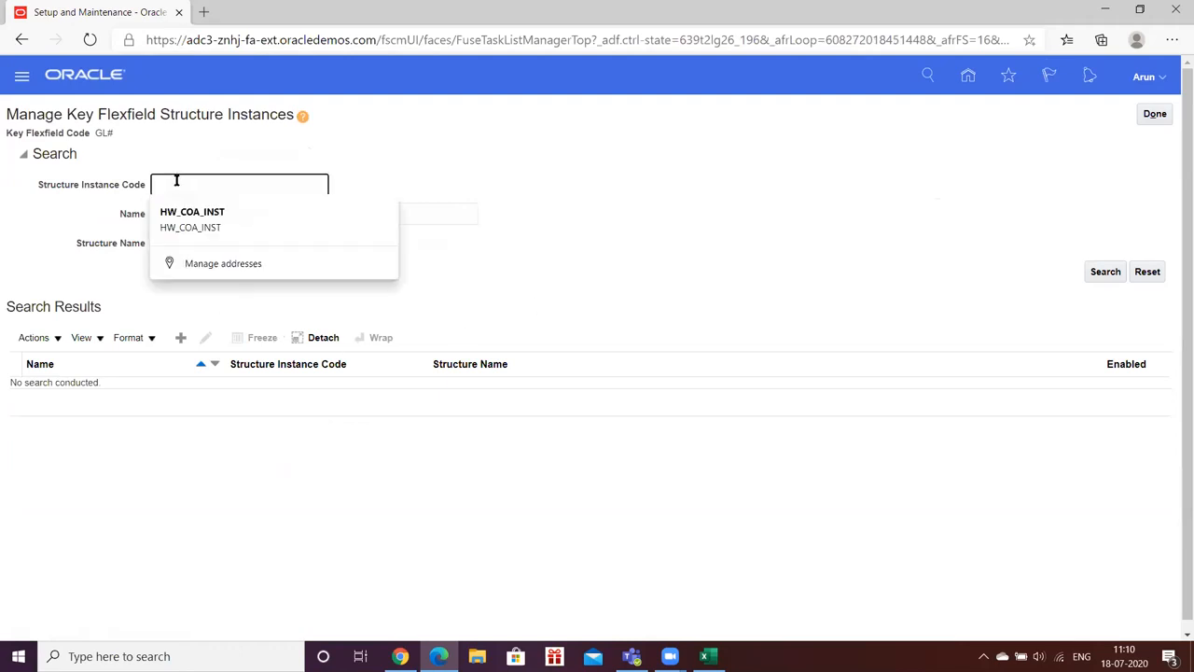
{"action": "type", "text": "hw"}
{"action": "key", "text": "Return"}
{"action": "left_click", "coordinate": [1105, 272]}
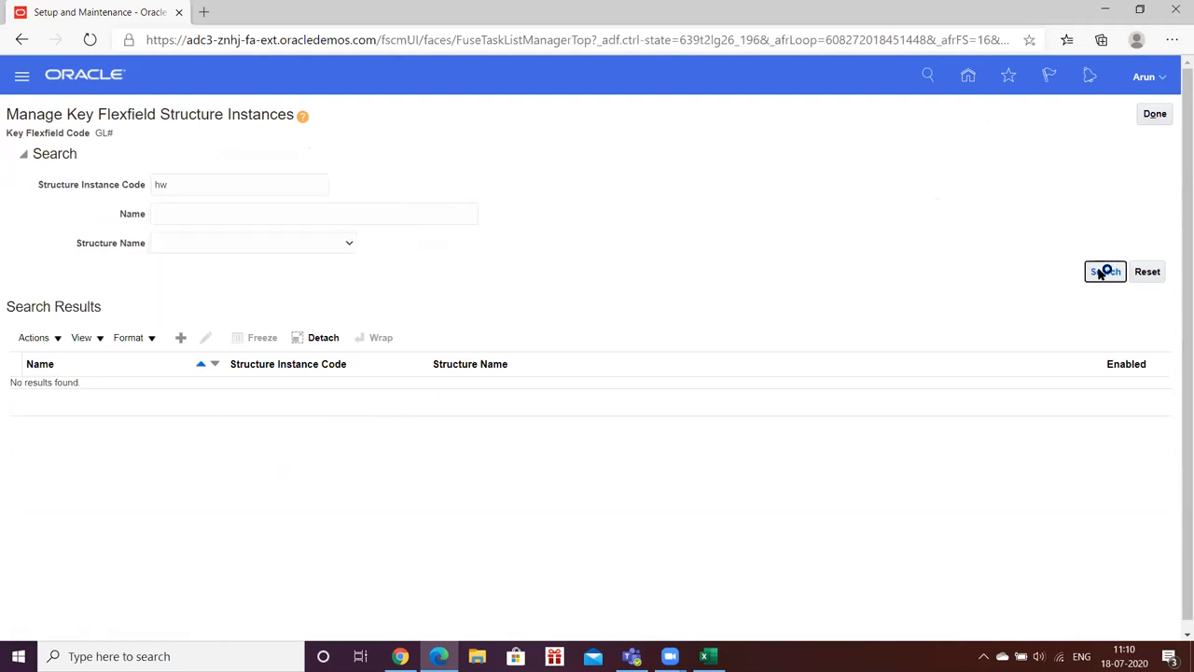
{"action": "left_click", "coordinate": [205, 182]}
{"action": "key", "text": "BackSpace"}
{"action": "key", "text": "BackSpace"}
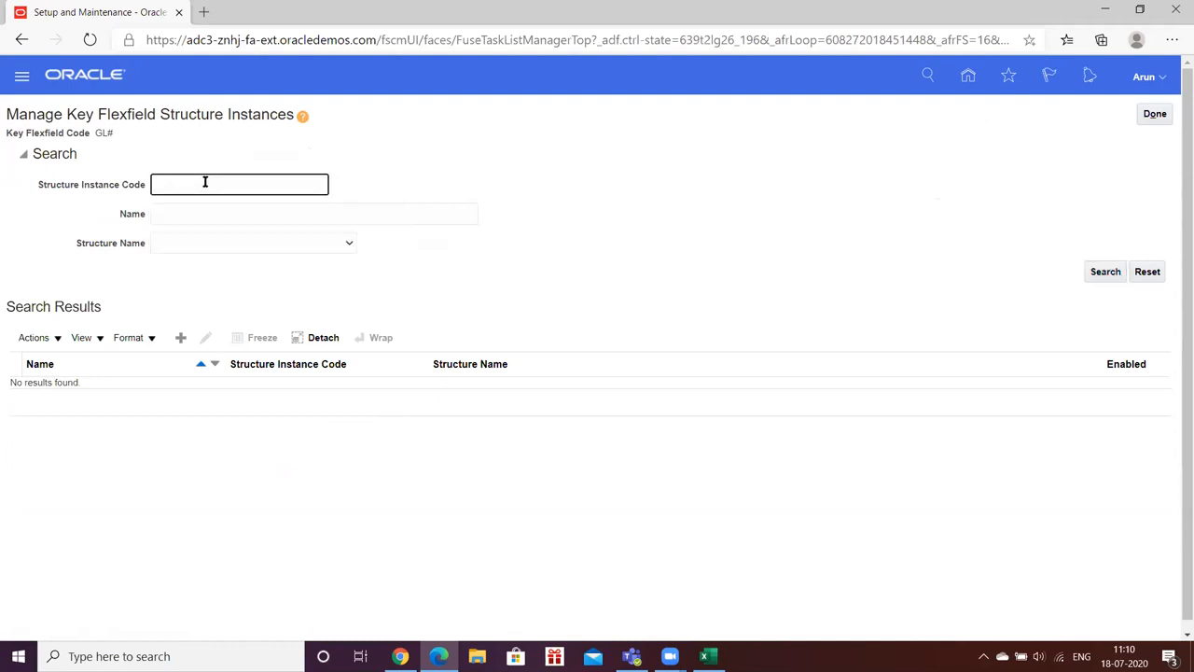
{"action": "type", "text": "HW"}
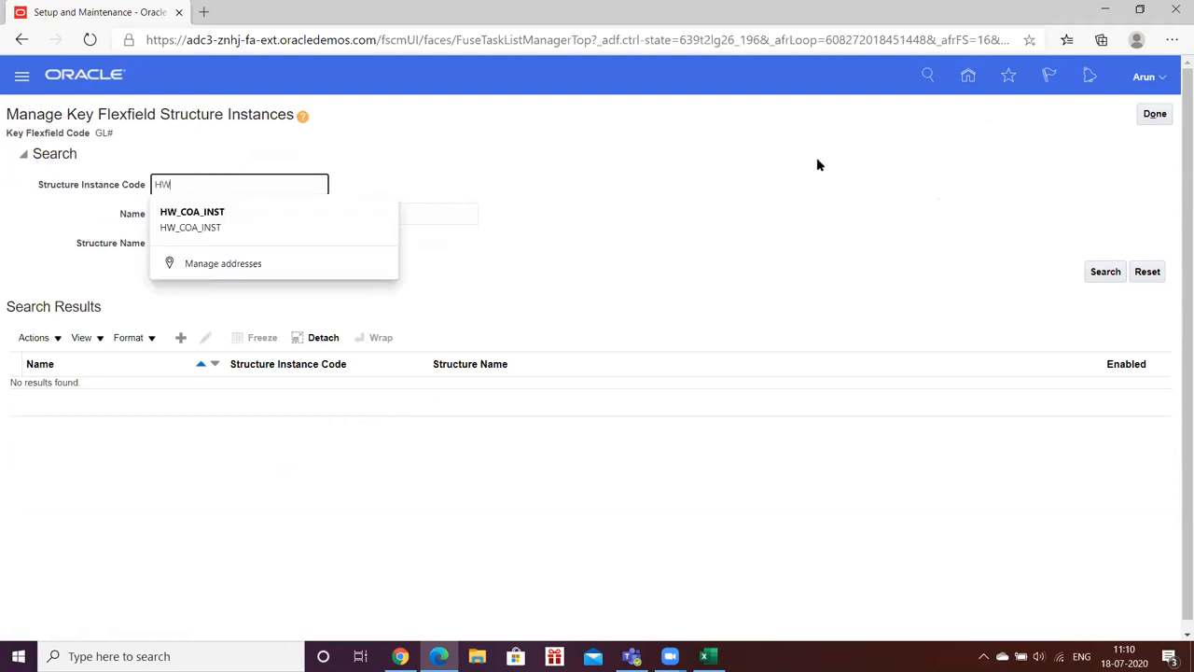
{"action": "left_click", "coordinate": [1105, 271]}
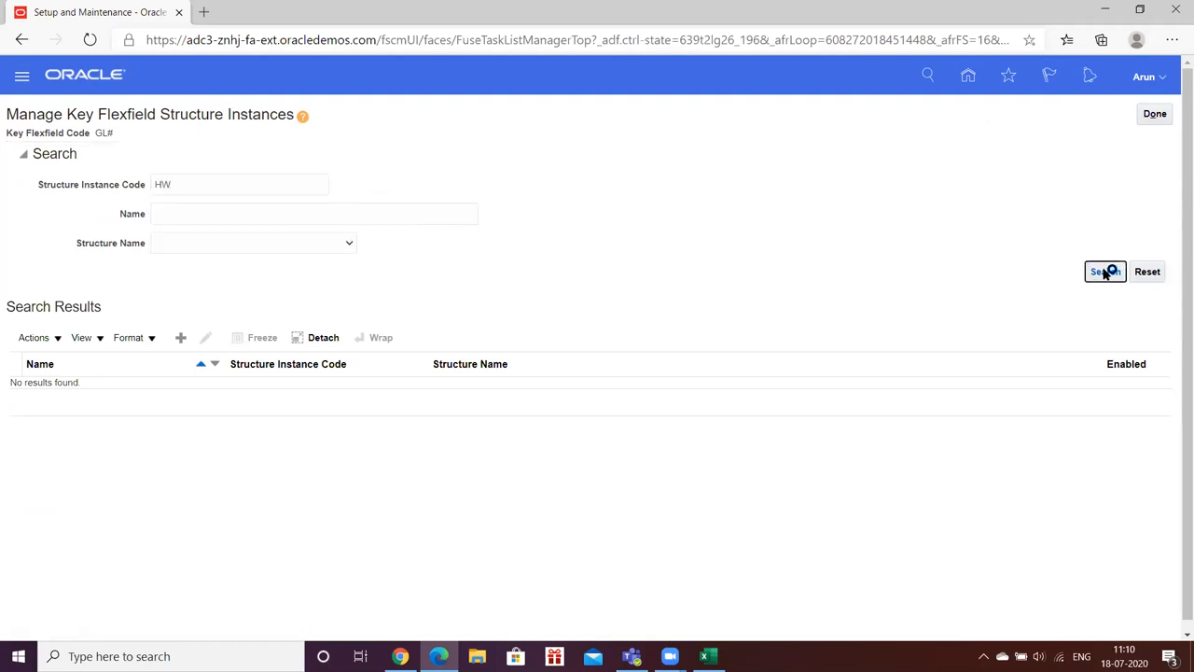
Step: Search for HW_COA_INST, find no results, and start a new structure instance
{"action": "left_click", "coordinate": [201, 186]}
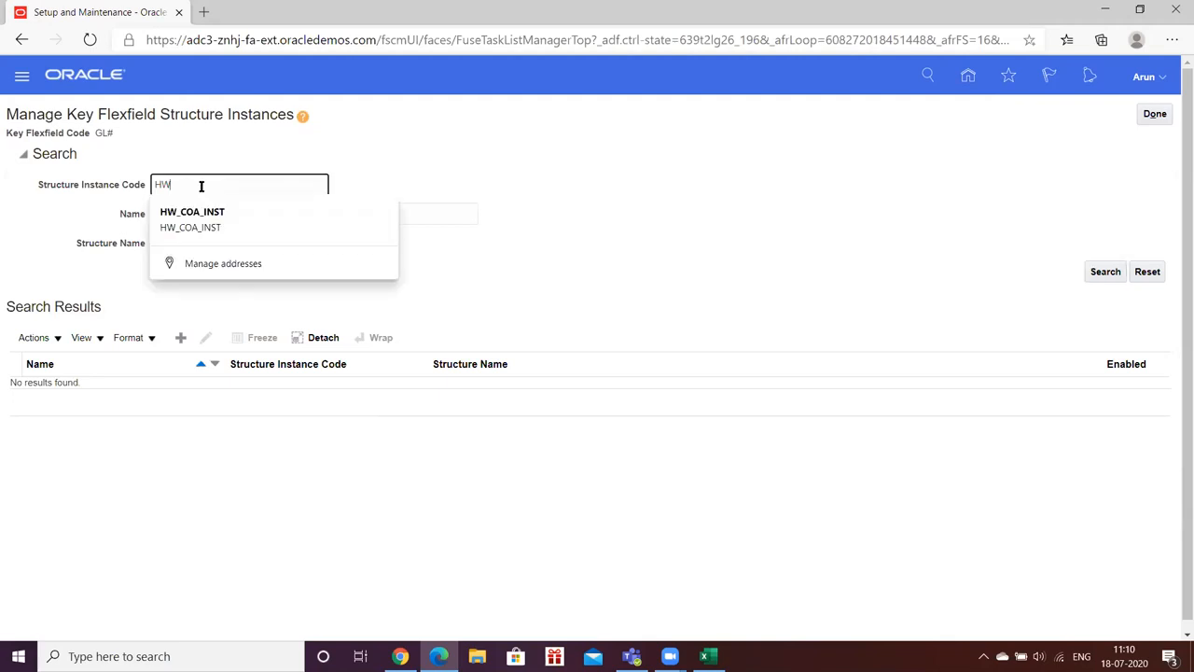
{"action": "type", "text": "HW_COA"}
{"action": "left_click", "coordinate": [1101, 272]}
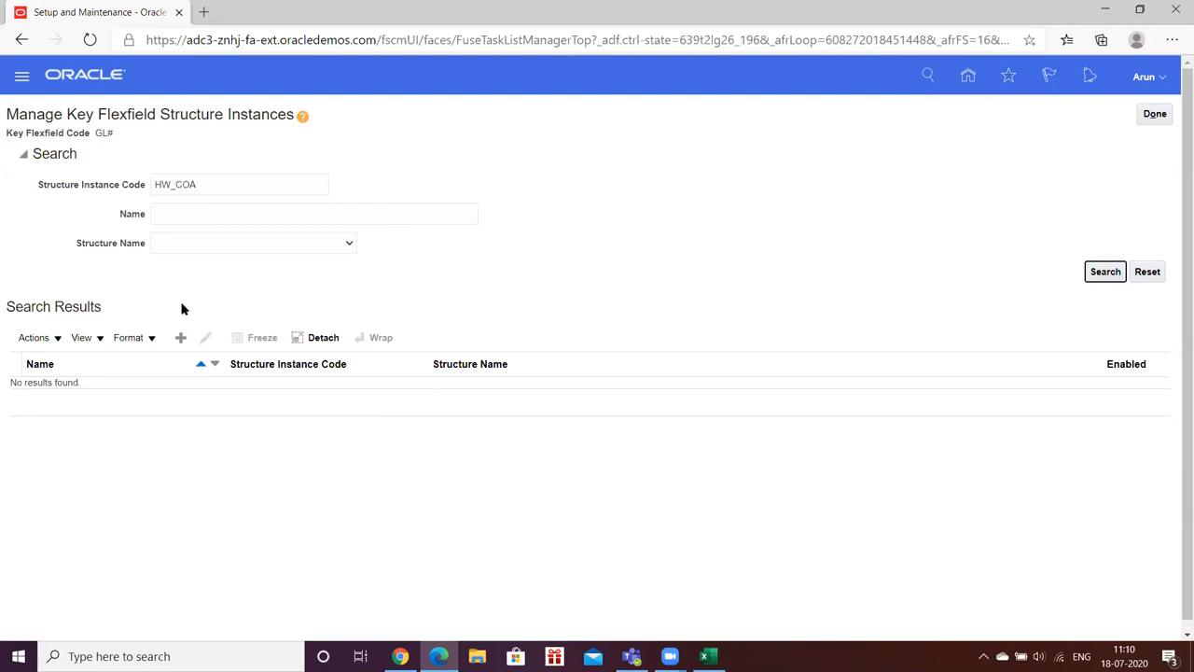
{"action": "left_click", "coordinate": [211, 187]}
{"action": "left_click", "coordinate": [202, 226]}
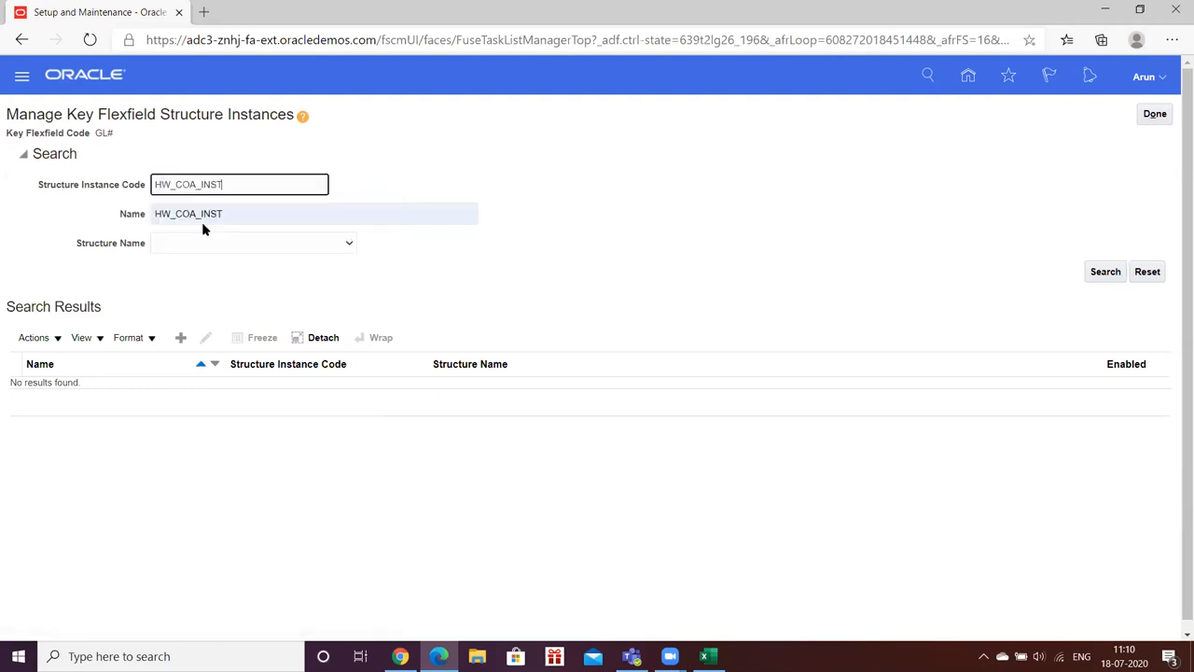
{"action": "left_click", "coordinate": [1107, 272]}
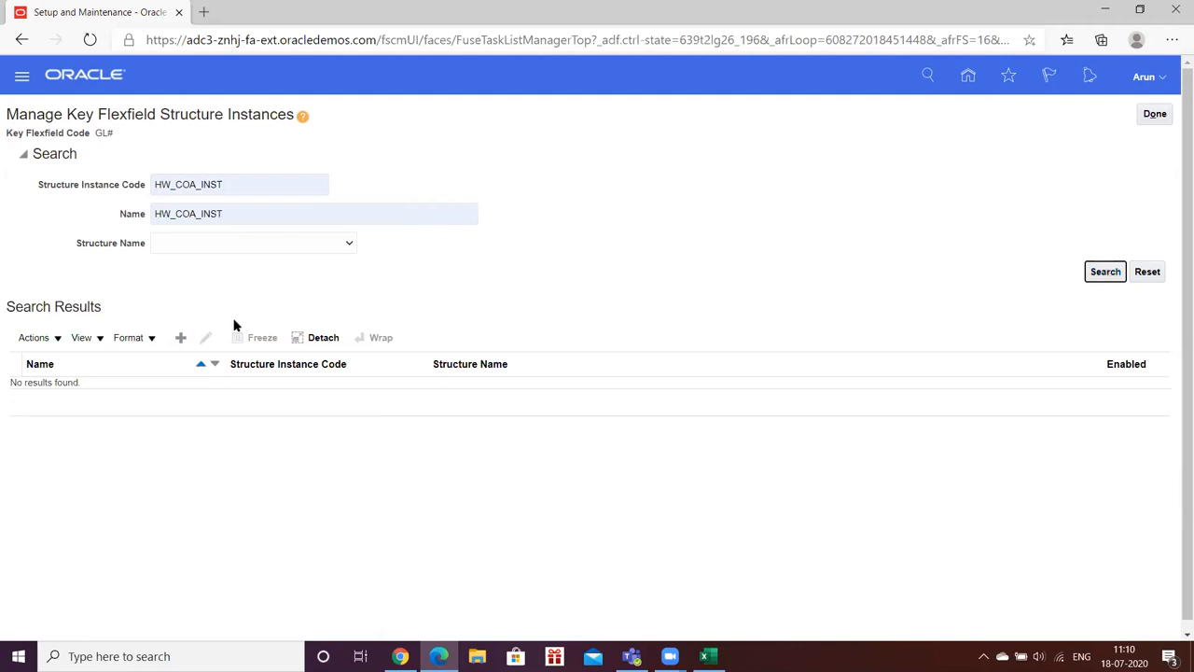
{"action": "left_click", "coordinate": [180, 337]}
{"action": "left_click", "coordinate": [168, 155]}
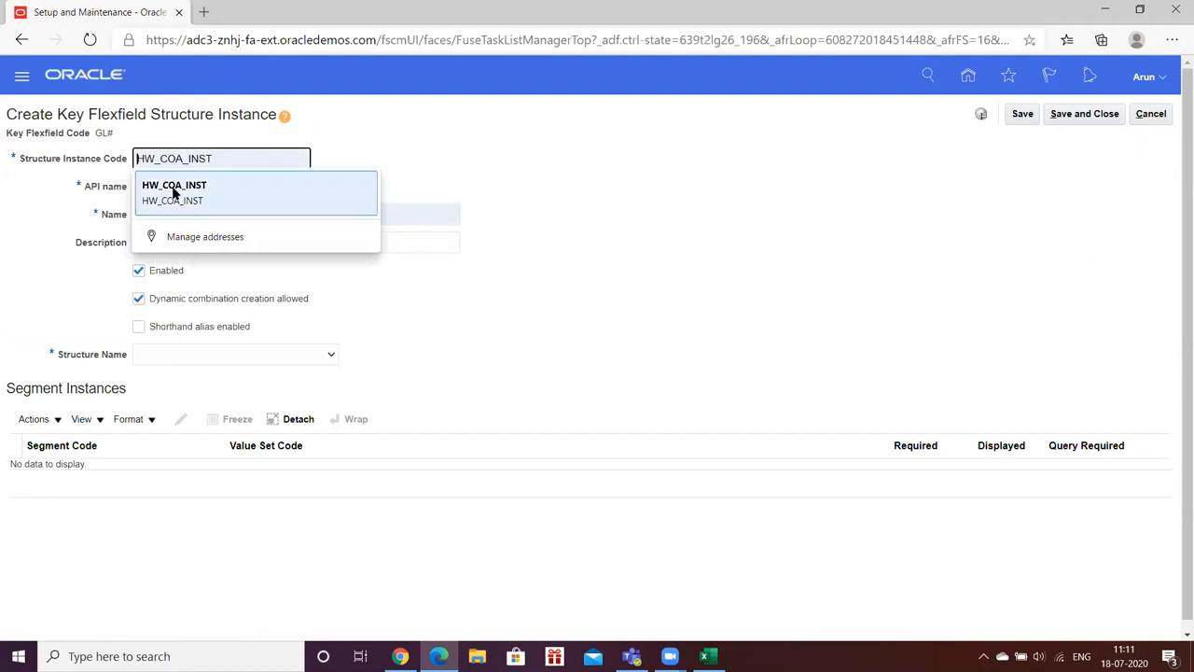
Step: Enter HW_COA_INST as the instance code and base it on structure HW_KFF
{"action": "left_click", "coordinate": [174, 190]}
{"action": "left_click", "coordinate": [174, 187]}
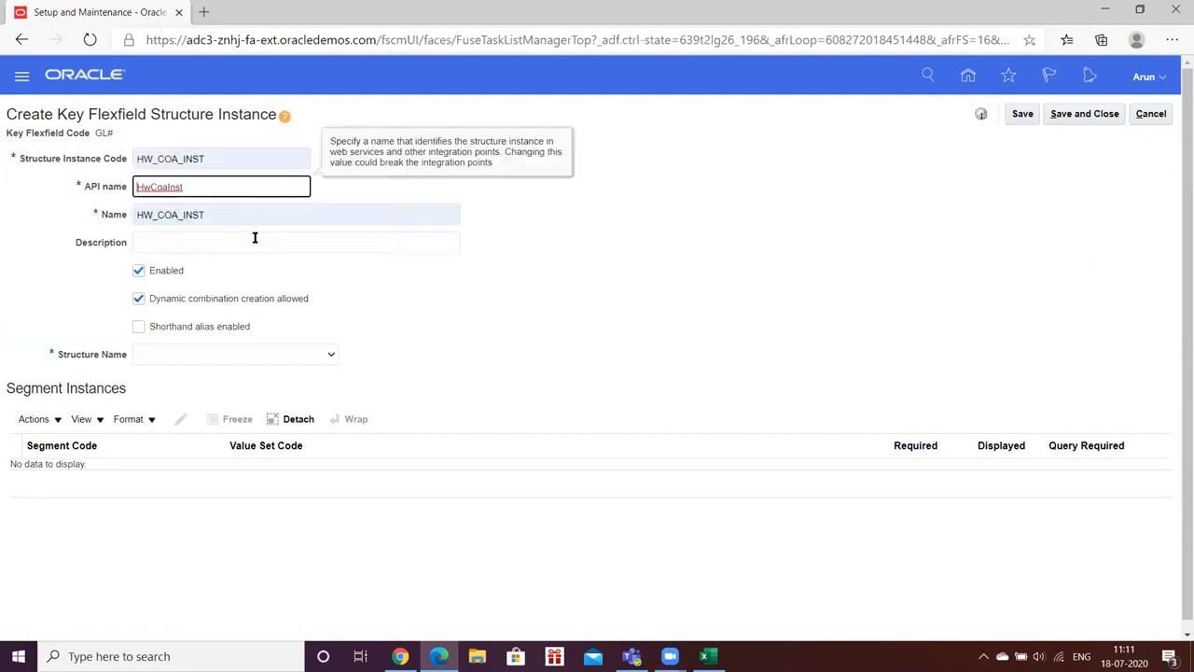
{"action": "left_click", "coordinate": [442, 318]}
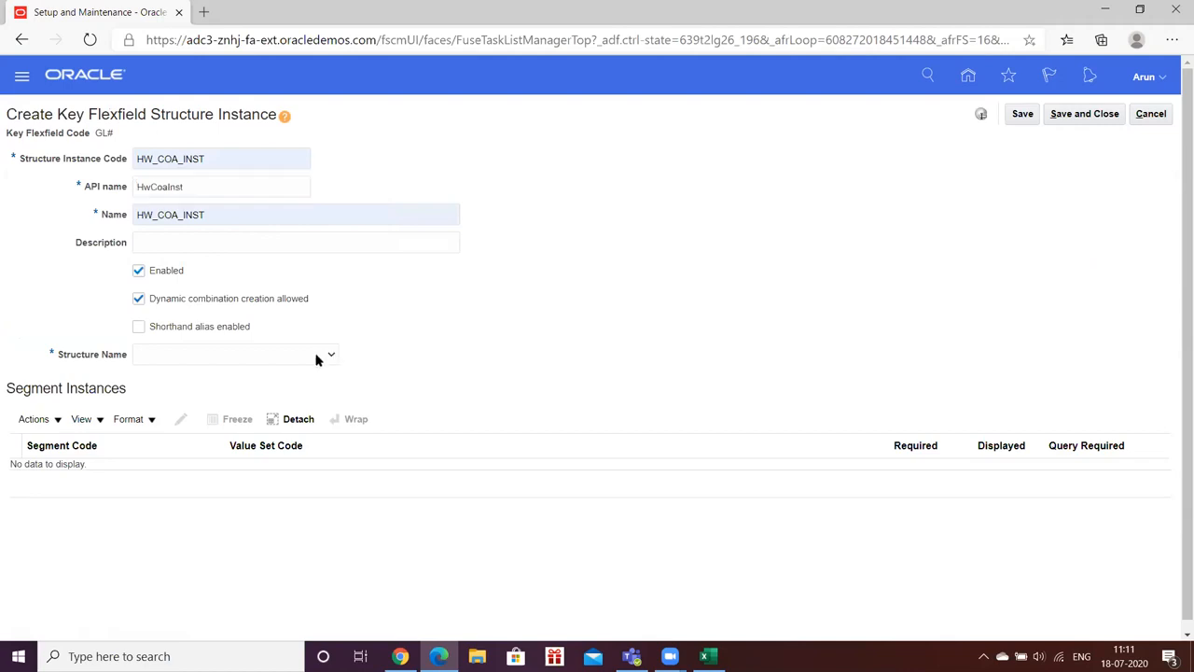
{"action": "left_click", "coordinate": [328, 355]}
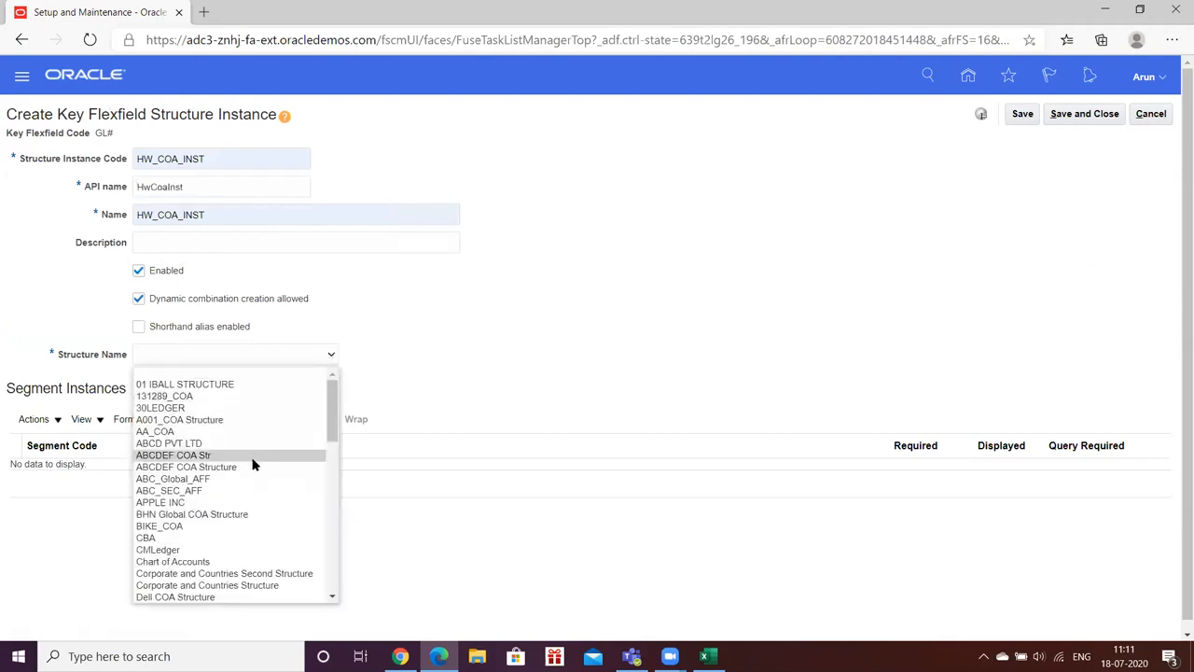
{"action": "type", "text": "hw"}
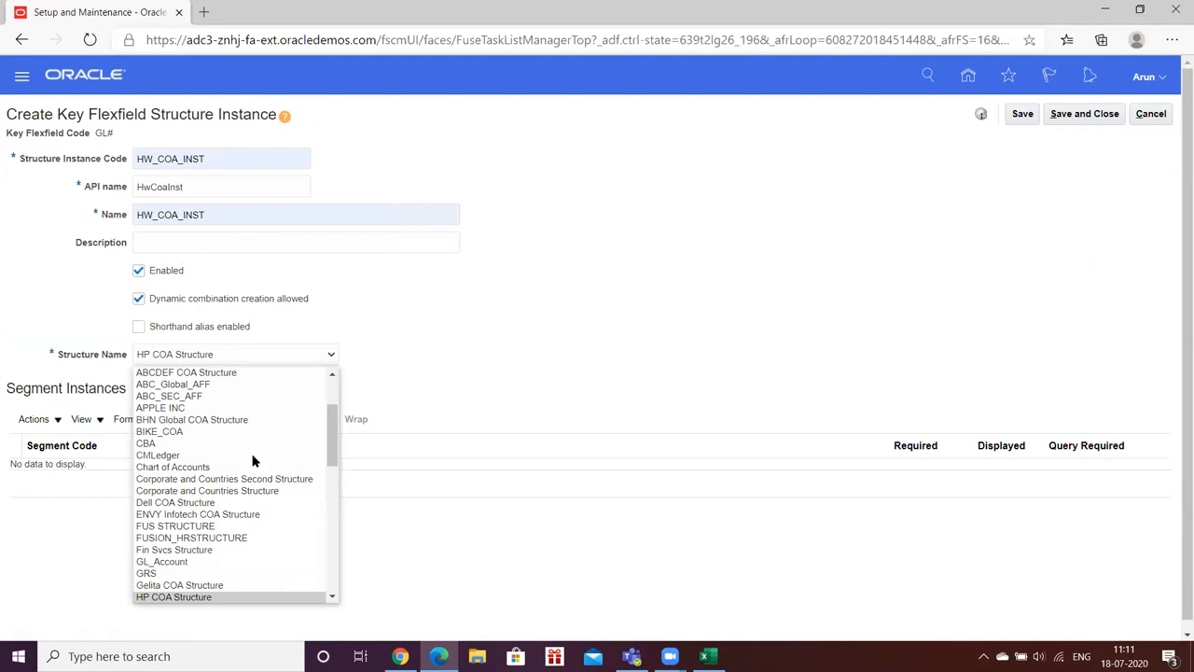
{"action": "key", "text": "Return"}
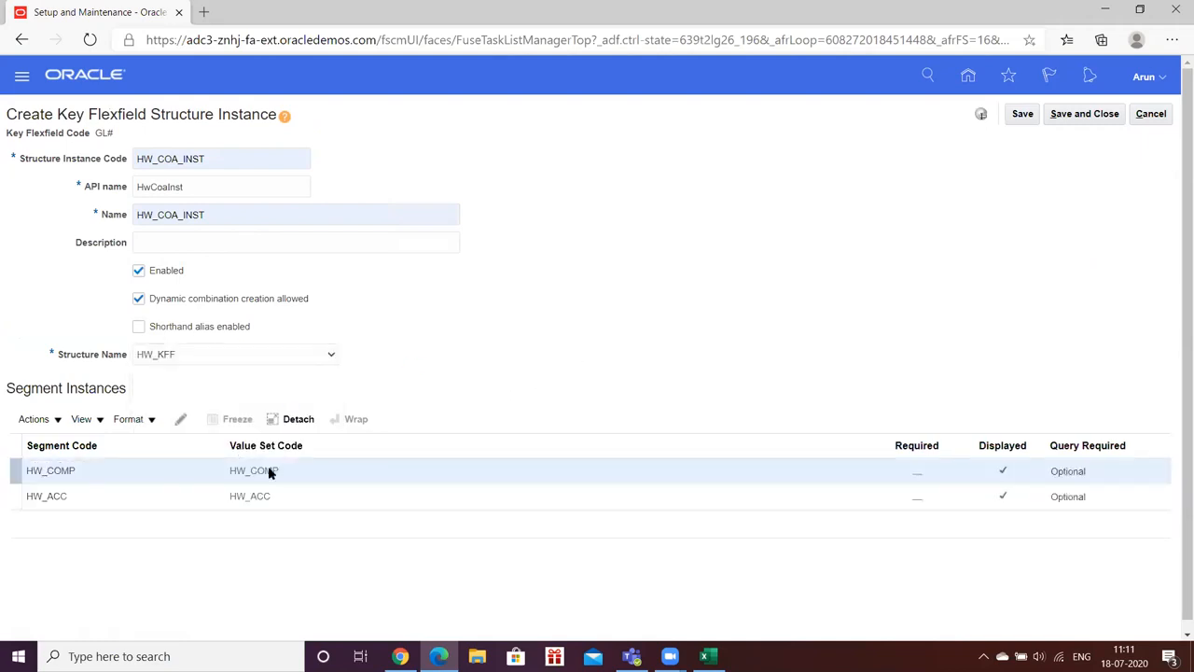
Step: Make the HW_COMP segment instance required
{"action": "left_click", "coordinate": [135, 469]}
{"action": "left_click", "coordinate": [184, 419]}
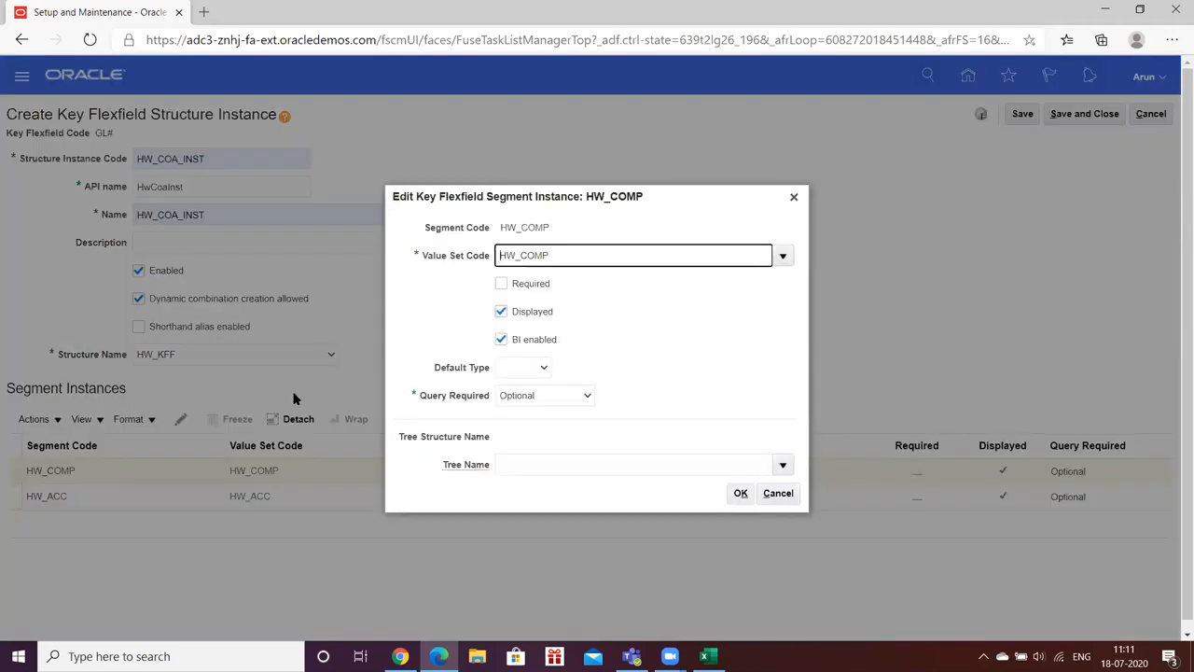
{"action": "left_click", "coordinate": [498, 285]}
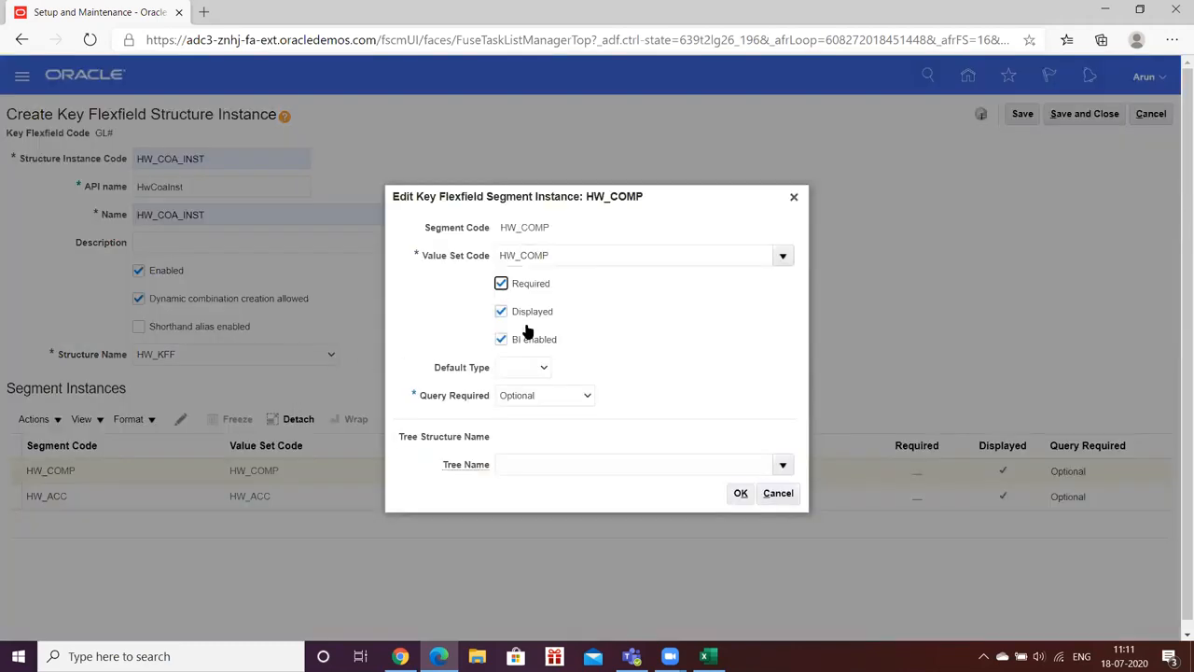
{"action": "left_click", "coordinate": [740, 493]}
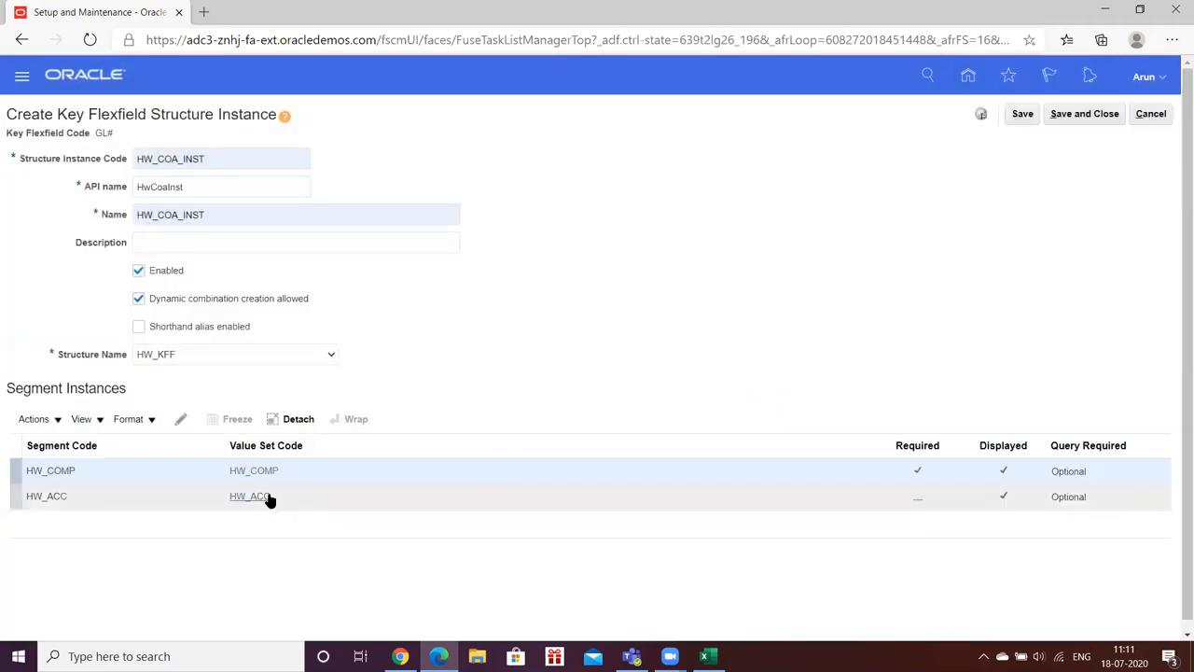
Step: Make the HW_ACC segment instance required as well
{"action": "left_click", "coordinate": [268, 495]}
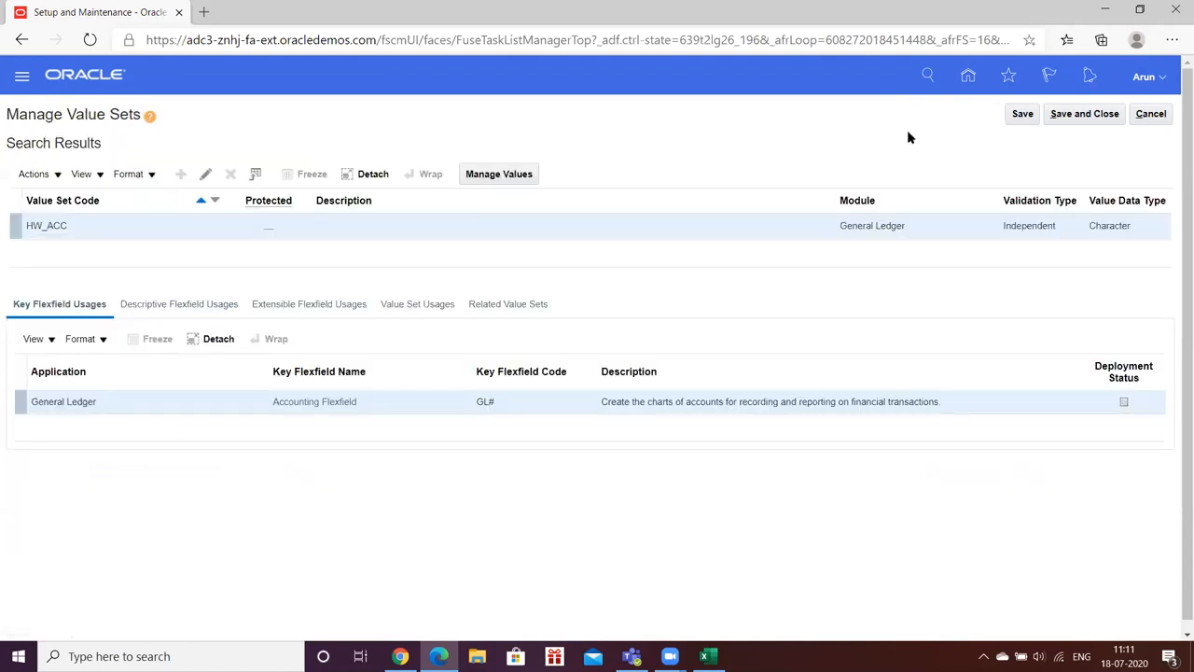
{"action": "left_click", "coordinate": [1165, 114]}
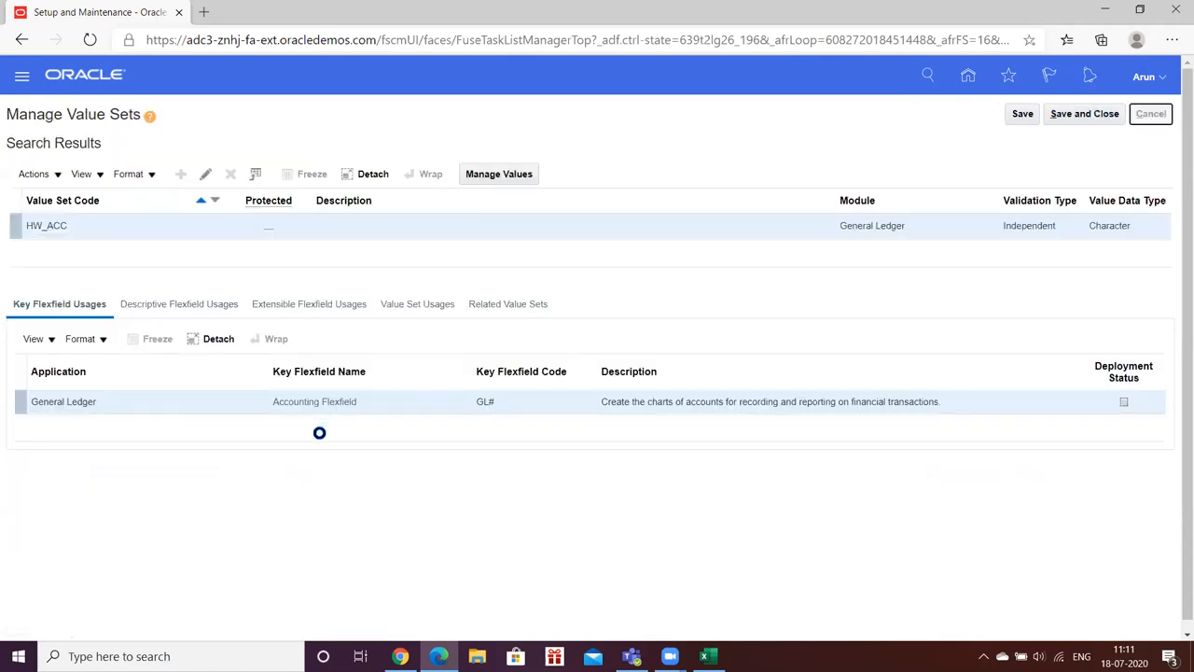
{"action": "left_click", "coordinate": [165, 501]}
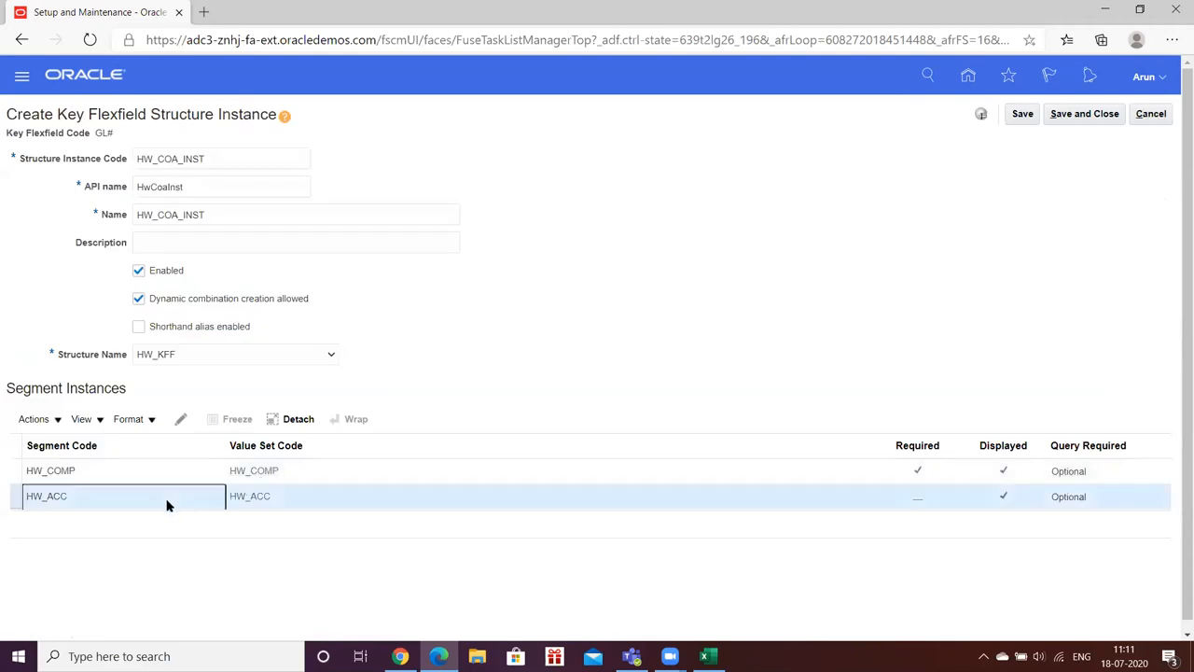
{"action": "left_click", "coordinate": [181, 419]}
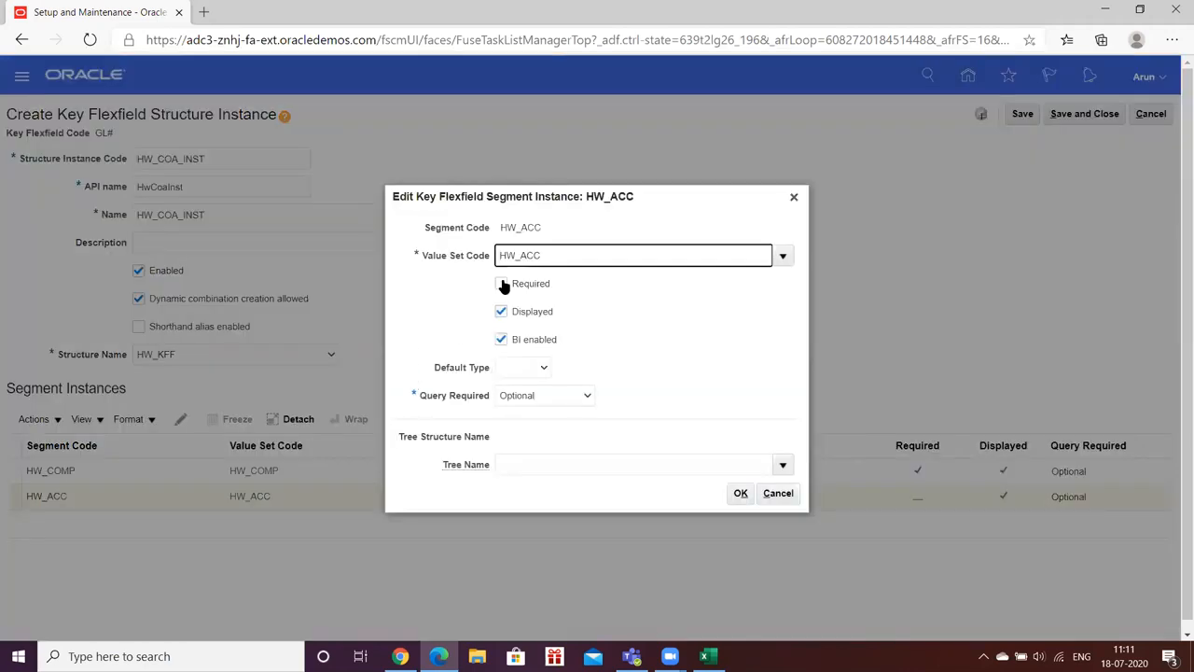
{"action": "left_click", "coordinate": [501, 283]}
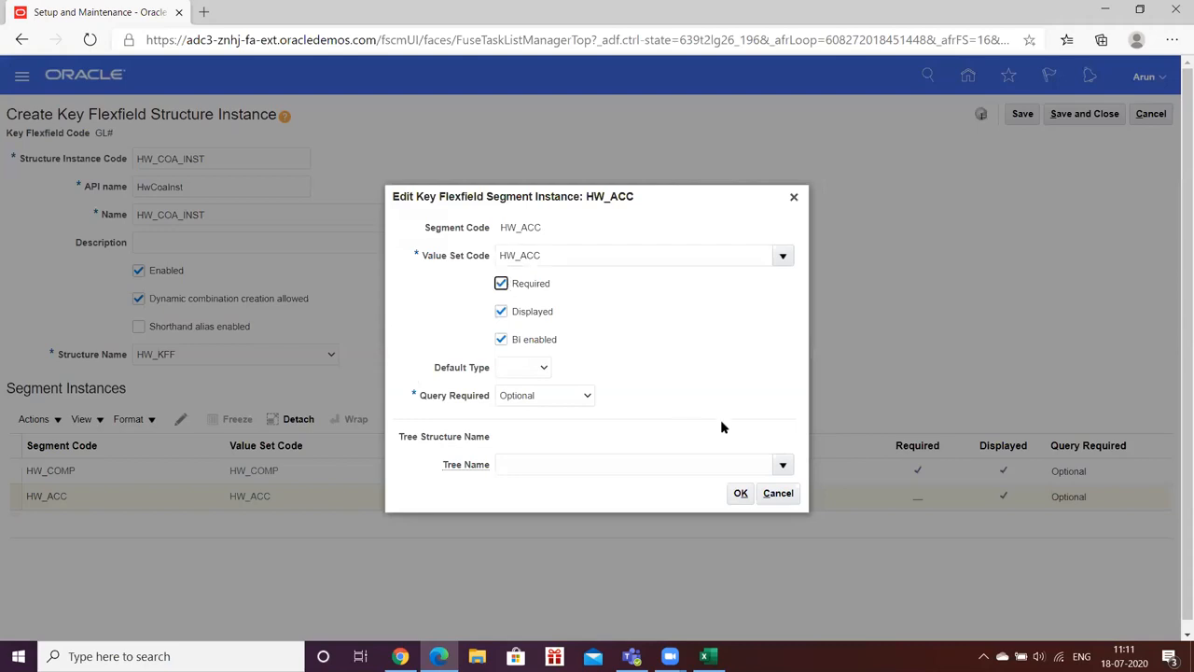
{"action": "left_click", "coordinate": [738, 494]}
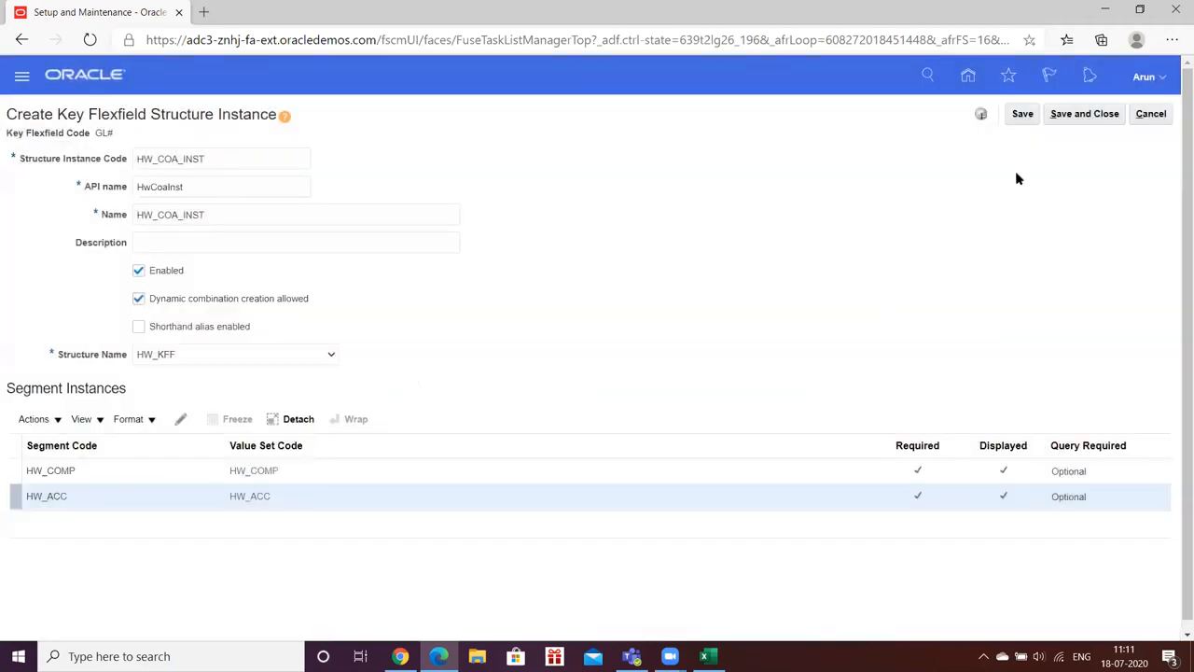
Step: Save the instance, then read and dismiss the record-lock error message
{"action": "left_click", "coordinate": [1023, 114]}
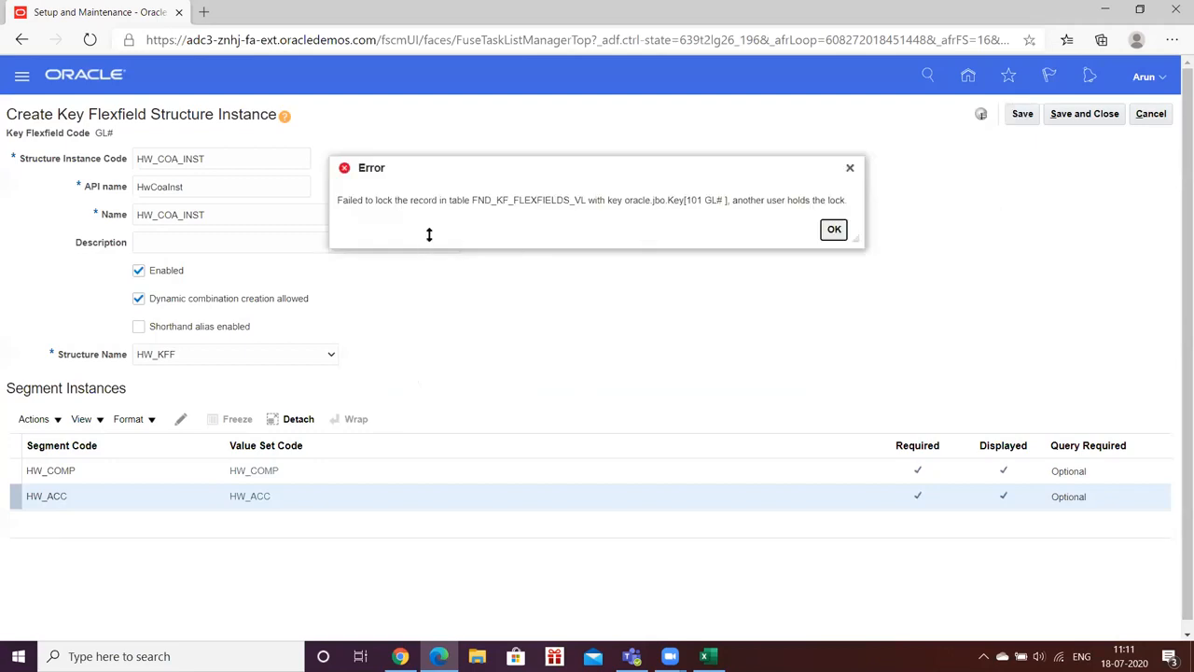
{"action": "left_click_drag", "start_coordinate": [473, 203], "coordinate": [672, 197]}
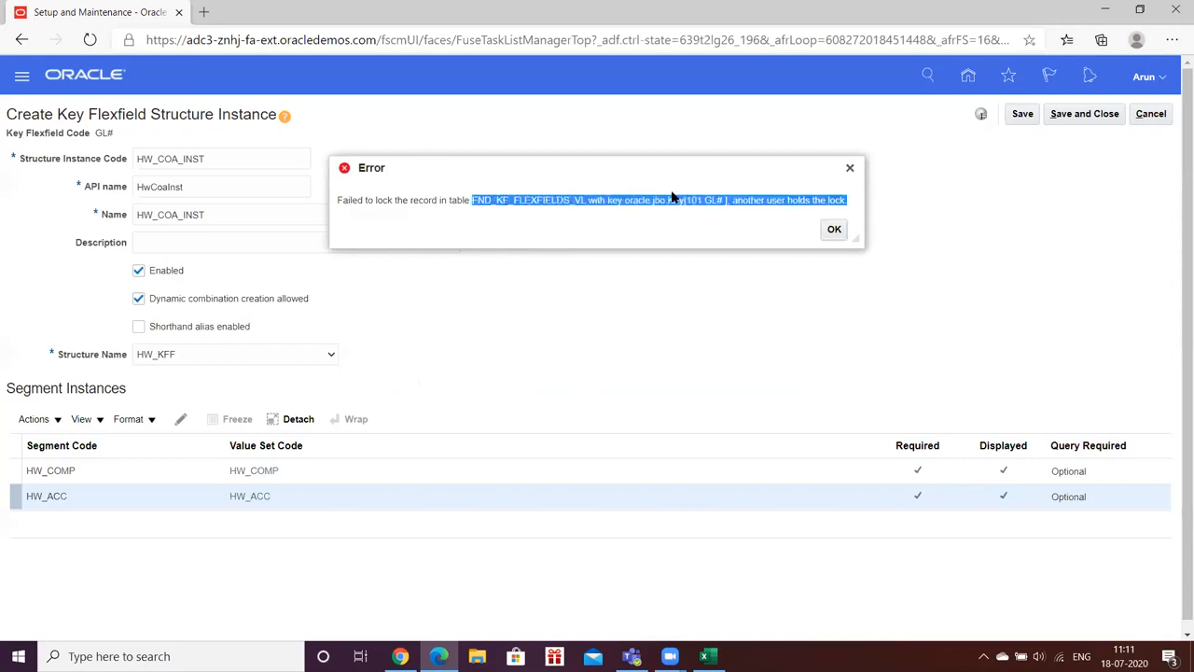
{"action": "left_click", "coordinate": [795, 214]}
{"action": "left_click_drag", "start_coordinate": [799, 199], "coordinate": [840, 200]}
{"action": "left_click", "coordinate": [767, 222]}
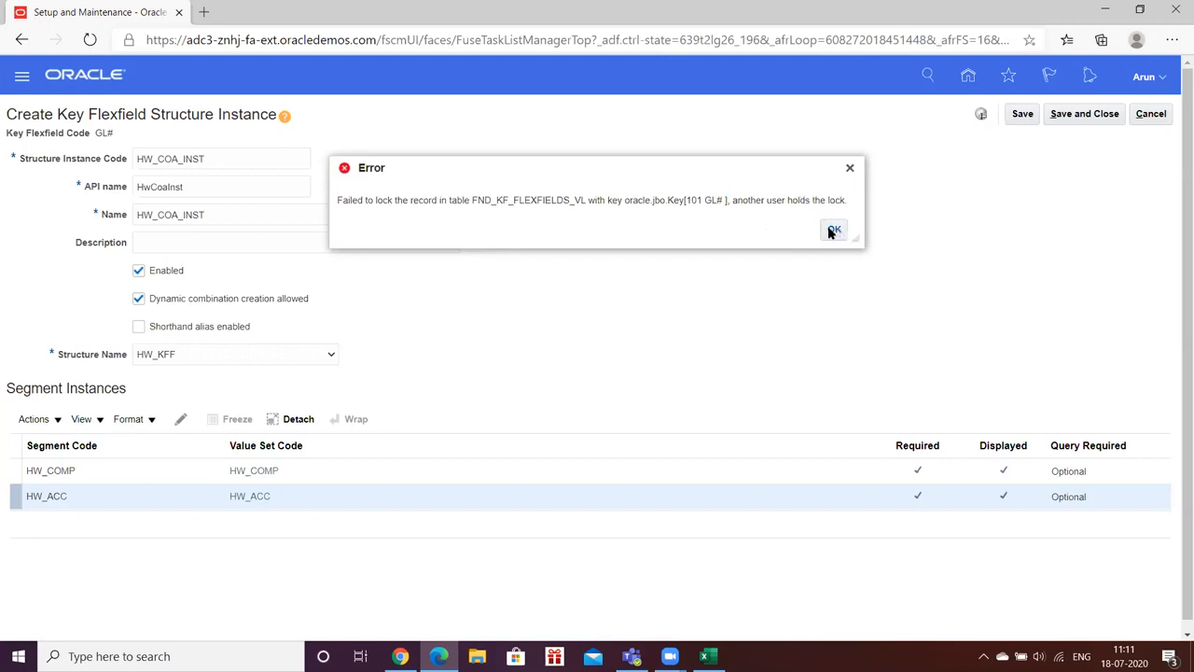
{"action": "left_click", "coordinate": [833, 230]}
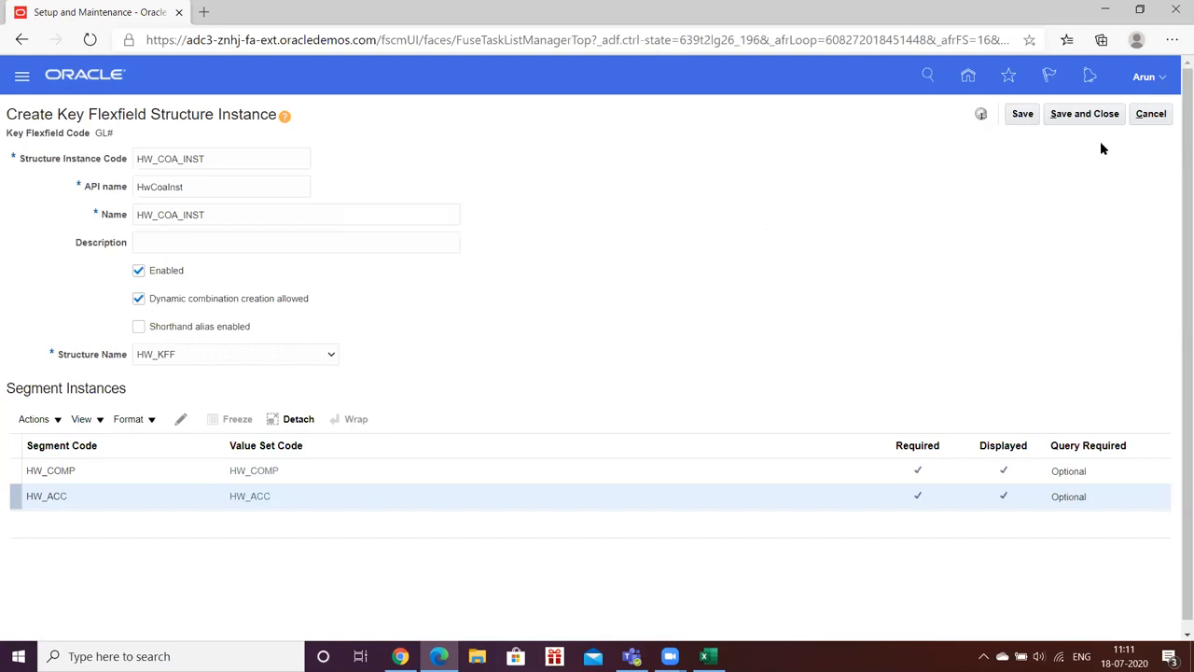
Step: Retry saving, dismiss the repeated lock error, and cancel the instance
{"action": "left_click", "coordinate": [1023, 115]}
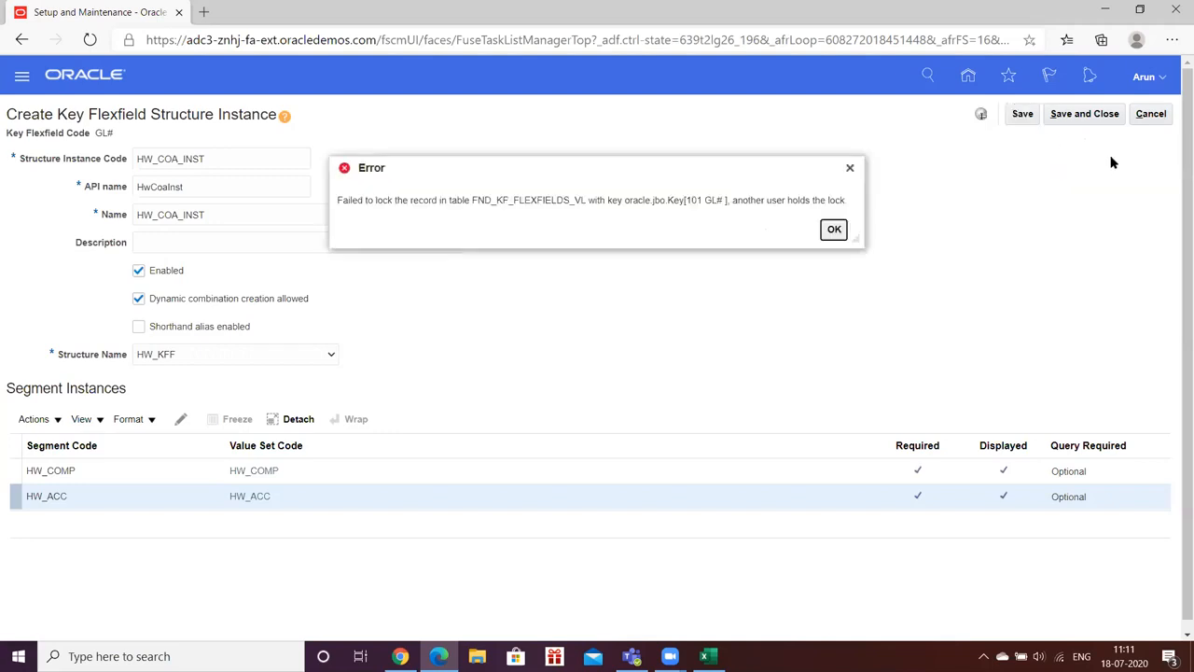
{"action": "left_click", "coordinate": [834, 230]}
{"action": "left_click", "coordinate": [1153, 114]}
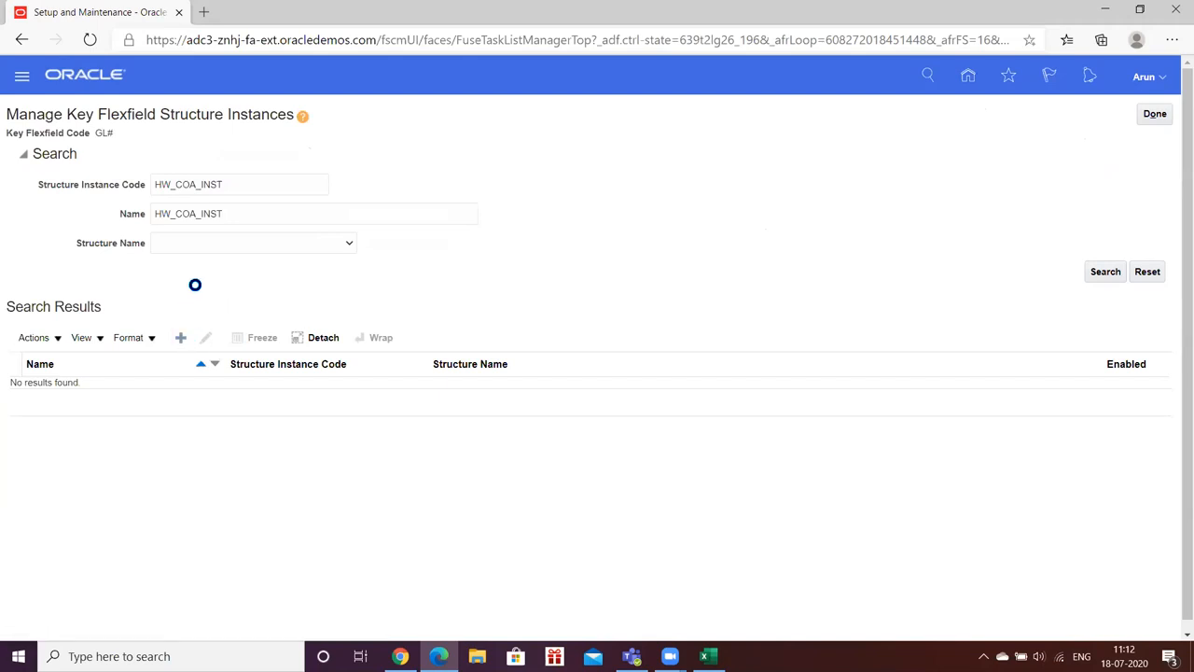
Step: Enter HW_COA as the code and name, and base the instance on HW_KFF
{"action": "left_click", "coordinate": [174, 158]}
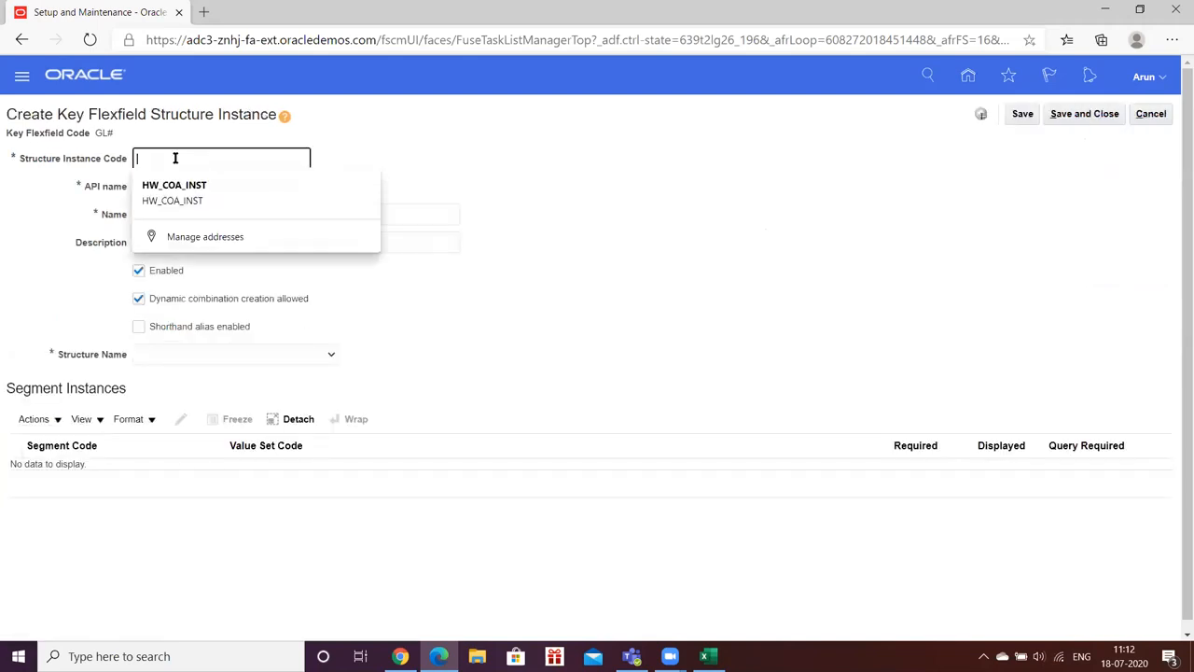
{"action": "type", "text": "HW_COA"}
{"action": "key", "text": "Tab"}
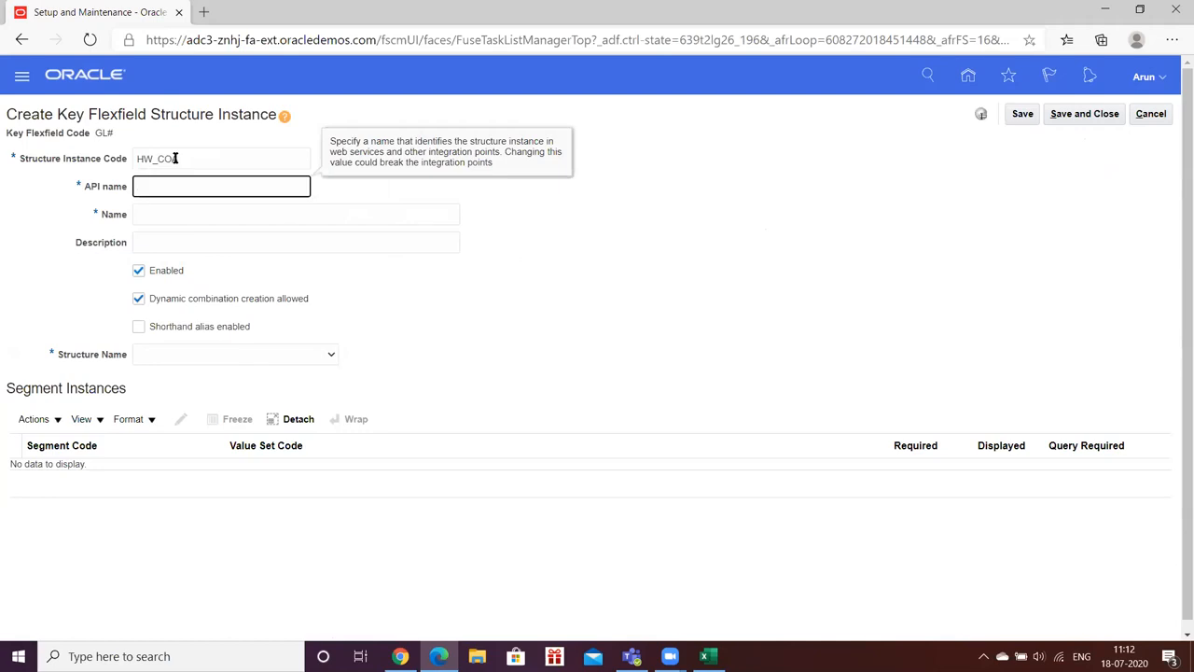
{"action": "key", "text": "Tab"}
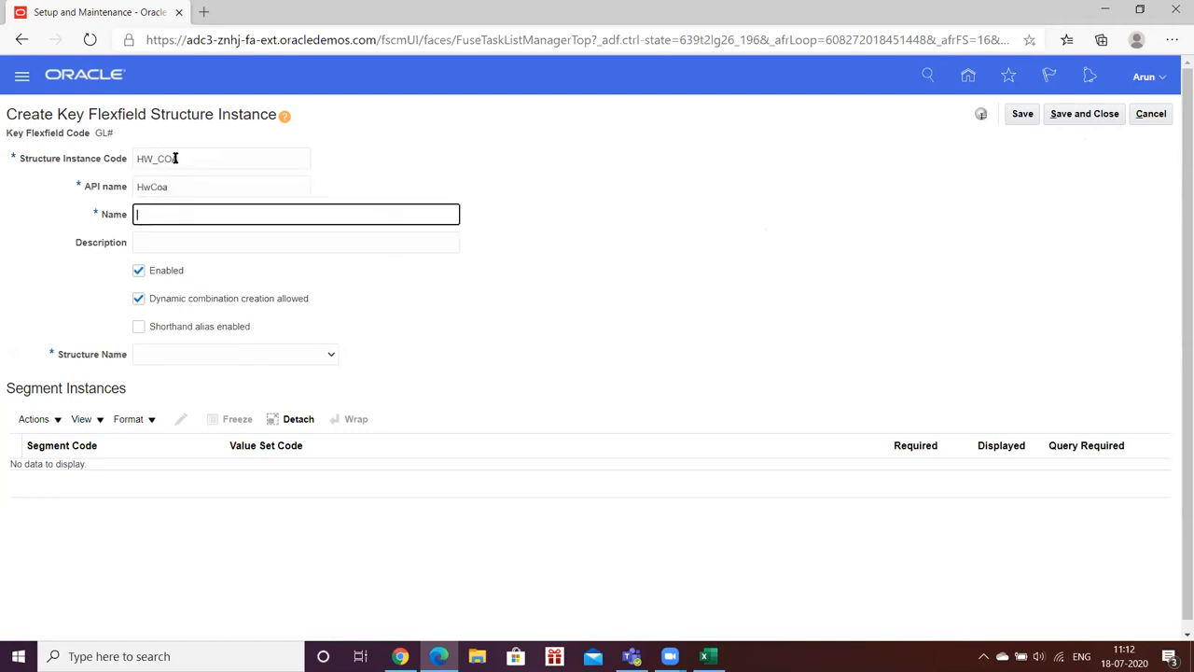
{"action": "type", "text": "HW_COA"}
{"action": "key", "text": "Tab"}
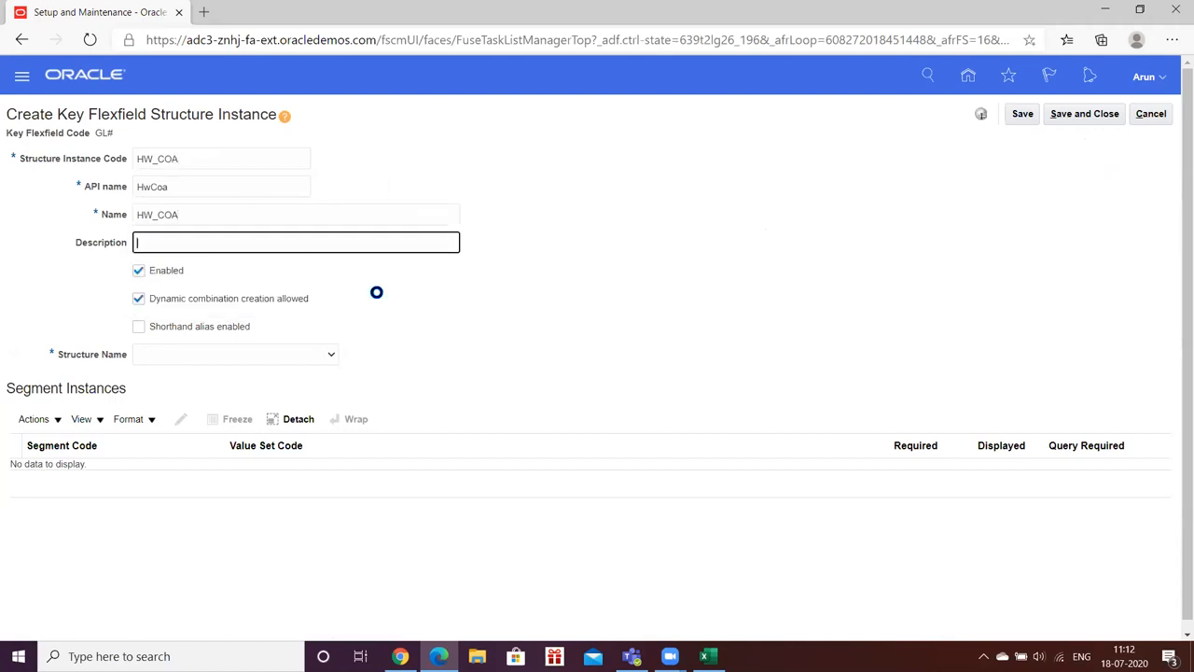
{"action": "left_click", "coordinate": [273, 362]}
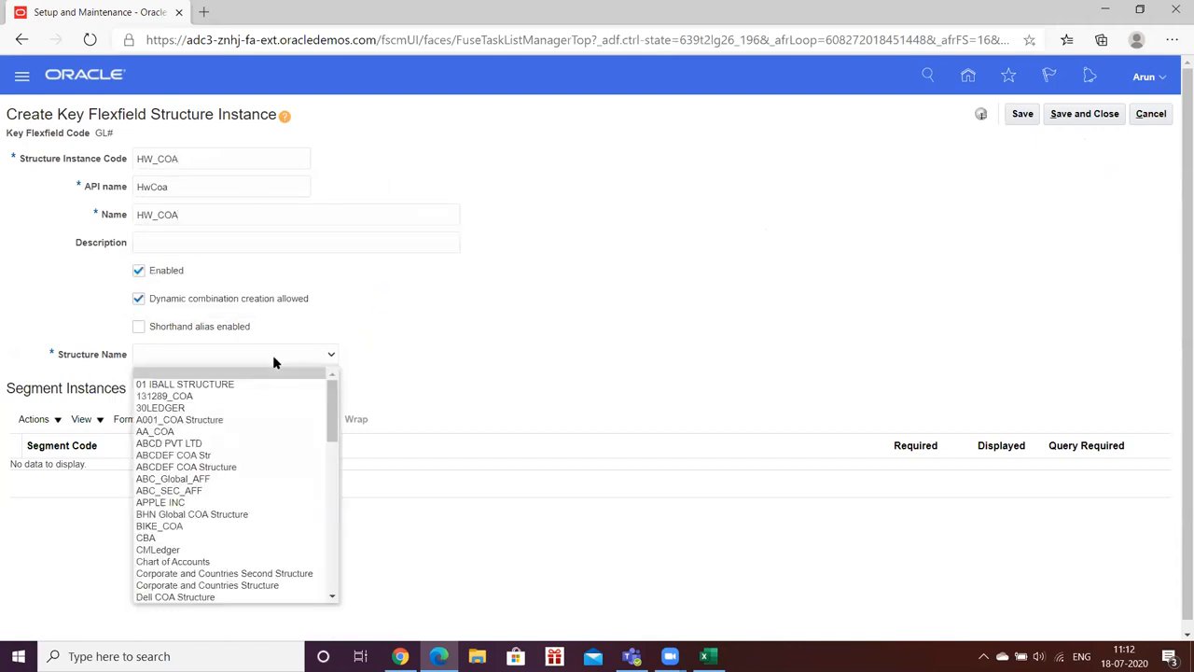
{"action": "key", "text": "h"}
{"action": "key", "text": "Down"}
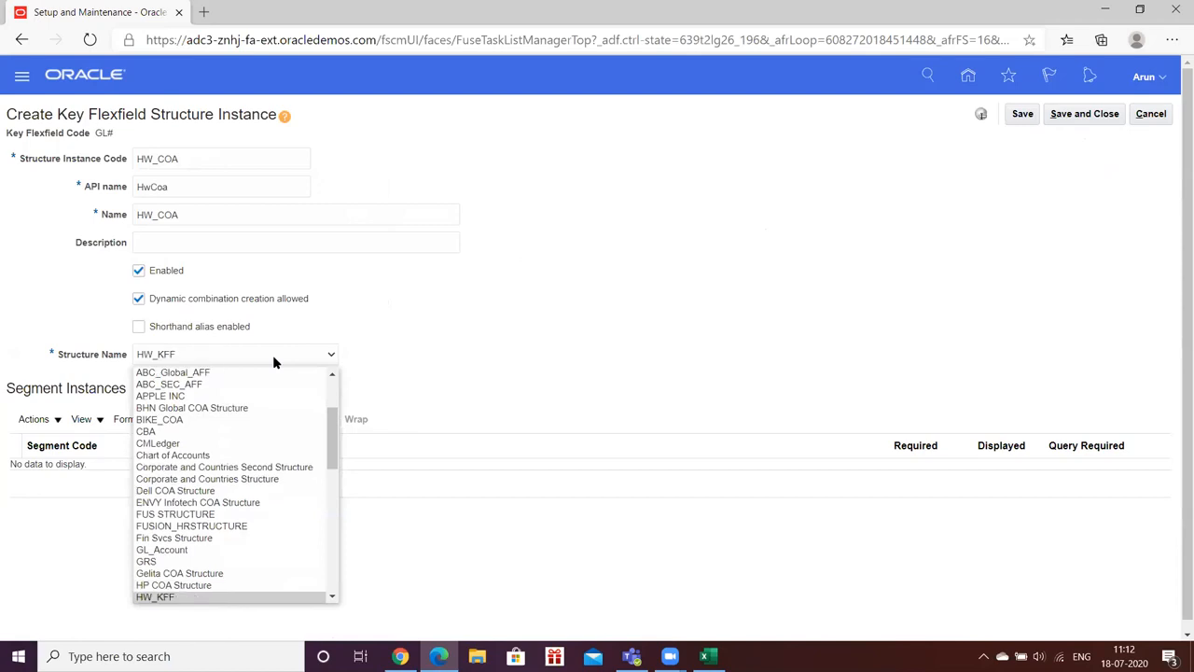
{"action": "key", "text": "Return"}
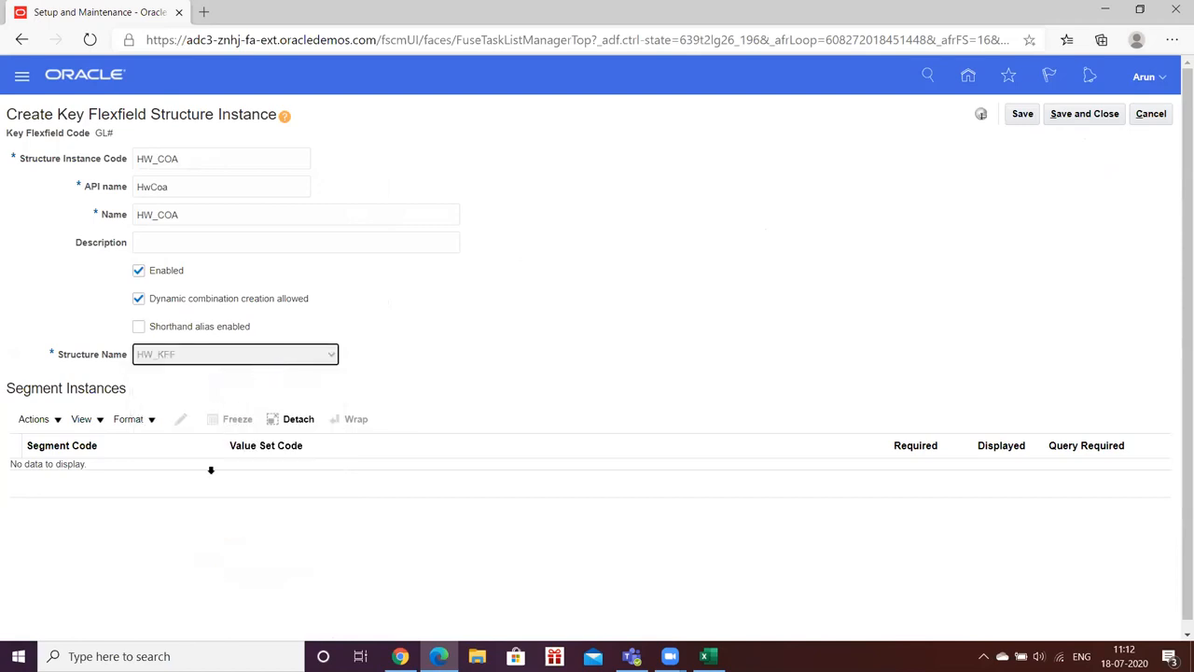
Step: Make the HW_COMP segment instance required
{"action": "left_click", "coordinate": [159, 472]}
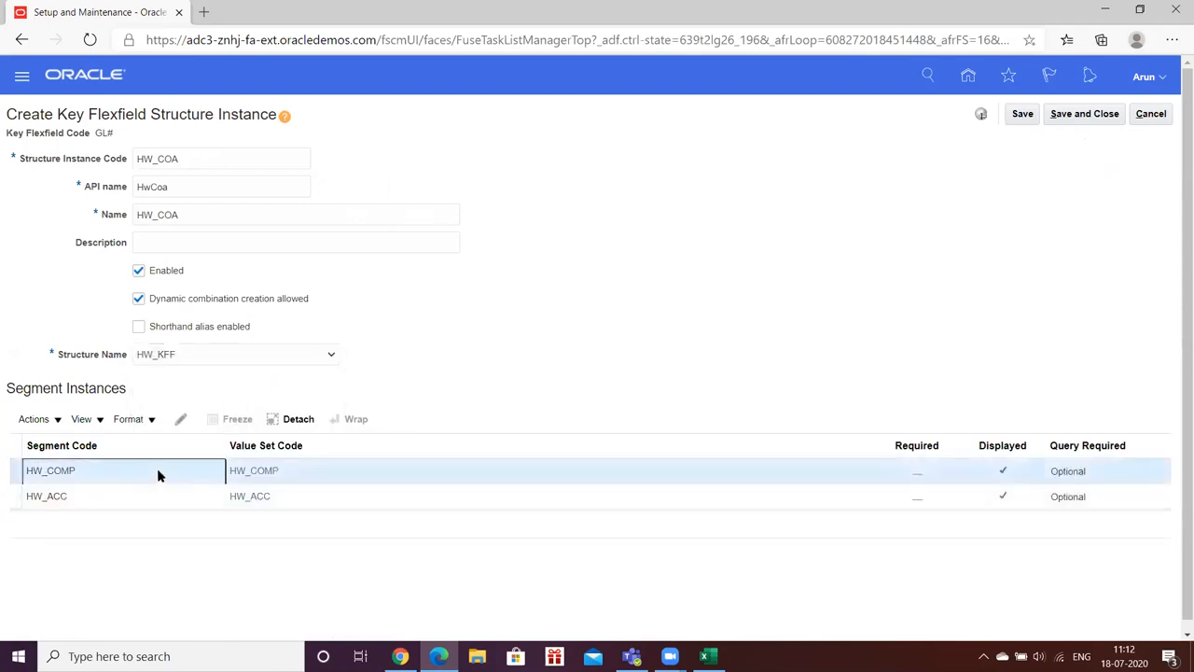
{"action": "left_click", "coordinate": [180, 422]}
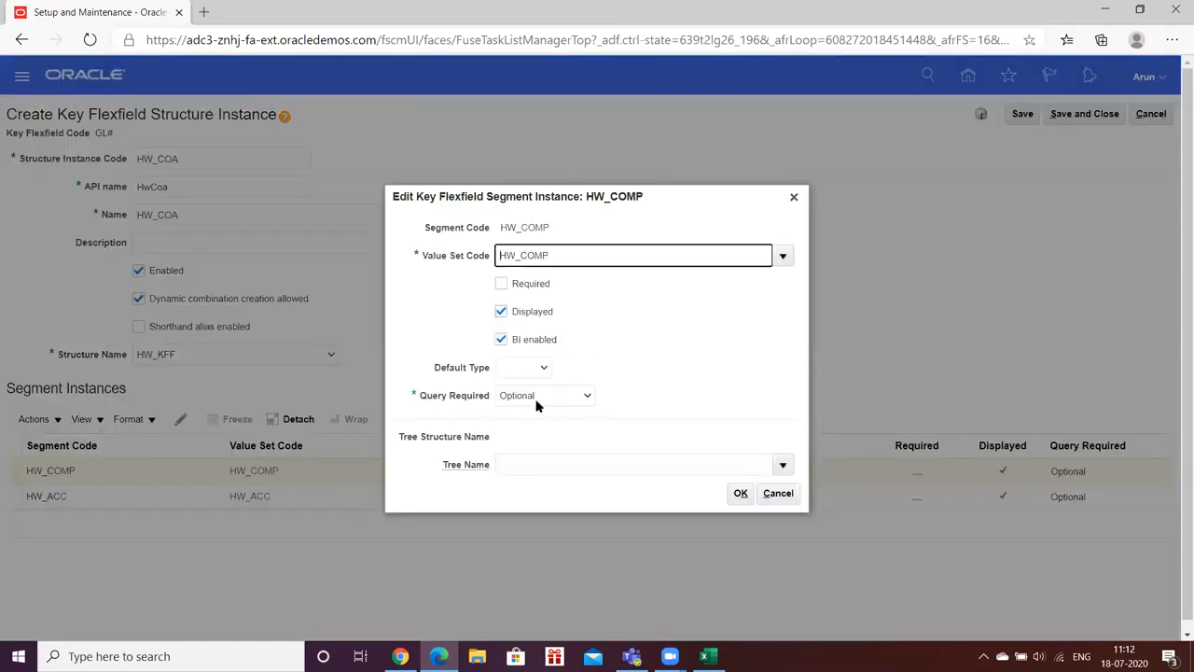
{"action": "left_click", "coordinate": [501, 284]}
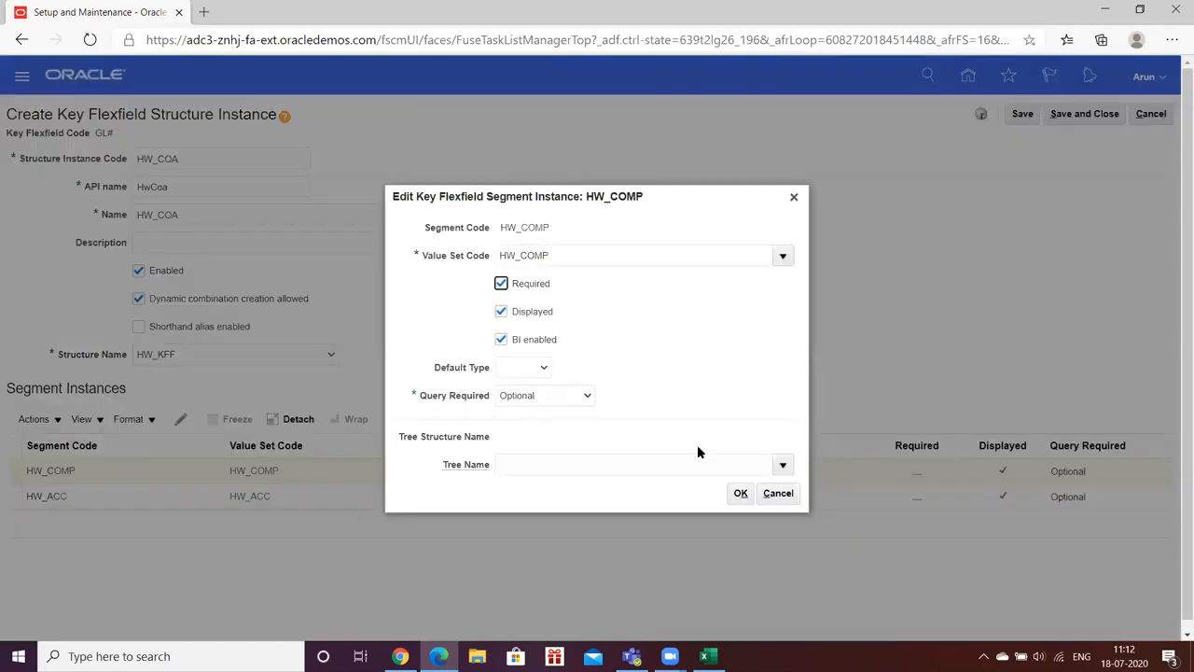
{"action": "left_click", "coordinate": [740, 492]}
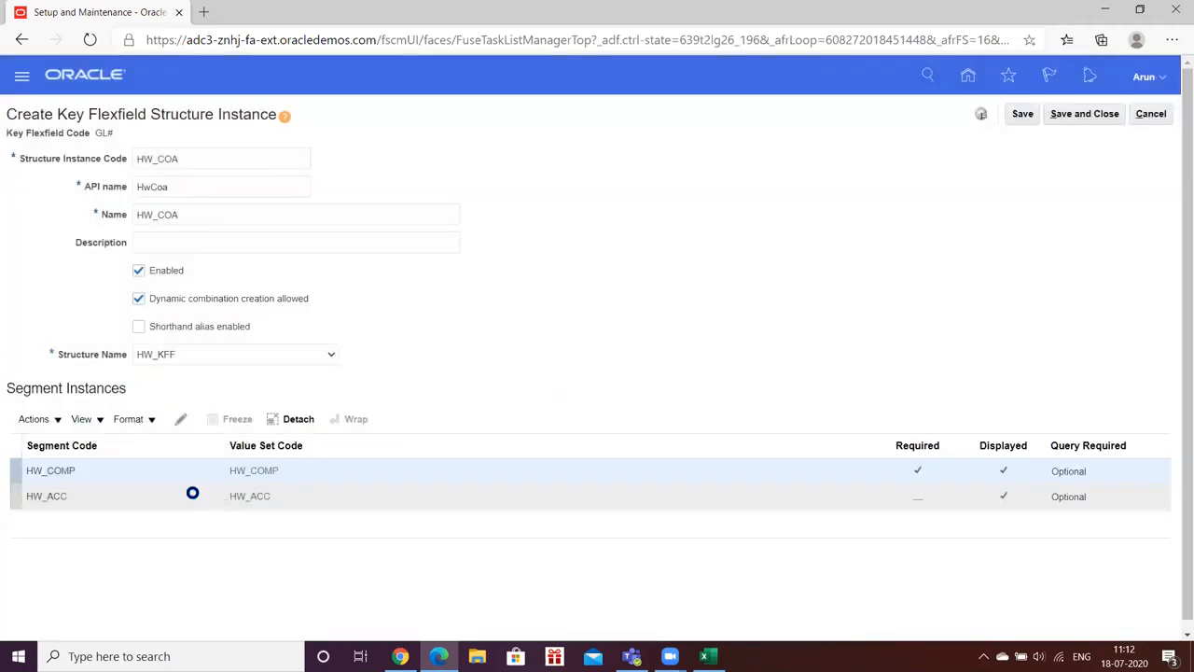
Step: Make HW_ACC required too and save the HW_COA structure instance
{"action": "left_click", "coordinate": [194, 493]}
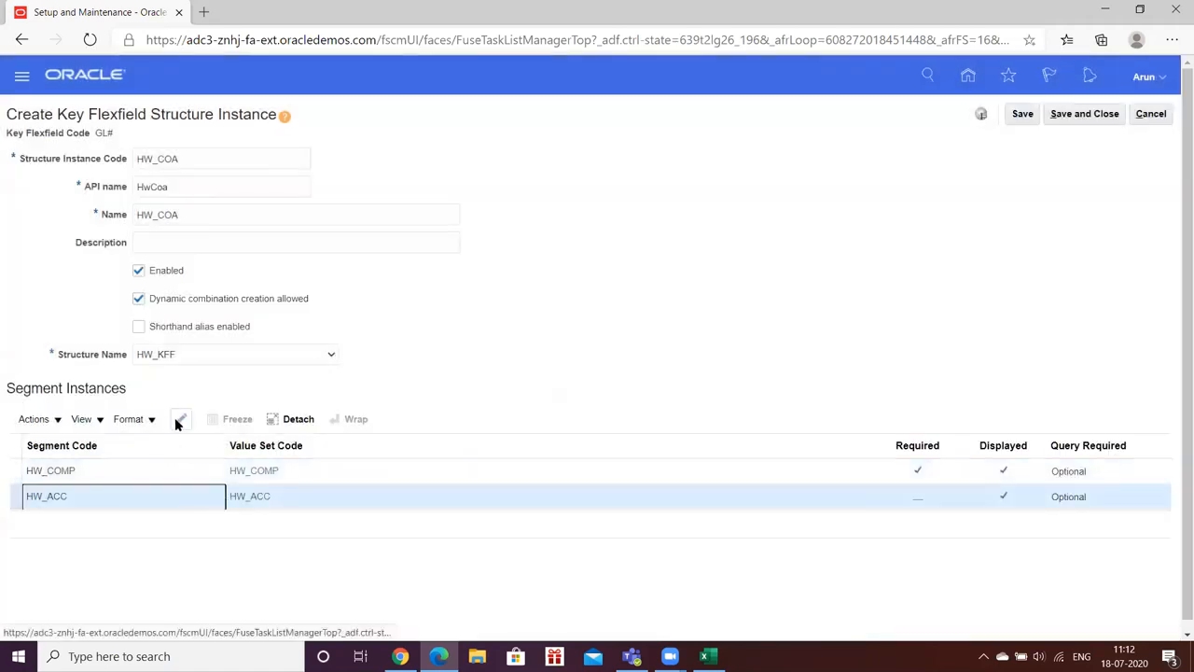
{"action": "left_click", "coordinate": [177, 419]}
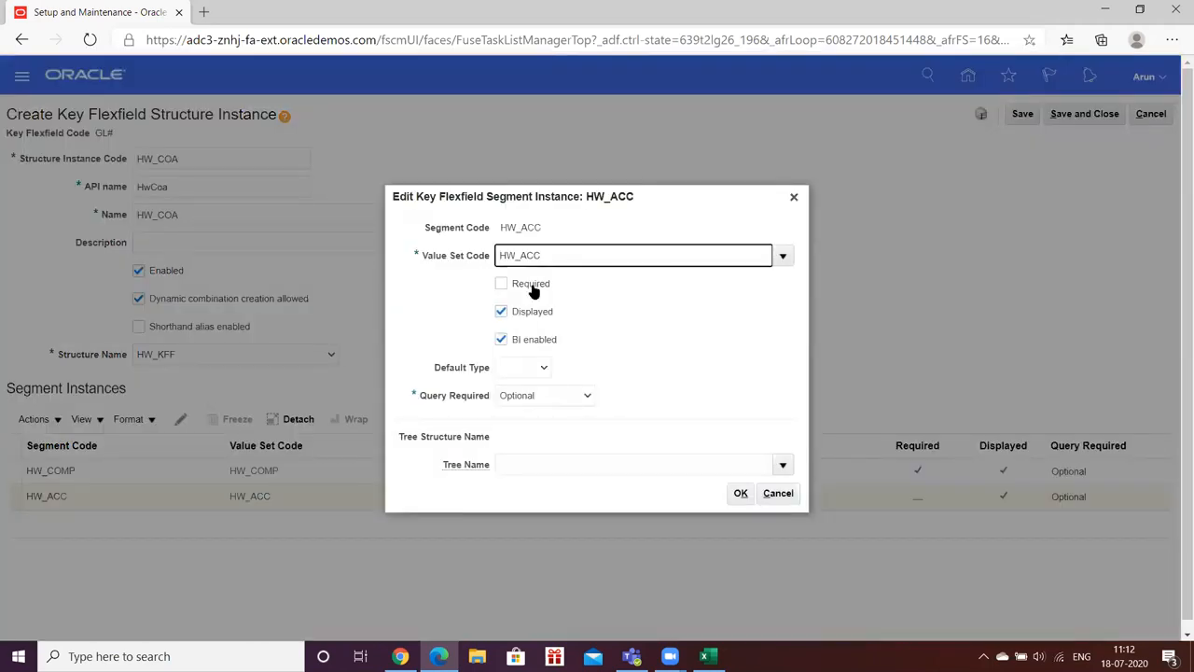
{"action": "left_click", "coordinate": [501, 284]}
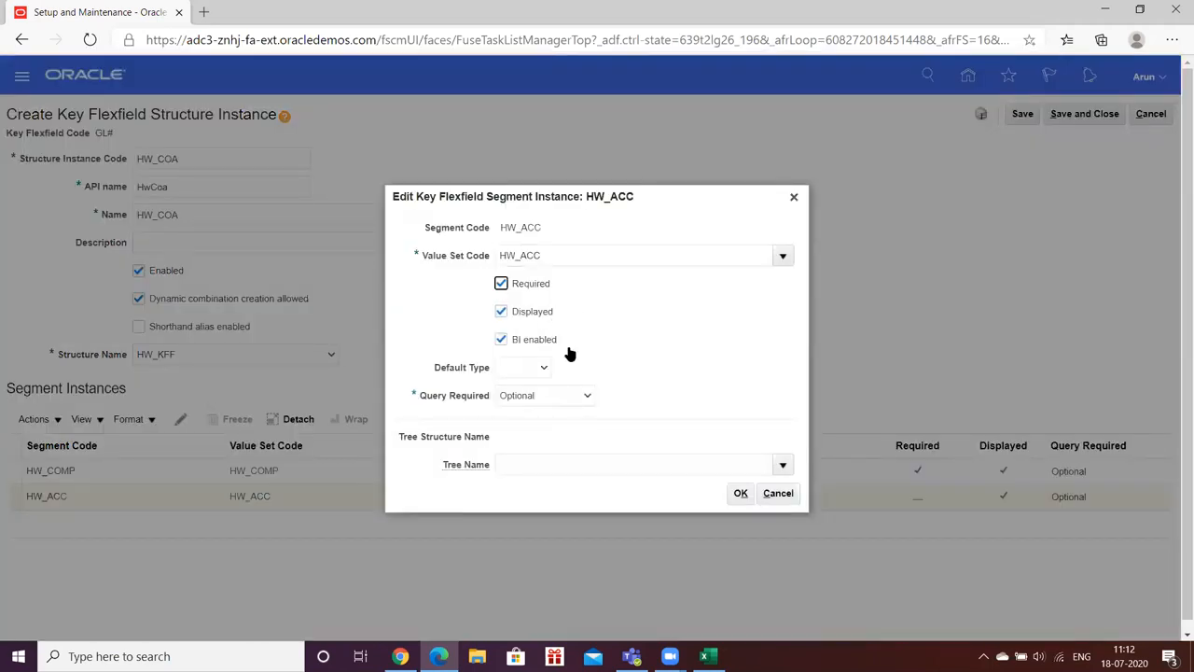
{"action": "left_click", "coordinate": [741, 493]}
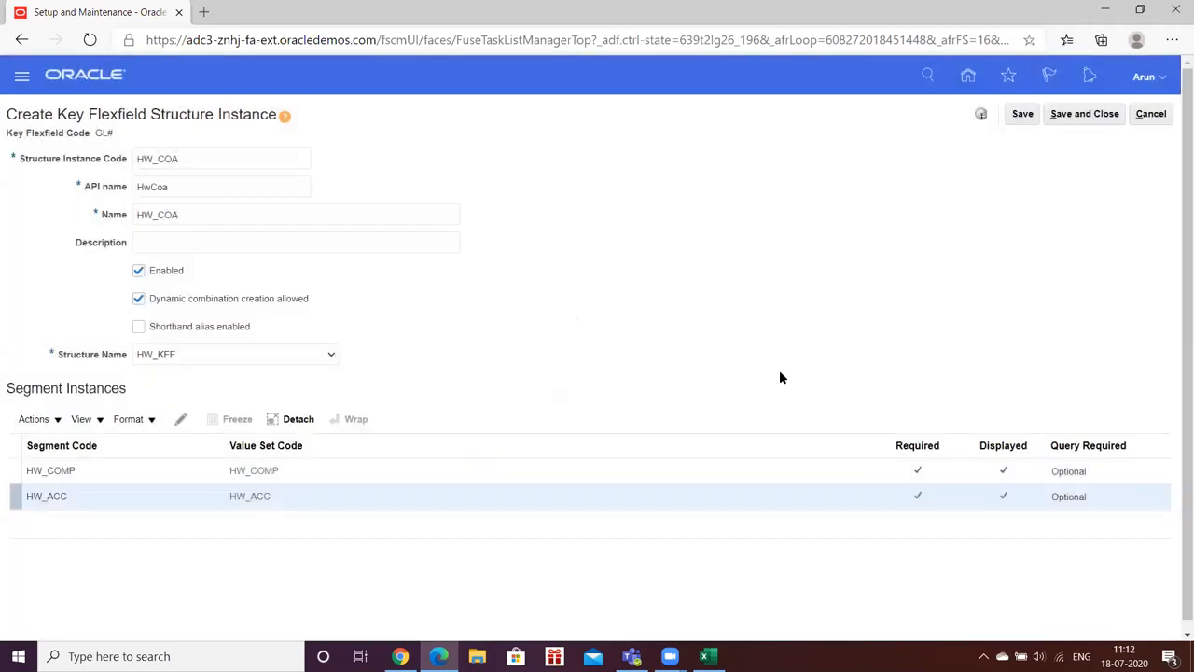
{"action": "left_click", "coordinate": [1022, 117]}
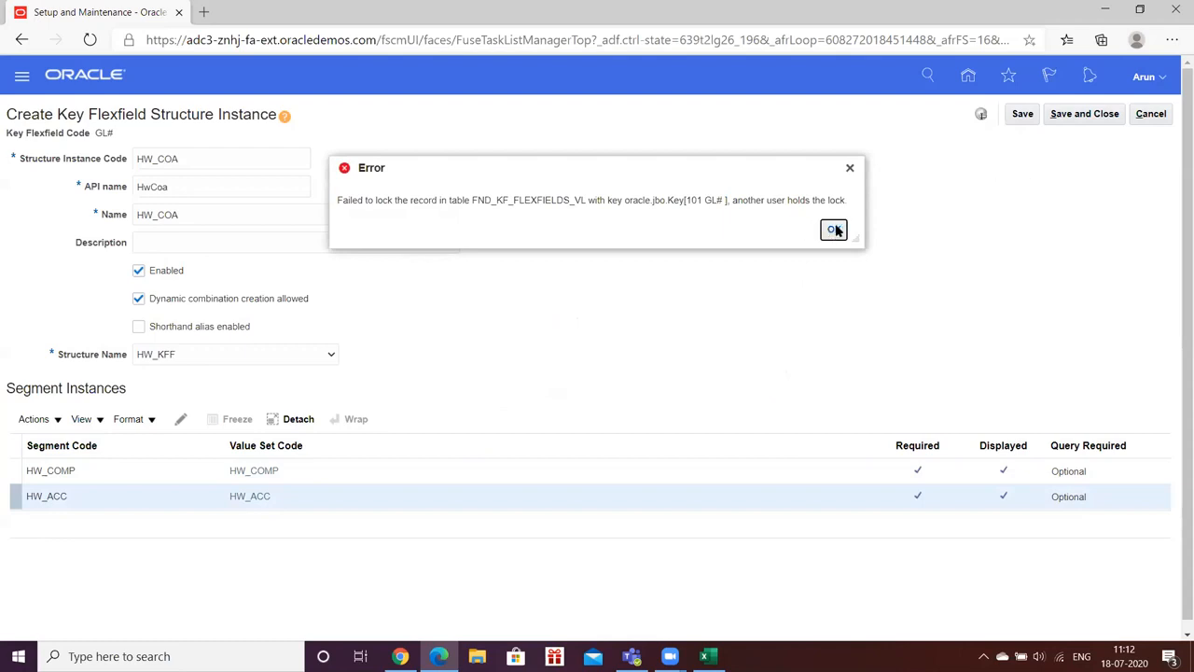
Step: Dismiss the record-lock error, abandon the unsaved HW_COA instance, and open the GL# structure instances
{"action": "left_click", "coordinate": [833, 229]}
{"action": "left_click", "coordinate": [1151, 113]}
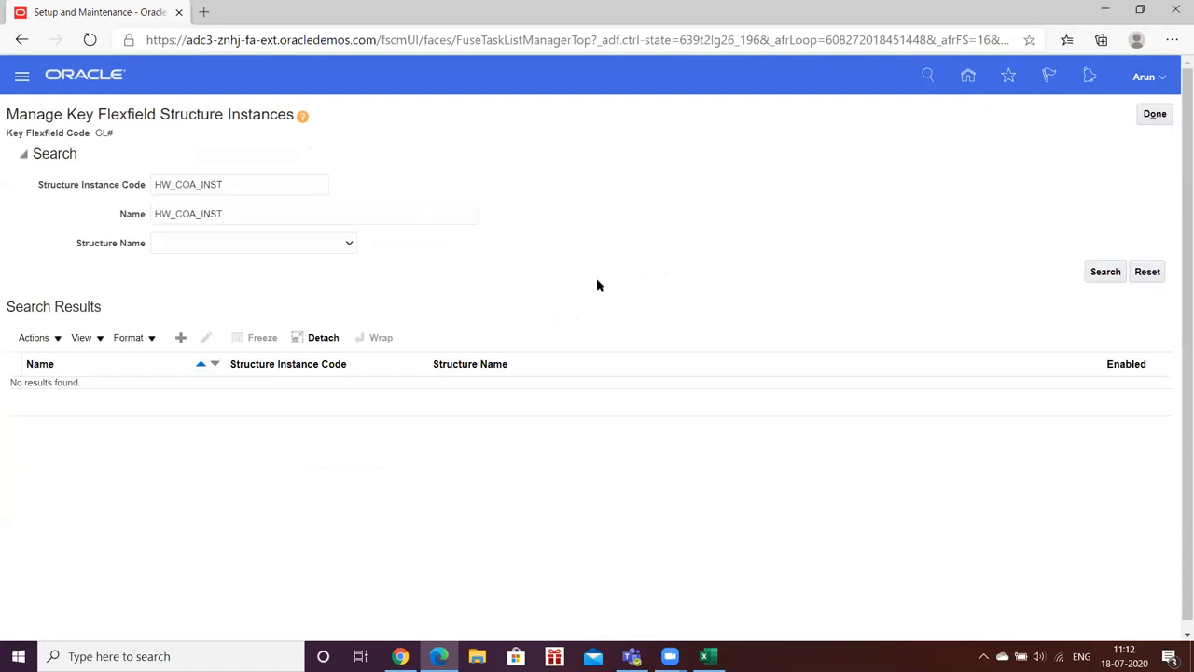
{"action": "left_click", "coordinate": [1155, 114]}
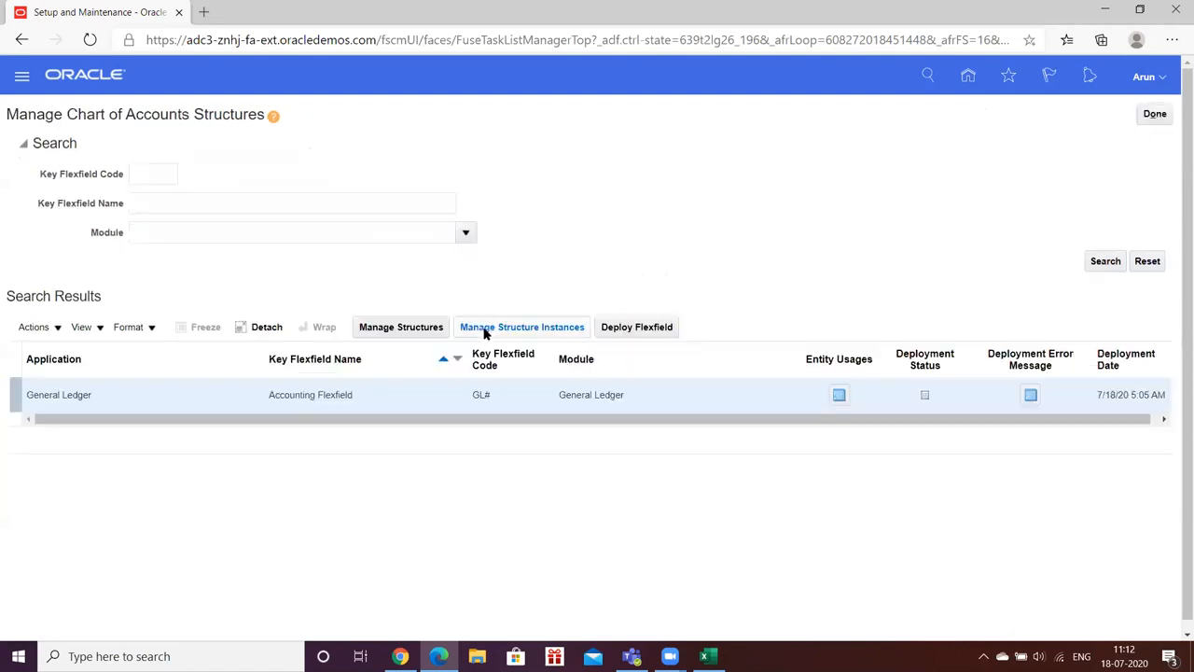
{"action": "left_click", "coordinate": [483, 328]}
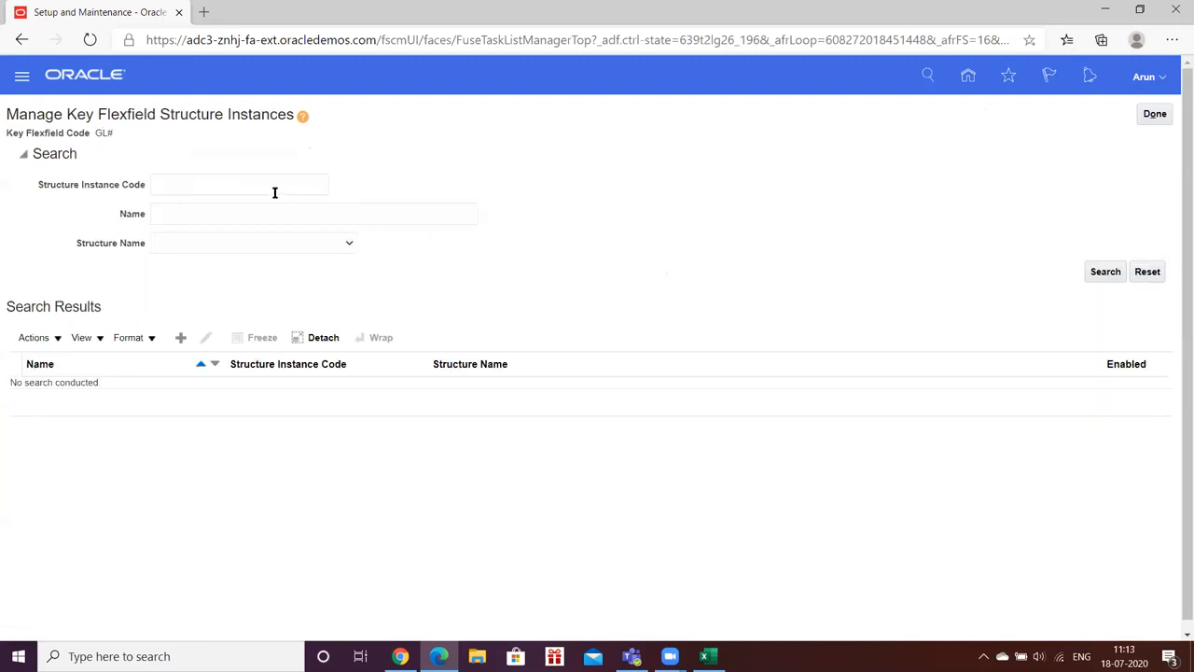
Step: Search structure instances for code AA and review AA_COA_INST without saving changes
{"action": "left_click", "coordinate": [266, 187]}
{"action": "type", "text": "AA"}
{"action": "left_click", "coordinate": [1112, 274]}
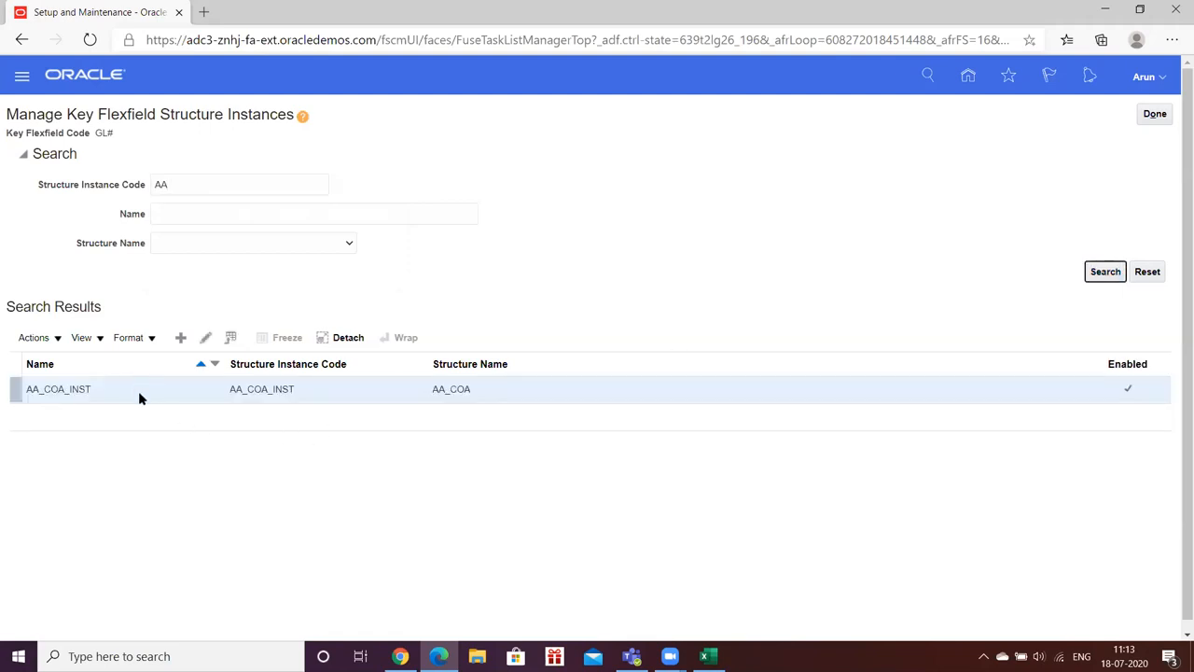
{"action": "left_click", "coordinate": [138, 391]}
{"action": "left_click", "coordinate": [207, 338]}
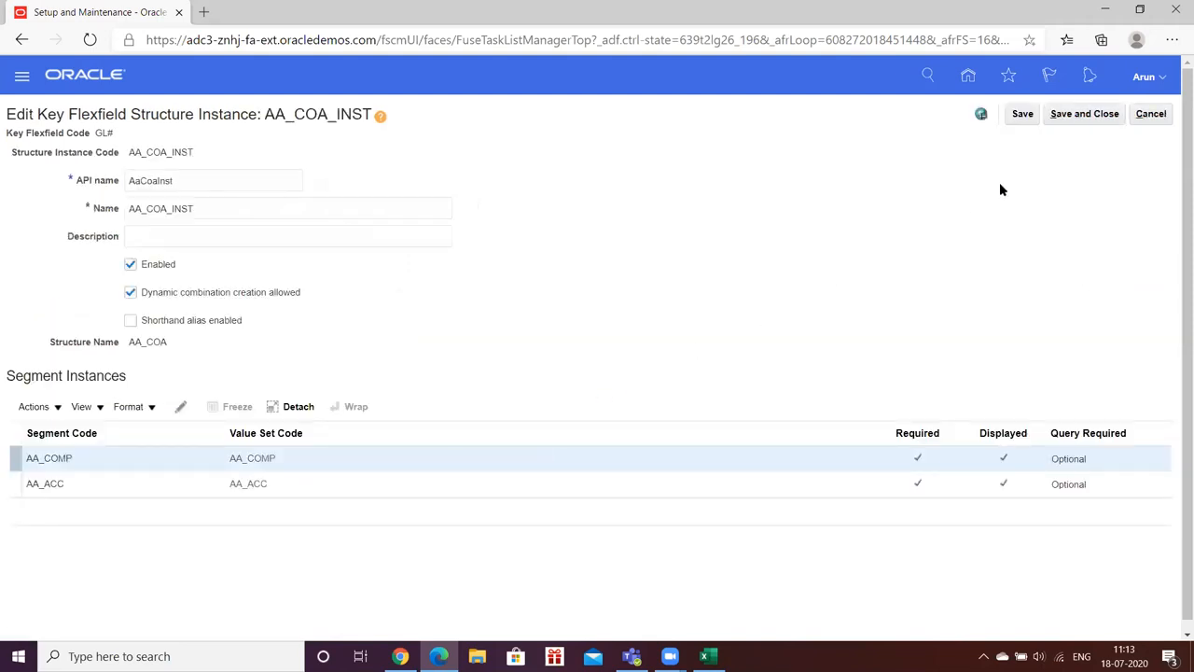
{"action": "left_click", "coordinate": [1136, 116]}
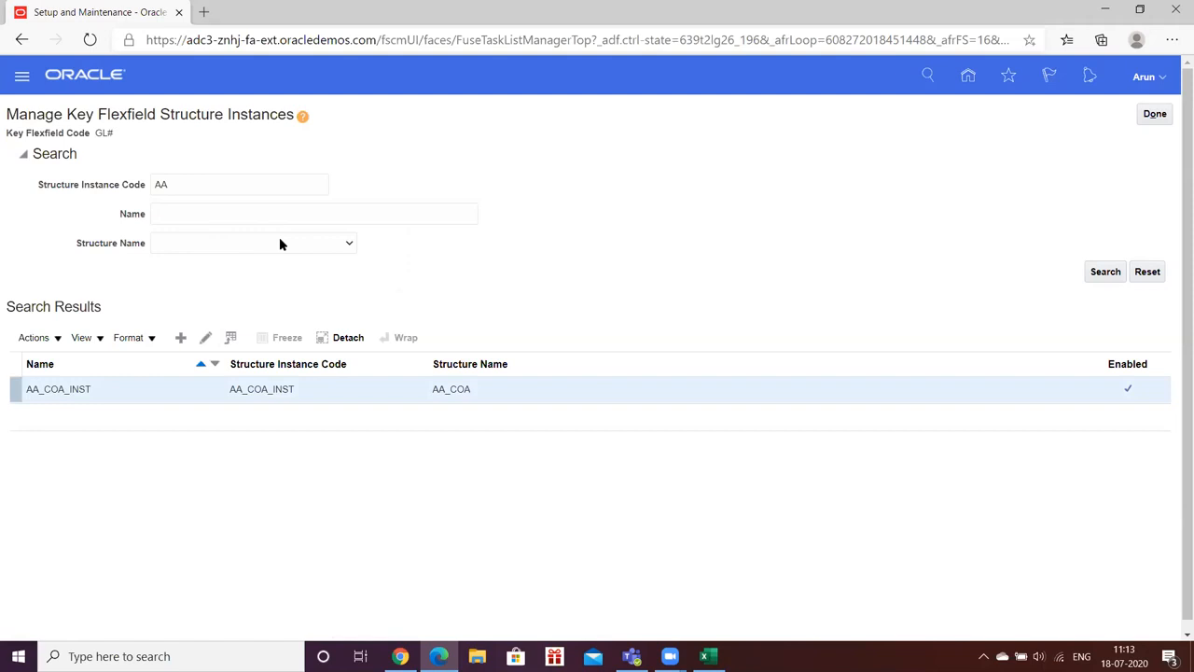
Step: Create structure instance HW_COA_INST on the HW_KFF structure and select its HW_COMP segment
{"action": "left_click", "coordinate": [182, 337]}
{"action": "left_click", "coordinate": [205, 162]}
{"action": "left_click", "coordinate": [198, 185]}
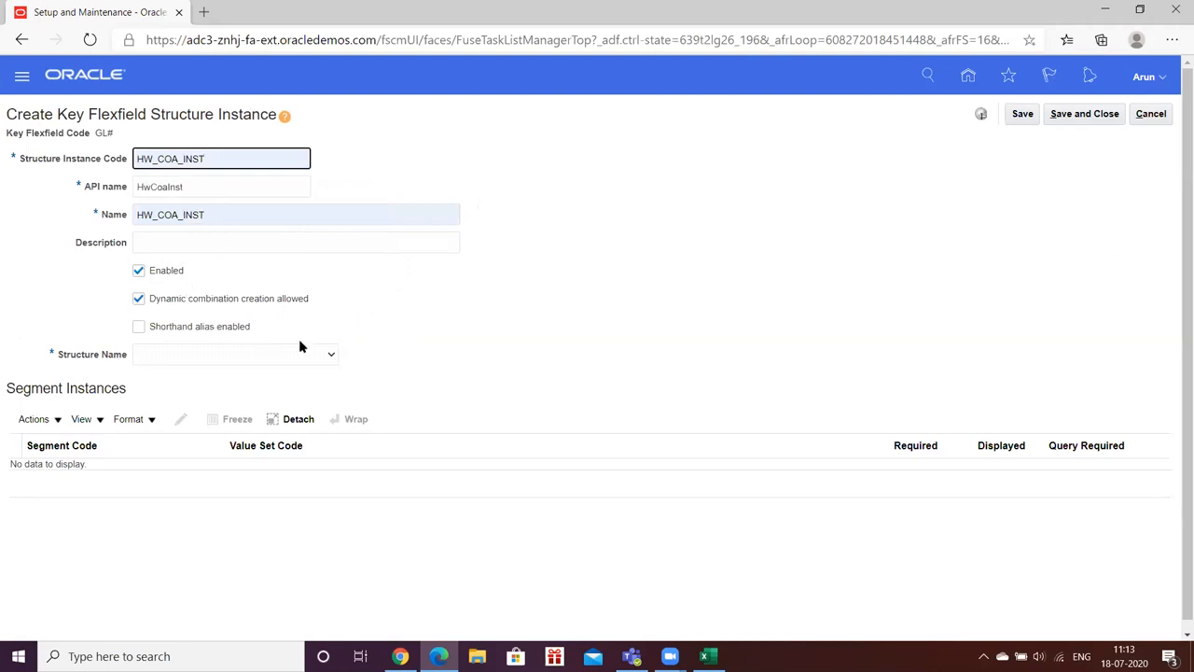
{"action": "left_click", "coordinate": [330, 358]}
{"action": "key", "text": "h"}
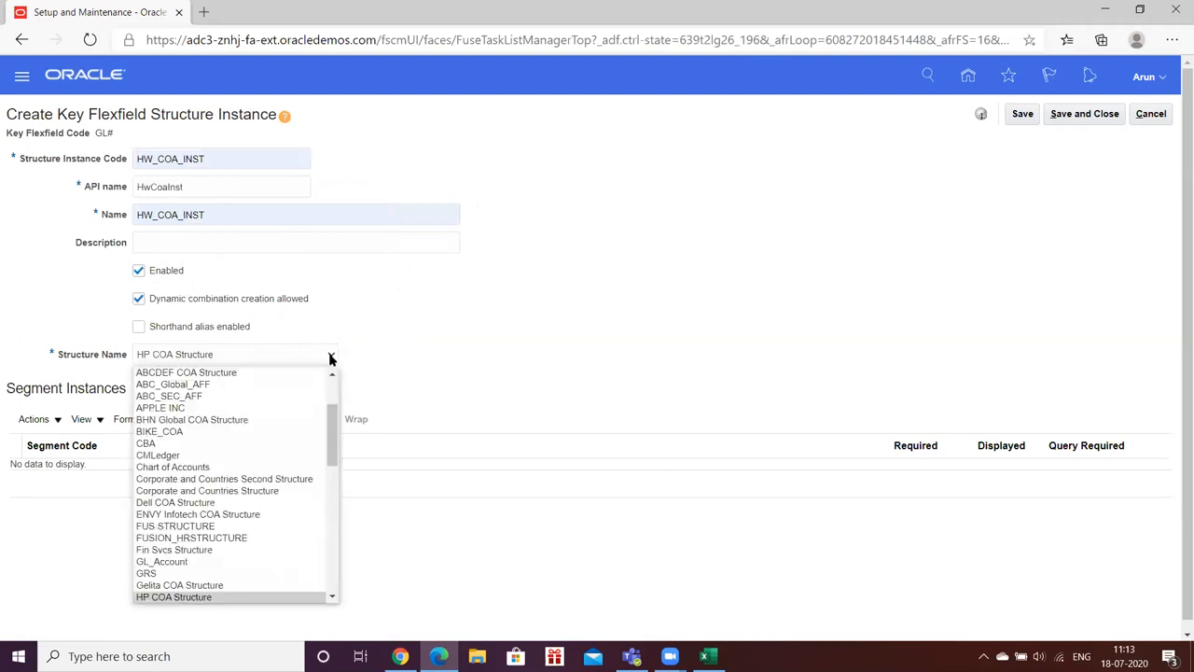
{"action": "key", "text": "w"}
{"action": "key", "text": "Return"}
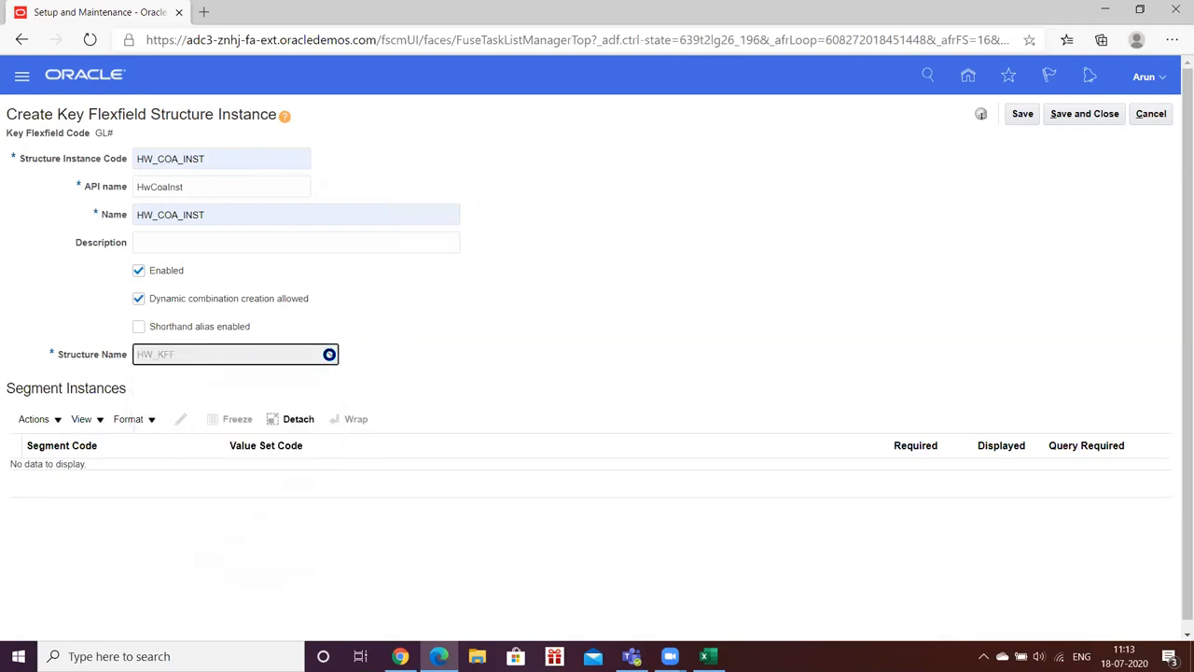
{"action": "left_click", "coordinate": [178, 466]}
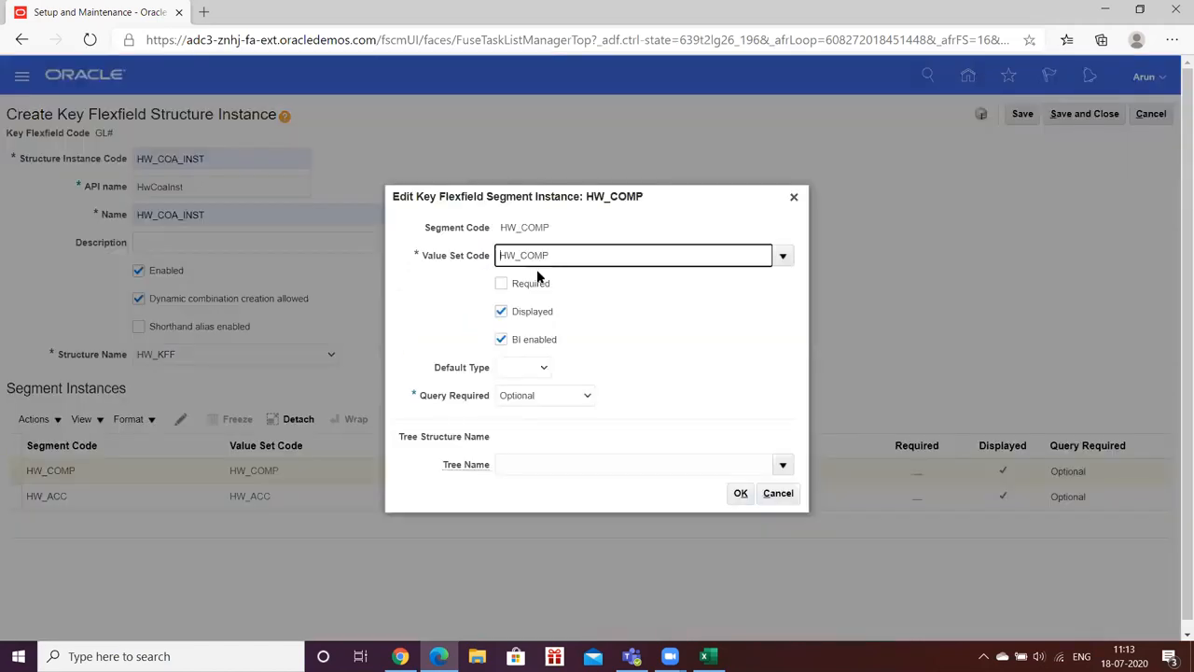
Step: Mark the HW_COMP and HW_ACC segment instances as required and save HW_COA_INST
{"action": "left_click", "coordinate": [501, 283]}
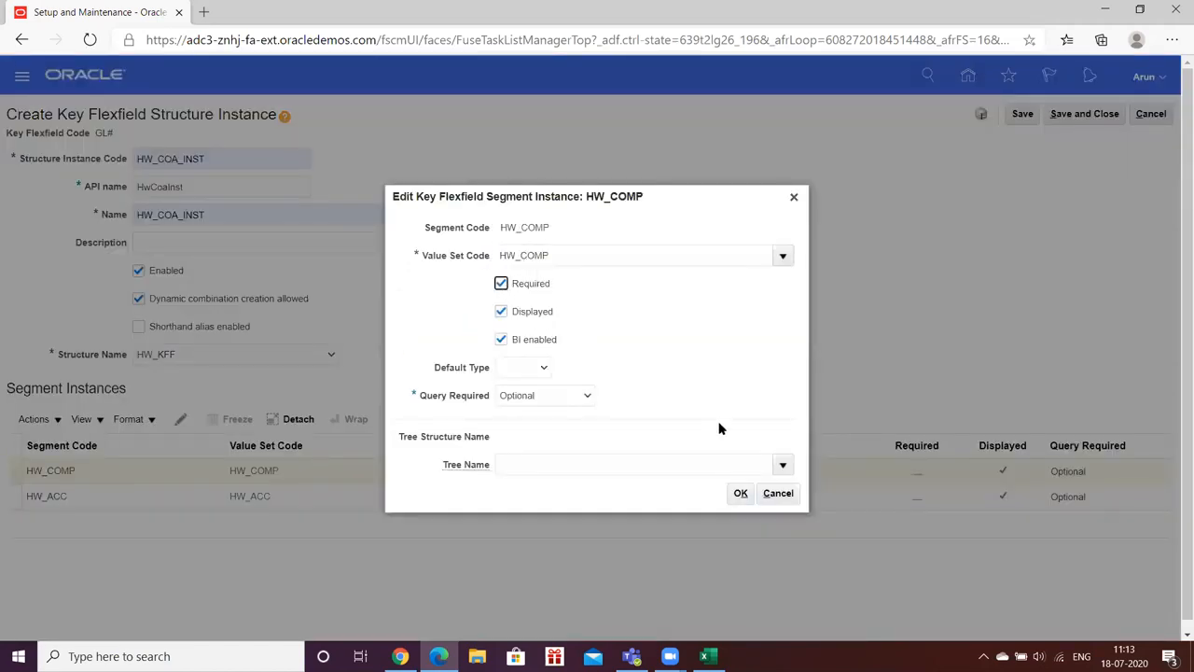
{"action": "left_click", "coordinate": [739, 494]}
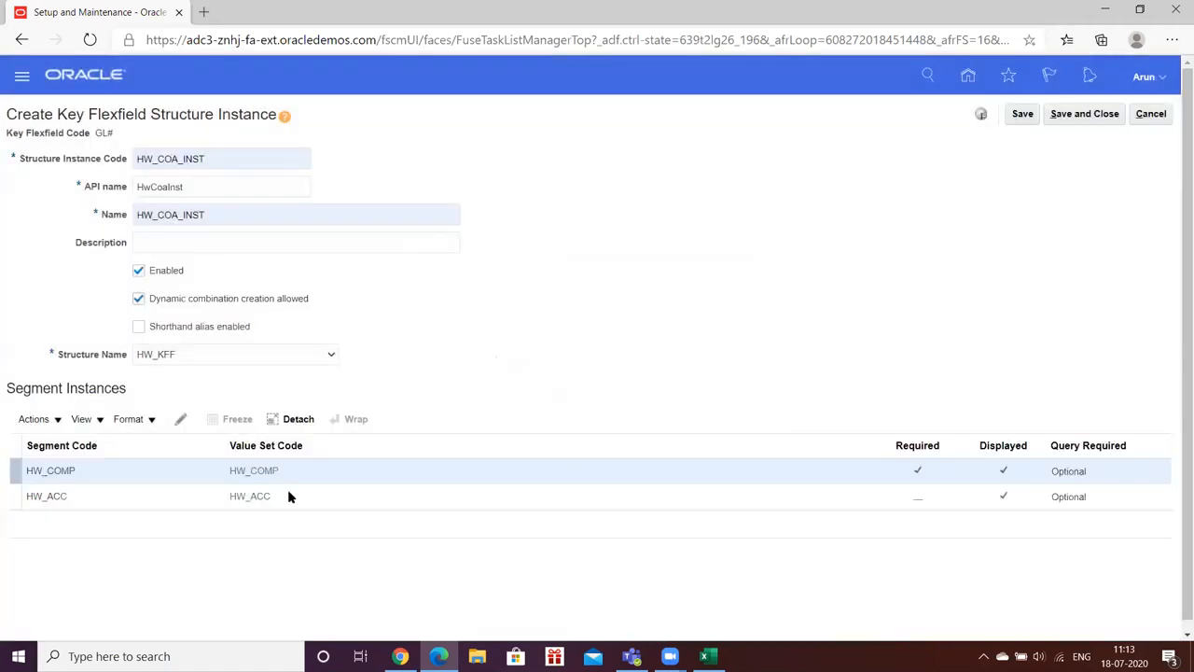
{"action": "left_click", "coordinate": [183, 495]}
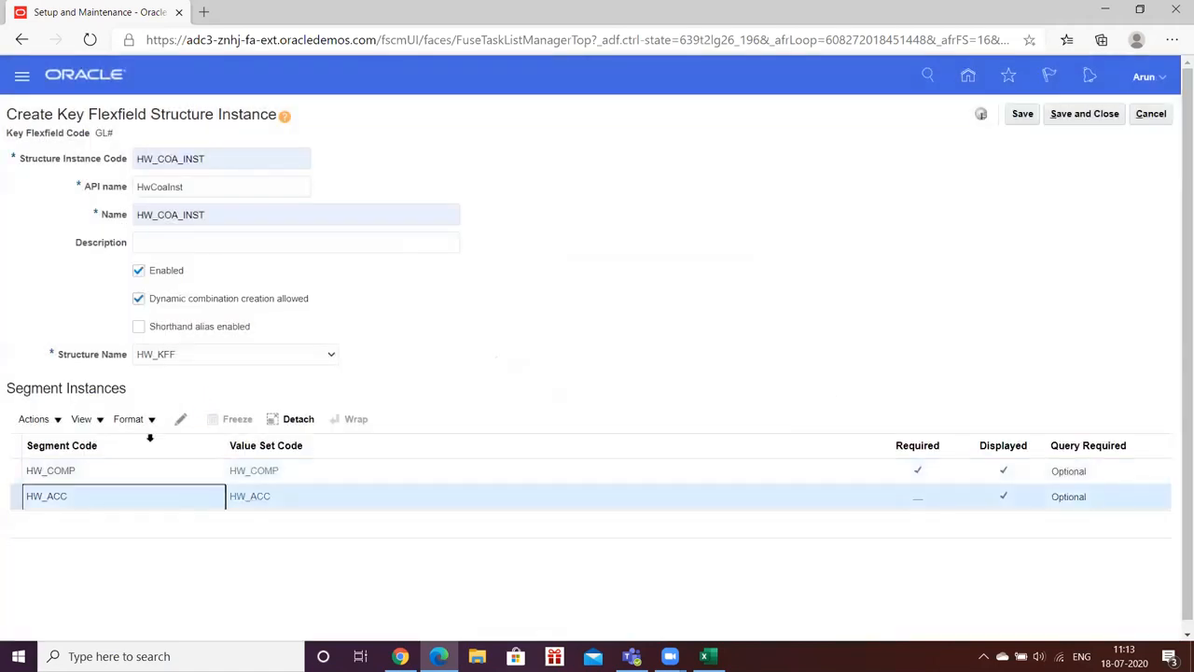
{"action": "left_click", "coordinate": [178, 421]}
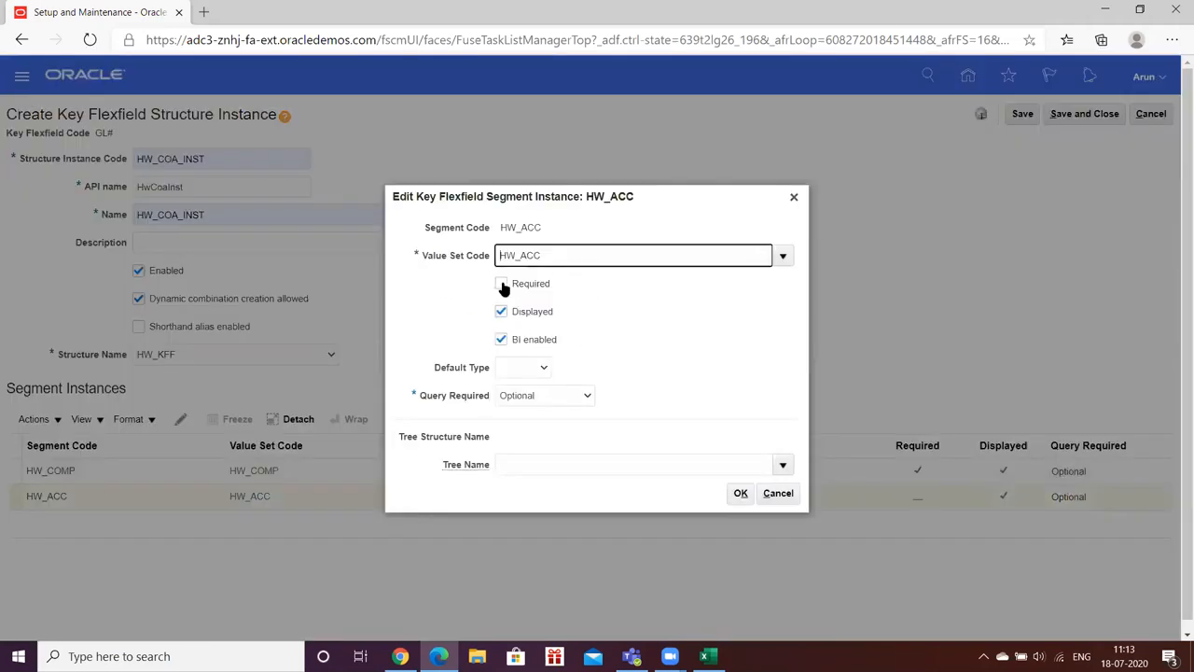
{"action": "left_click", "coordinate": [504, 289]}
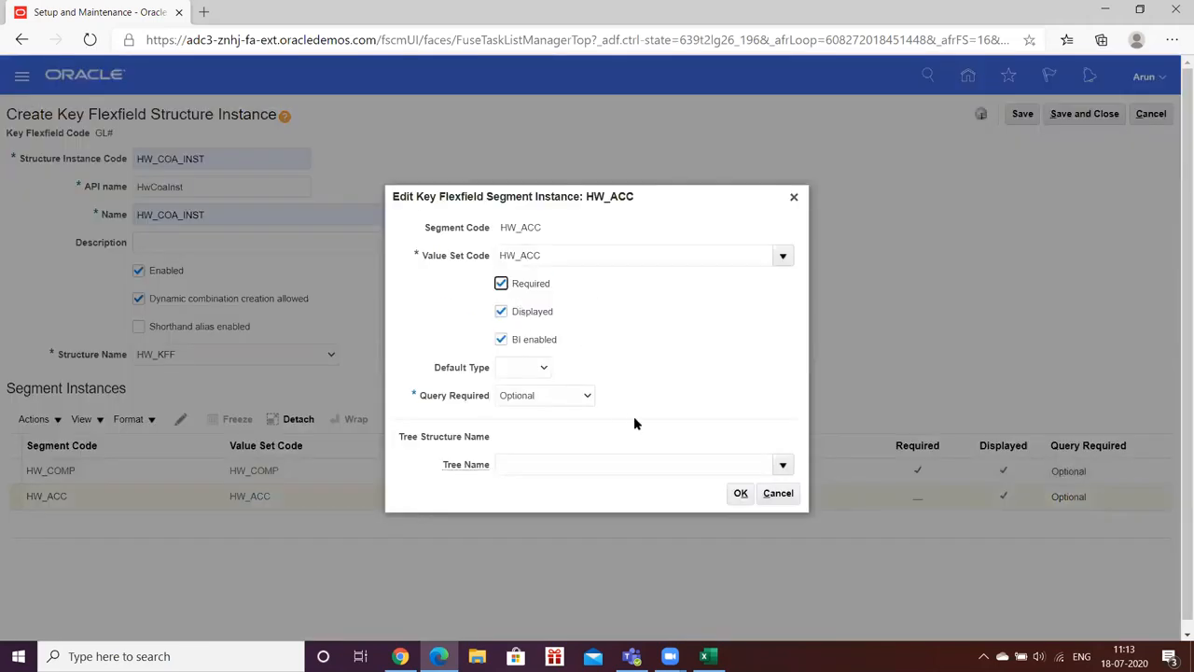
{"action": "left_click", "coordinate": [741, 492]}
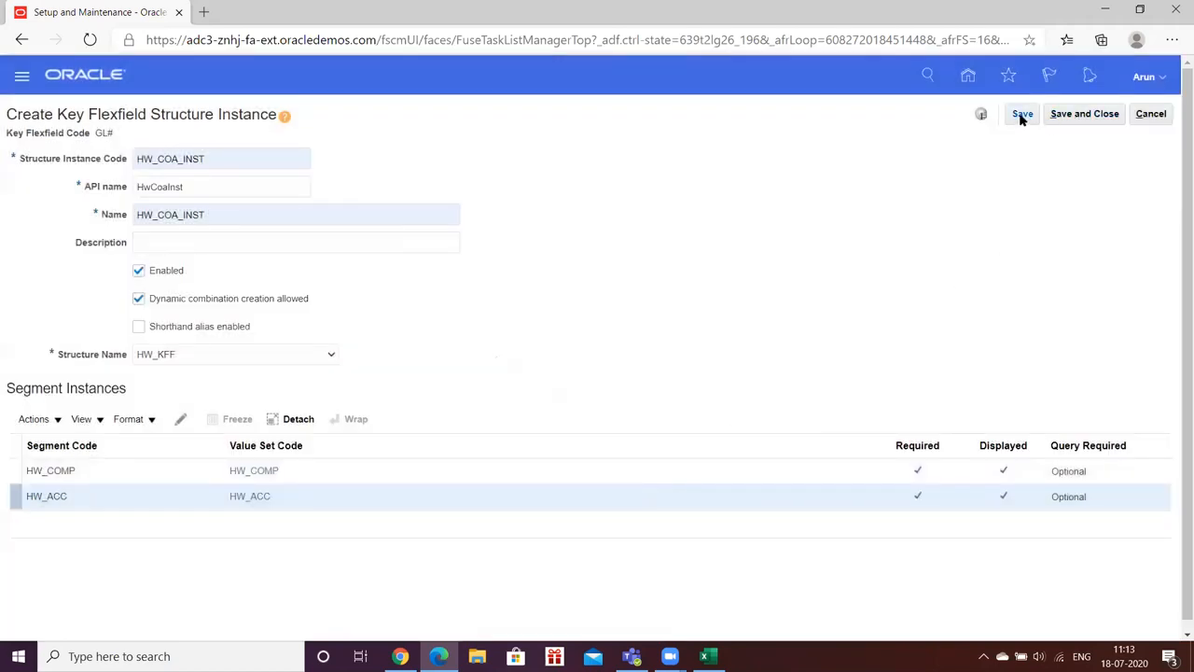
{"action": "left_click", "coordinate": [1022, 116]}
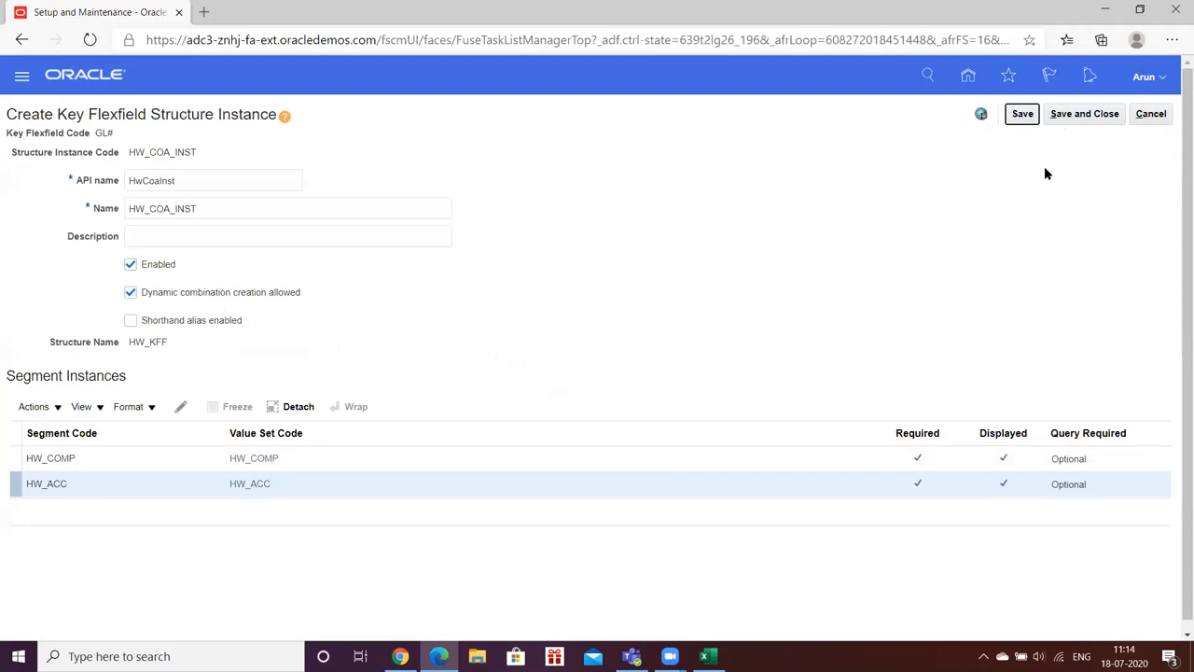
Step: Save and close HW_COA_INST, confirm it appears in a search for code HW, then finish
{"action": "left_click", "coordinate": [1066, 117]}
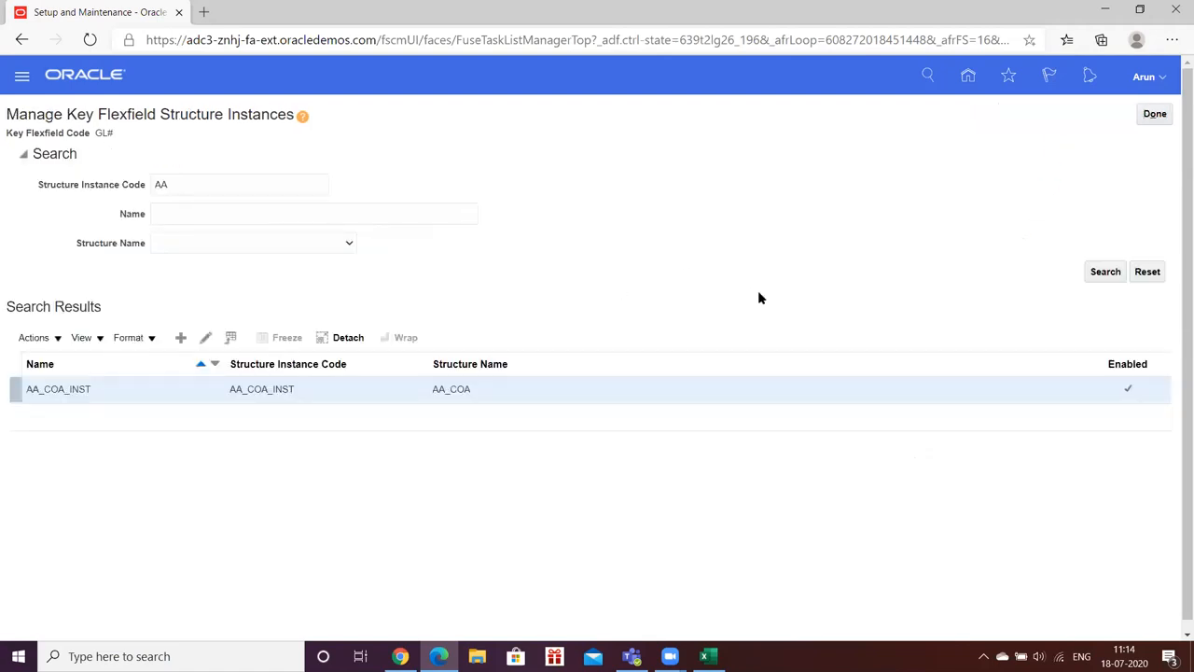
{"action": "double_click", "coordinate": [232, 182]}
{"action": "type", "text": "HW"}
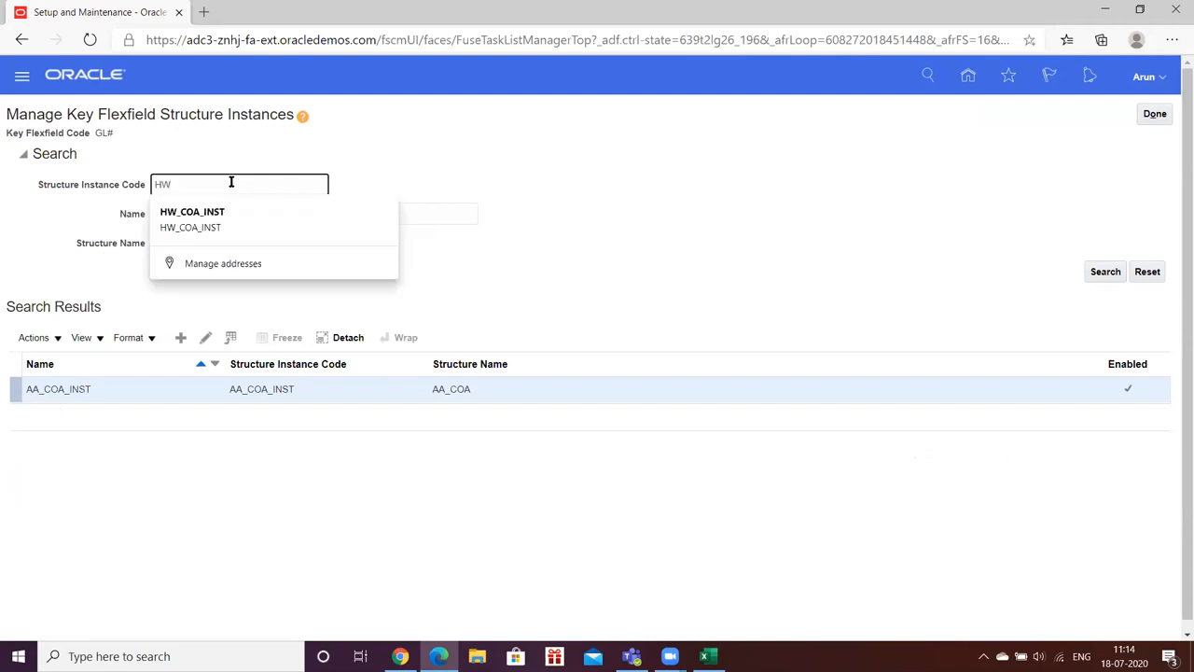
{"action": "left_click", "coordinate": [1104, 272]}
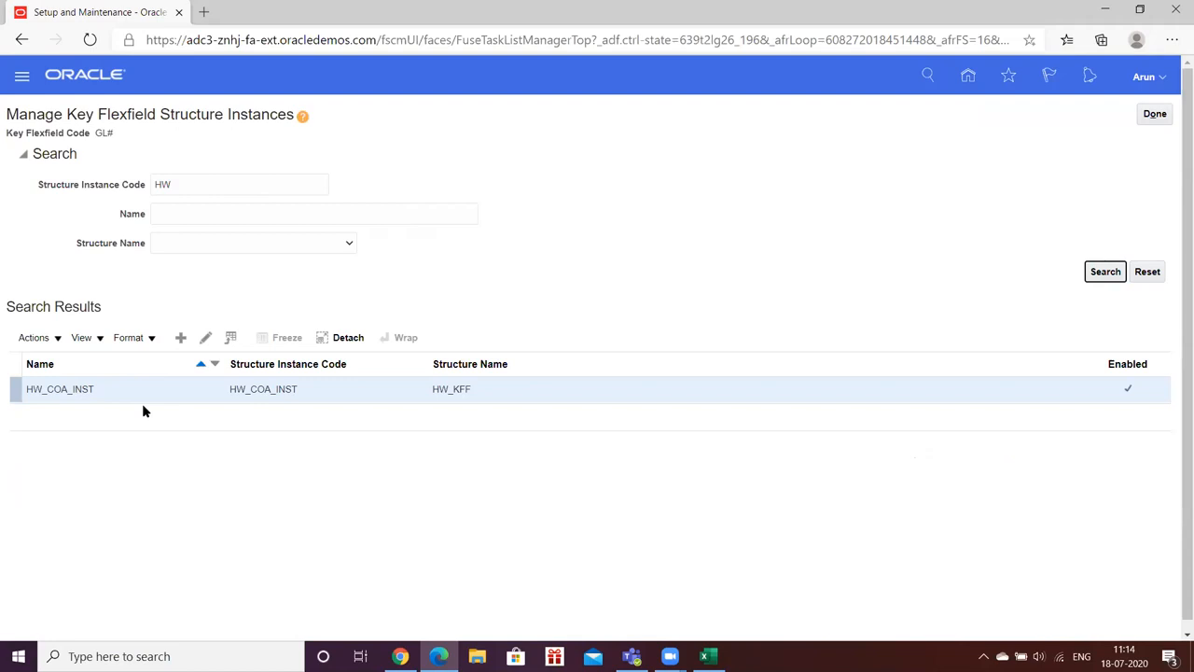
{"action": "left_click", "coordinate": [1157, 113]}
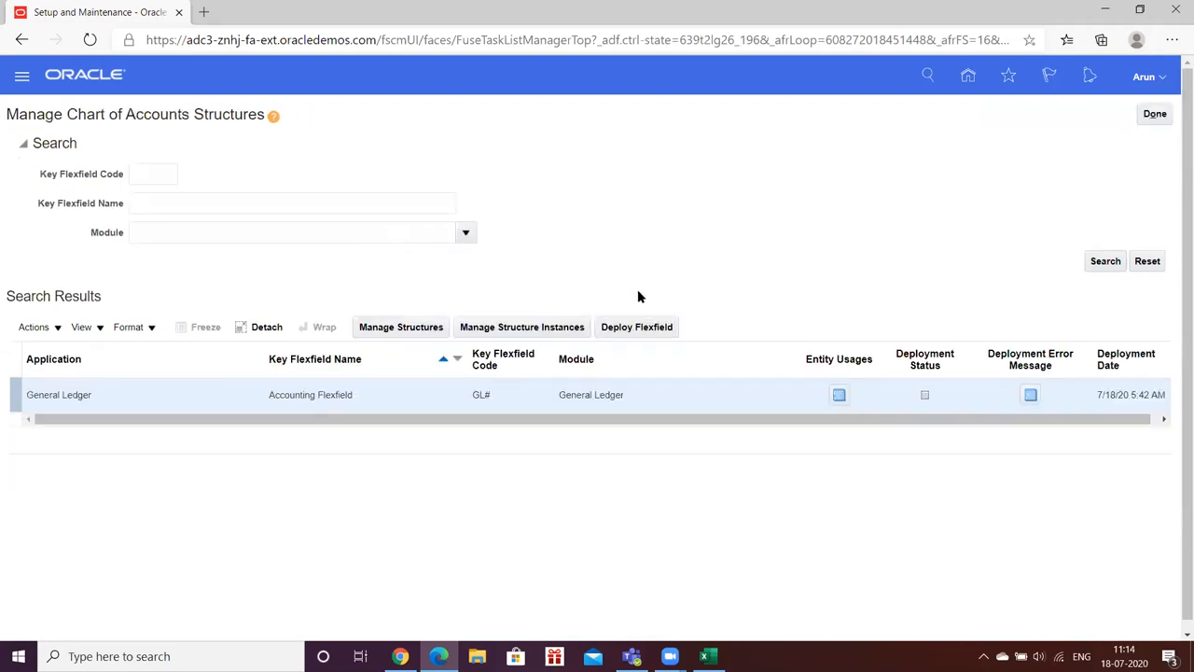
Step: Deploy the GL# Accounting Flexfield with the new HW_COA_INST instance
{"action": "left_click", "coordinate": [632, 328]}
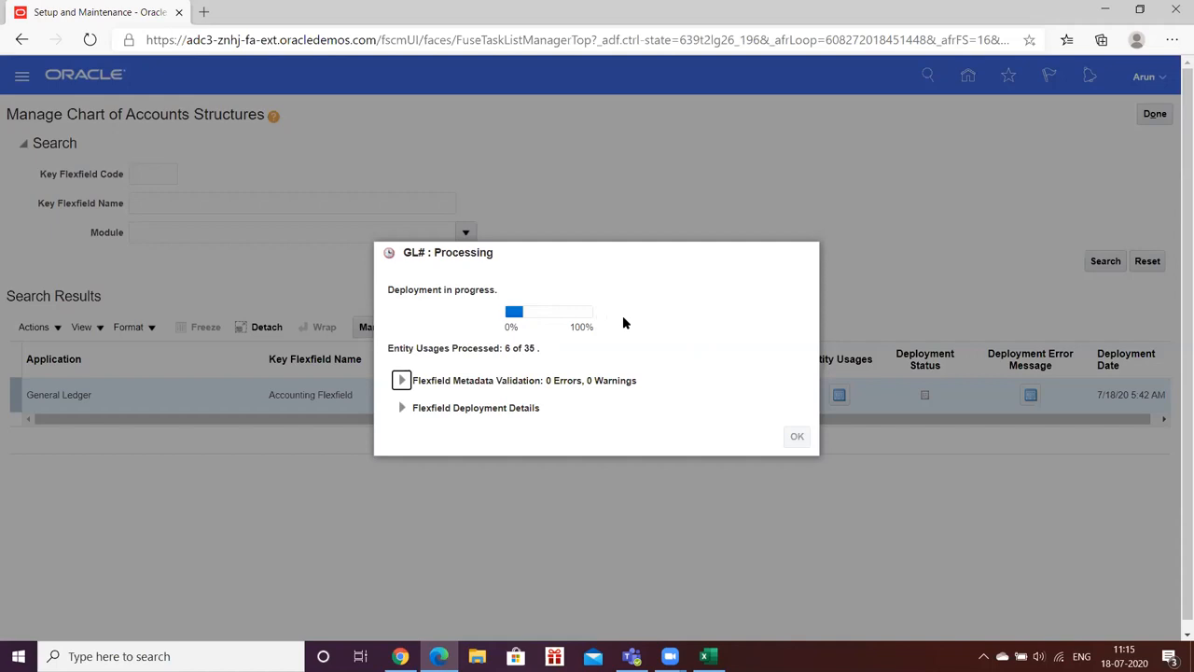
Step: Bring up the Task_Fusion.xlsx checklist while the flexfield deployment runs
{"action": "left_click", "coordinate": [708, 656]}
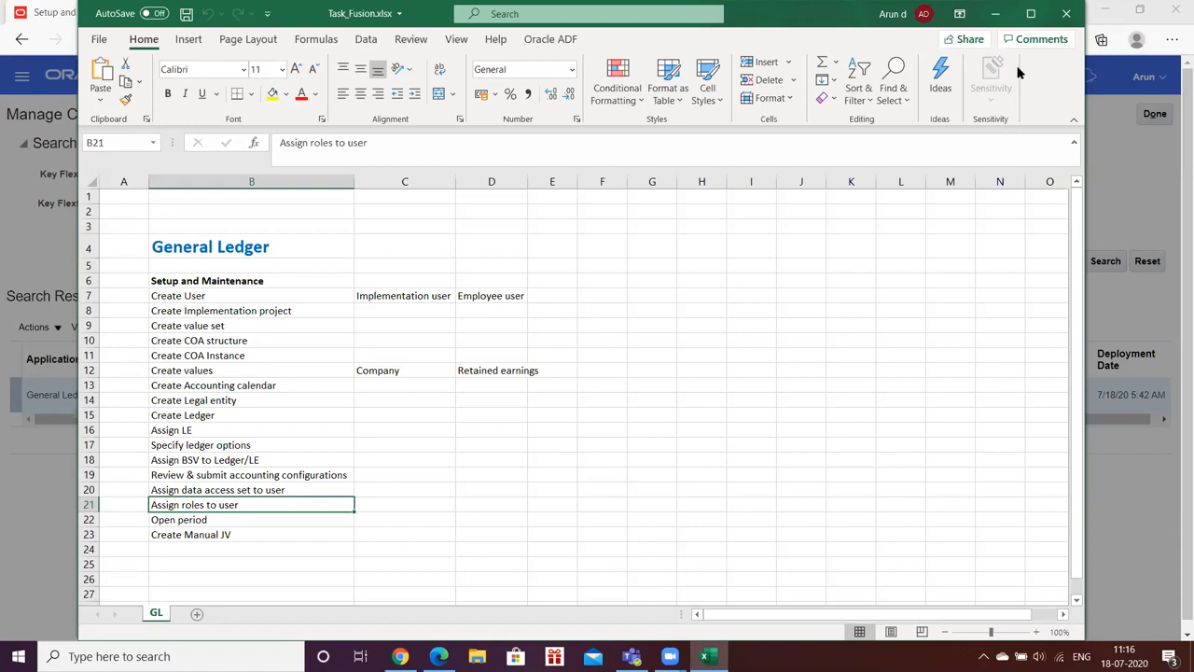
Step: Check deployment progress, then select the Create Accounting calendar task (B13) in Task_Fusion.xlsx
{"action": "left_click", "coordinate": [997, 15]}
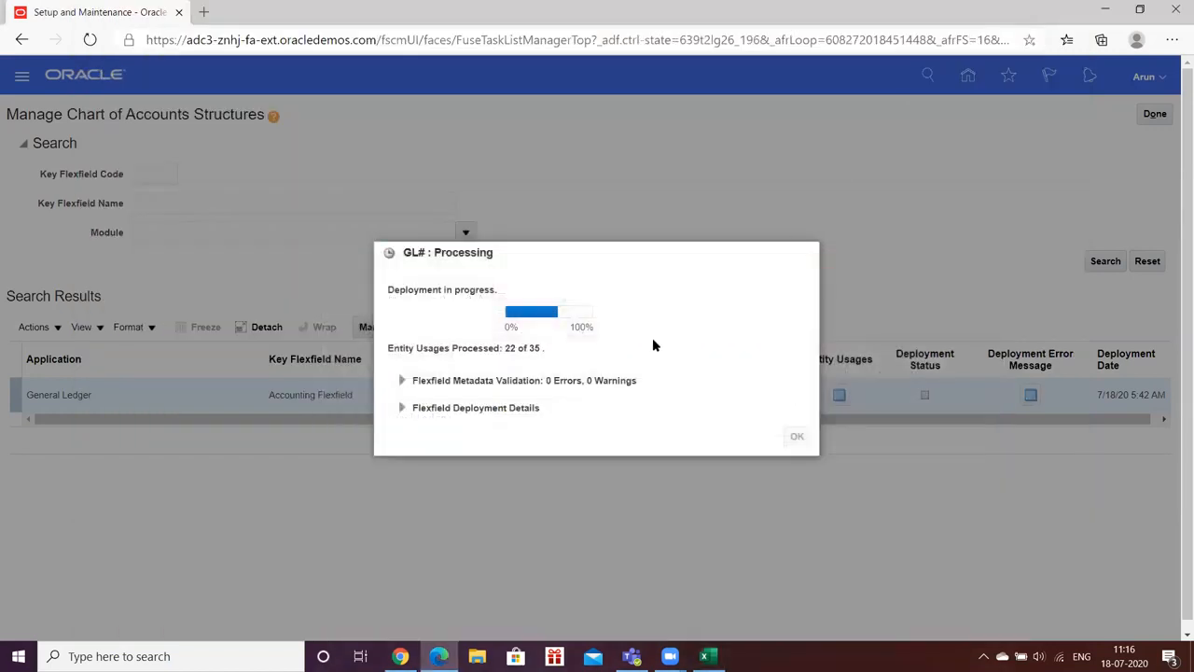
{"action": "left_click", "coordinate": [709, 656]}
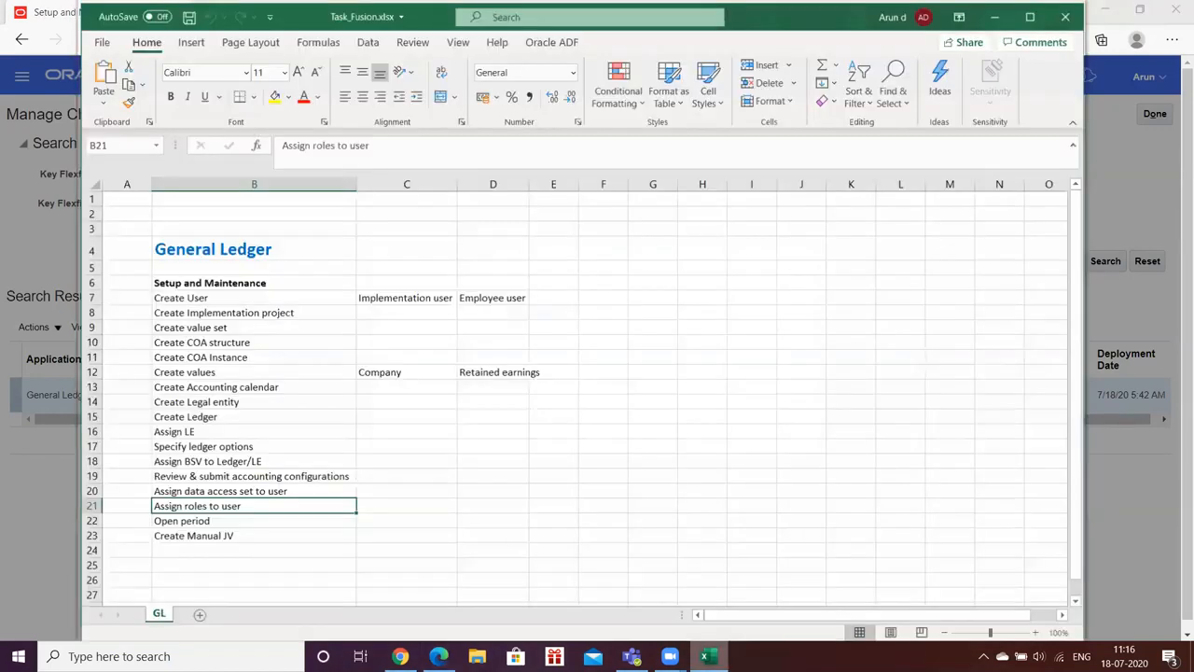
{"action": "left_click", "coordinate": [218, 385]}
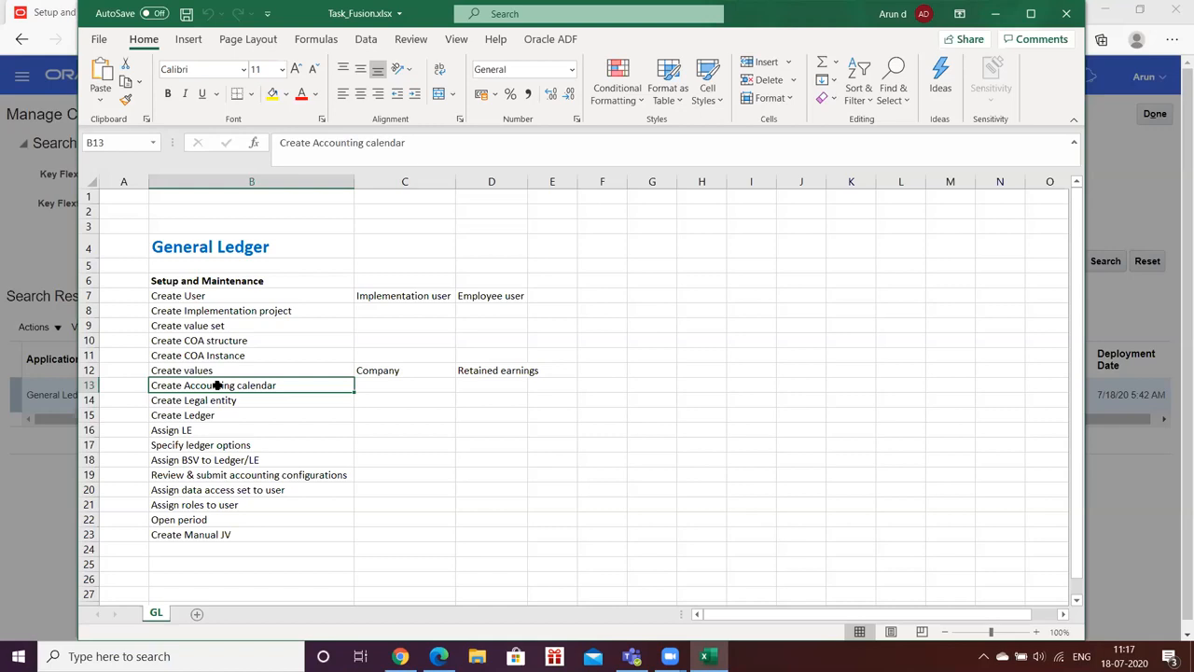
Step: Return to the deployment and acknowledge the successful GL# flexfield deployment of 35 usages
{"action": "left_click", "coordinate": [996, 13]}
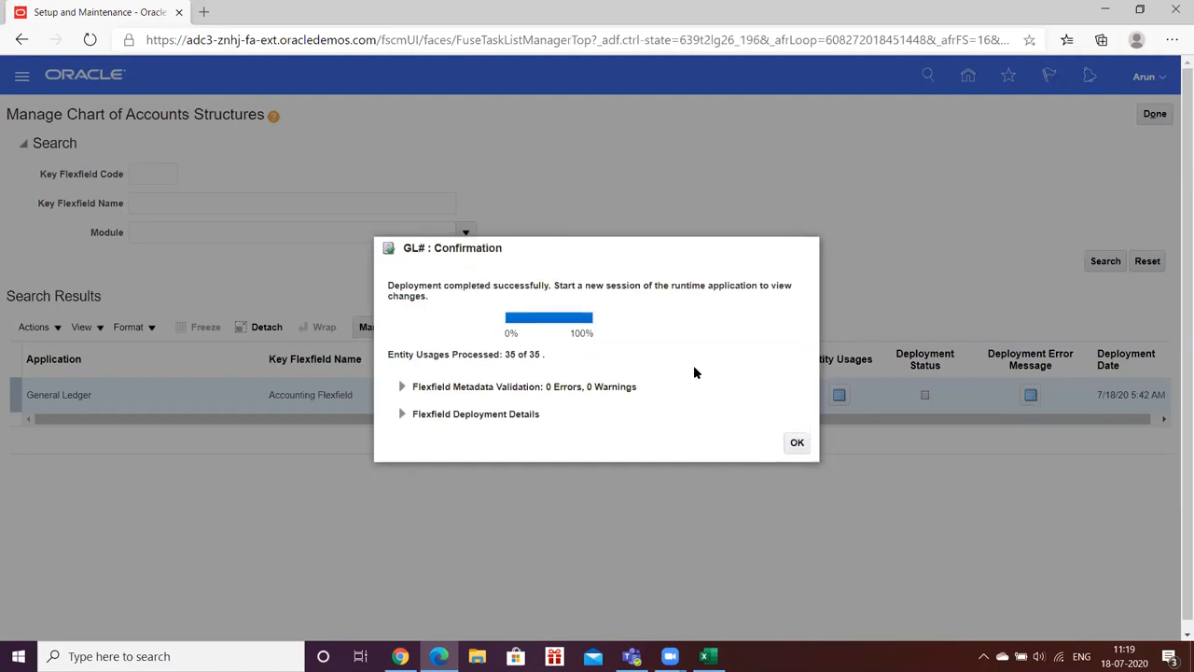
{"action": "left_click", "coordinate": [796, 445]}
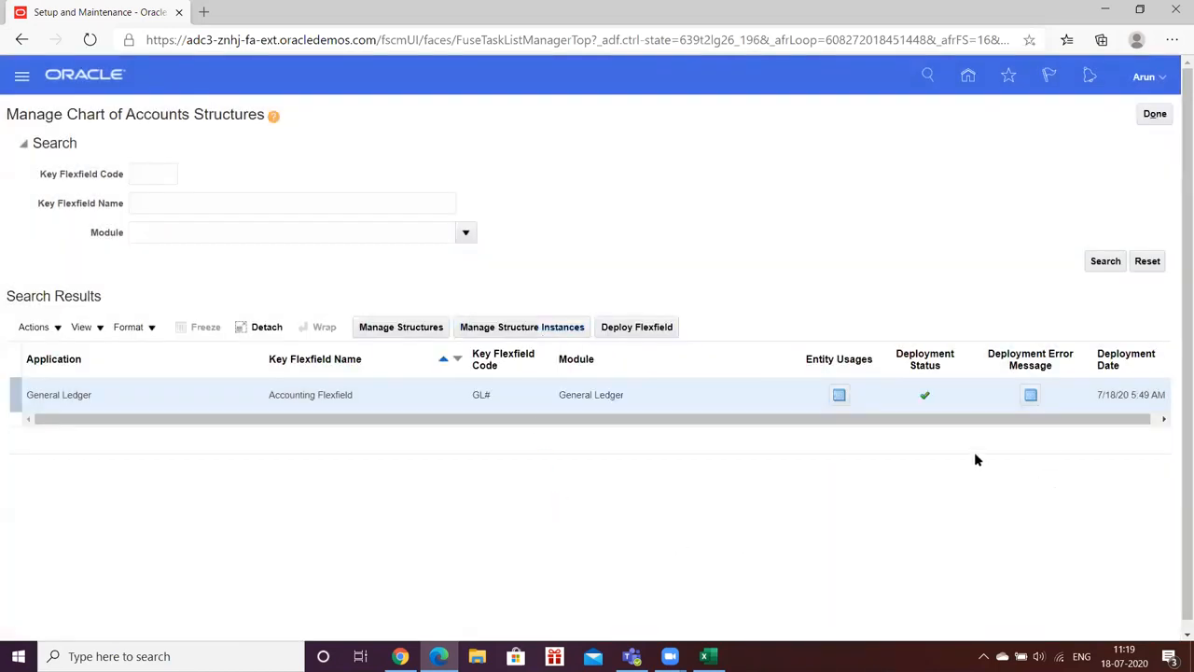
{"action": "mouse_move", "coordinate": [930, 400]}
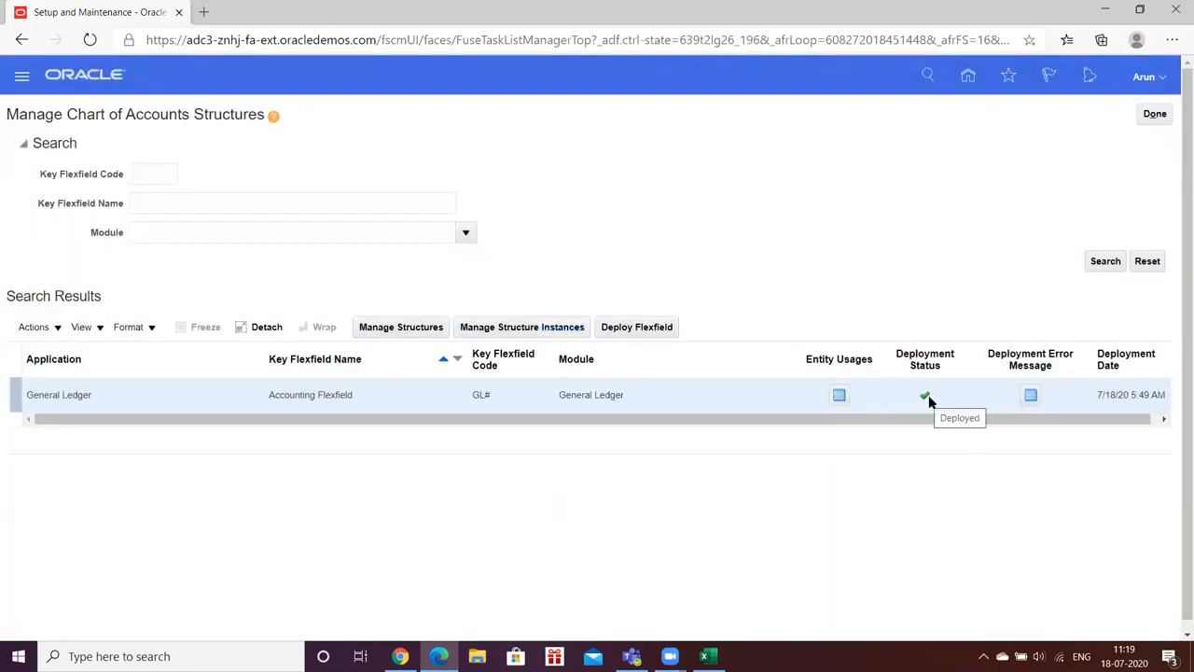
Step: Expand Financials through Enterprise and Financial Reporting Structures to Define Calendars and launch Manage Accounting Calendars
{"action": "left_click", "coordinate": [1148, 119]}
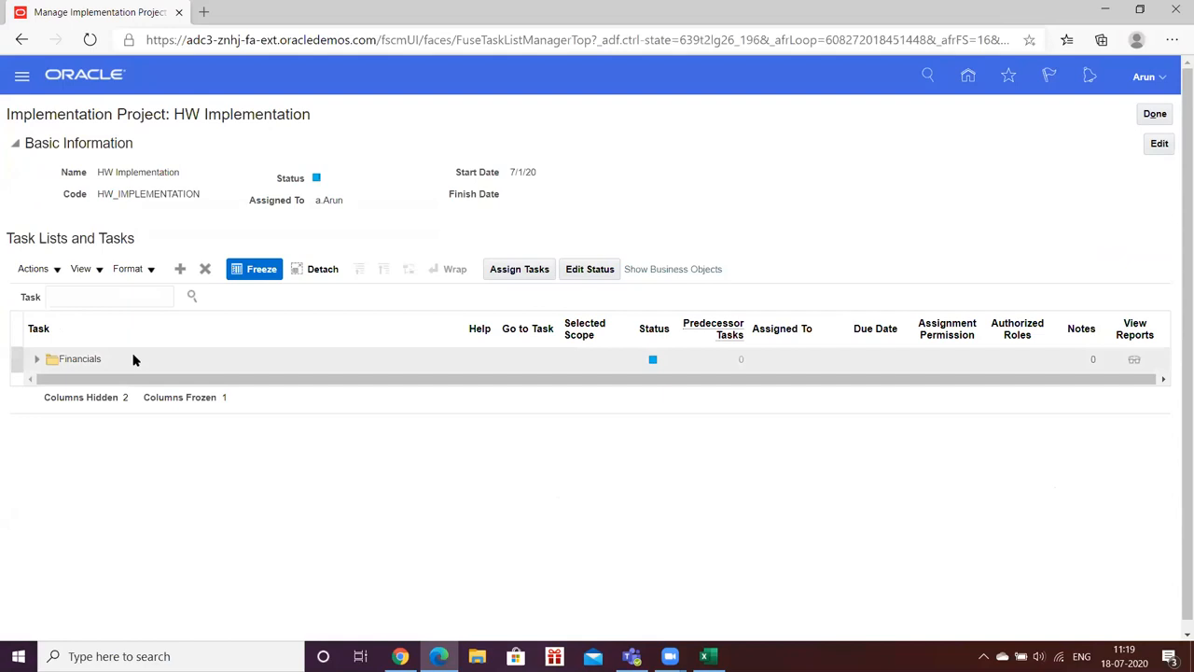
{"action": "left_click", "coordinate": [38, 362]}
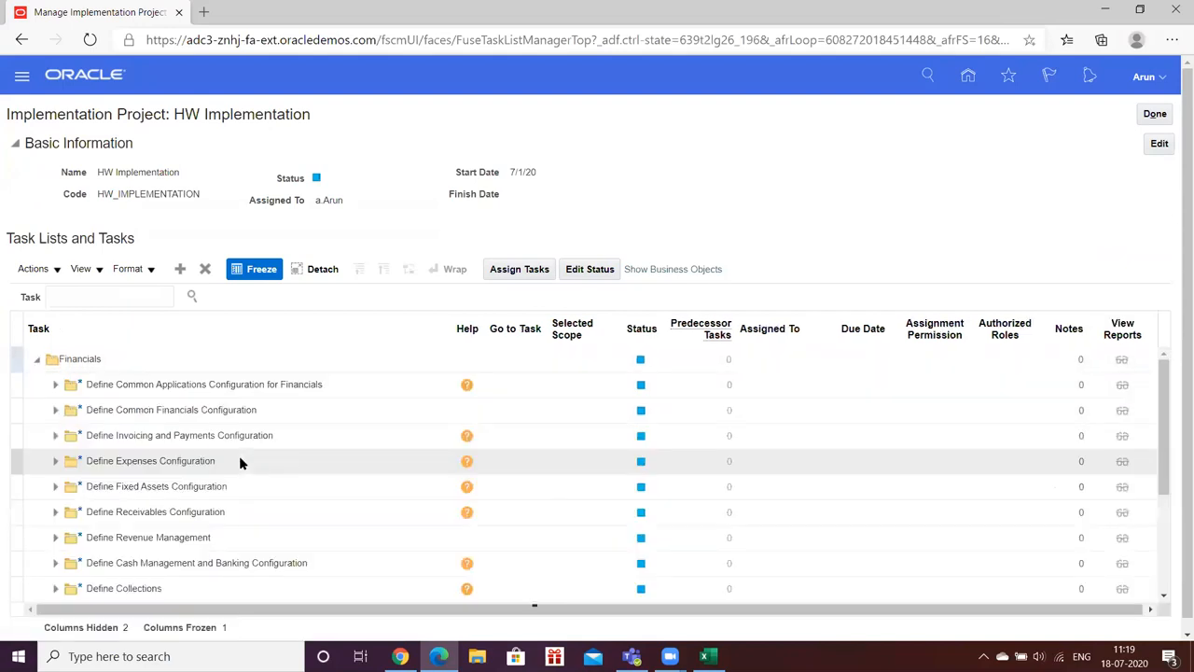
{"action": "left_click", "coordinate": [54, 385]}
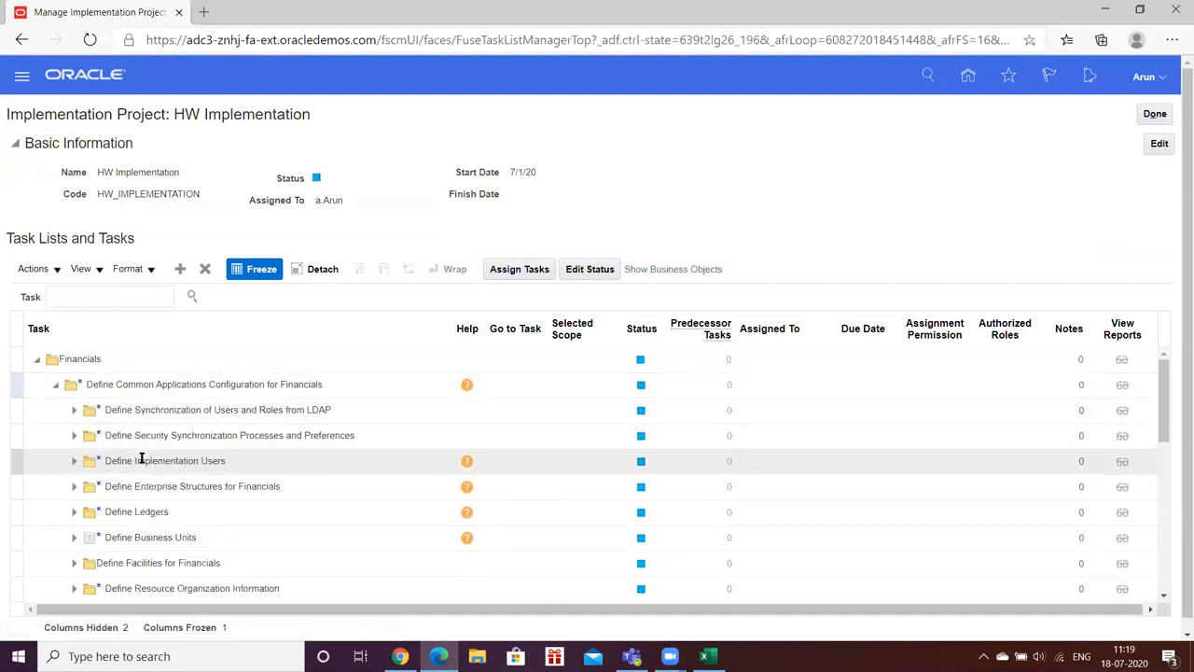
{"action": "scroll", "coordinate": [142, 458], "scroll_direction": "down", "scroll_amount": 1}
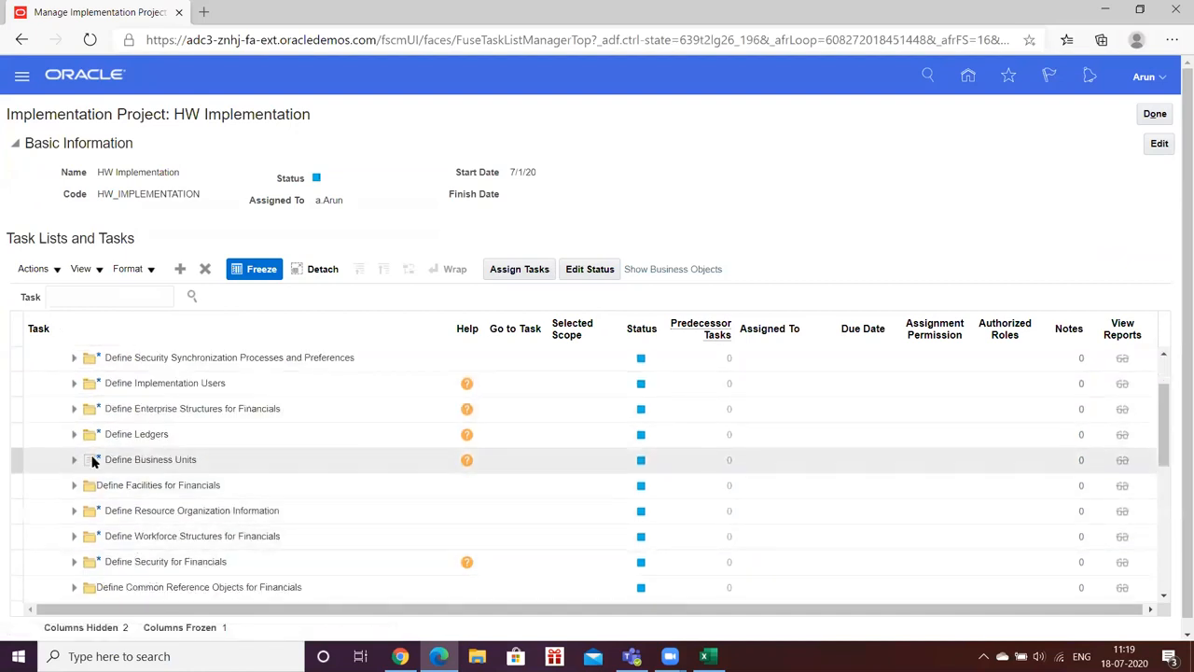
{"action": "left_click", "coordinate": [74, 409]}
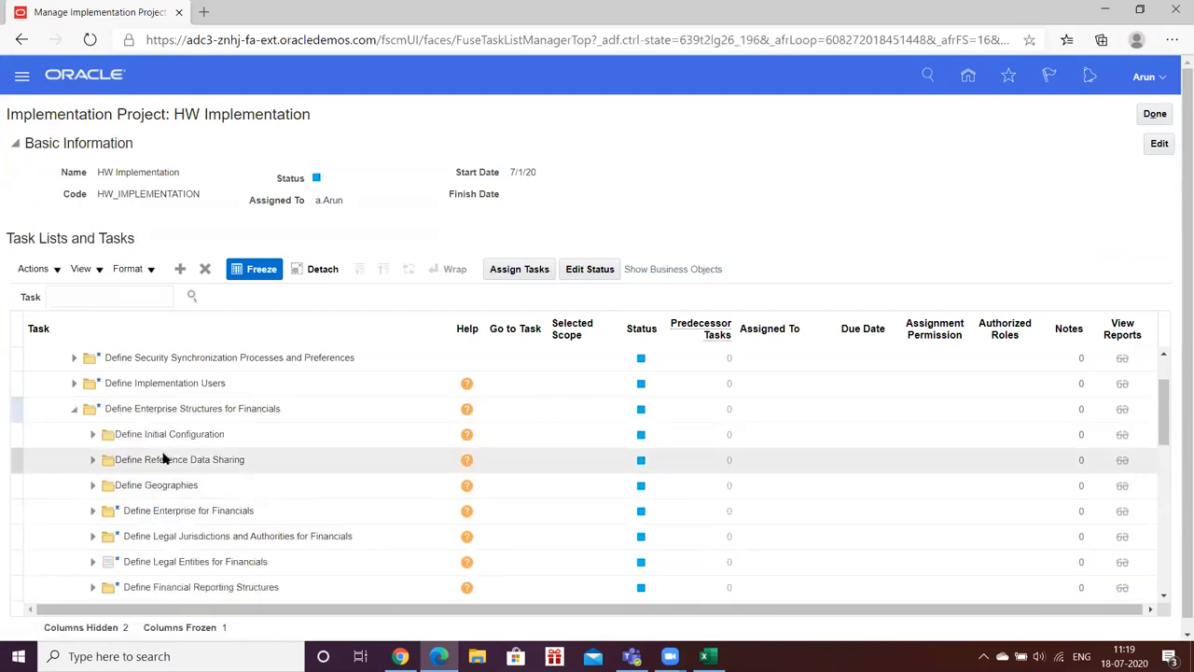
{"action": "scroll", "coordinate": [162, 459], "scroll_direction": "down", "scroll_amount": 1}
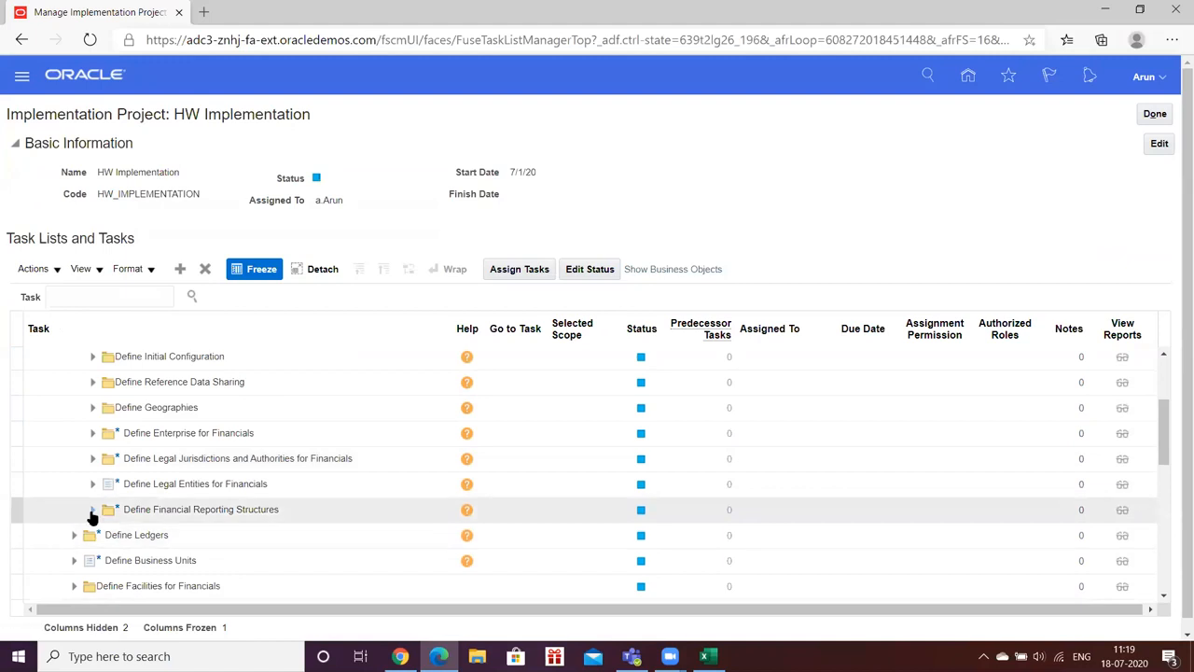
{"action": "left_click", "coordinate": [93, 509]}
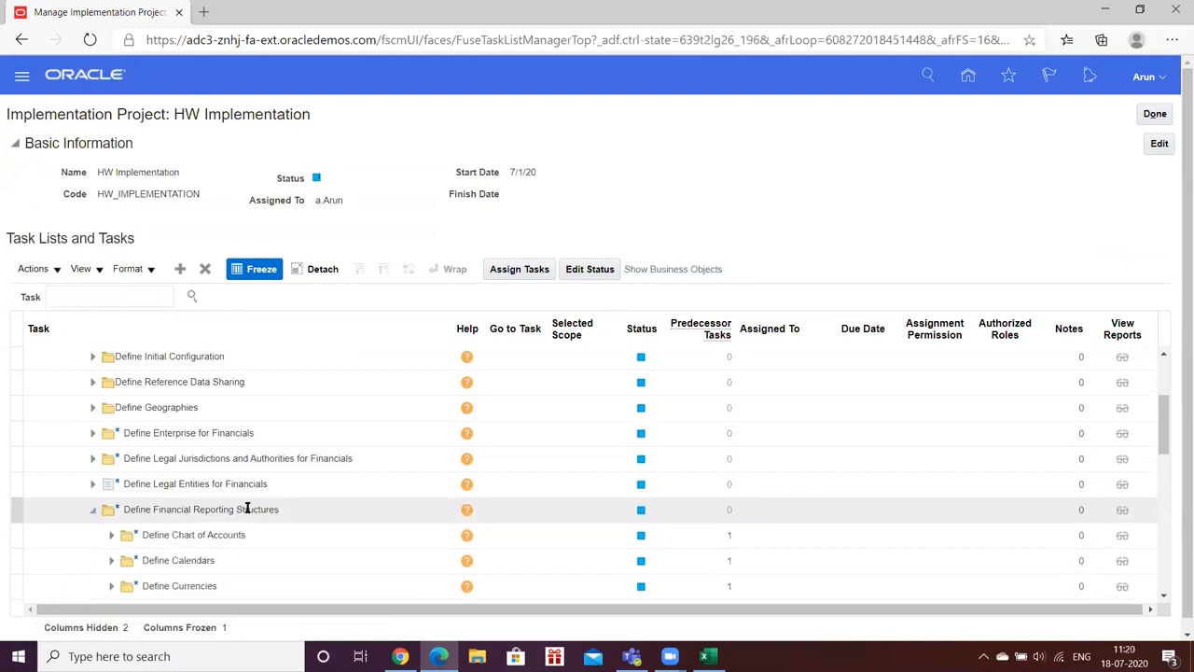
{"action": "scroll", "coordinate": [224, 507], "scroll_direction": "down", "scroll_amount": 1}
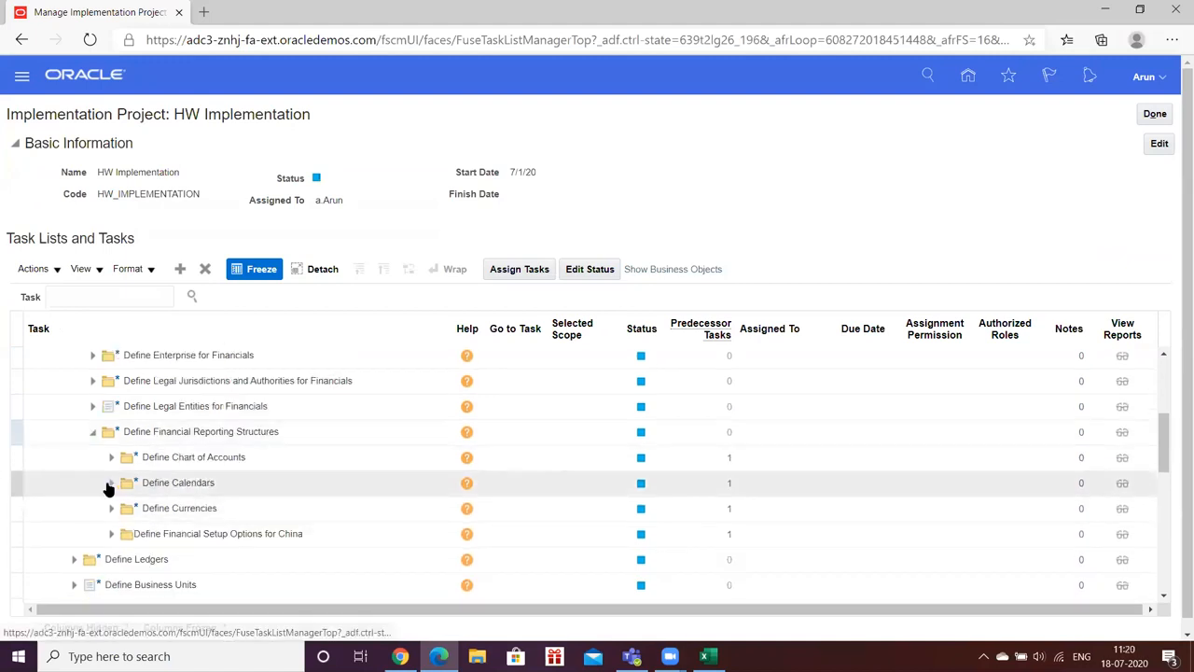
{"action": "left_click", "coordinate": [110, 485]}
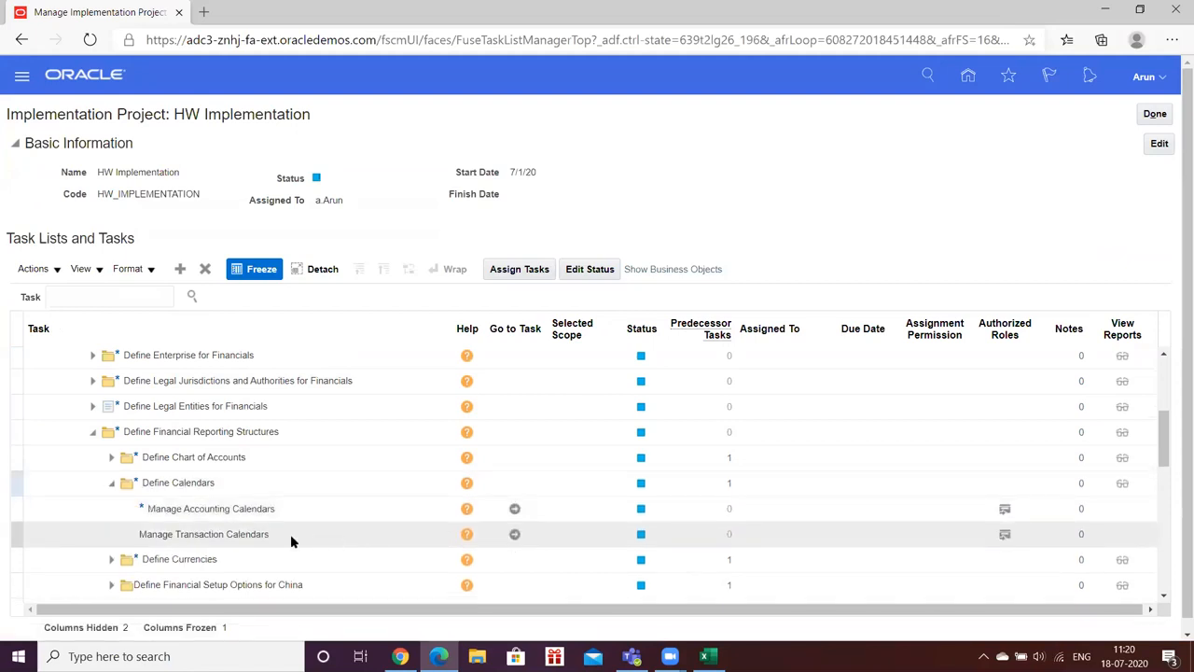
{"action": "left_click", "coordinate": [515, 509]}
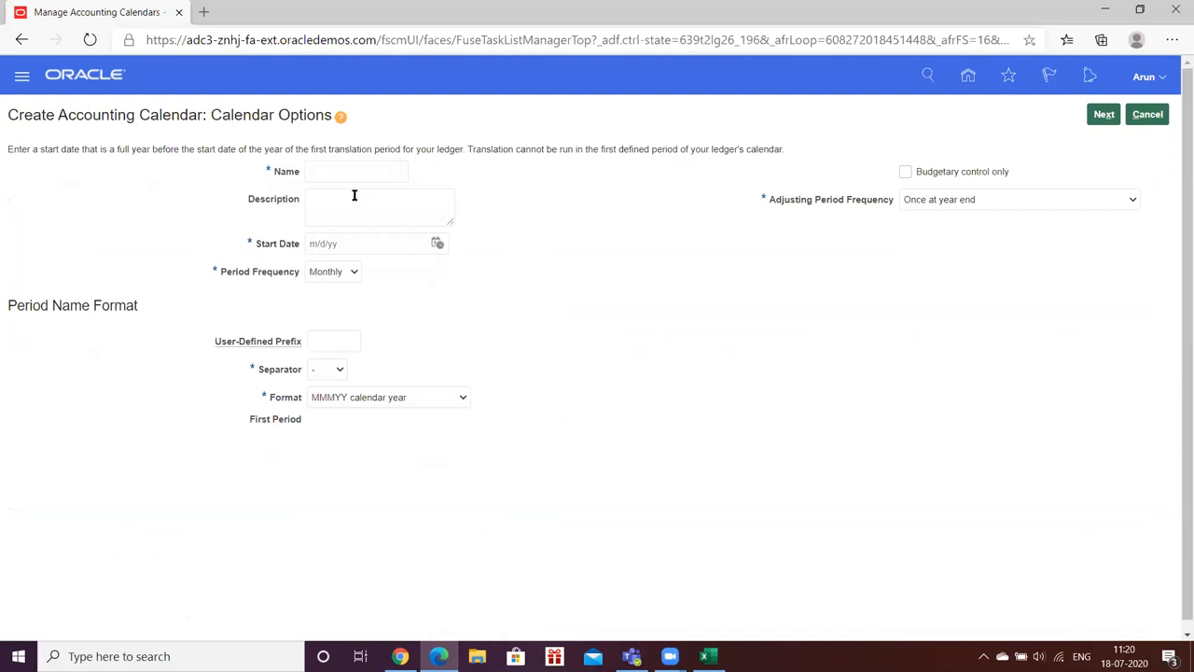
Step: Enter HW_Cal as the new calendar's name and description
{"action": "left_click", "coordinate": [342, 173]}
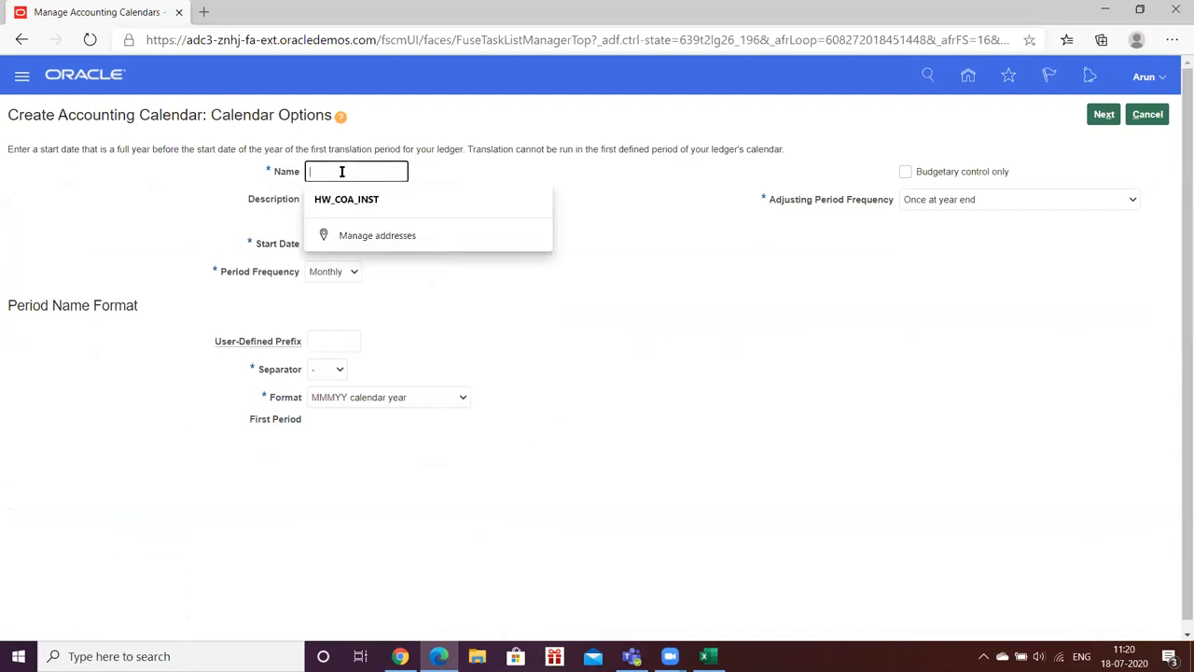
{"action": "type", "text": "HW_Ca"}
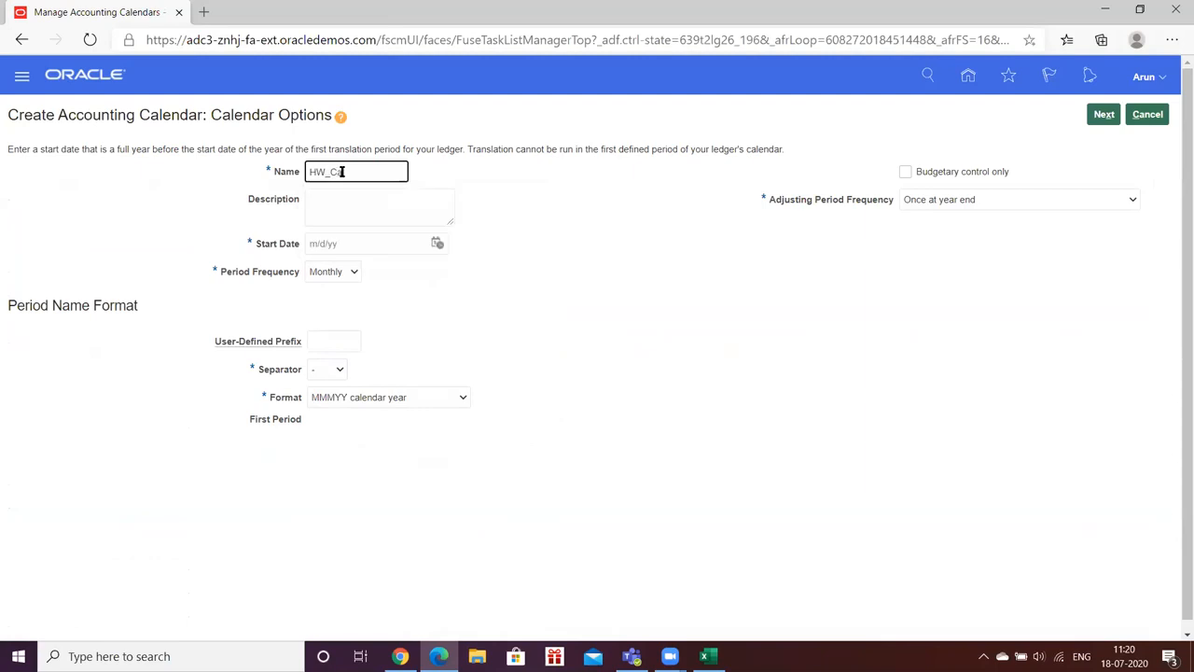
{"action": "key", "text": "Tab"}
{"action": "type", "text": "HW_Cal"}
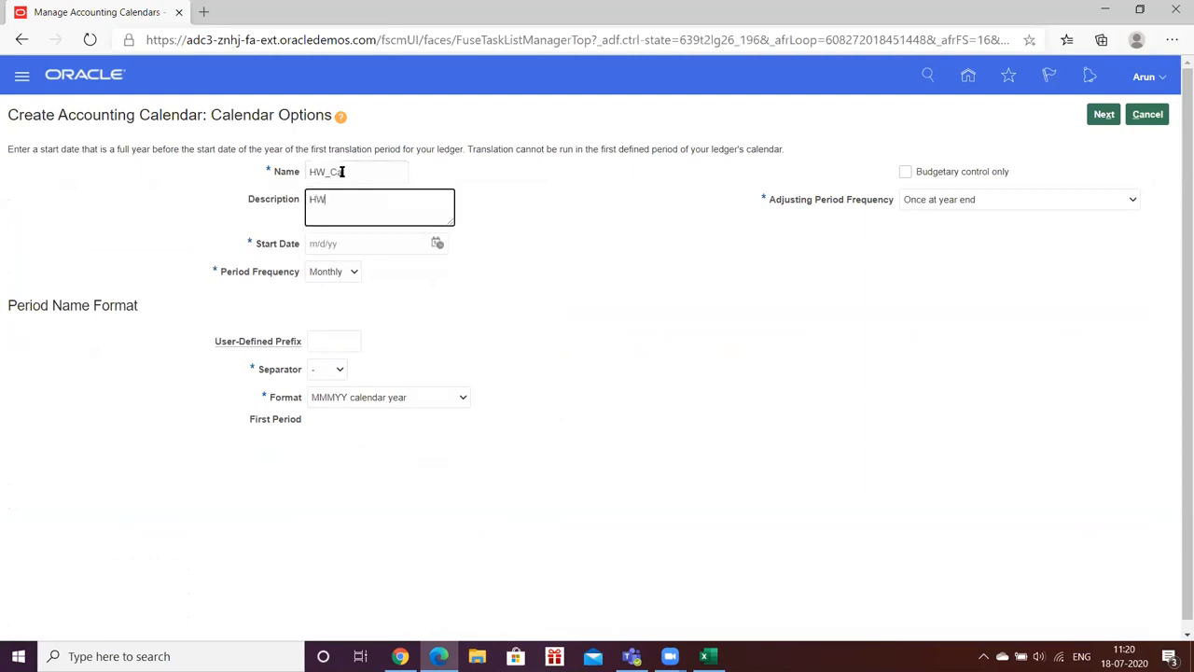
{"action": "key", "text": "Tab"}
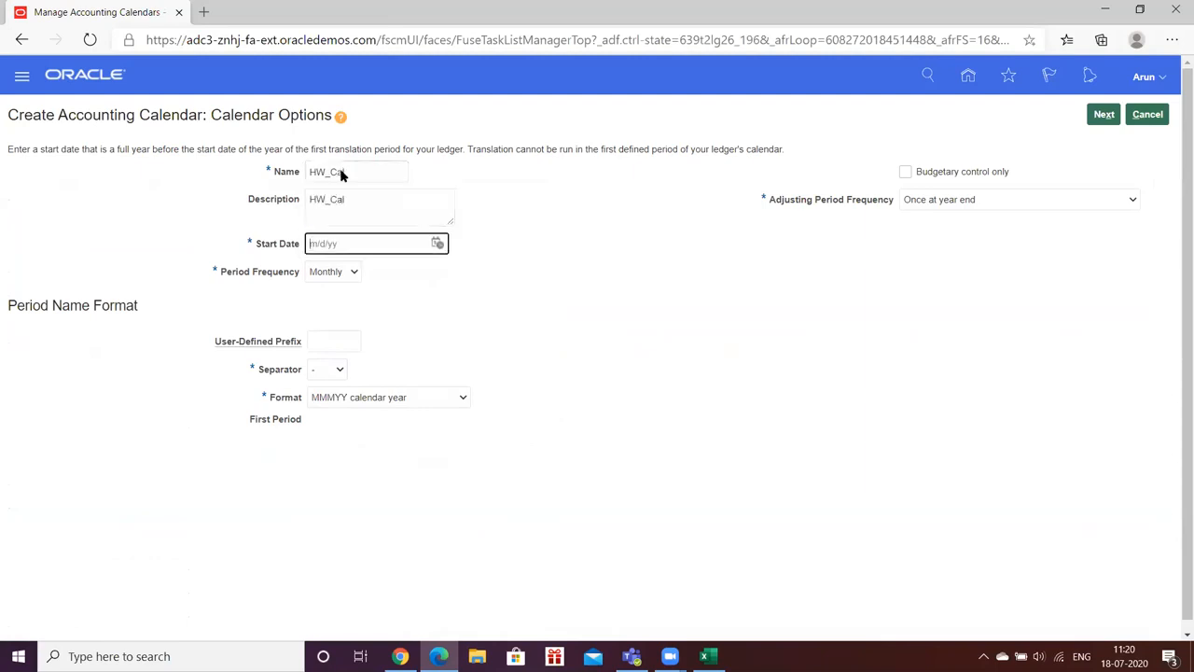
Step: Set the calendar start date to 1/1/20 and keep adjusting frequency Once at year end
{"action": "left_click", "coordinate": [441, 243]}
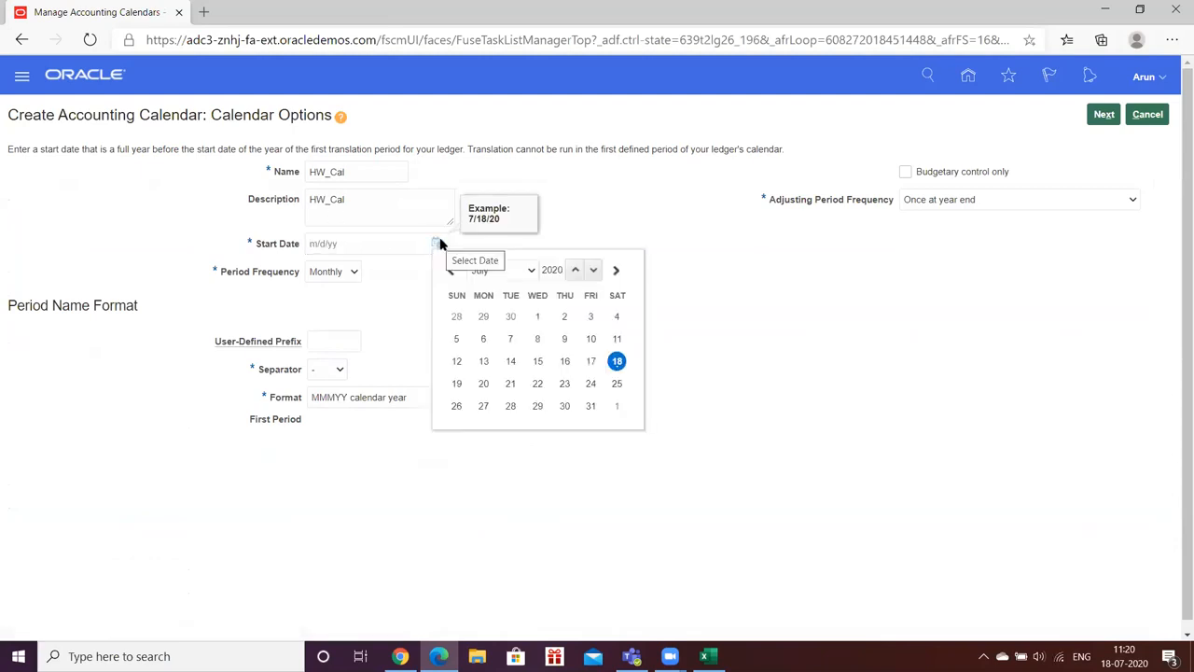
{"action": "left_click", "coordinate": [519, 269]}
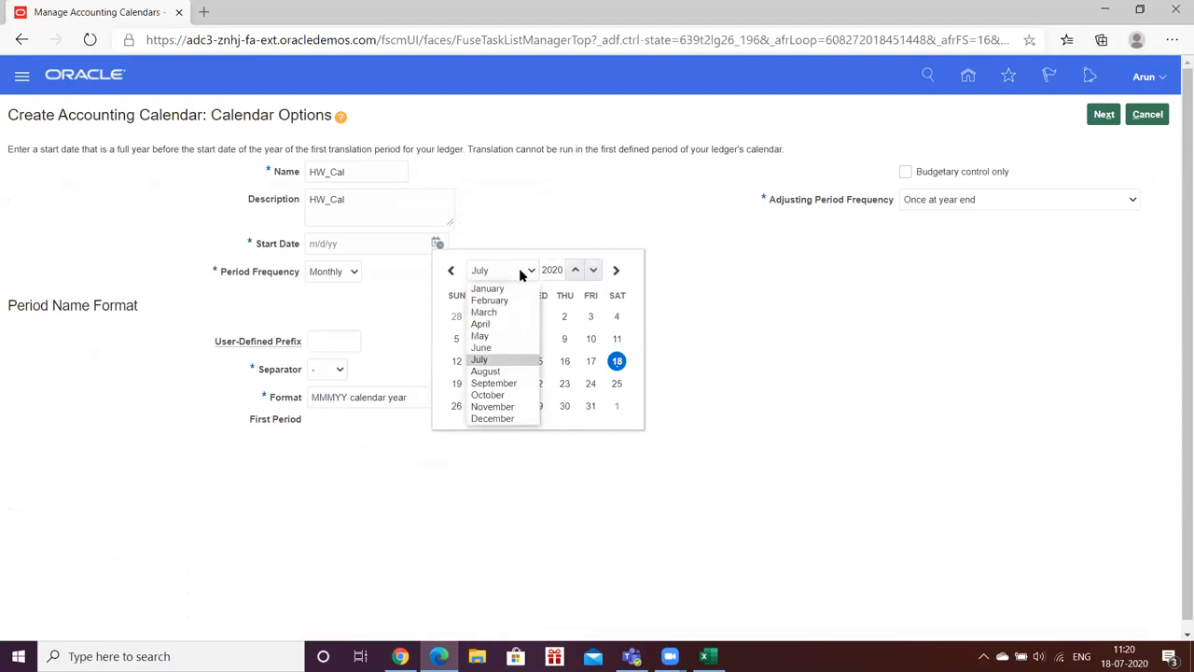
{"action": "left_click", "coordinate": [500, 286]}
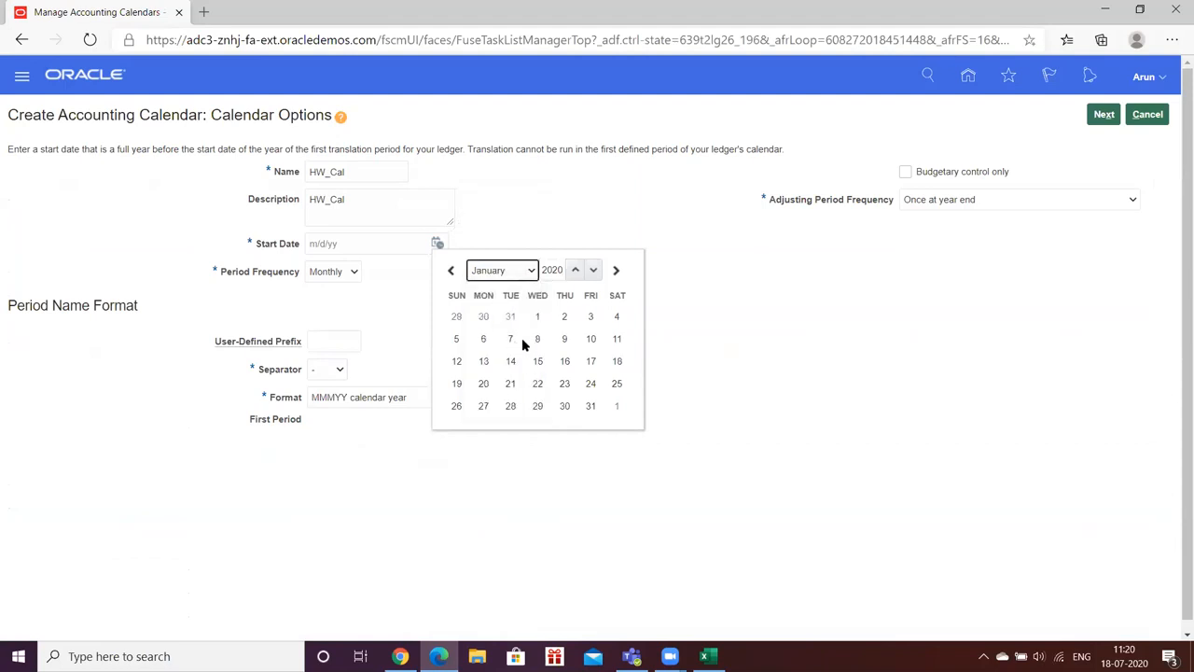
{"action": "left_click", "coordinate": [538, 317]}
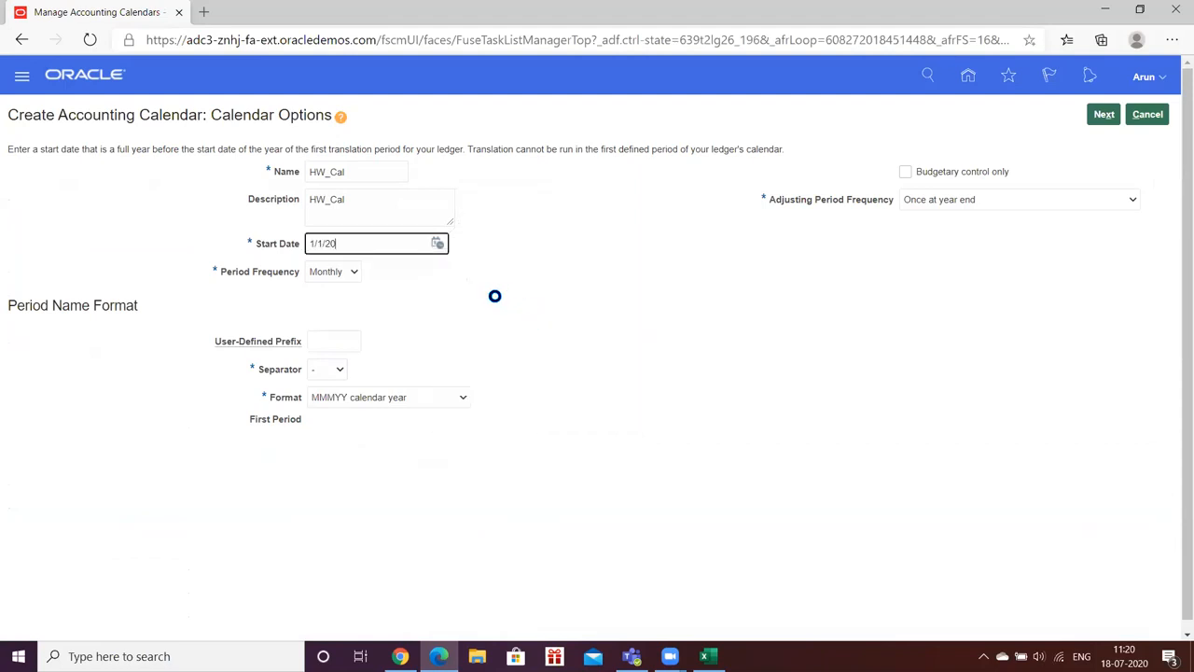
{"action": "left_click", "coordinate": [468, 283]}
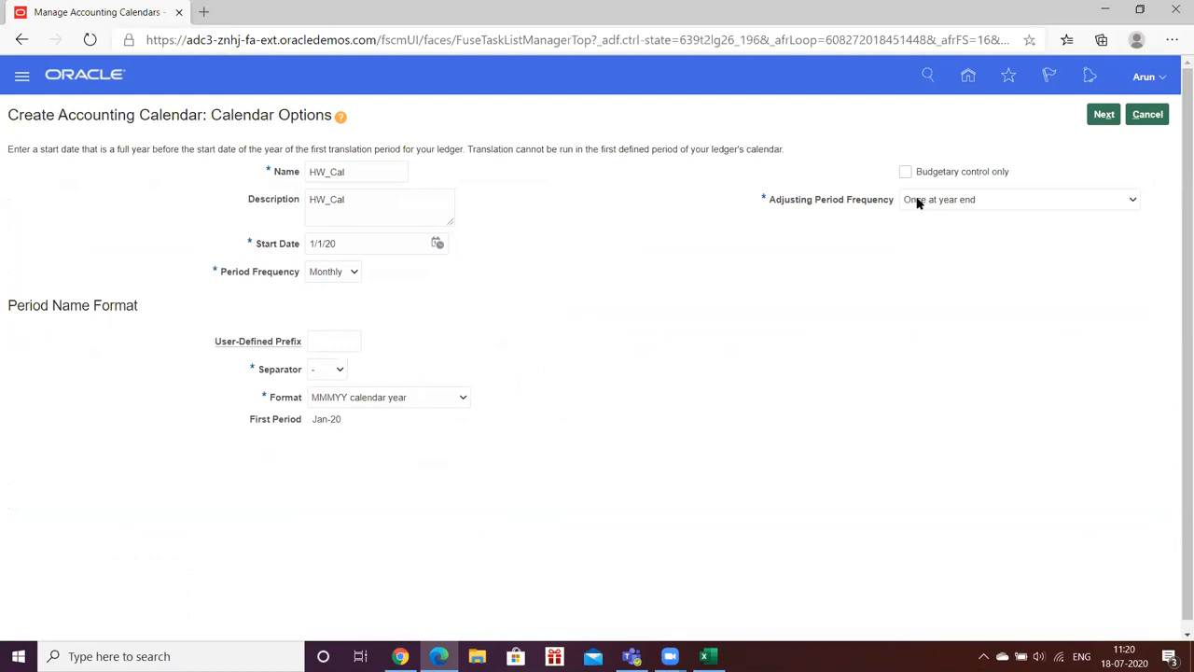
{"action": "left_click", "coordinate": [1126, 203]}
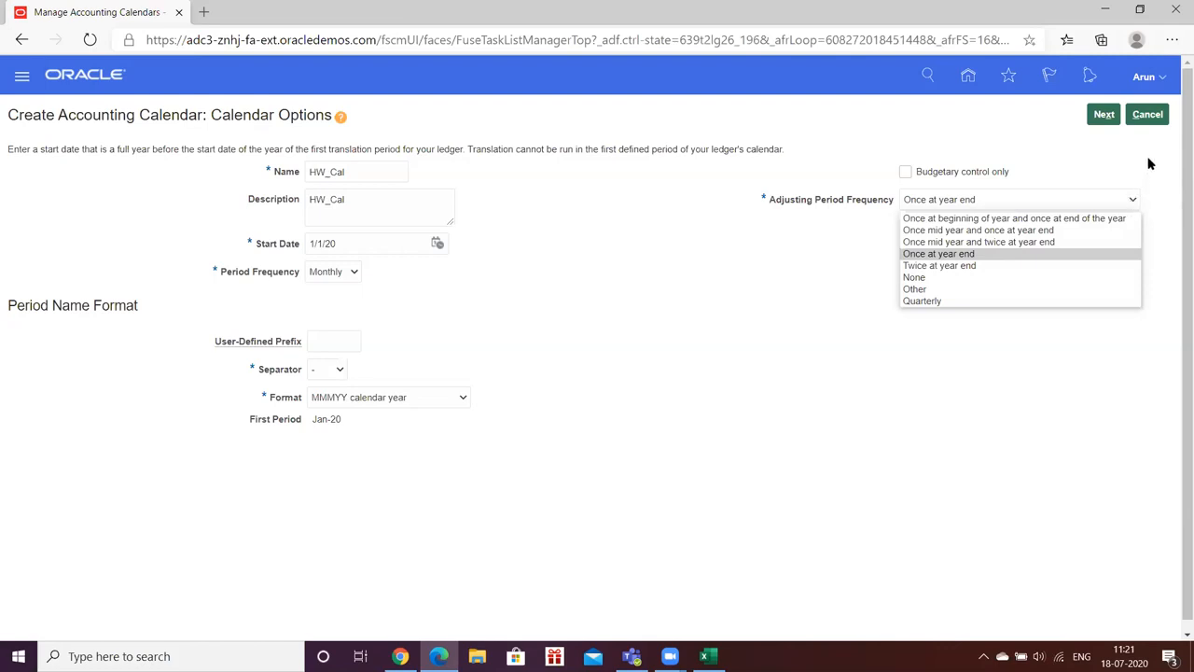
{"action": "left_click", "coordinate": [1150, 164]}
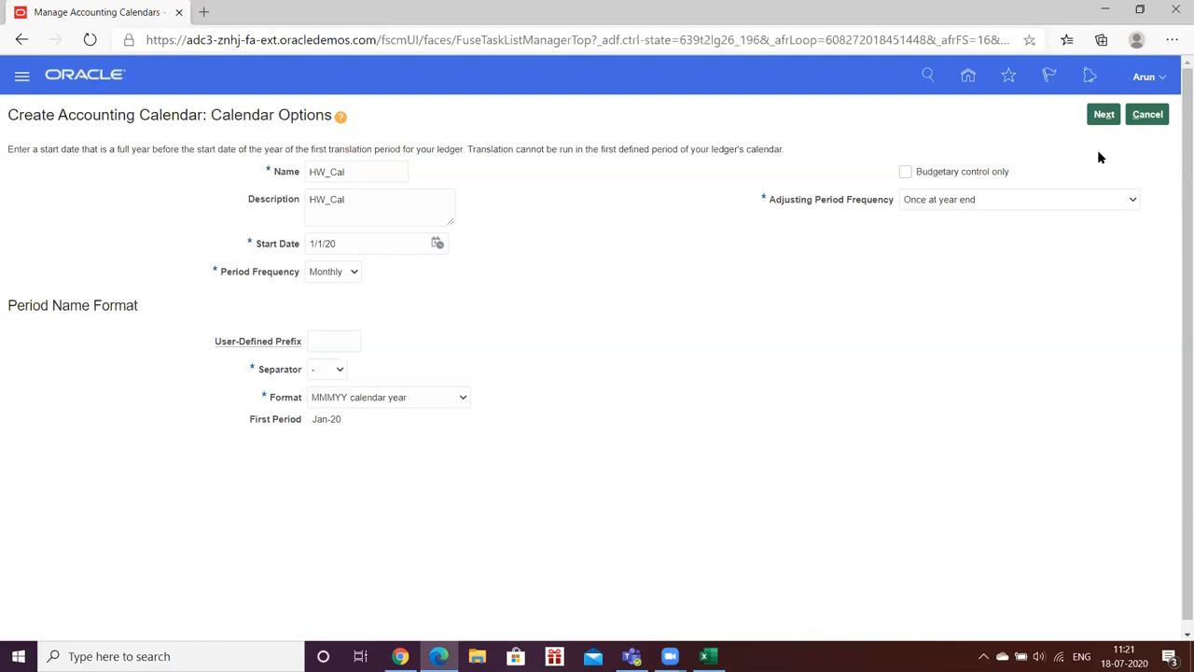
Step: Generate HW_Cal's 2020 periods, Jan-20 through Dec-20 plus 13_Dec-20, review them, and save
{"action": "left_click", "coordinate": [1103, 114]}
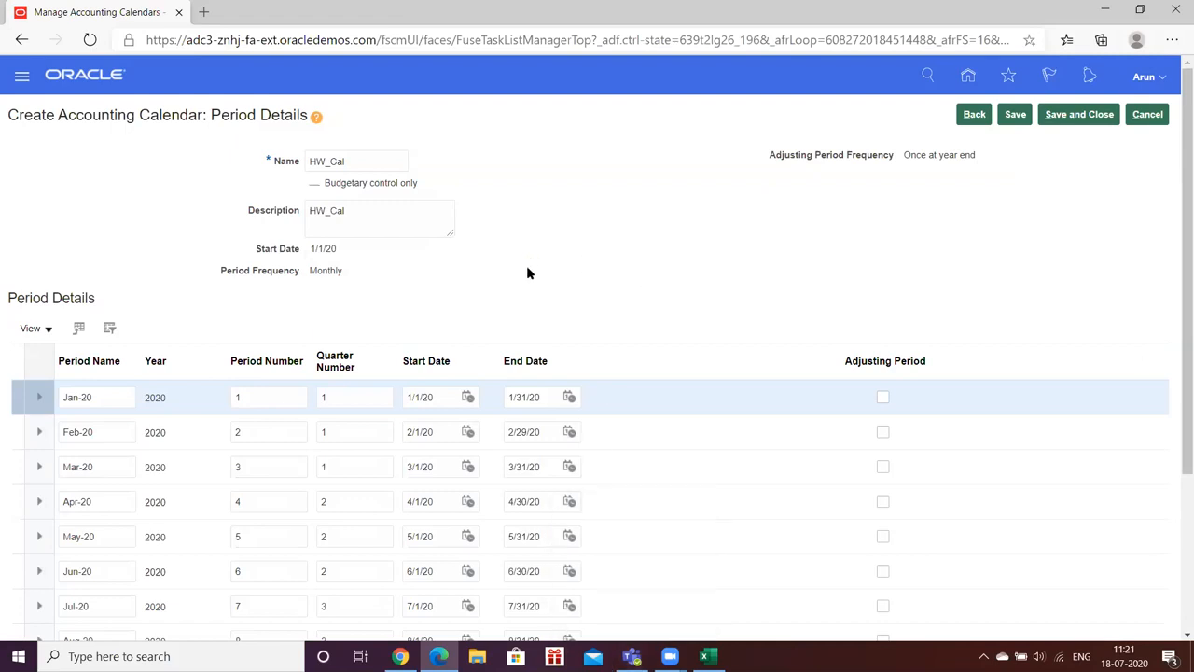
{"action": "scroll", "coordinate": [536, 243], "scroll_direction": "down", "scroll_amount": 2}
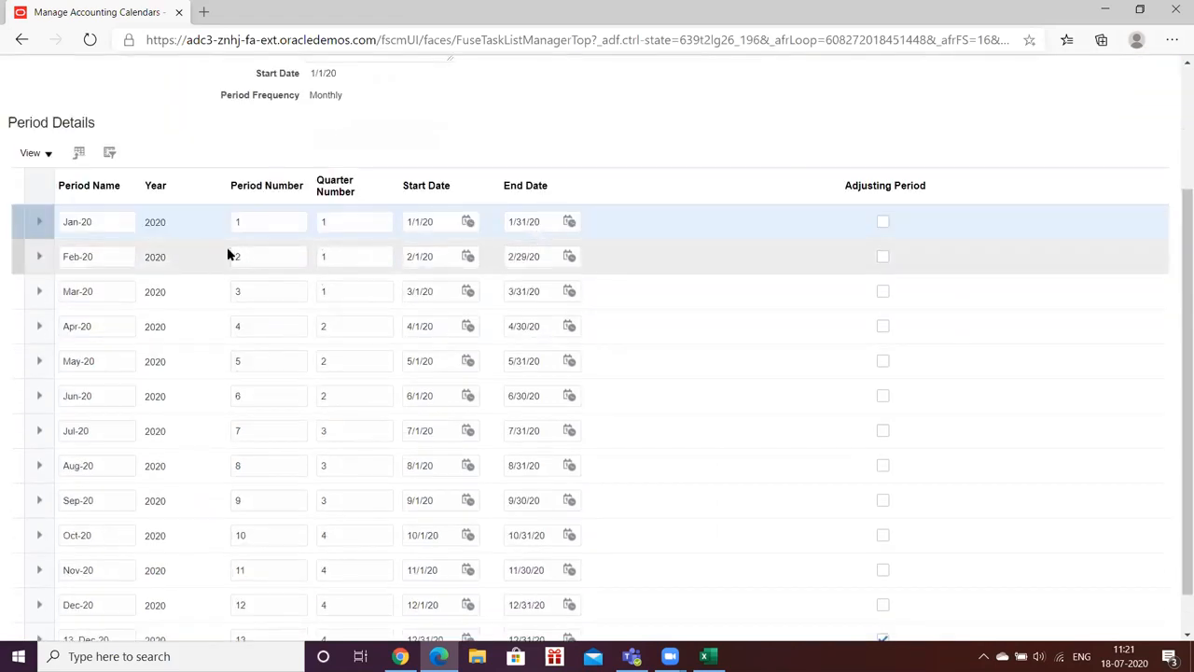
{"action": "scroll", "coordinate": [224, 258], "scroll_direction": "down", "scroll_amount": 1}
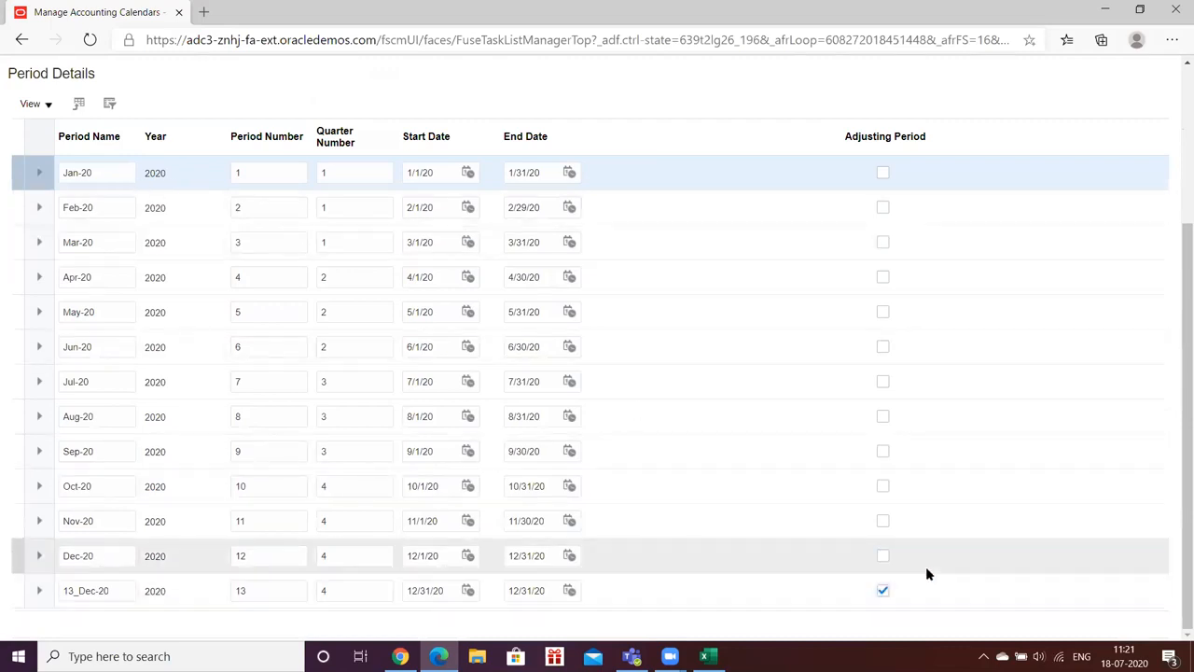
{"action": "scroll", "coordinate": [649, 464], "scroll_direction": "up", "scroll_amount": 3}
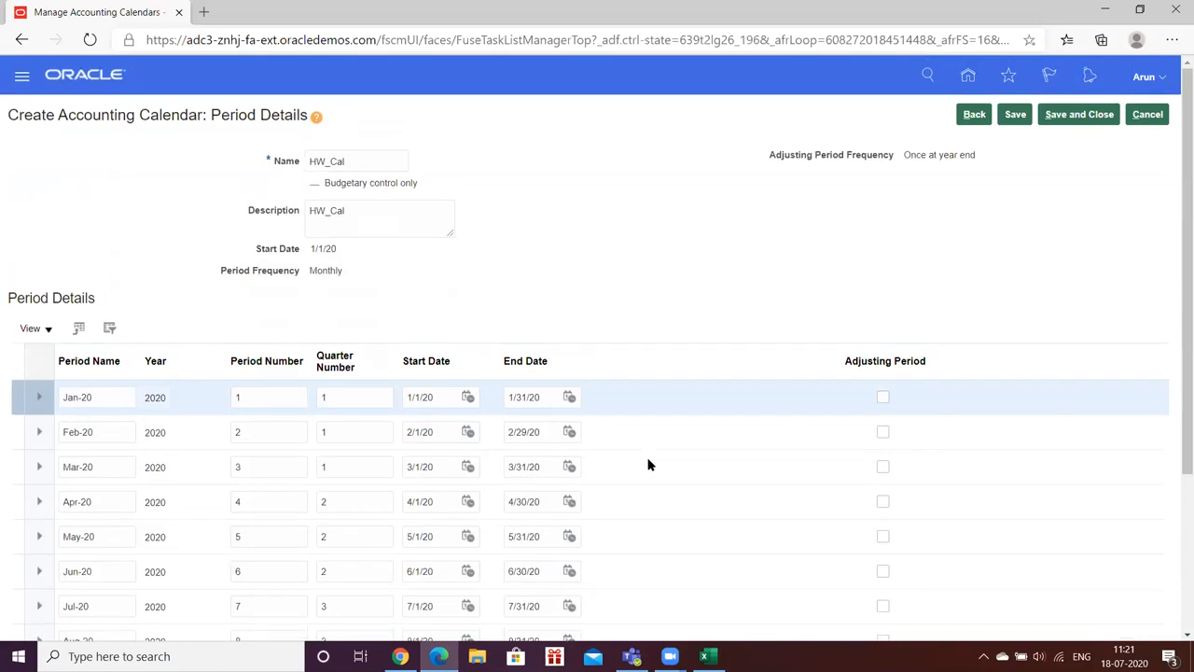
{"action": "left_click", "coordinate": [1017, 114]}
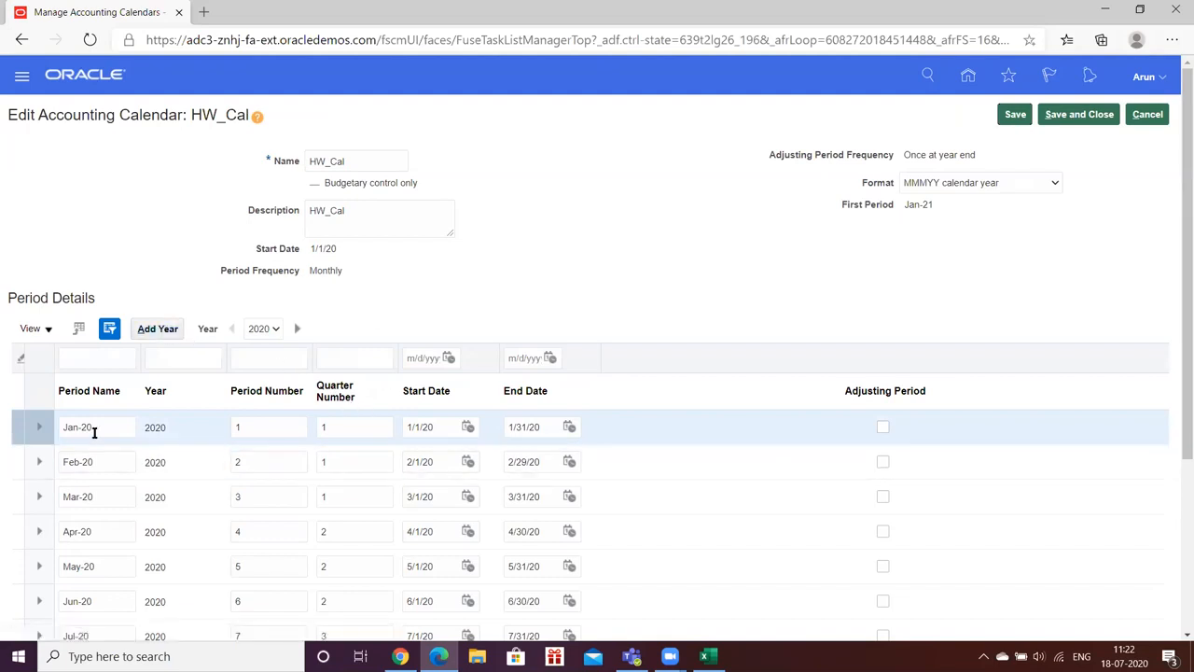
Step: Add year 2021 to HW_Cal, save, and review the Jan-21 through Dec-21 period rows
{"action": "left_click", "coordinate": [155, 329]}
{"action": "left_click", "coordinate": [204, 291]}
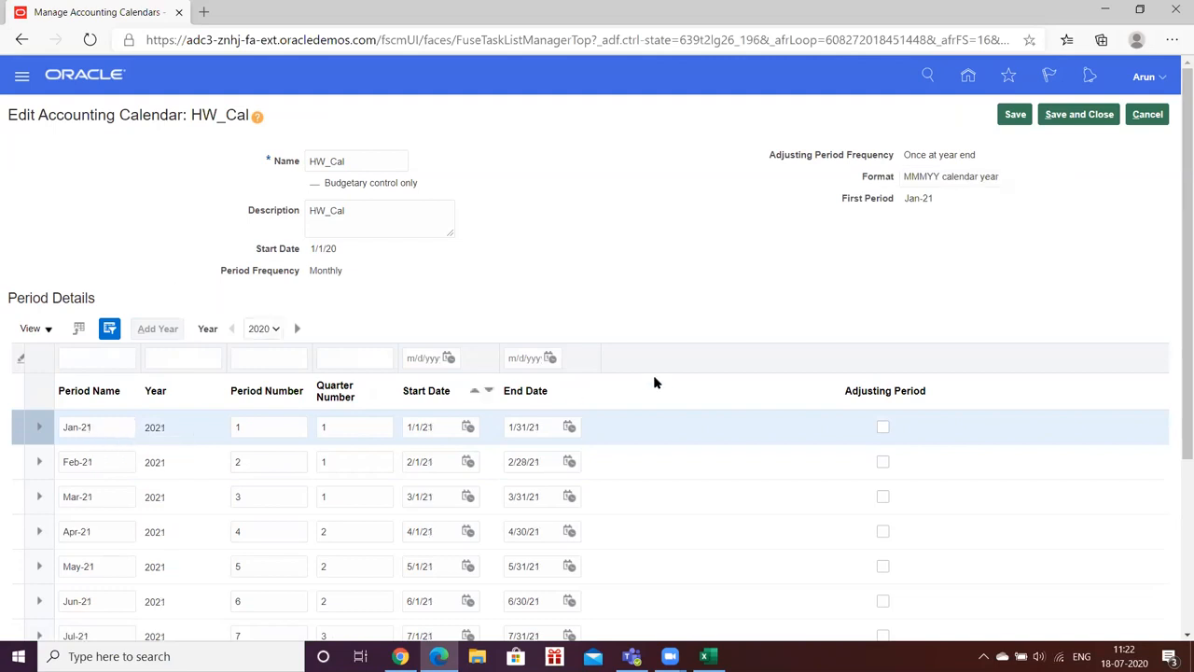
{"action": "left_click", "coordinate": [1015, 118]}
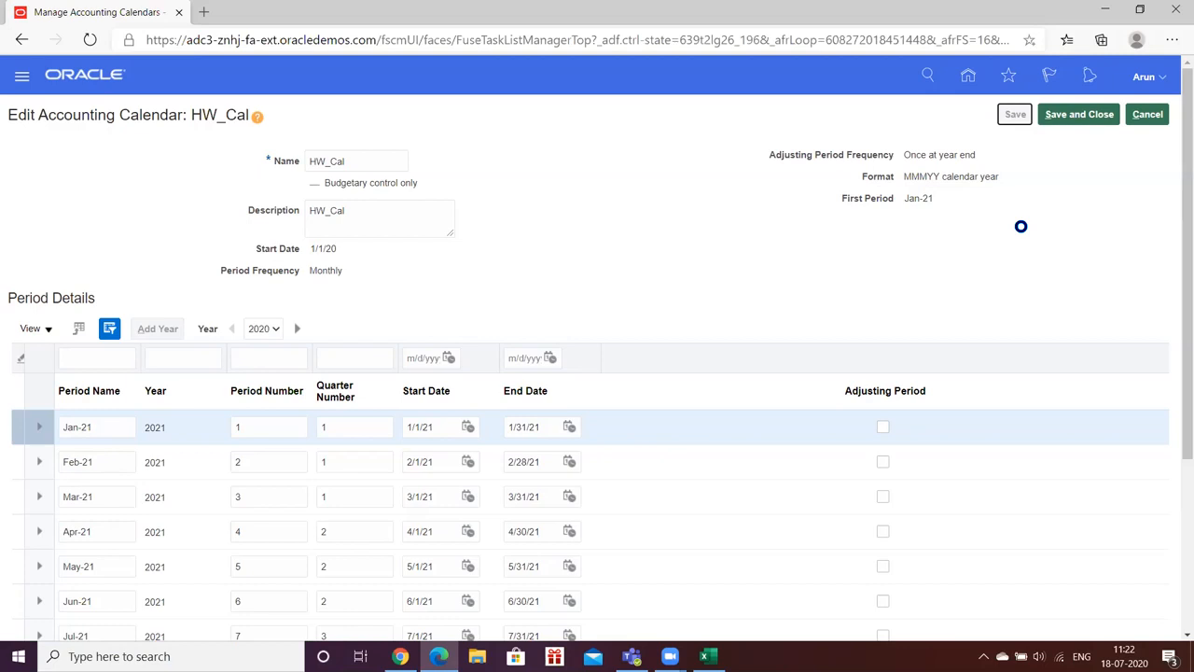
{"action": "scroll", "coordinate": [1173, 280], "scroll_direction": "down", "scroll_amount": 3}
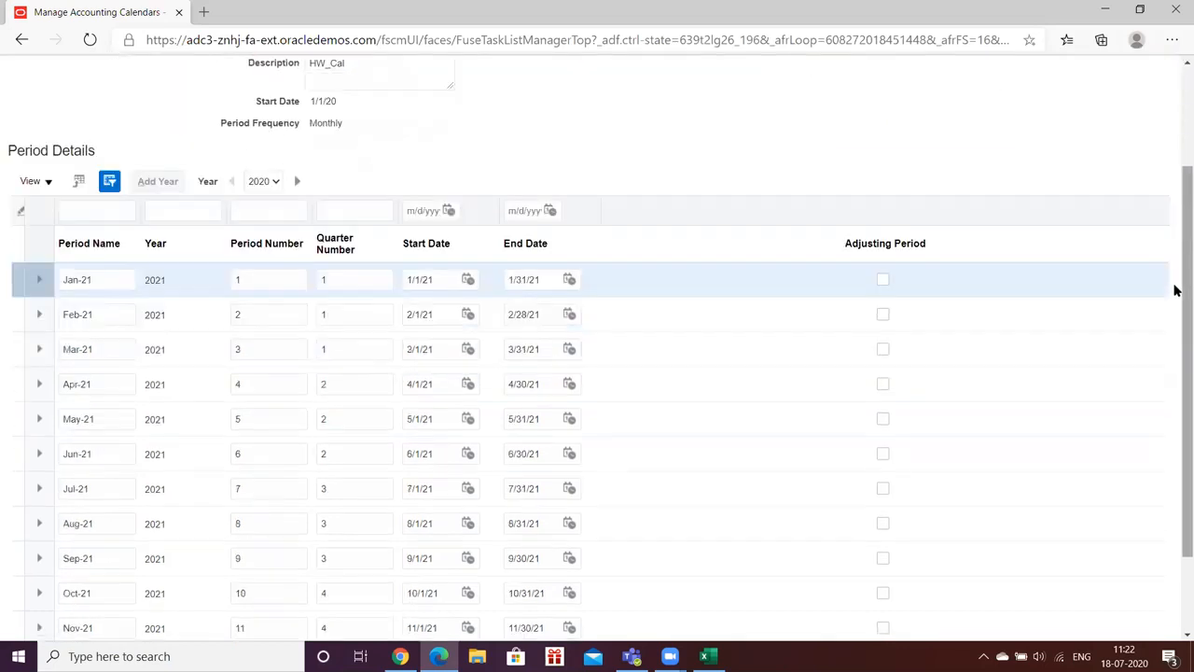
{"action": "scroll", "coordinate": [1174, 290], "scroll_direction": "up", "scroll_amount": 3}
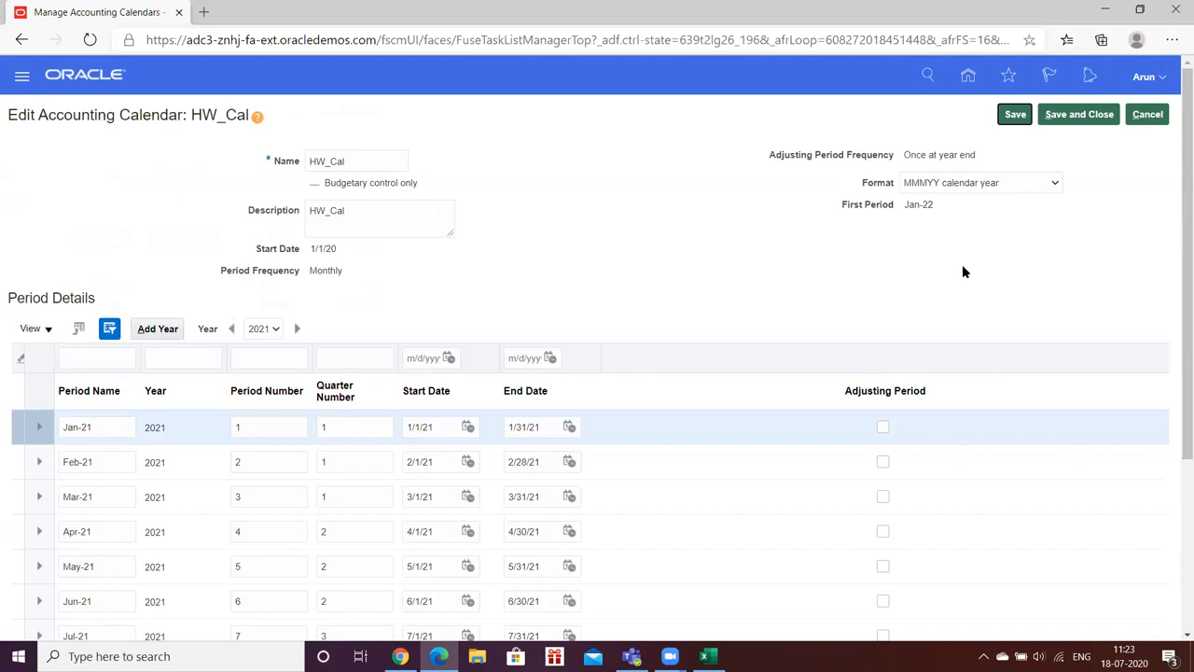
Step: Save and close HW_Cal, finish the calendar task, and return to the HW Implementation project
{"action": "left_click", "coordinate": [1079, 115]}
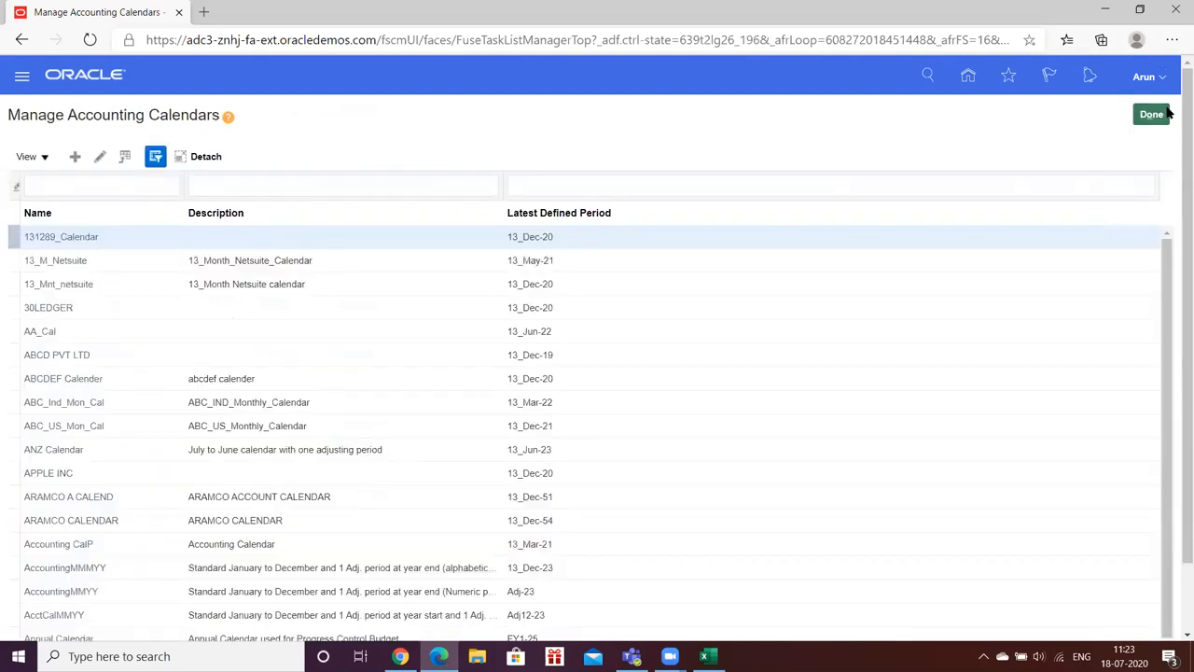
{"action": "left_click", "coordinate": [1149, 116]}
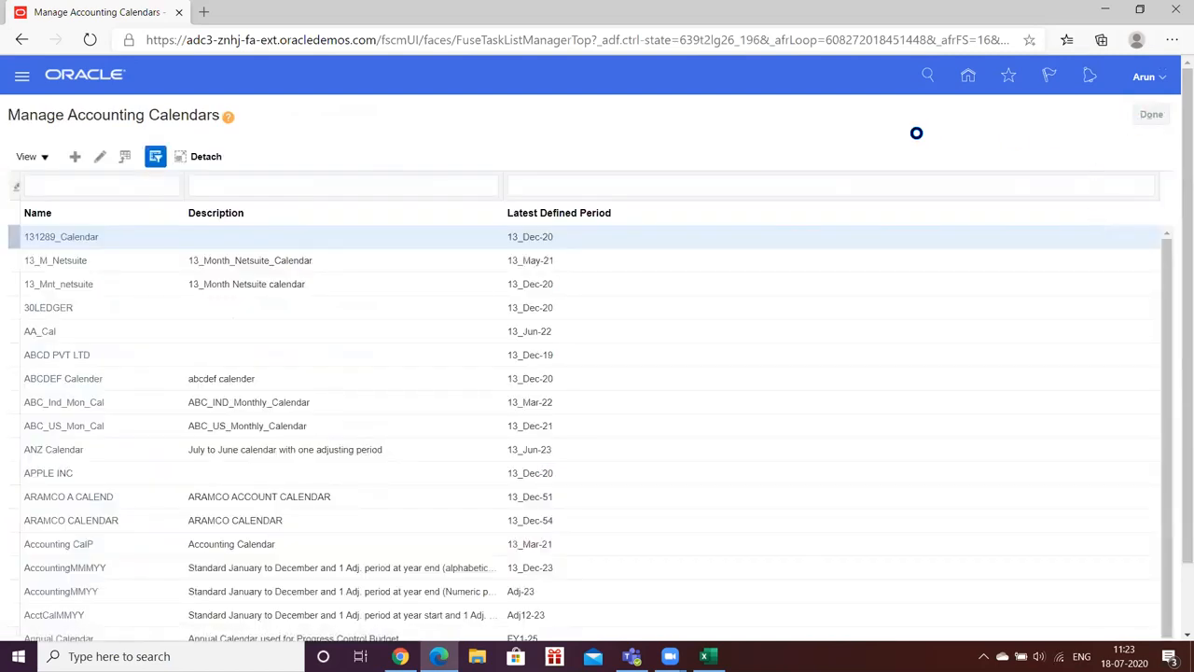
{"action": "left_click", "coordinate": [706, 656]}
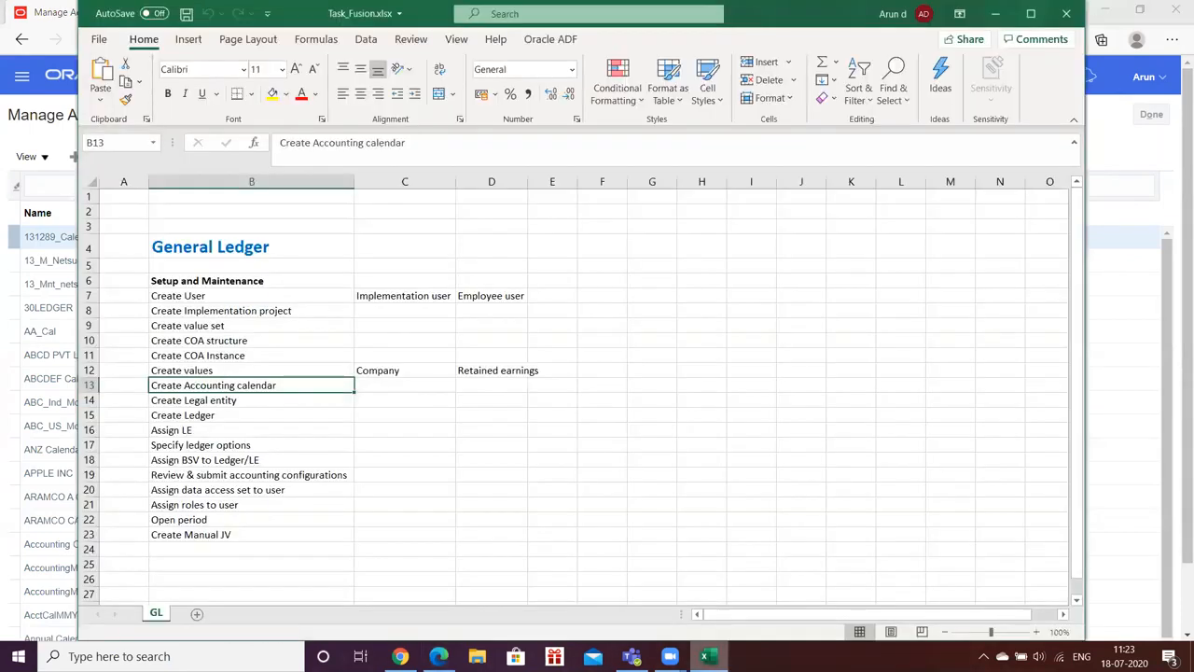
{"action": "left_click", "coordinate": [708, 656]}
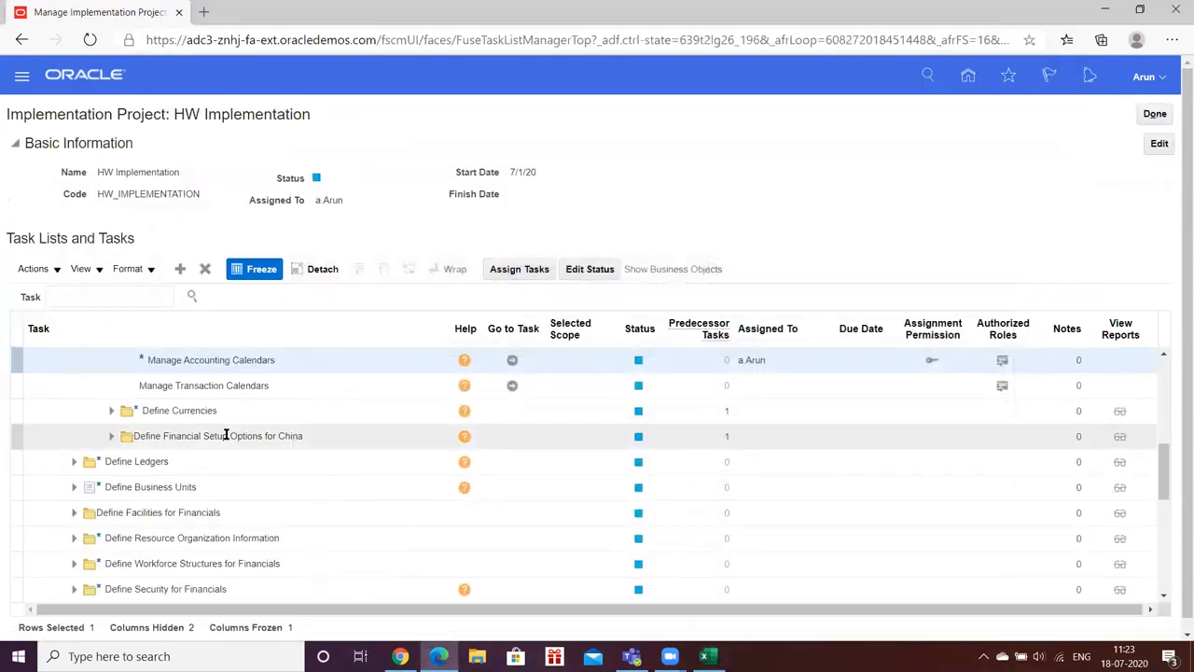
{"action": "left_click", "coordinate": [75, 466]}
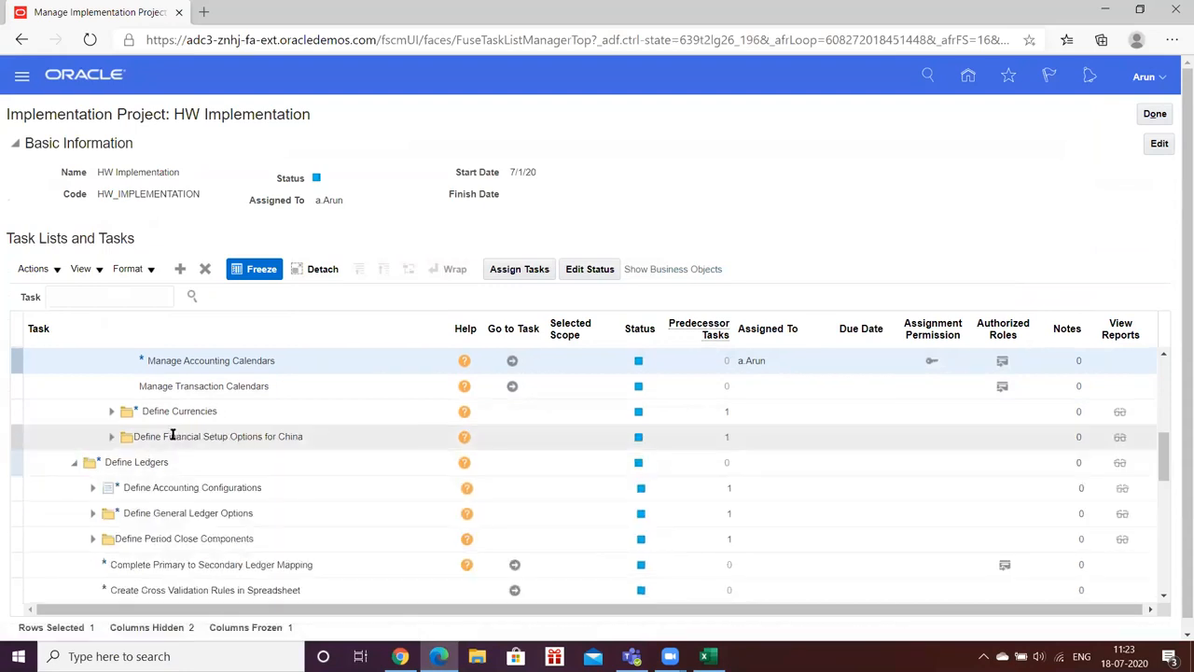
Step: Search the project tasks for %legalEntity% and launch Manage Legal Entity
{"action": "left_click", "coordinate": [82, 297]}
{"action": "type", "text": "%"}
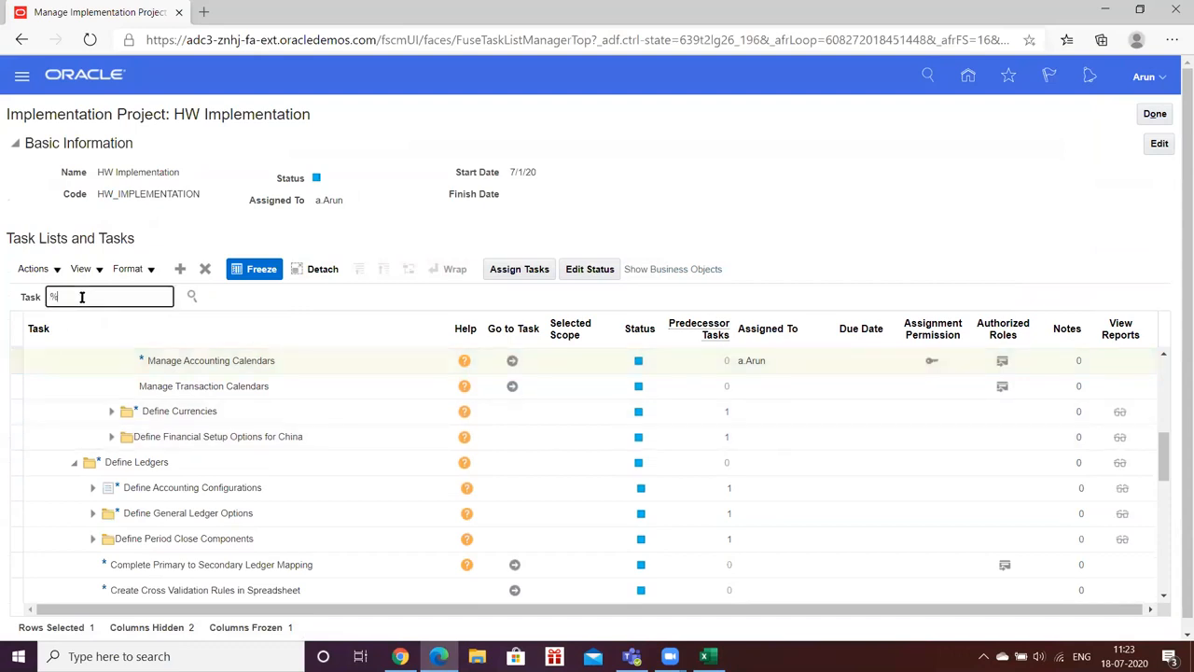
{"action": "type", "text": "legalEntity%"}
{"action": "key", "text": "Return"}
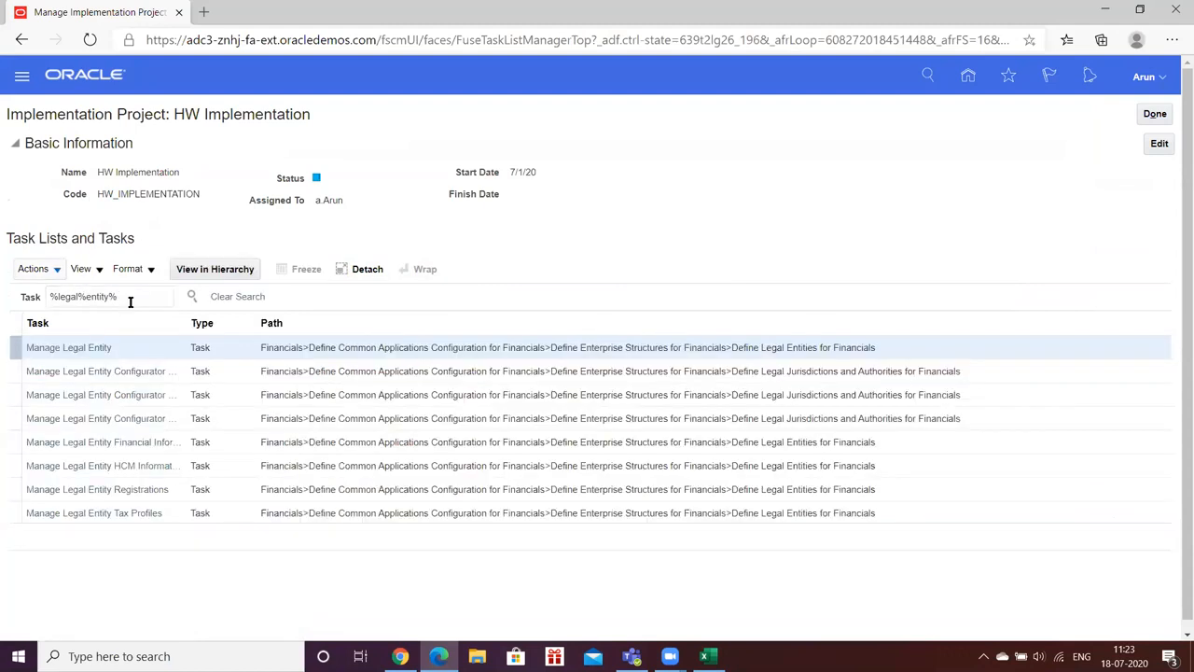
{"action": "left_click", "coordinate": [82, 349]}
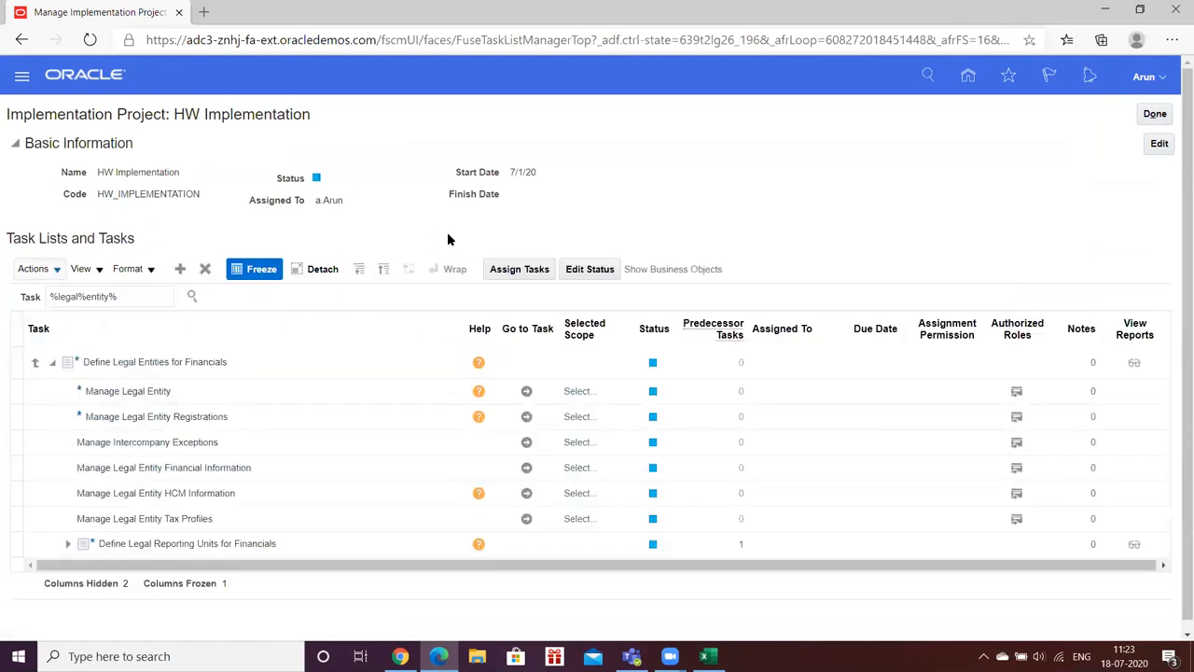
{"action": "left_click", "coordinate": [526, 393]}
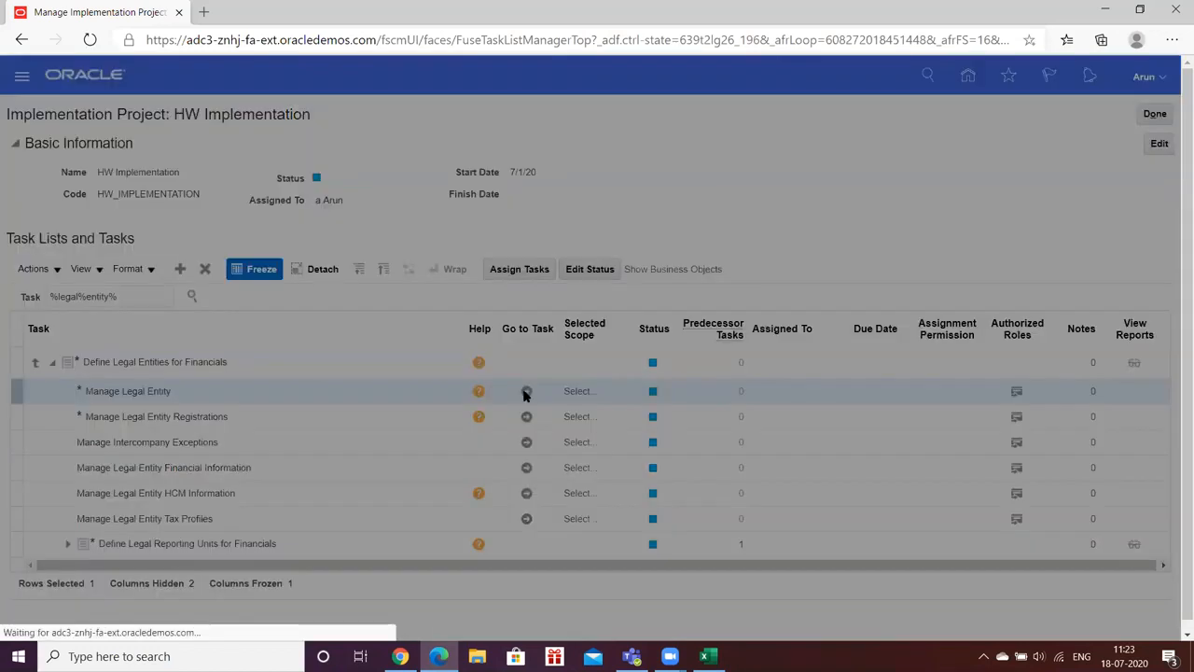
Step: Choose Create New as the legal entity scope and open a blank Create Legal Entity form
{"action": "left_click", "coordinate": [519, 375]}
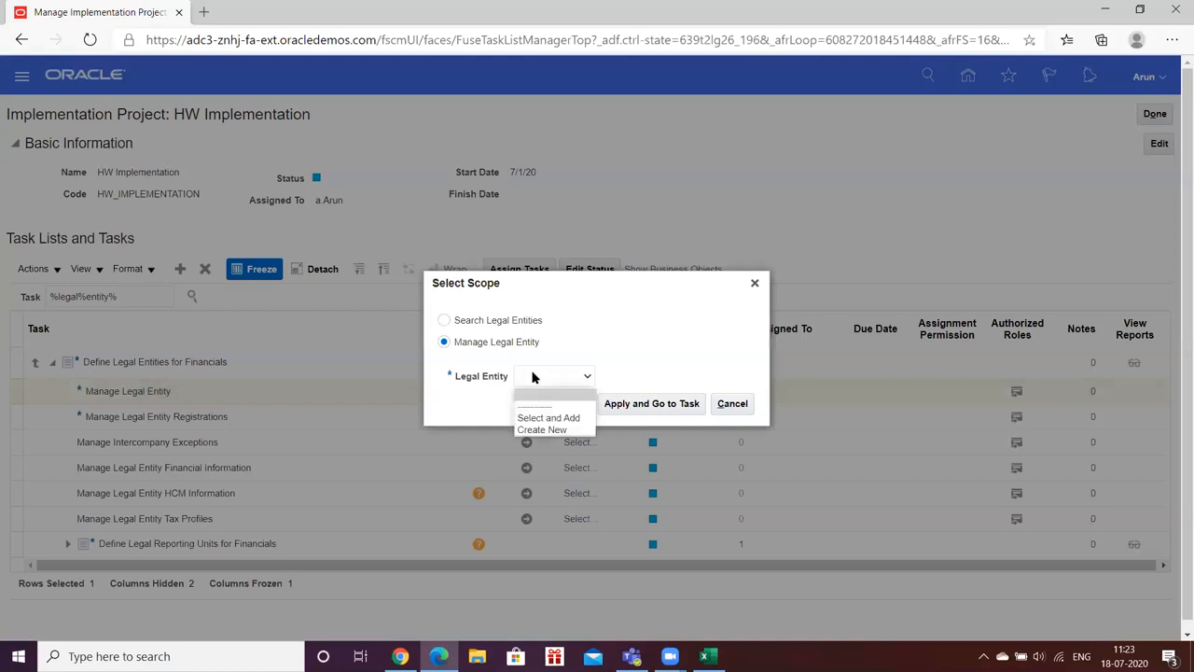
{"action": "left_click", "coordinate": [544, 430]}
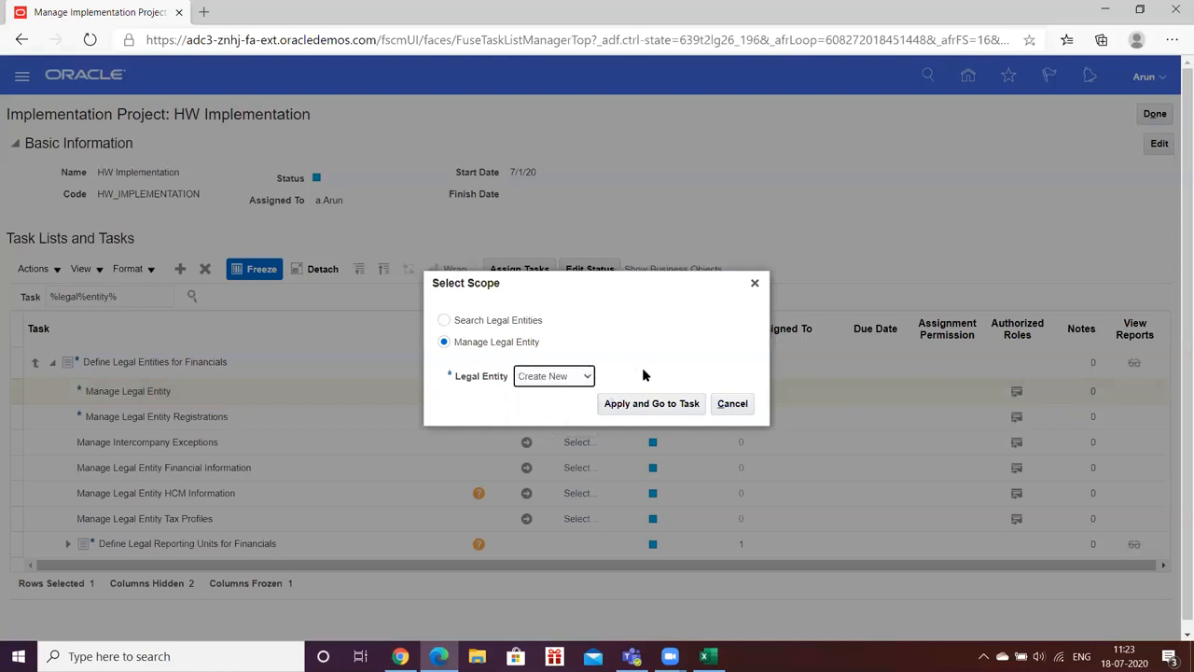
{"action": "left_click", "coordinate": [642, 404]}
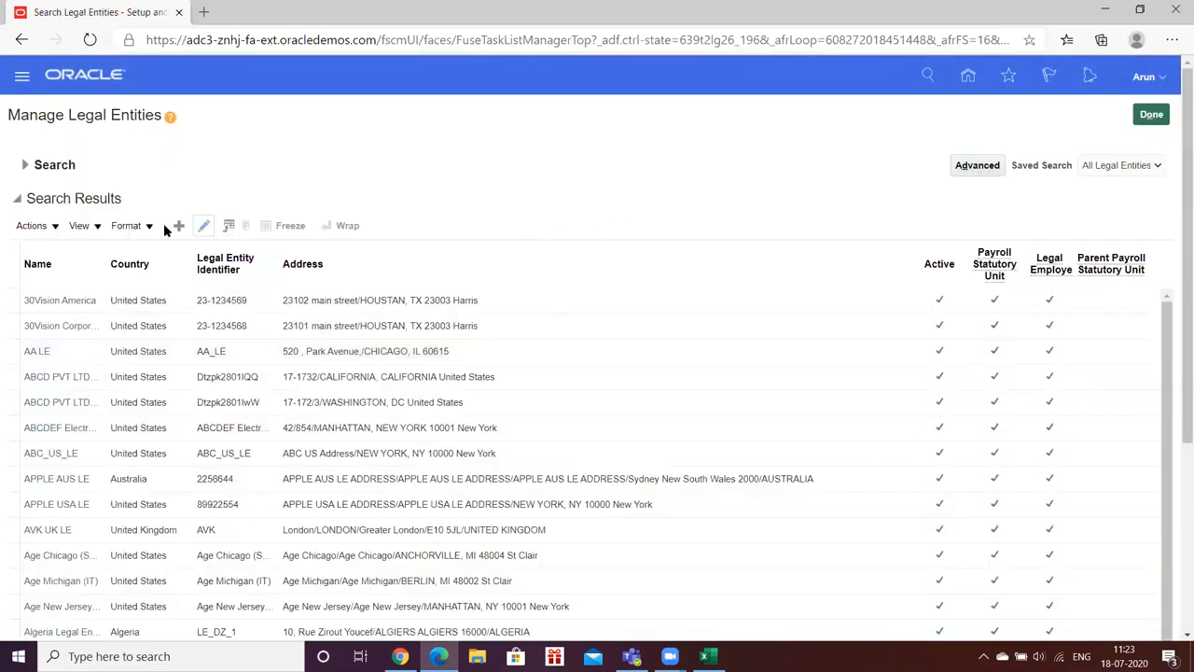
{"action": "left_click", "coordinate": [179, 225]}
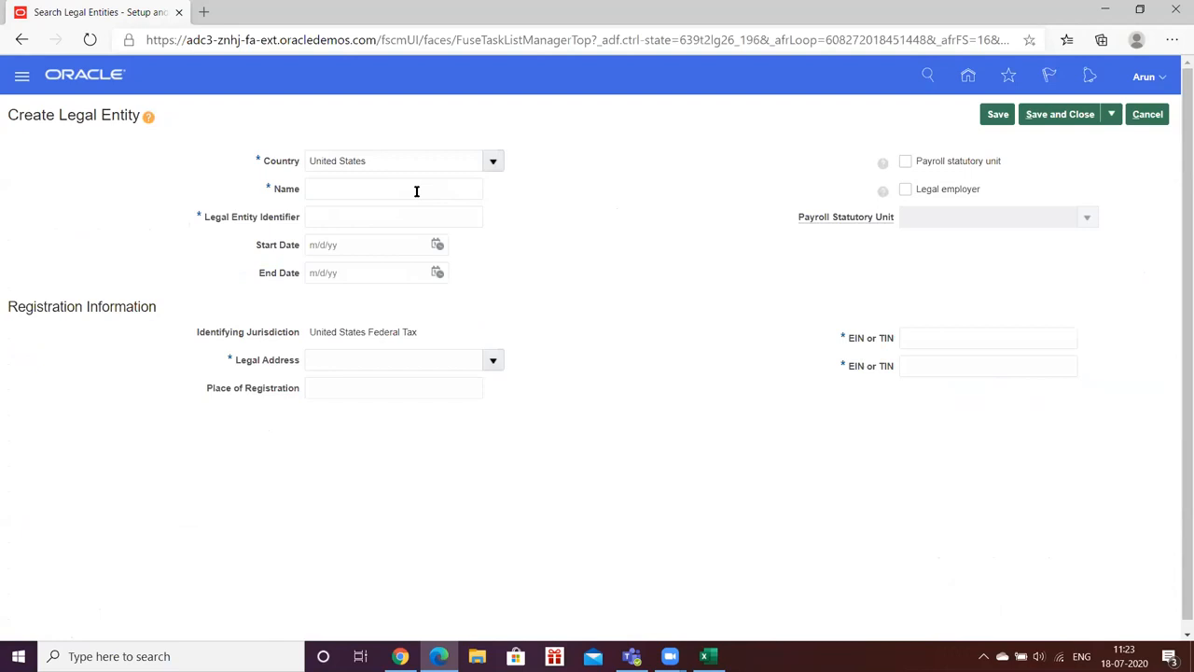
Step: Name the legal entity HW_LE with identifier 8928 and start date 1/1/20
{"action": "left_click", "coordinate": [416, 190]}
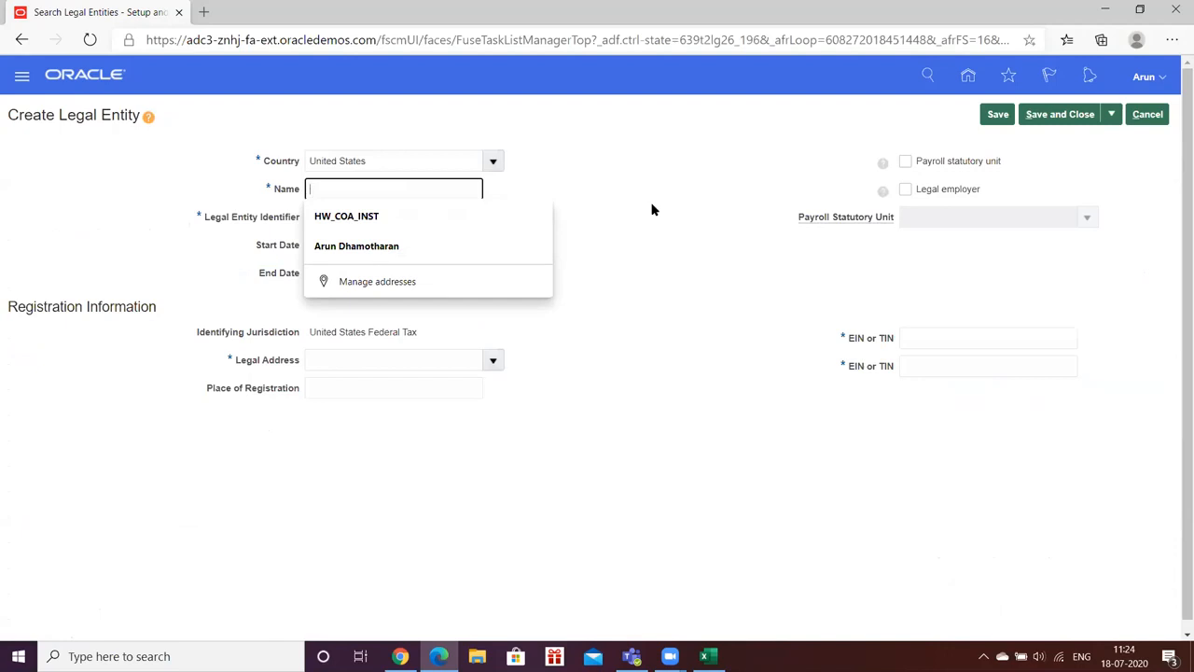
{"action": "type", "text": "HW_LE"}
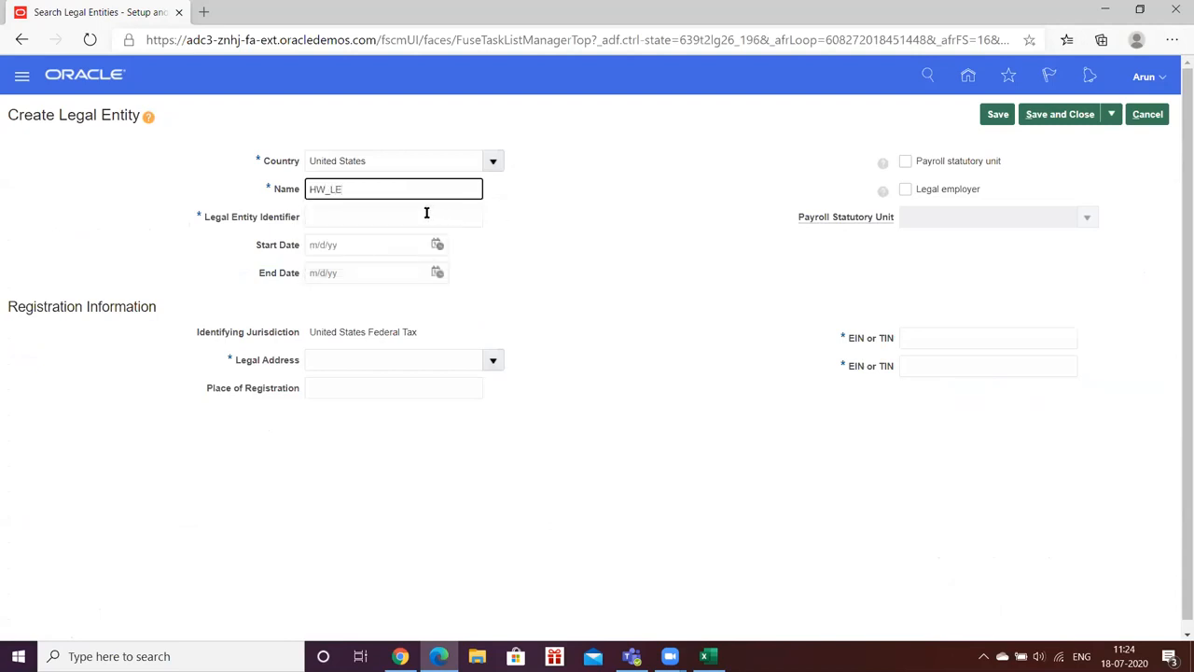
{"action": "left_click", "coordinate": [369, 216]}
{"action": "type", "text": "8928"}
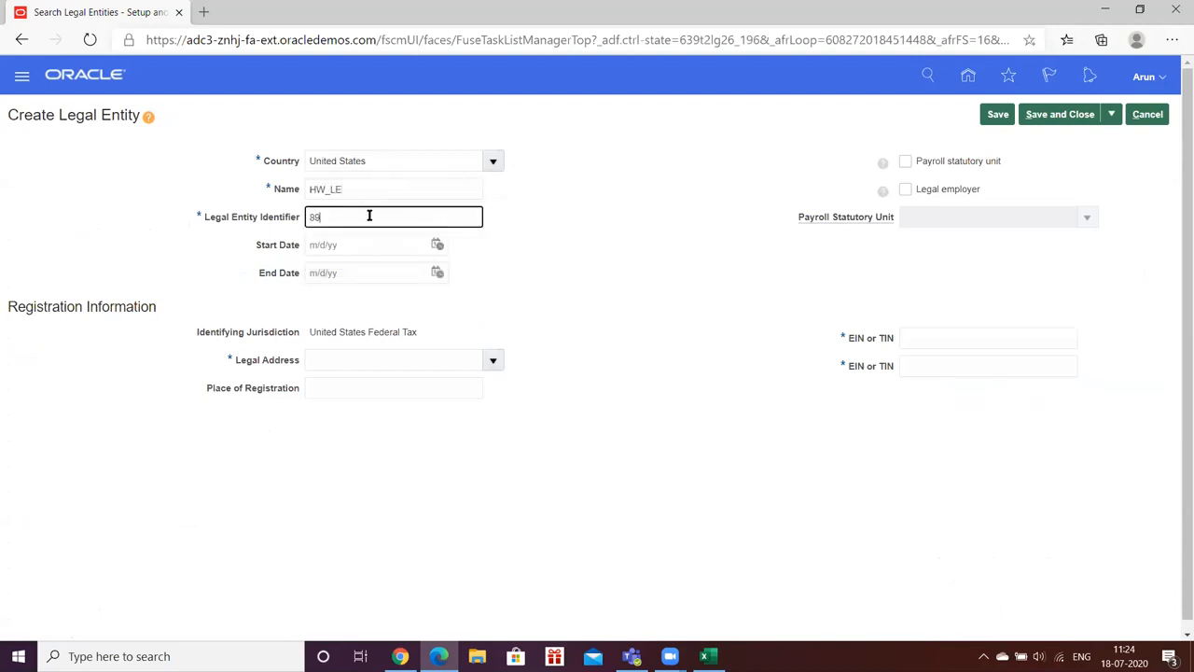
{"action": "key", "text": "Tab"}
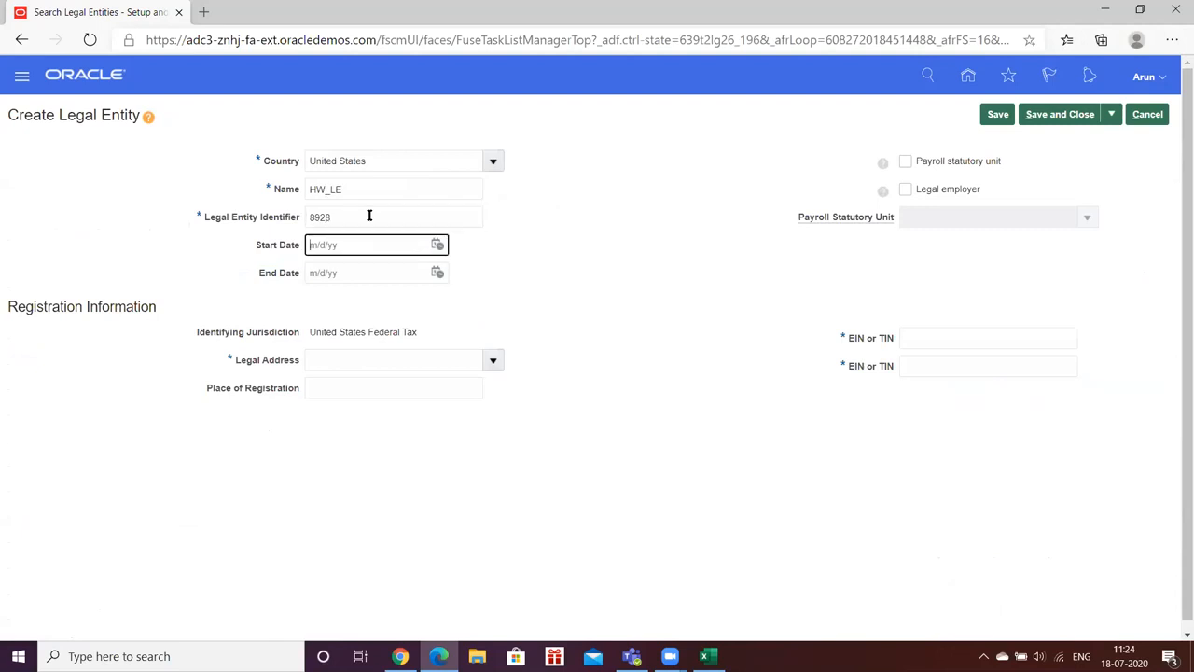
{"action": "left_click", "coordinate": [437, 244]}
{"action": "left_click", "coordinate": [494, 272]}
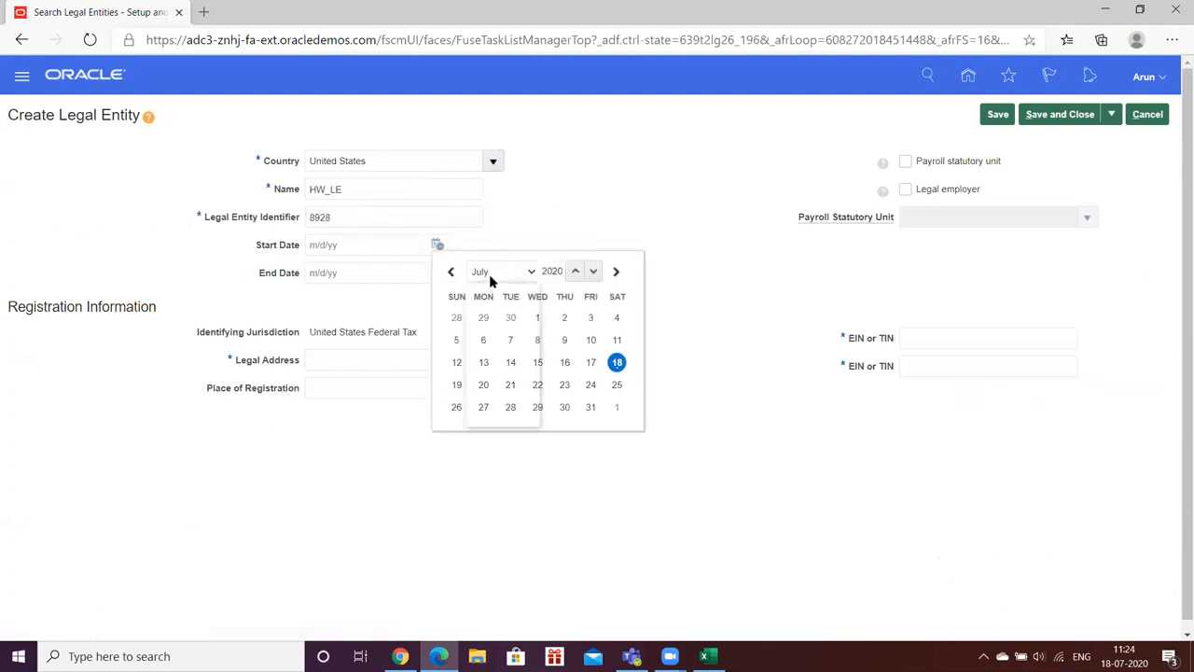
{"action": "left_click", "coordinate": [493, 290]}
{"action": "left_click", "coordinate": [536, 318]}
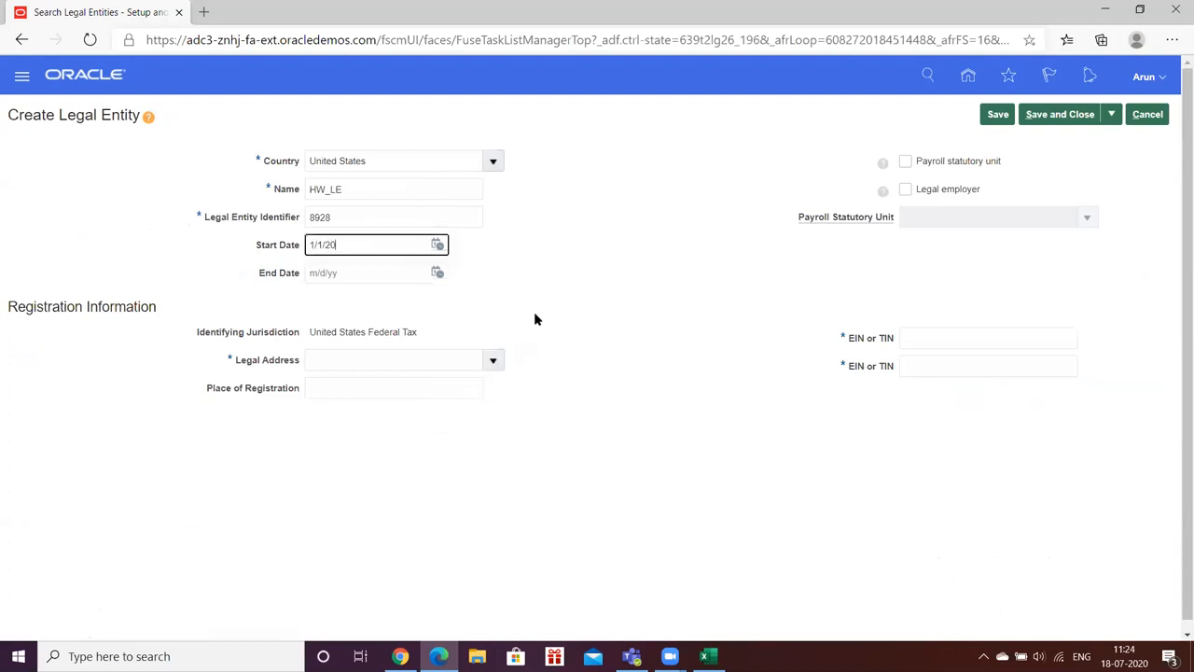
Step: Set the Town hall Chicago legal address and tick Payroll statutory unit and Legal employer
{"action": "left_click", "coordinate": [493, 359]}
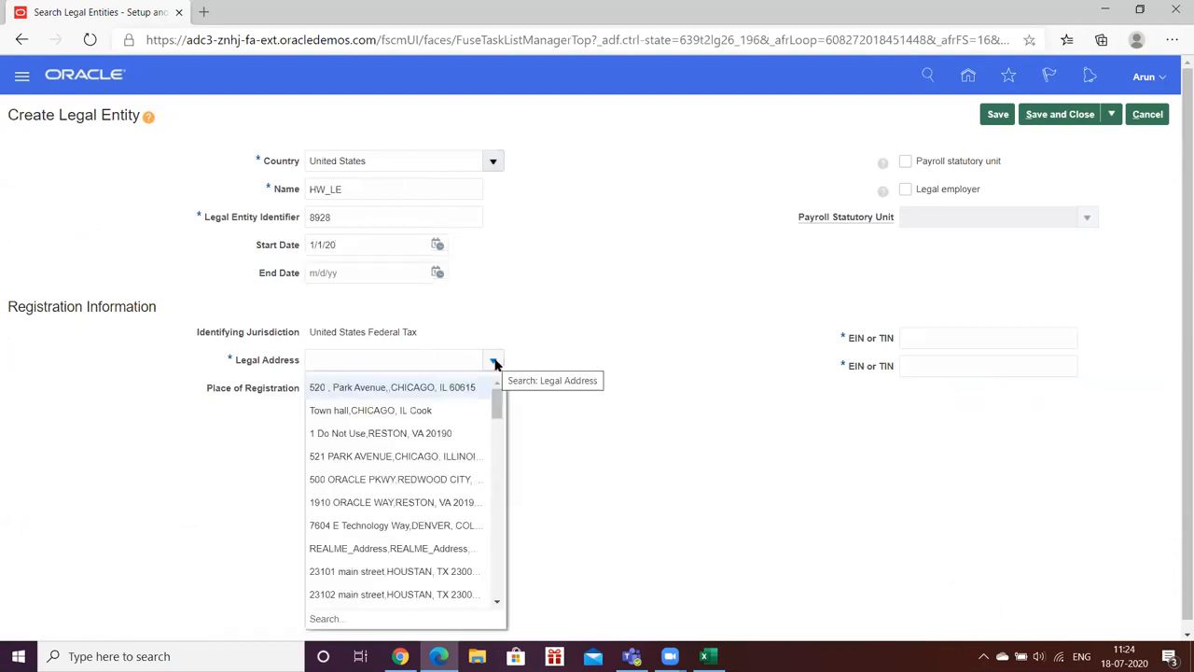
{"action": "left_click", "coordinate": [326, 408]}
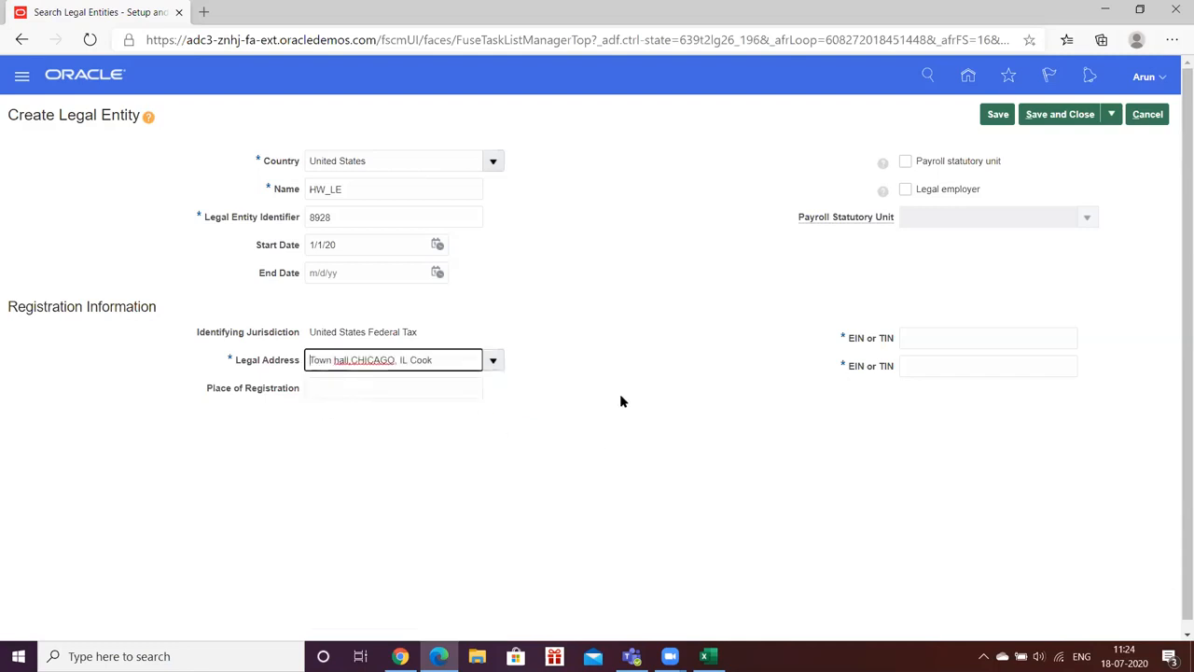
{"action": "left_click", "coordinate": [729, 253]}
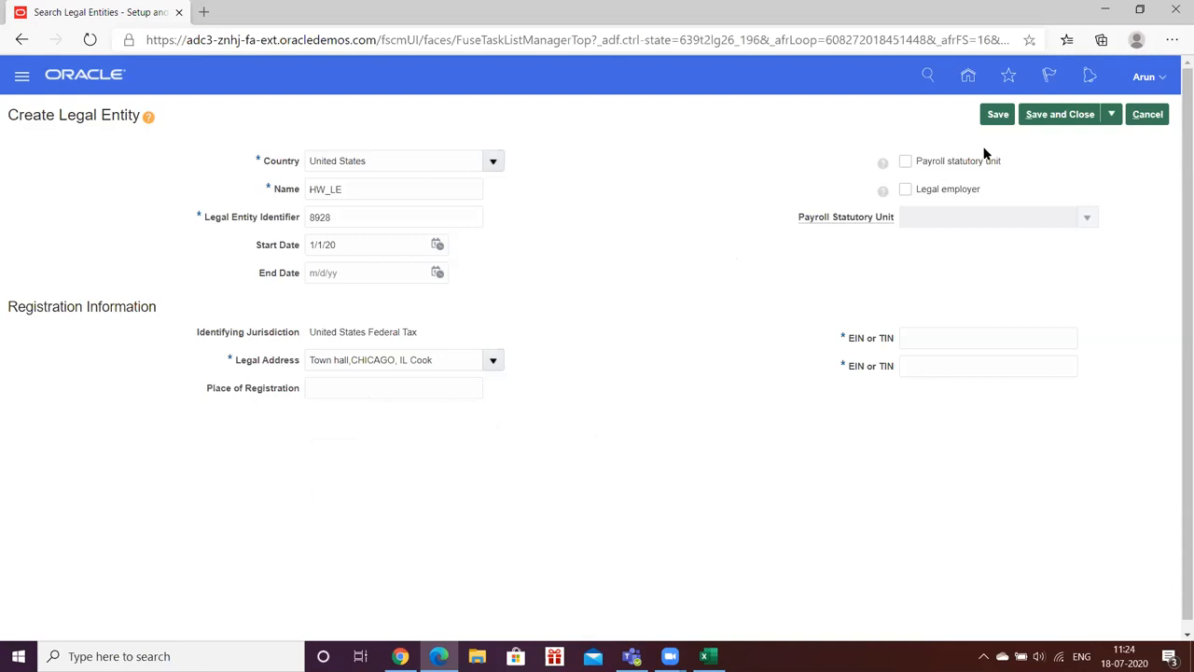
{"action": "left_click", "coordinate": [905, 161]}
{"action": "left_click", "coordinate": [904, 189]}
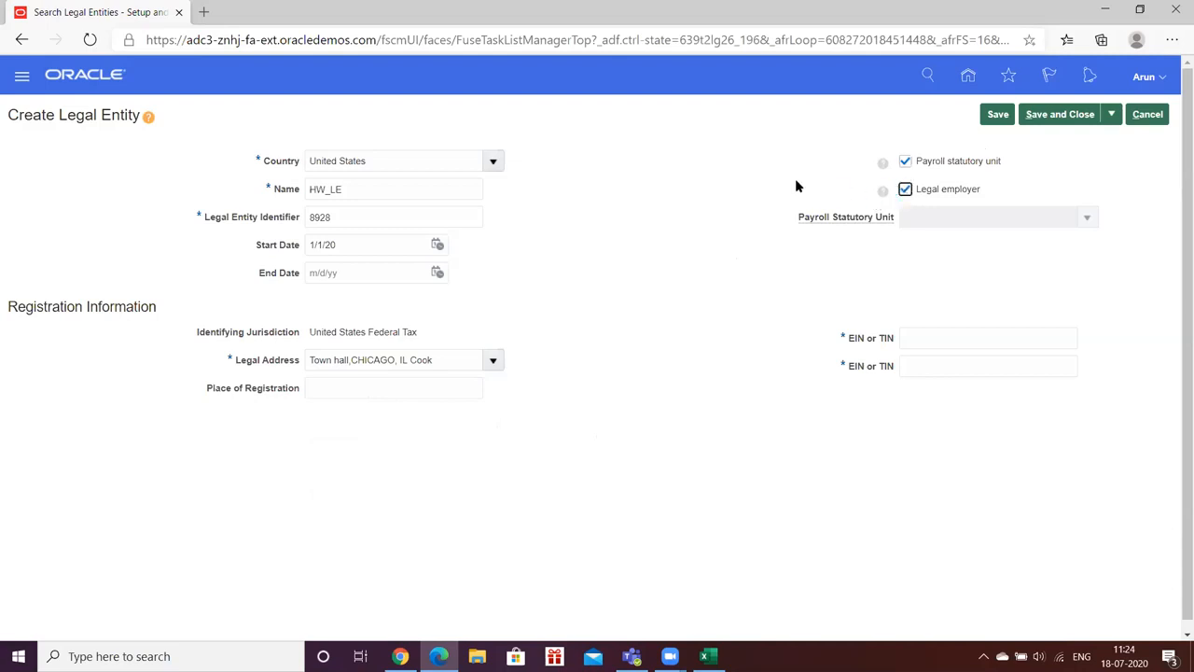